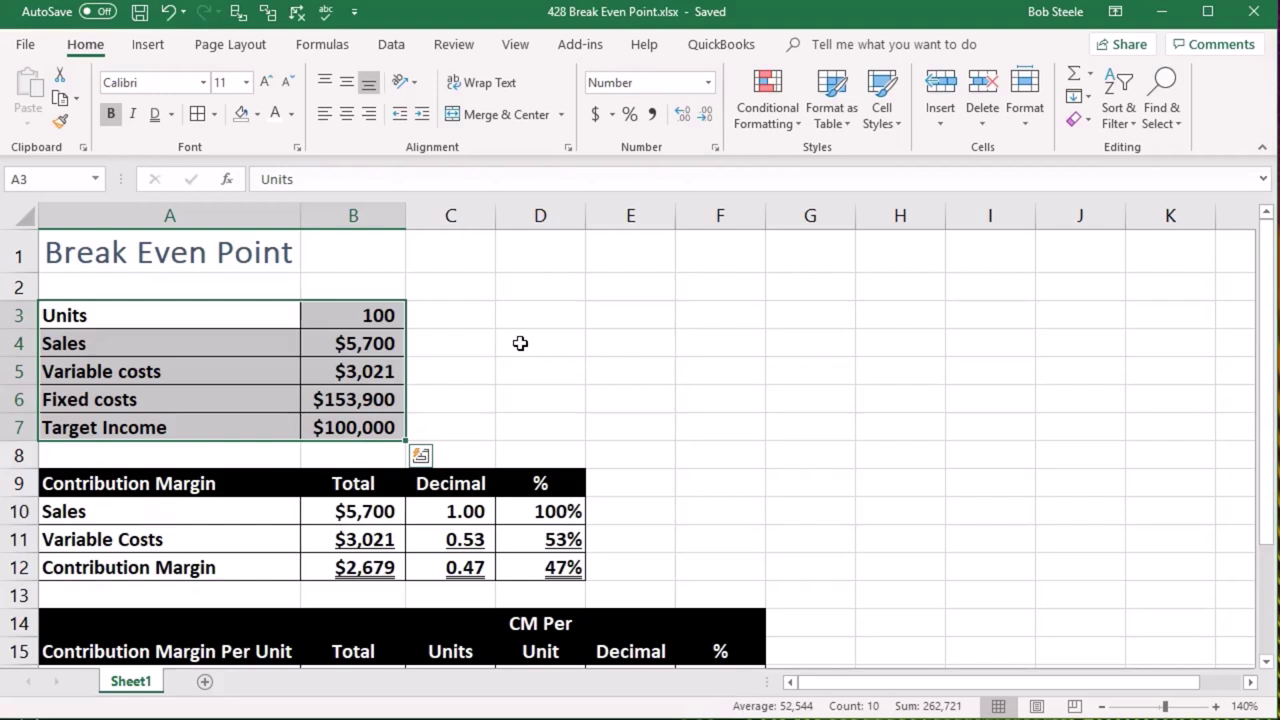
# - Examine the given data in A3:B7 and the Contribution Margin table's amounts, decimals and percentages in rows 10 to 12
pyautogui.click(520, 344)
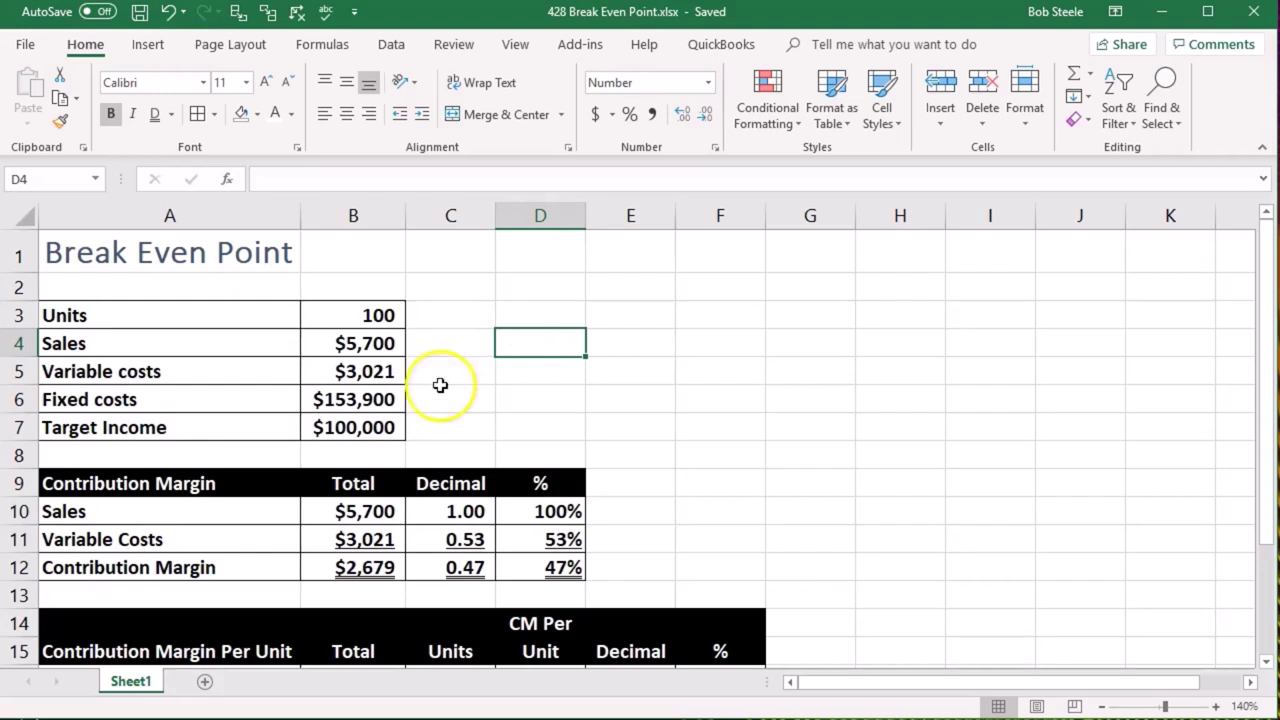
pyautogui.moveTo(214, 318); pyautogui.dragTo(331, 420)
pyautogui.click(497, 368)
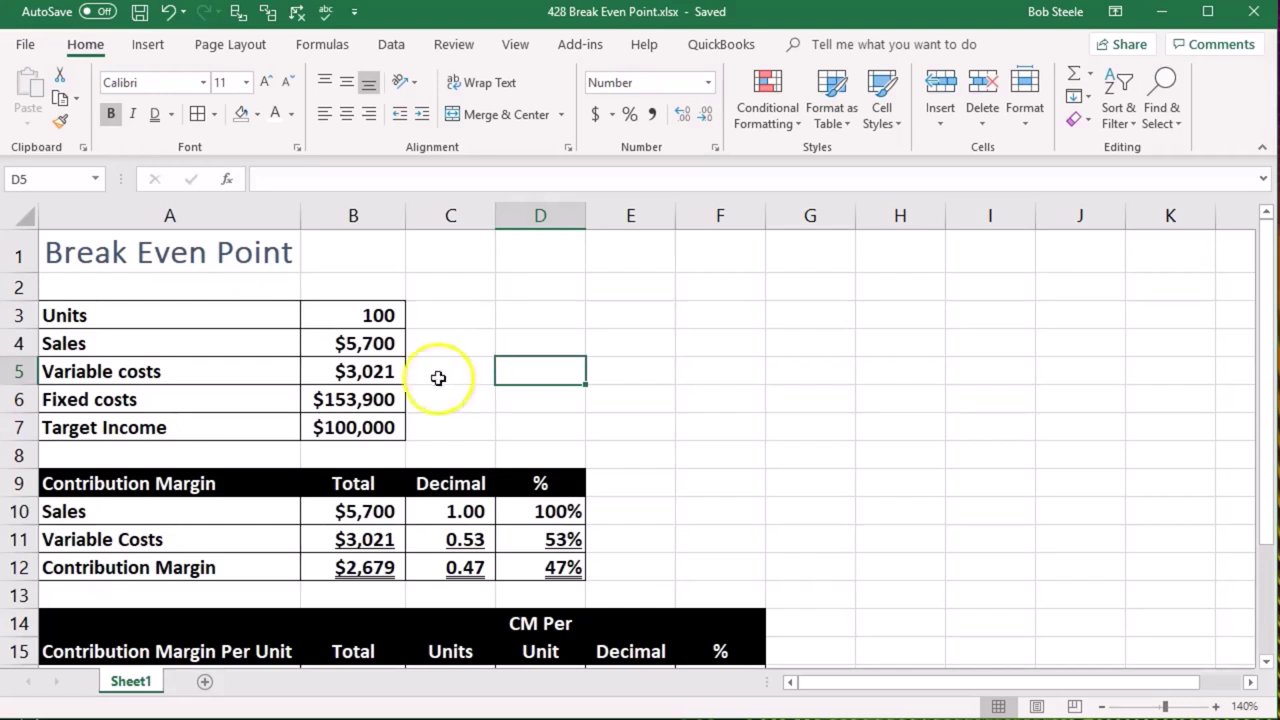
pyautogui.moveTo(212, 314); pyautogui.dragTo(309, 431)
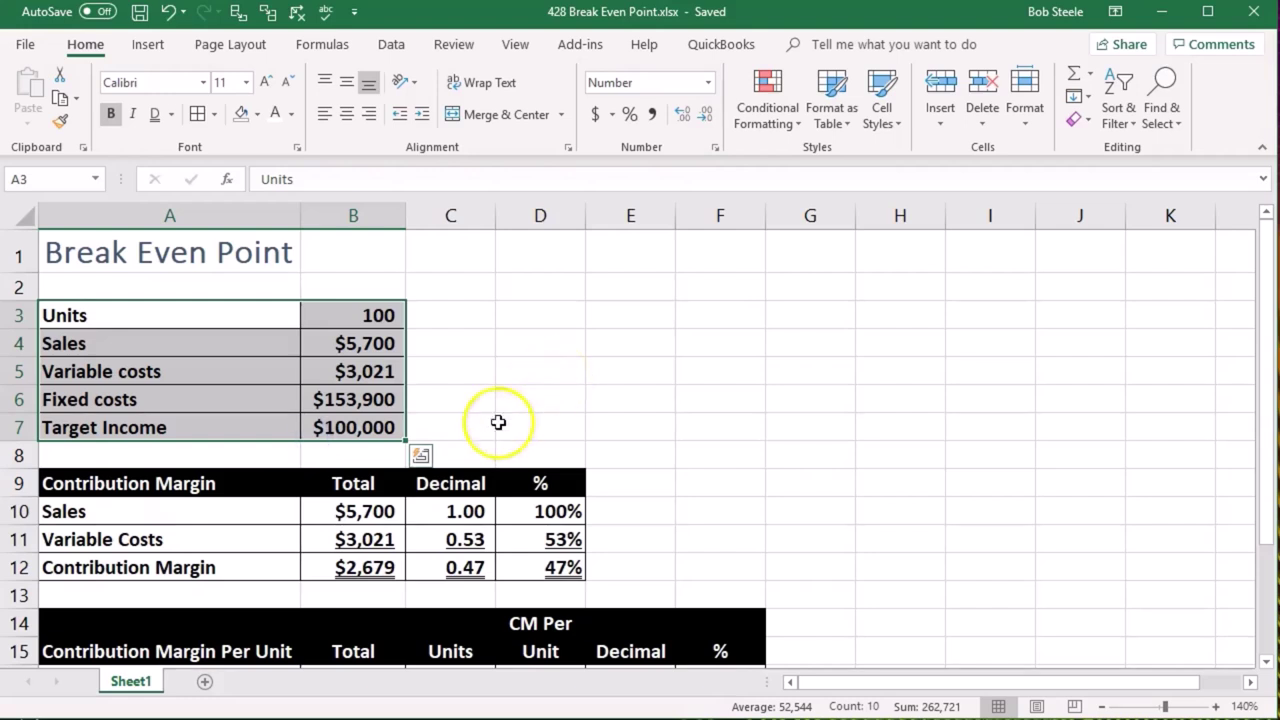
pyautogui.click(217, 513)
pyautogui.press('Down')
pyautogui.press('Down')
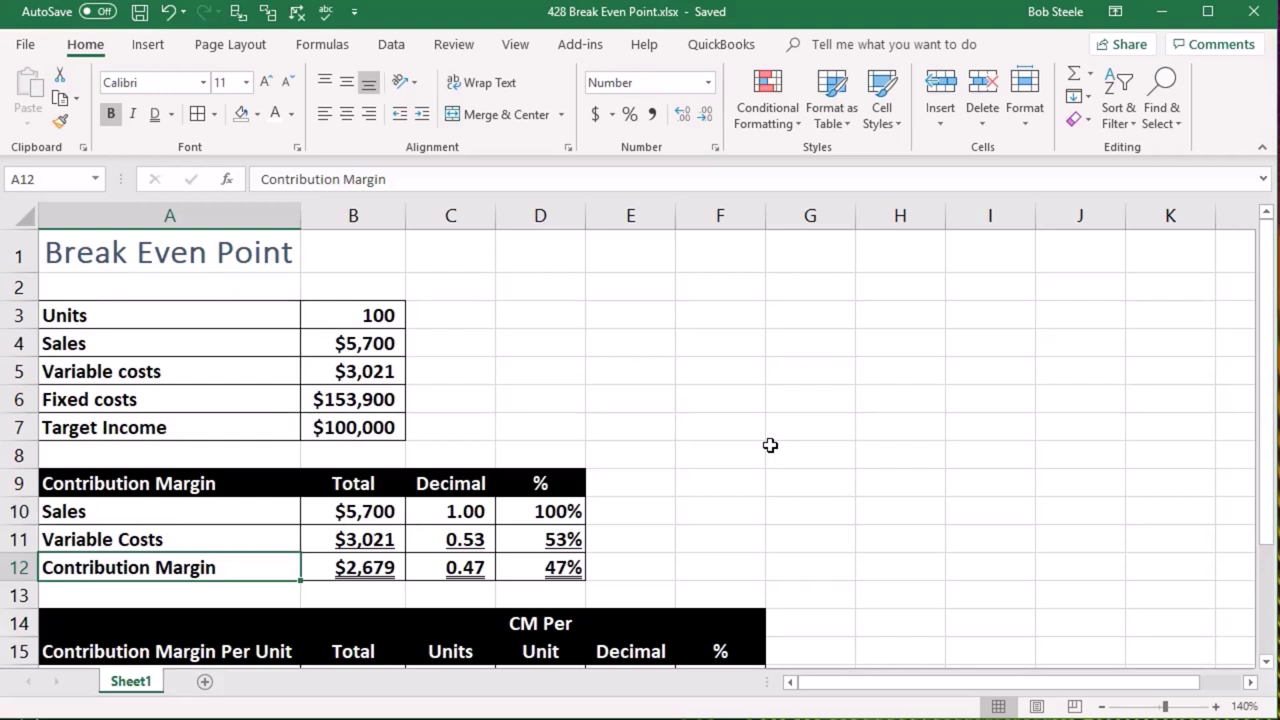
pyautogui.press('Right')
pyautogui.press('Right')
pyautogui.press('Right')
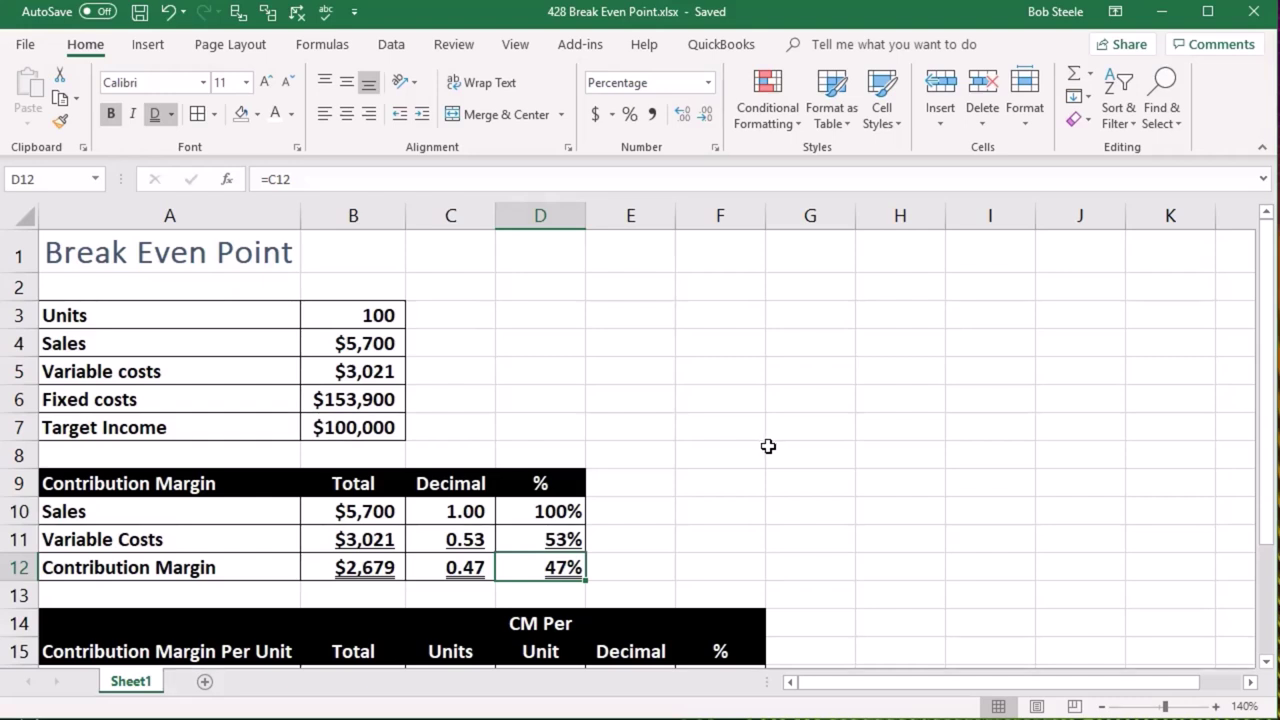
pyautogui.moveTo(245, 318); pyautogui.dragTo(329, 420)
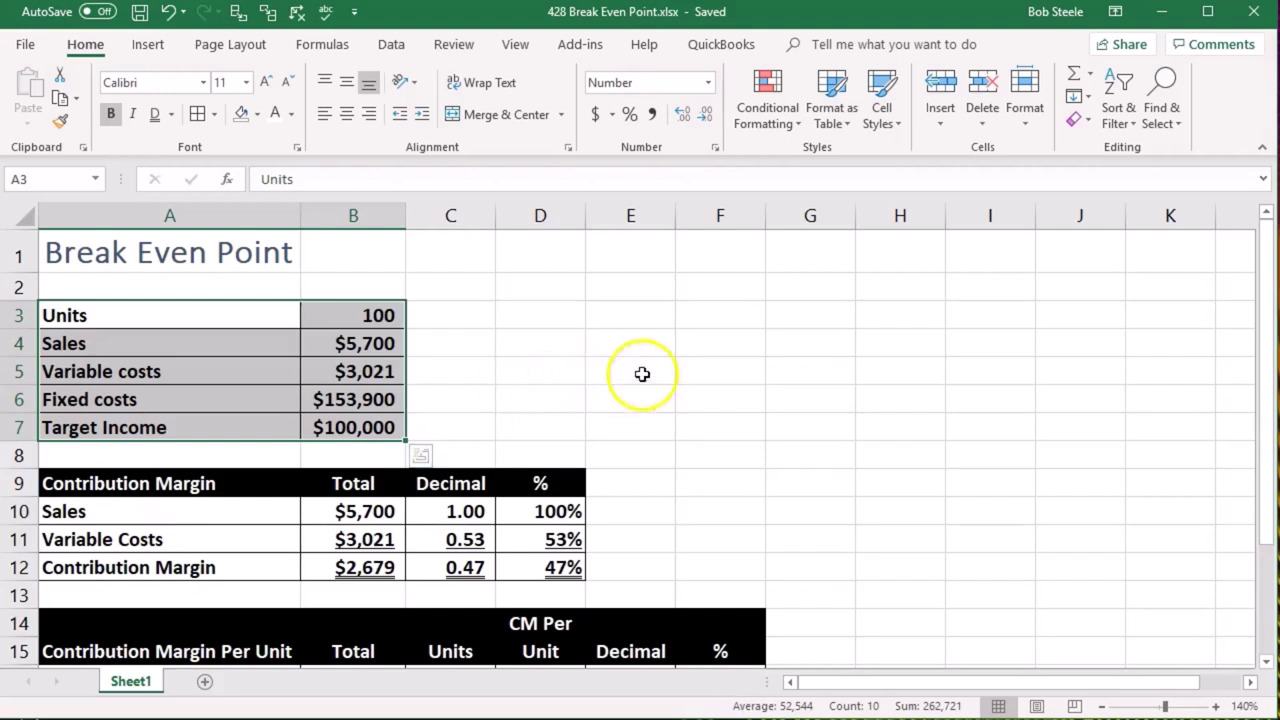
# - Examine the totals, units and per-unit formulas of the Contribution Margin Per Unit table in B16:D18
pyautogui.scroll(-2, 704, 371)
pyautogui.click(431, 611)
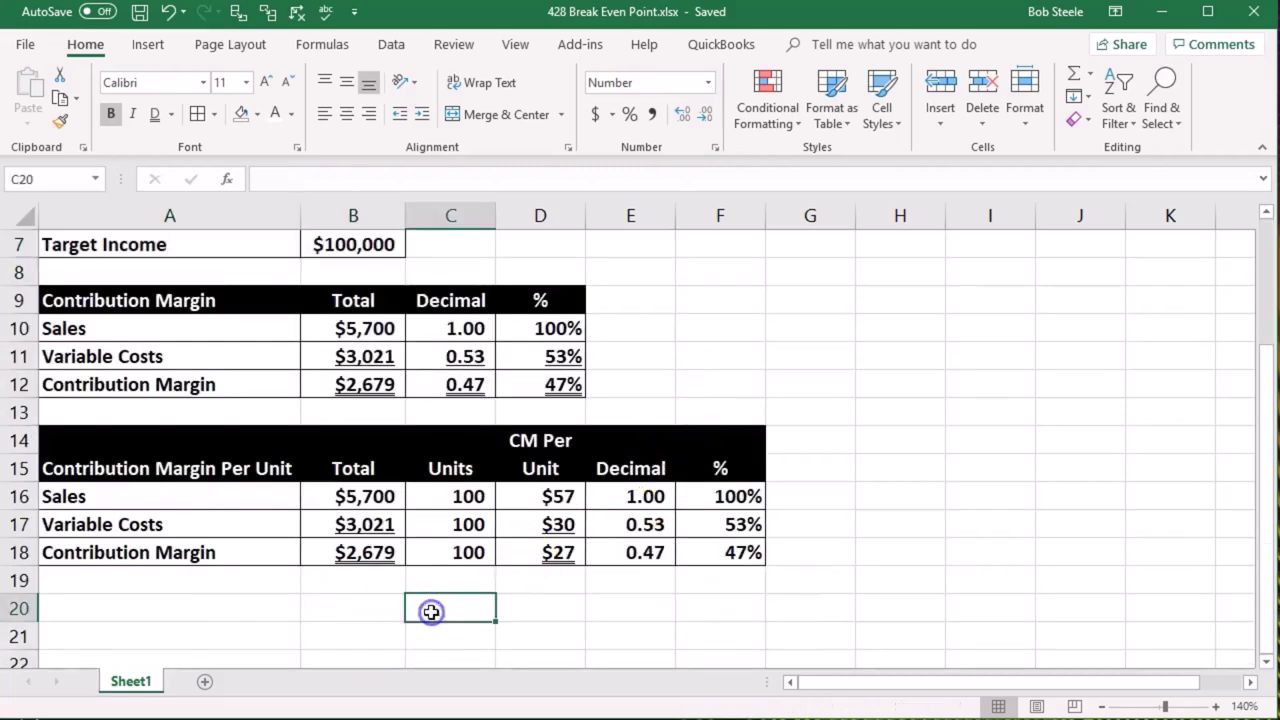
pyautogui.click(372, 497)
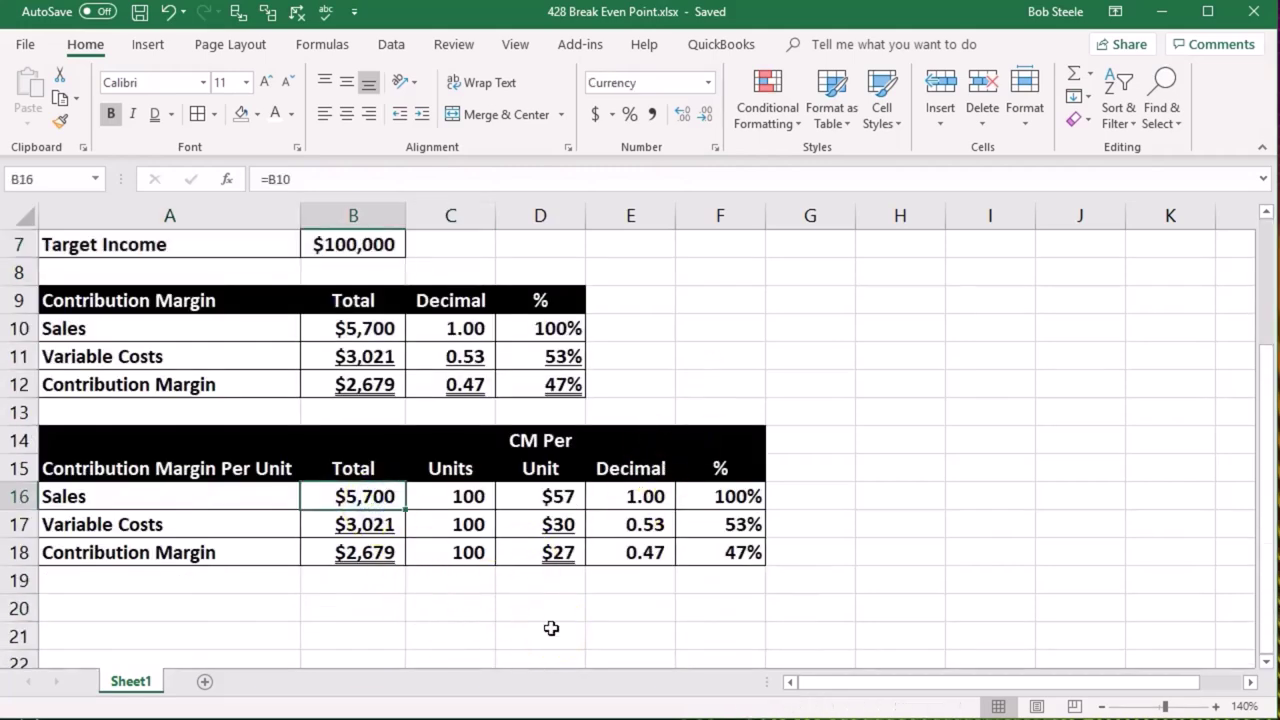
pyautogui.press('Down')
pyautogui.press('Down')
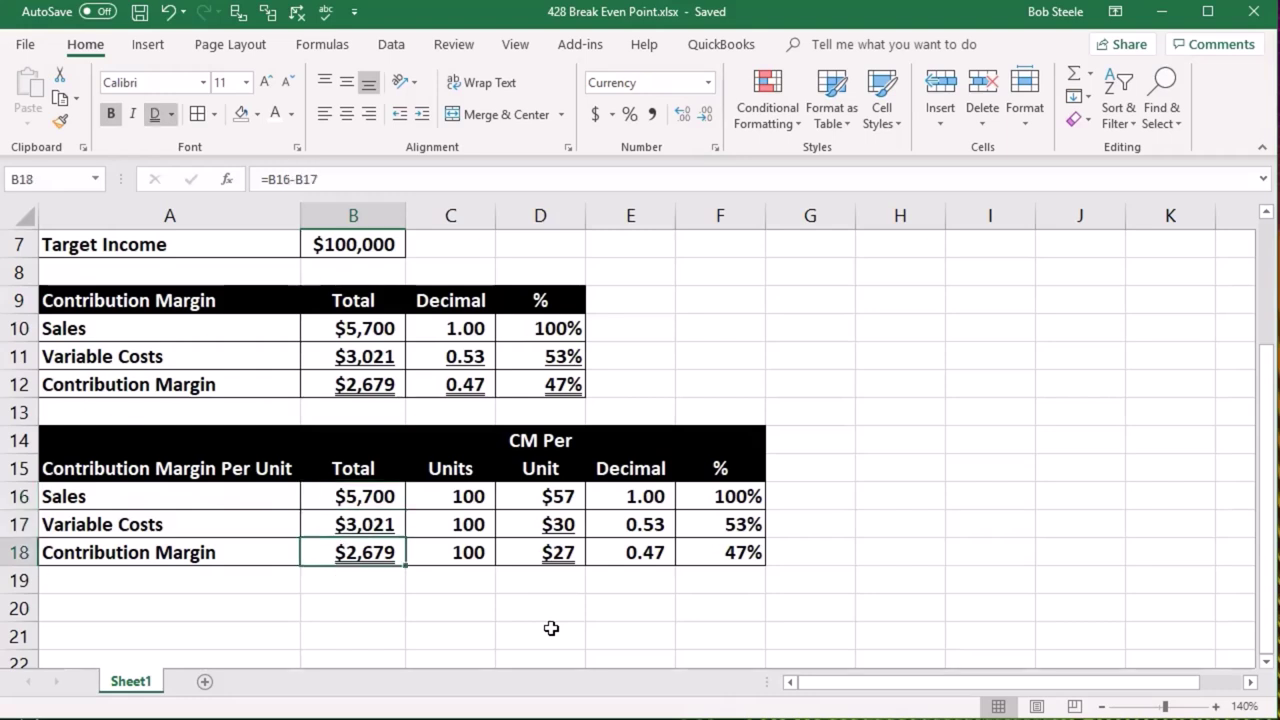
pyautogui.press('Right')
pyautogui.press('Up')
pyautogui.press('Up')
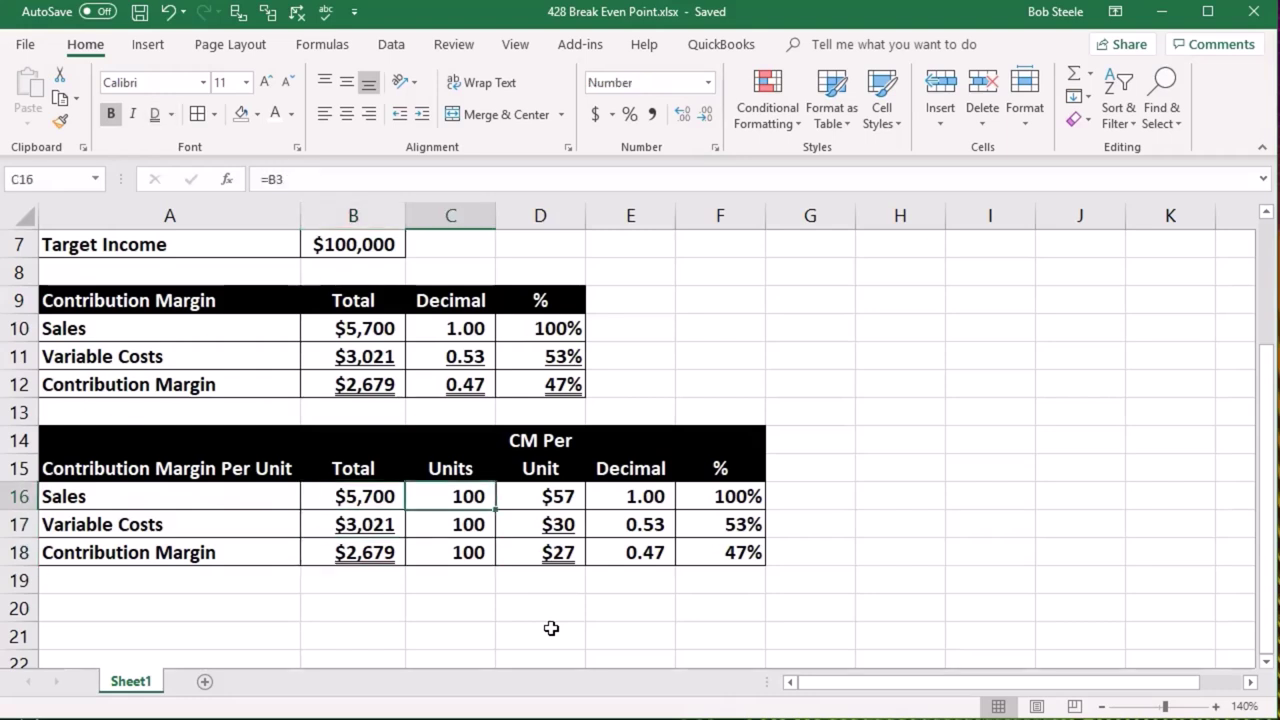
pyautogui.press('Right')
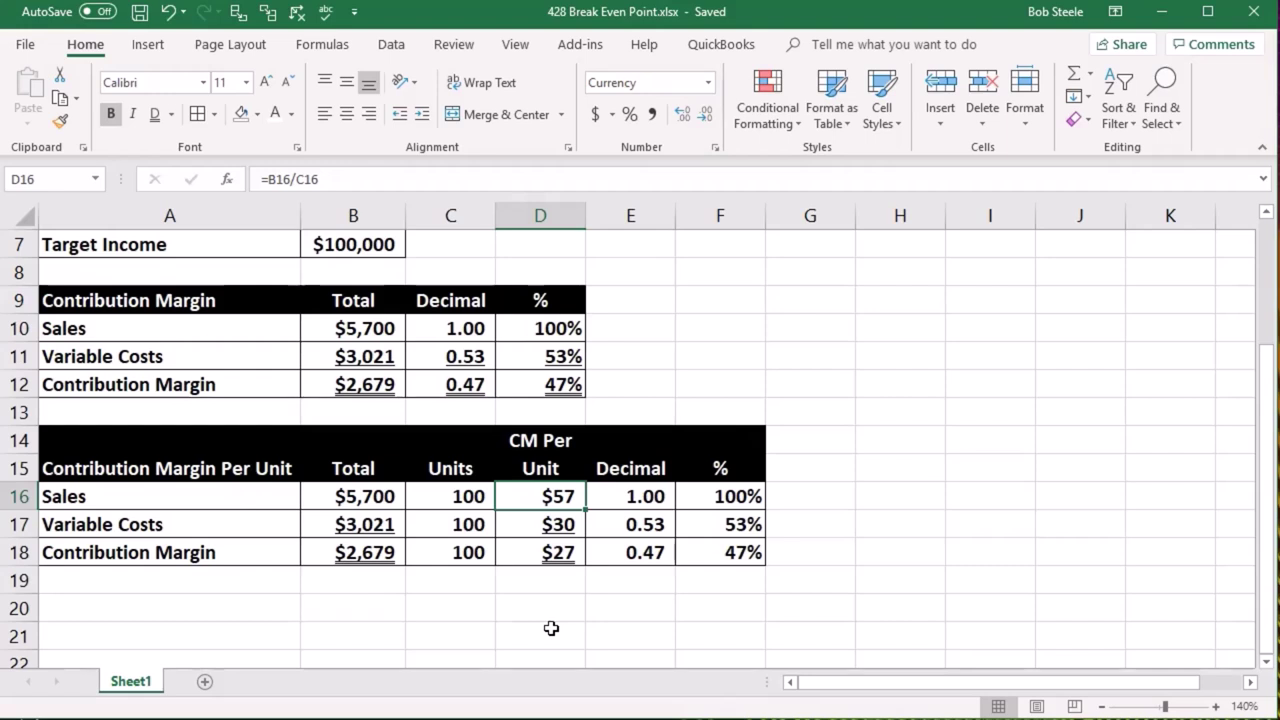
pyautogui.press('Down')
pyautogui.press('Down')
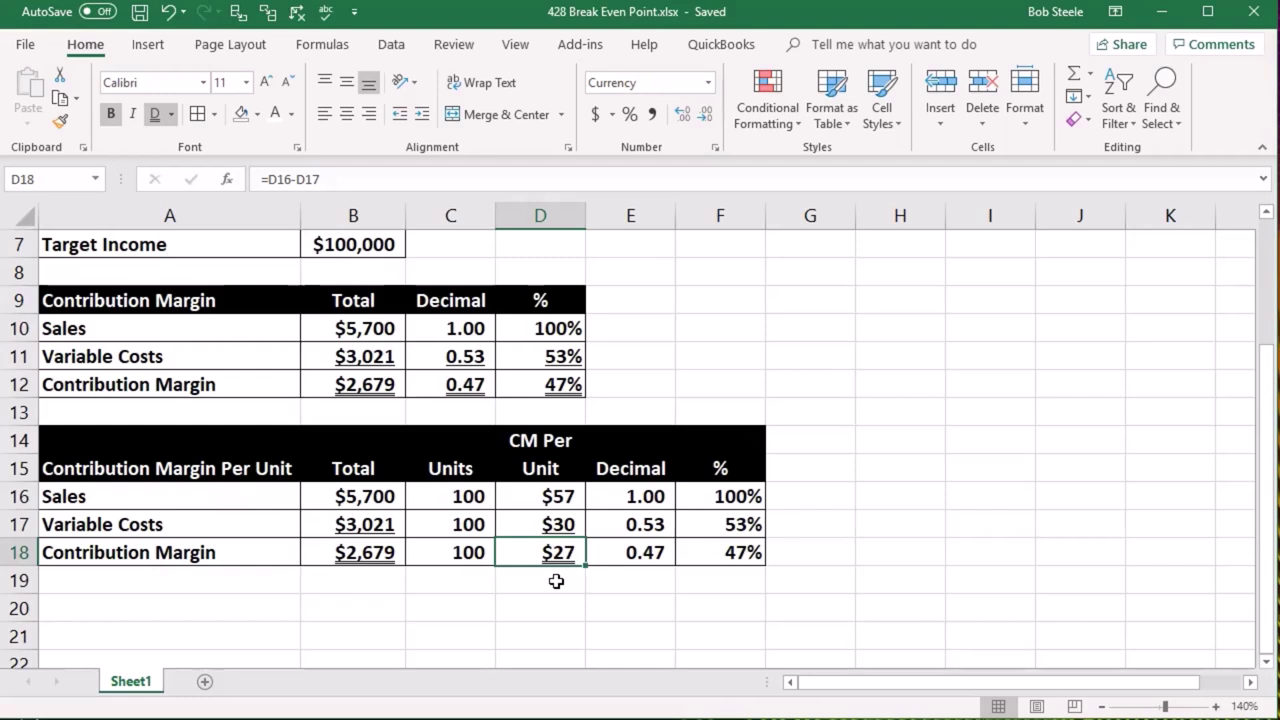
# - Enter the heading Break Even Point In Units in A20 and fill the per-unit contribution margin cell D18 yellow
pyautogui.click(251, 680)
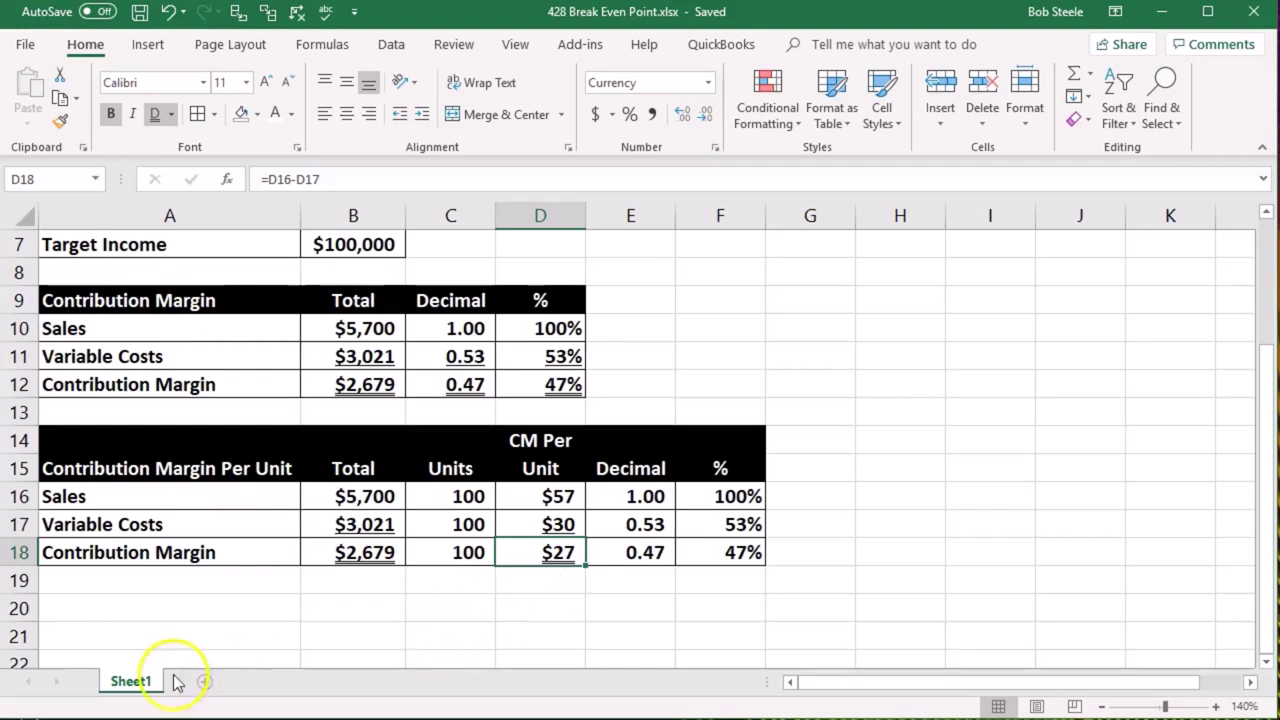
pyautogui.click(517, 553)
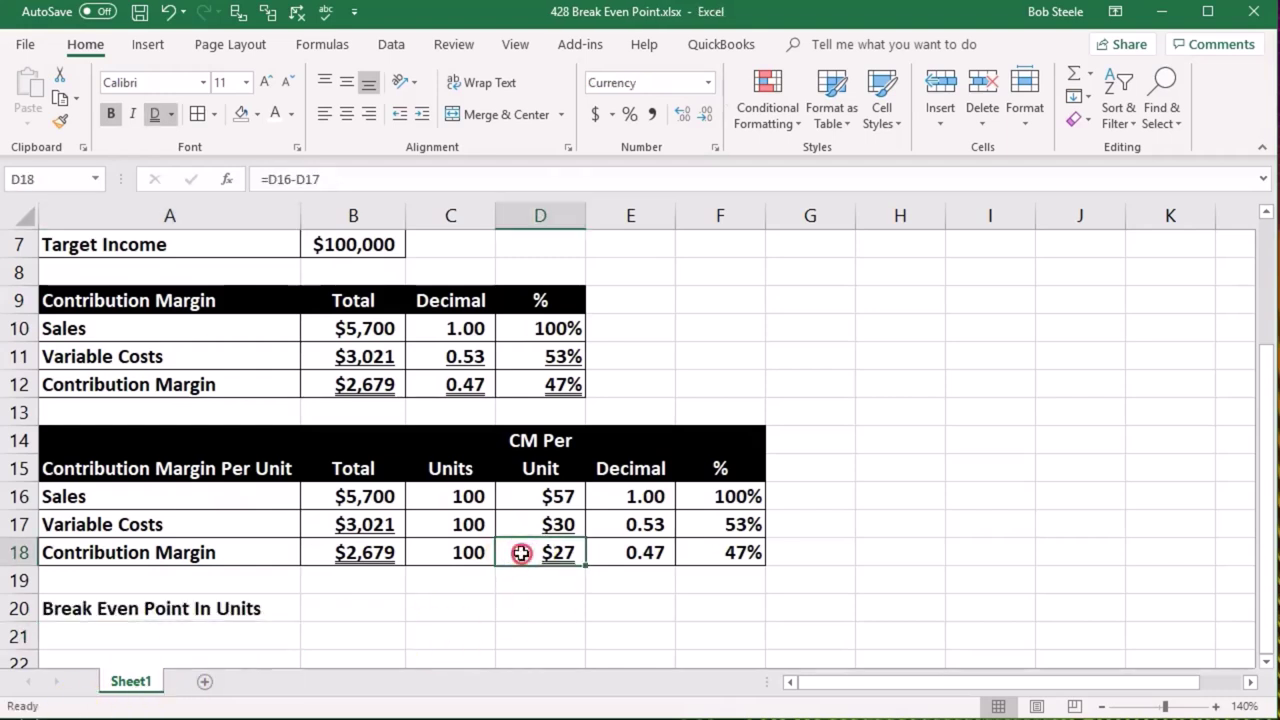
pyautogui.rightClick(517, 553)
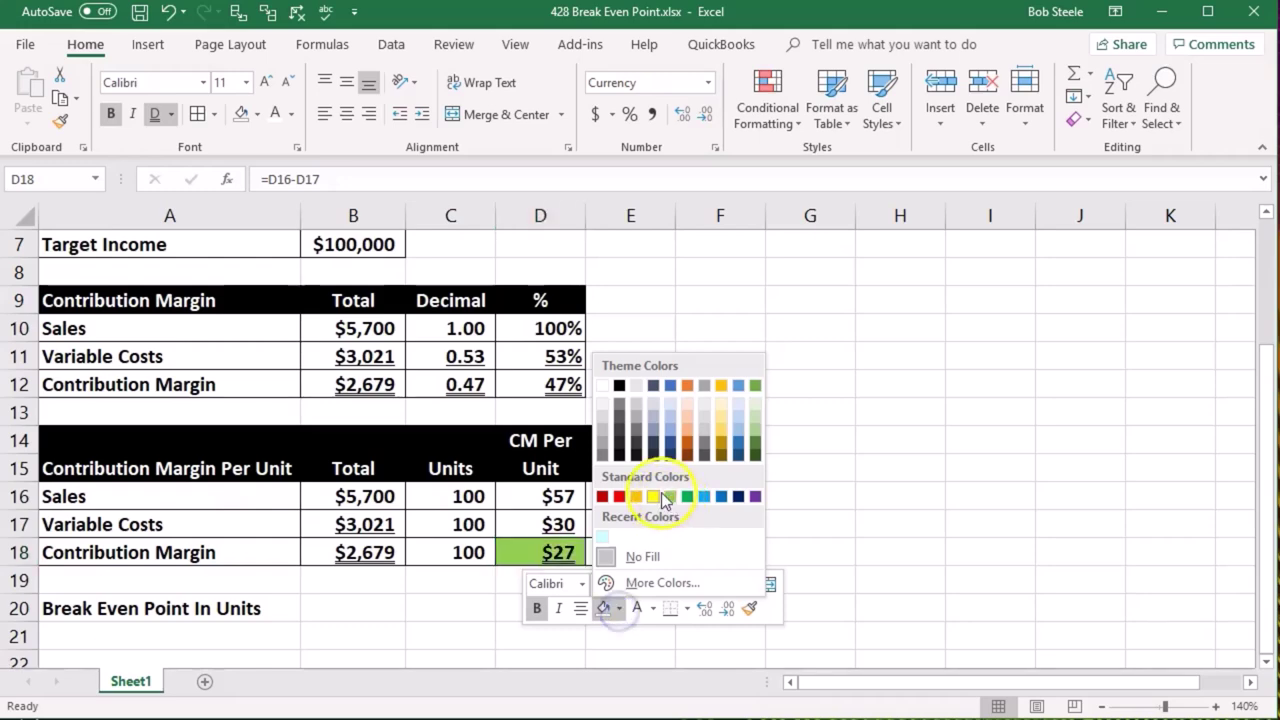
pyautogui.click(653, 496)
pyautogui.click(418, 574)
# - Label A21 Fixed Costs and link B21 to the fixed costs amount with =B6
pyautogui.click(215, 632)
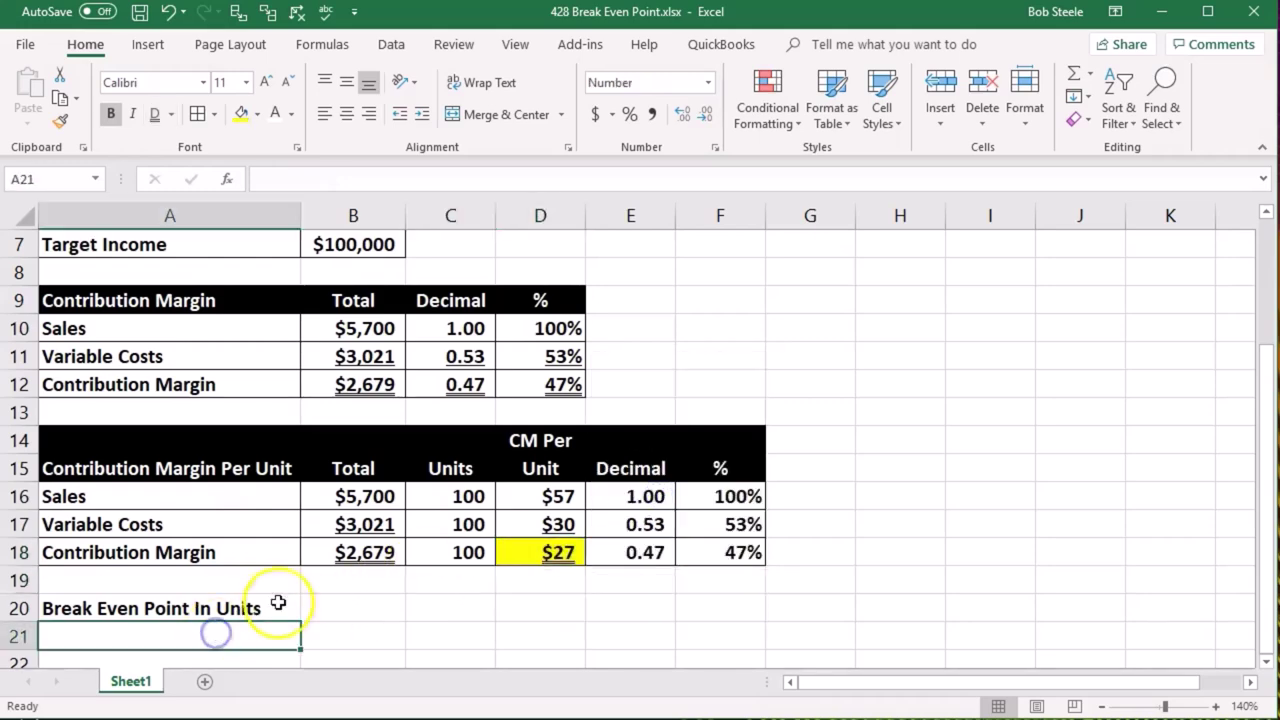
pyautogui.scroll(-1, 375, 569)
pyautogui.scroll(-1, 375, 569)
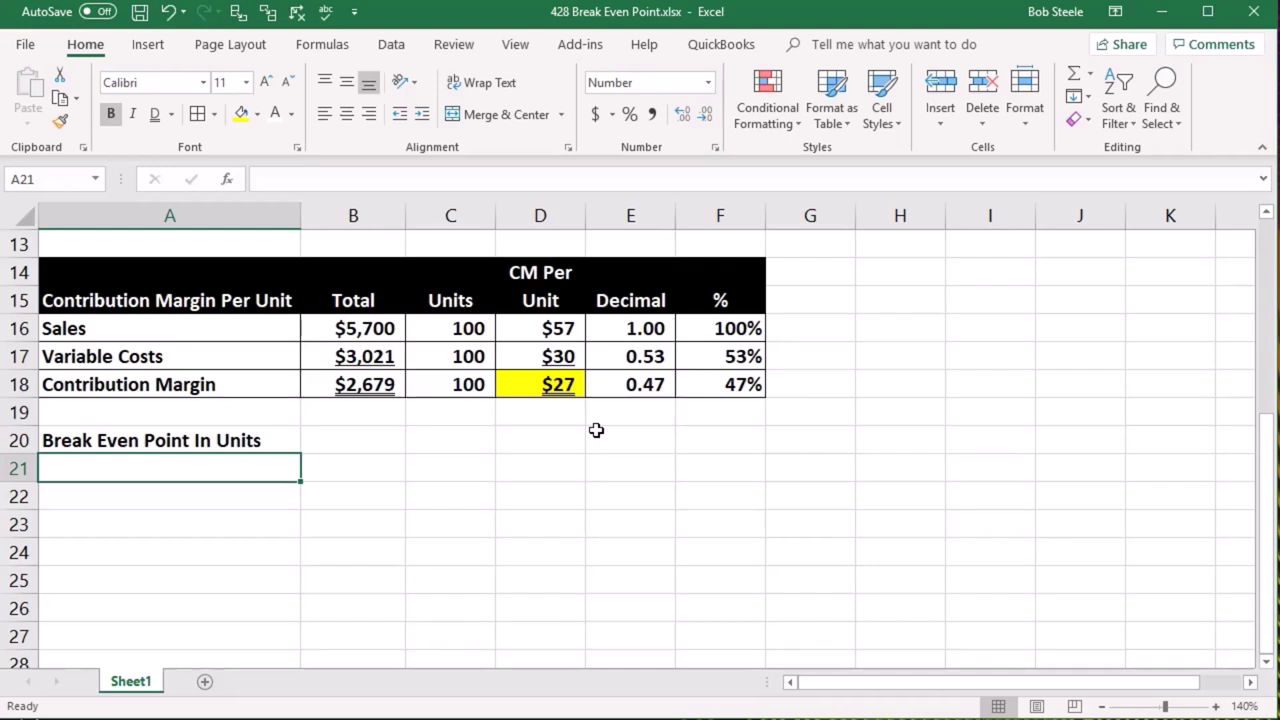
pyautogui.write('Fixed Costs')
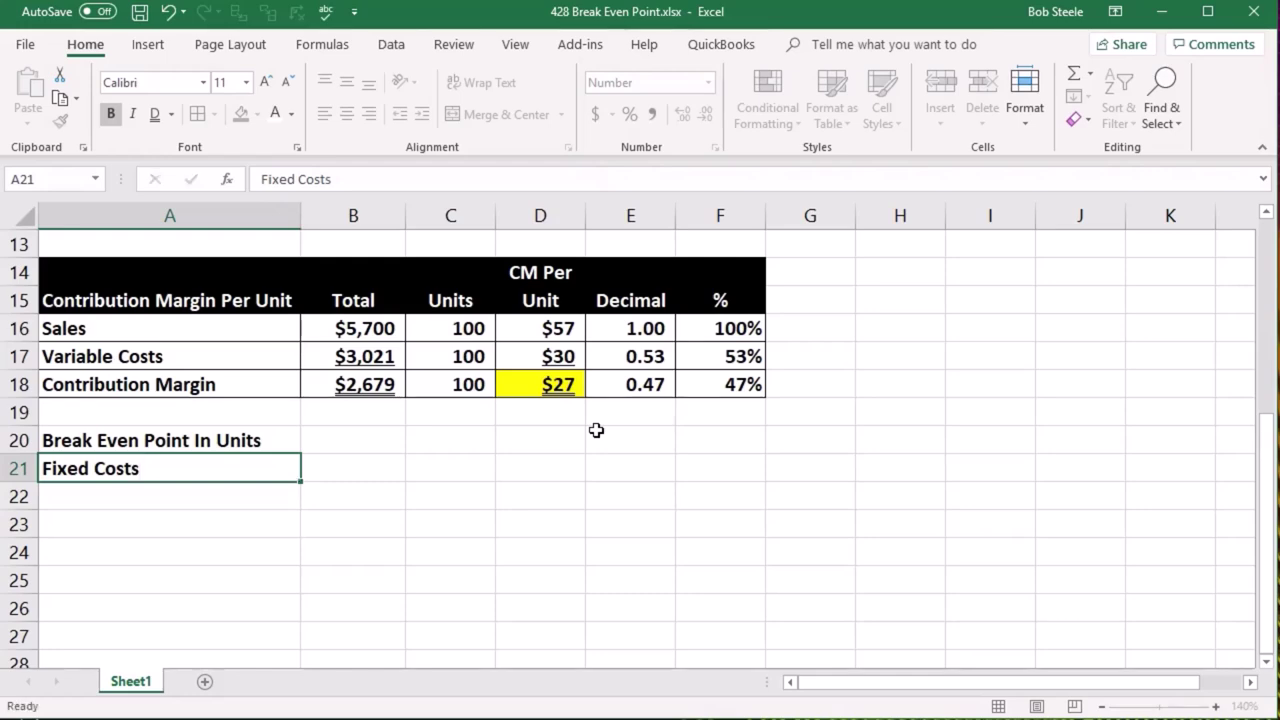
pyautogui.press('Tab')
pyautogui.write('=')
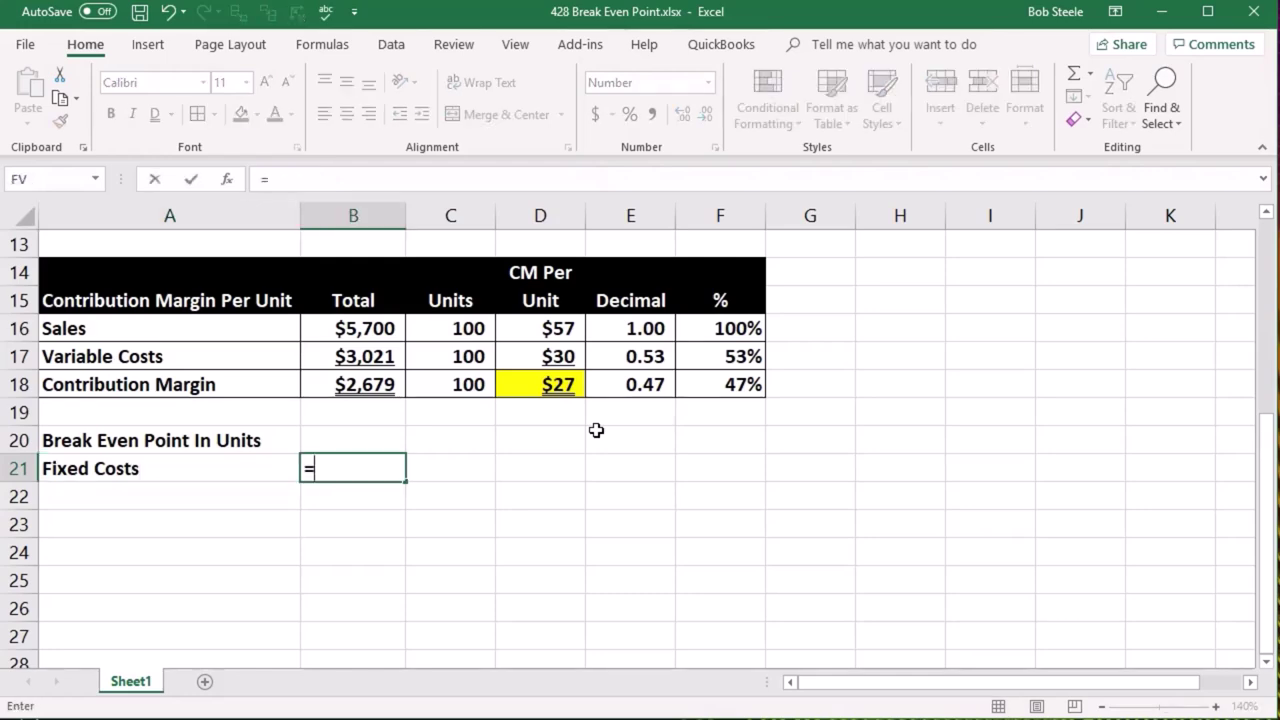
pyautogui.scroll(4, 596, 430)
pyautogui.click(378, 398)
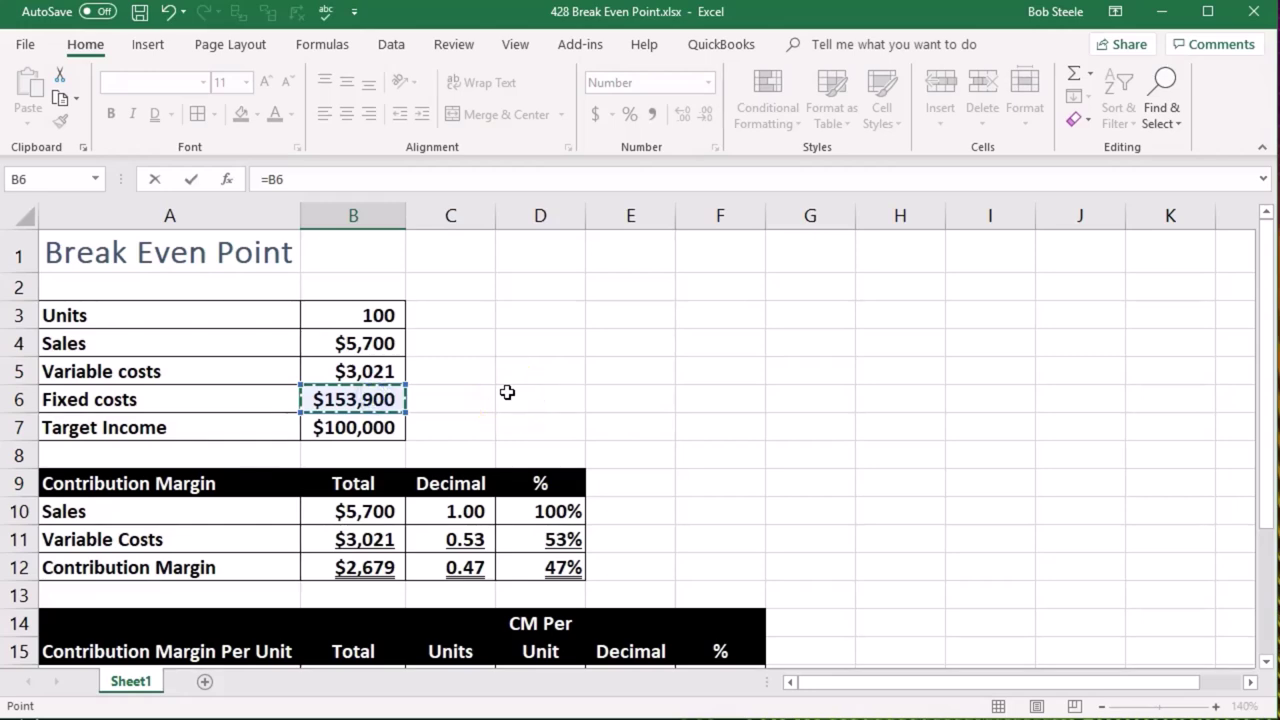
pyautogui.press('Return')
pyautogui.press('Return')
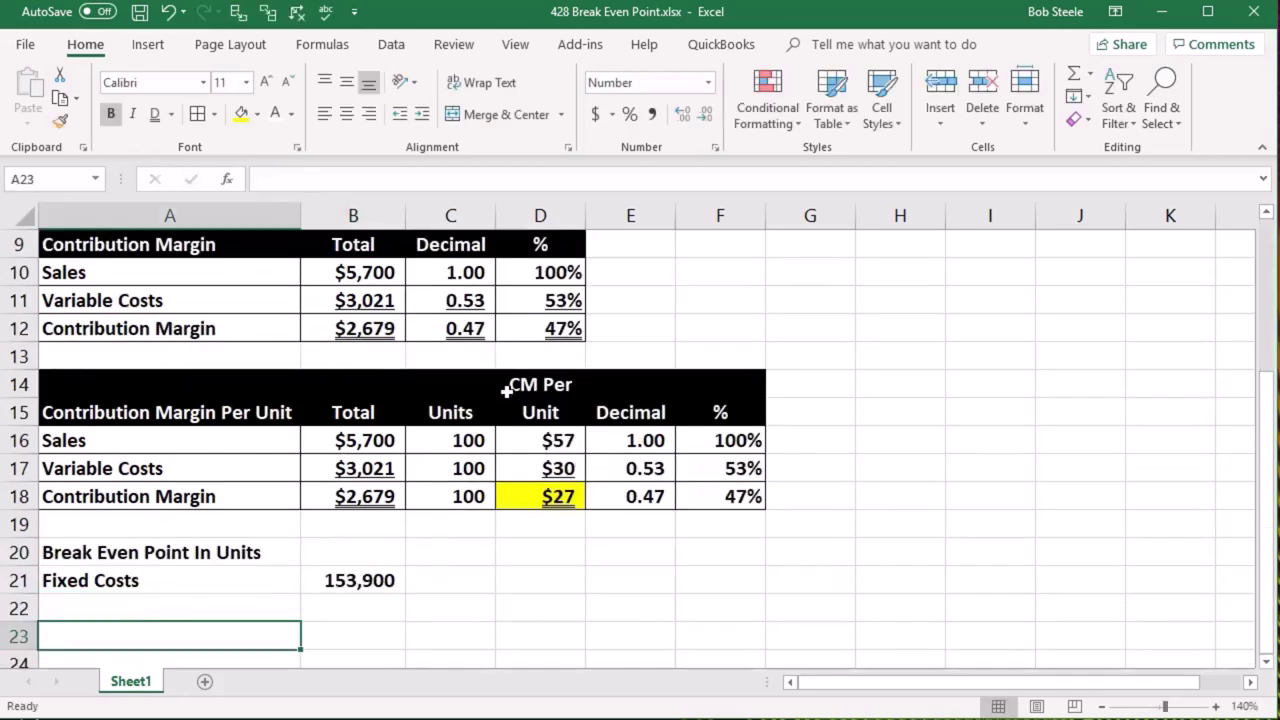
# - Label A22 Contribution margin per unit and link B22 to the per-unit contribution margin in D18
pyautogui.press('Up')
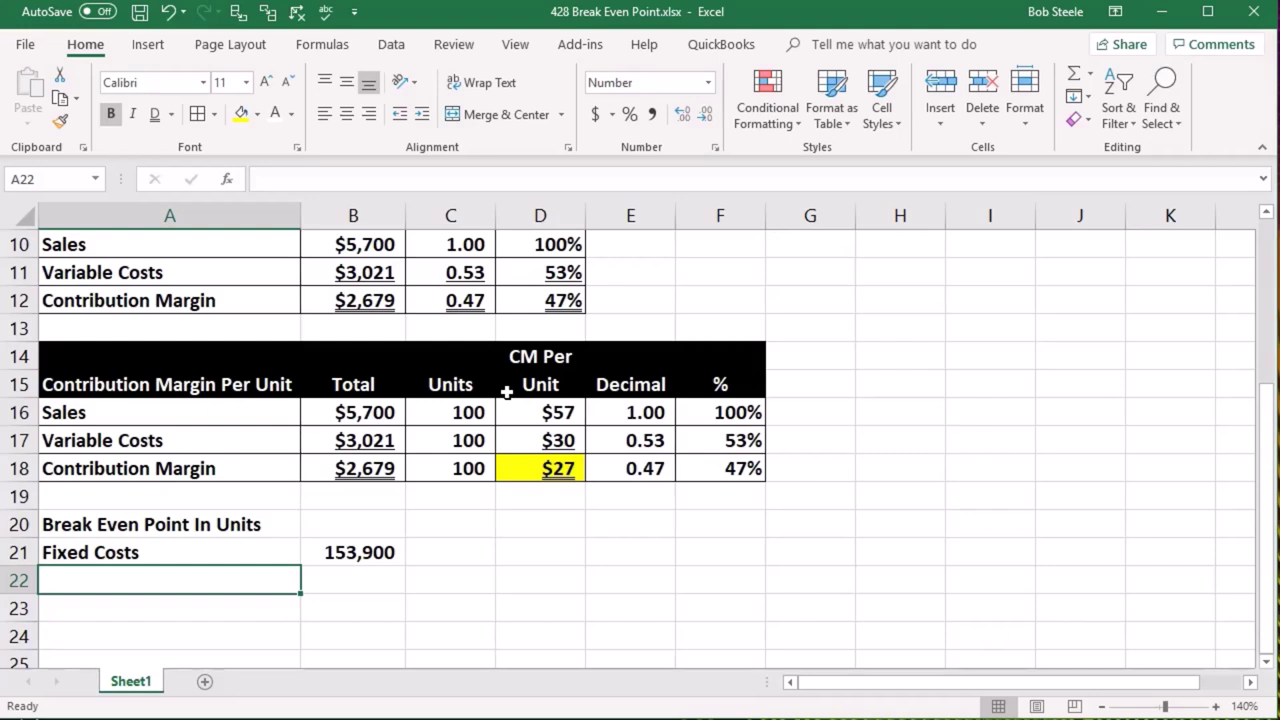
pyautogui.write('Contri')
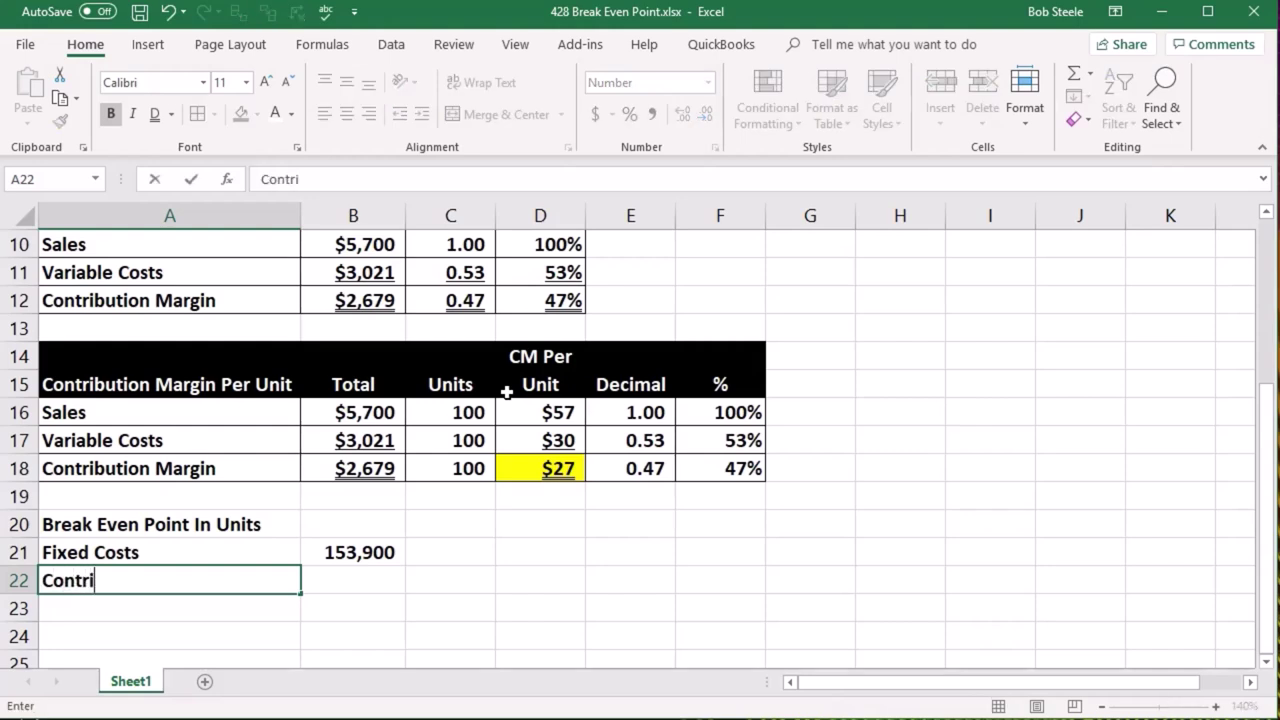
pyautogui.write('bution margin p')
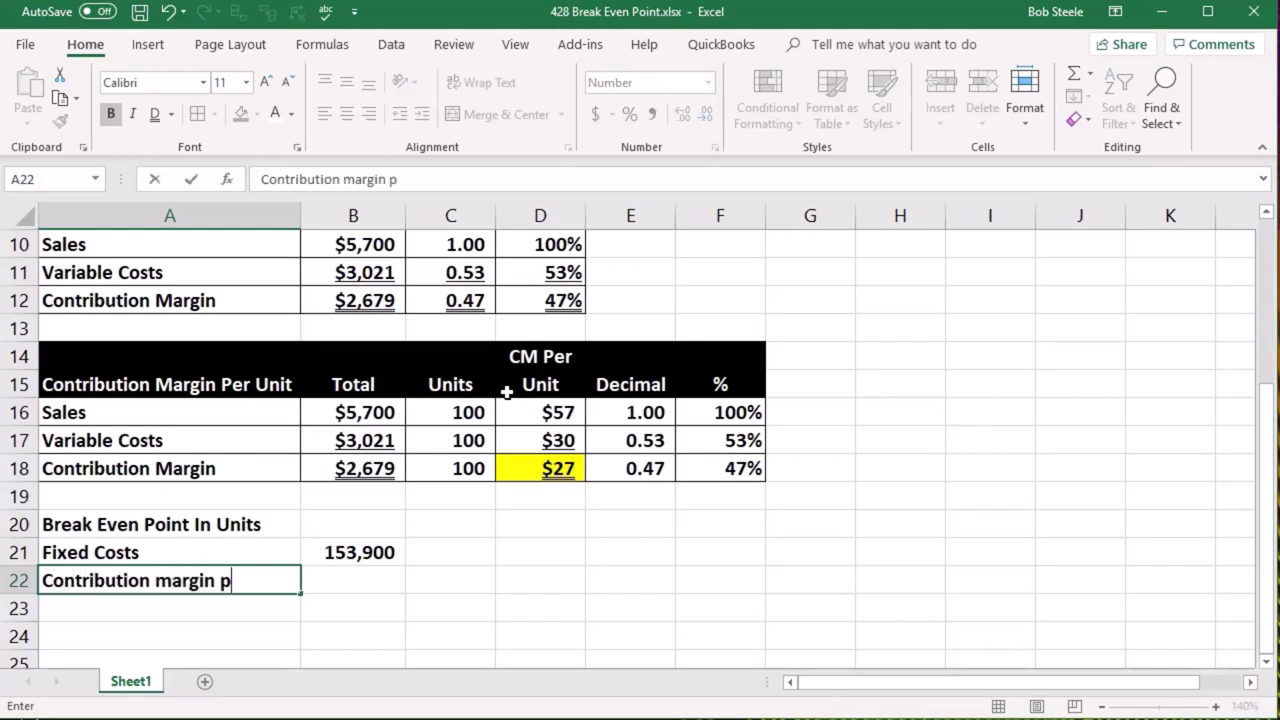
pyautogui.write('er unit')
pyautogui.press('Tab')
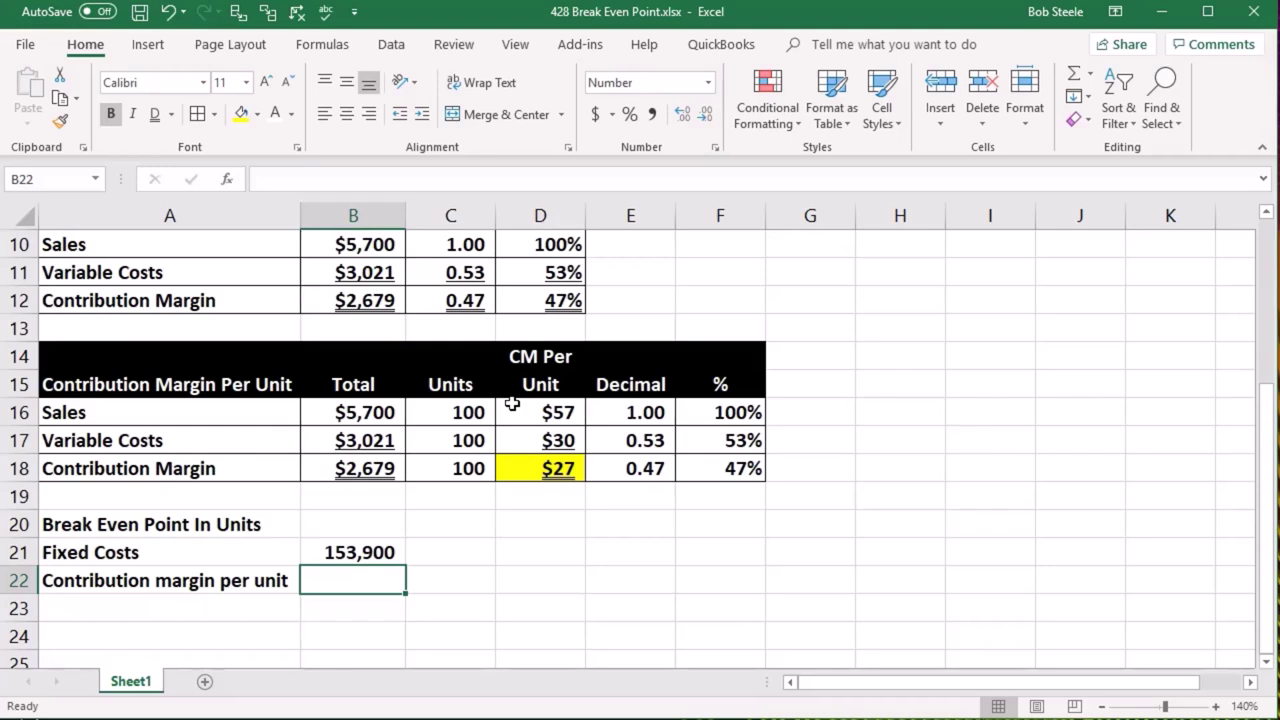
pyautogui.write('=')
pyautogui.click(527, 467)
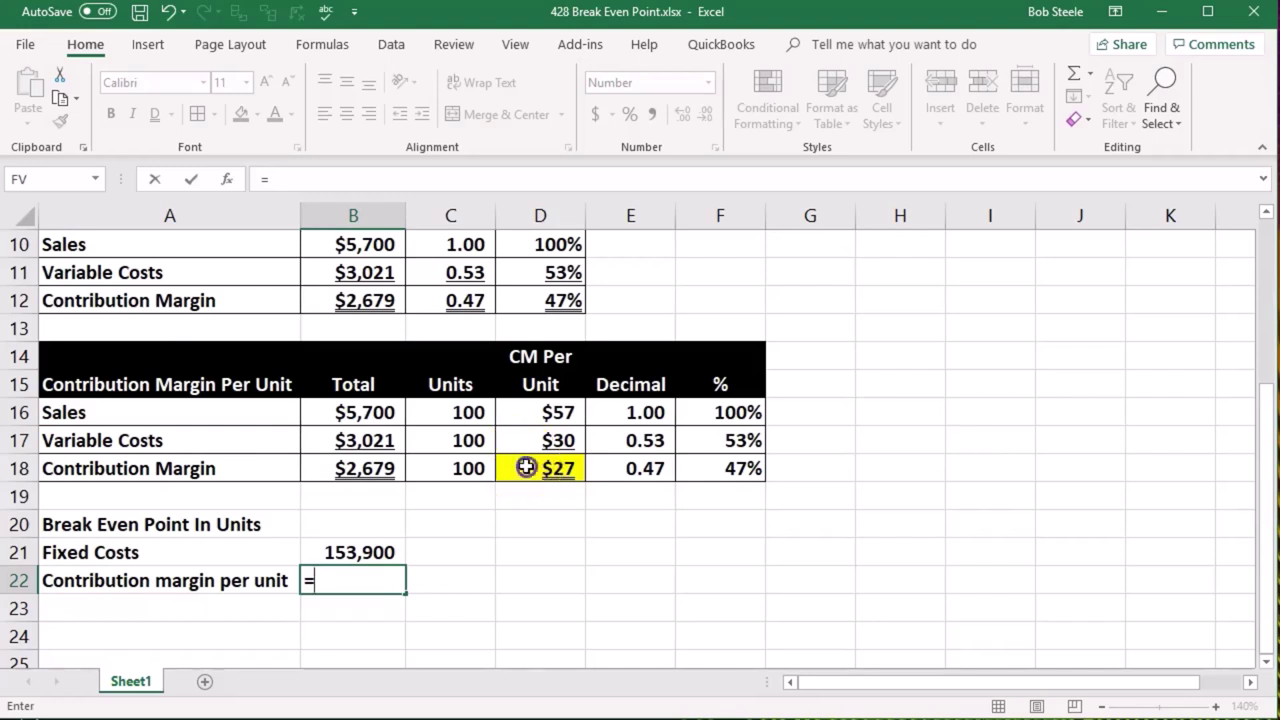
pyautogui.press('Return')
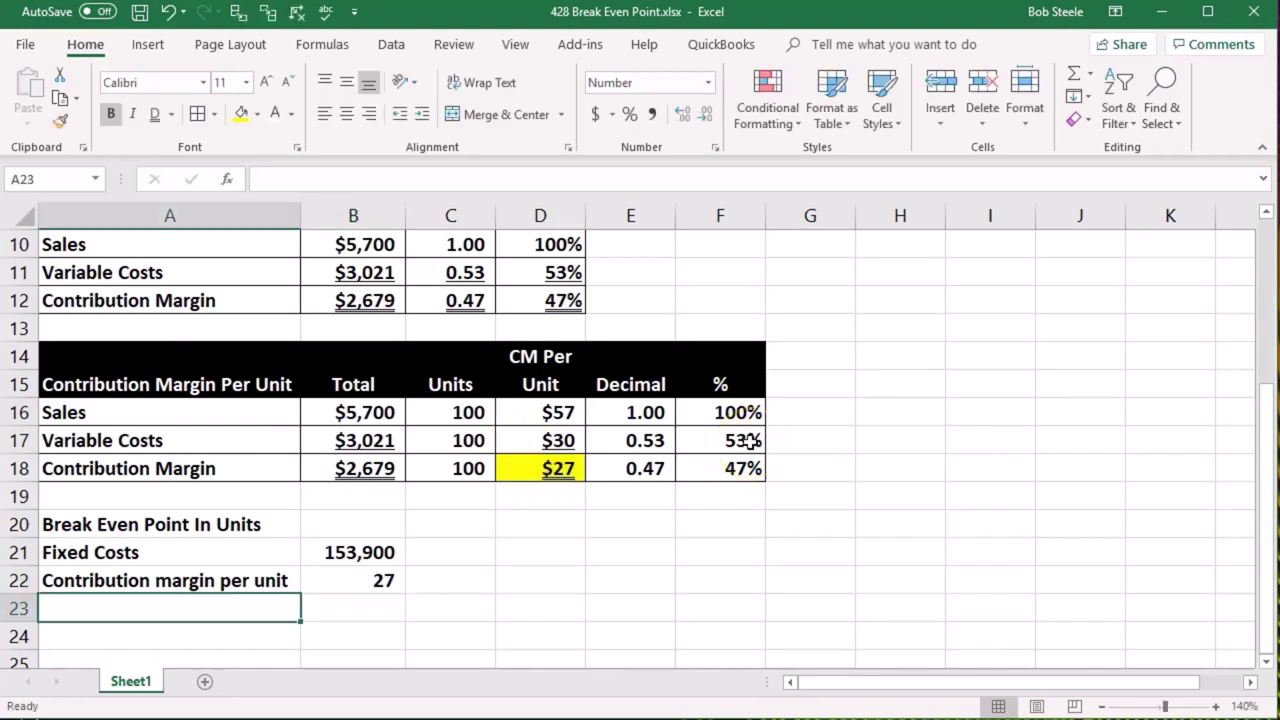
# - Label A23 Break Even Point In Units and calculate it in B23 with =B21/B22
pyautogui.write('Brea')
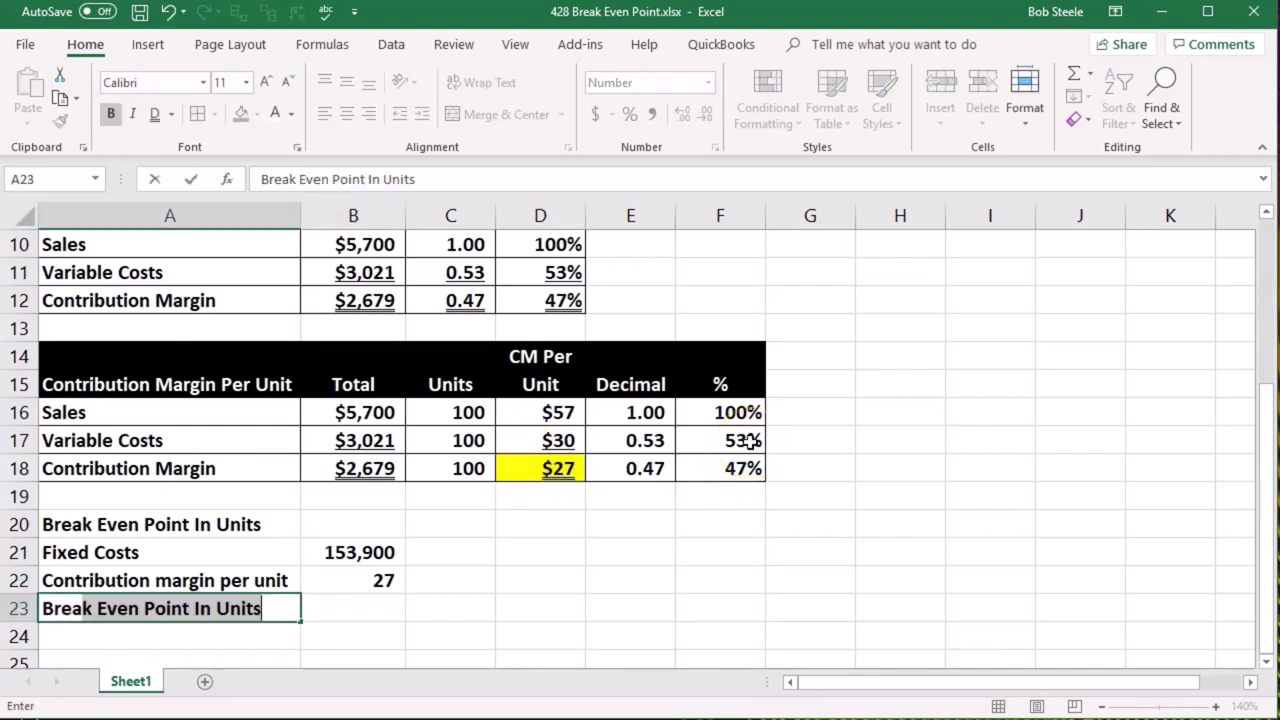
pyautogui.press('Tab')
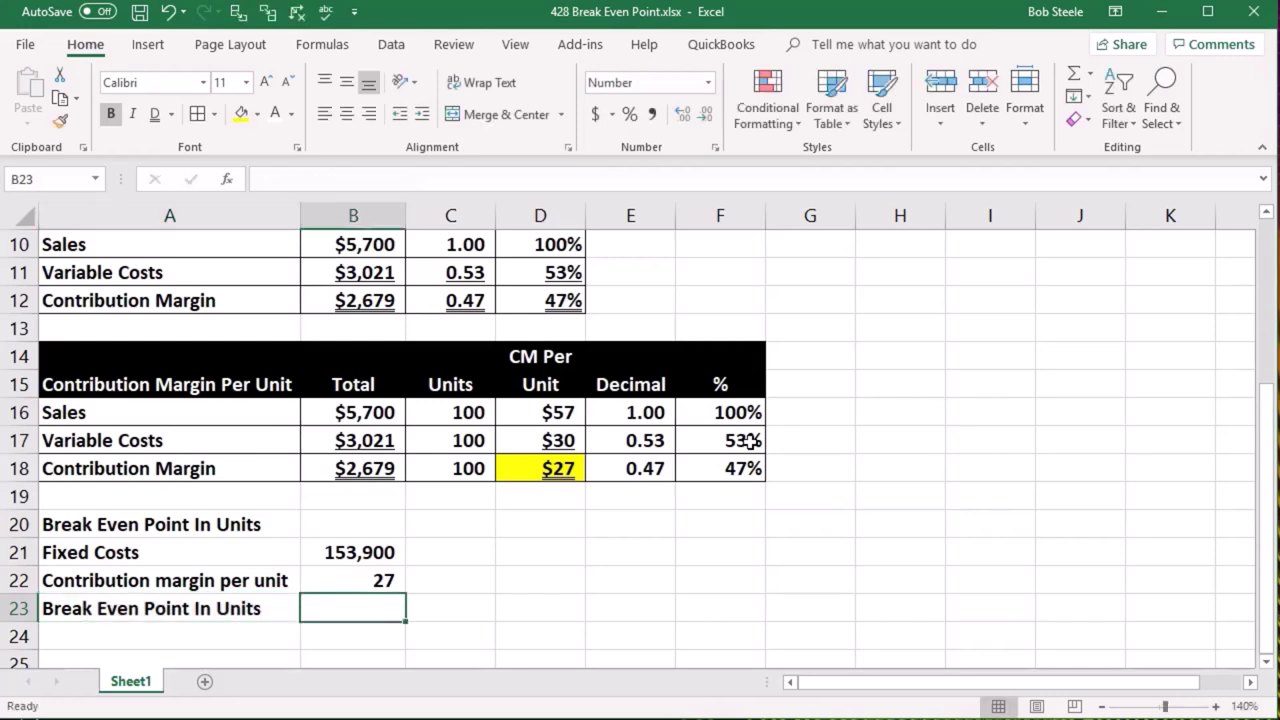
pyautogui.write('=')
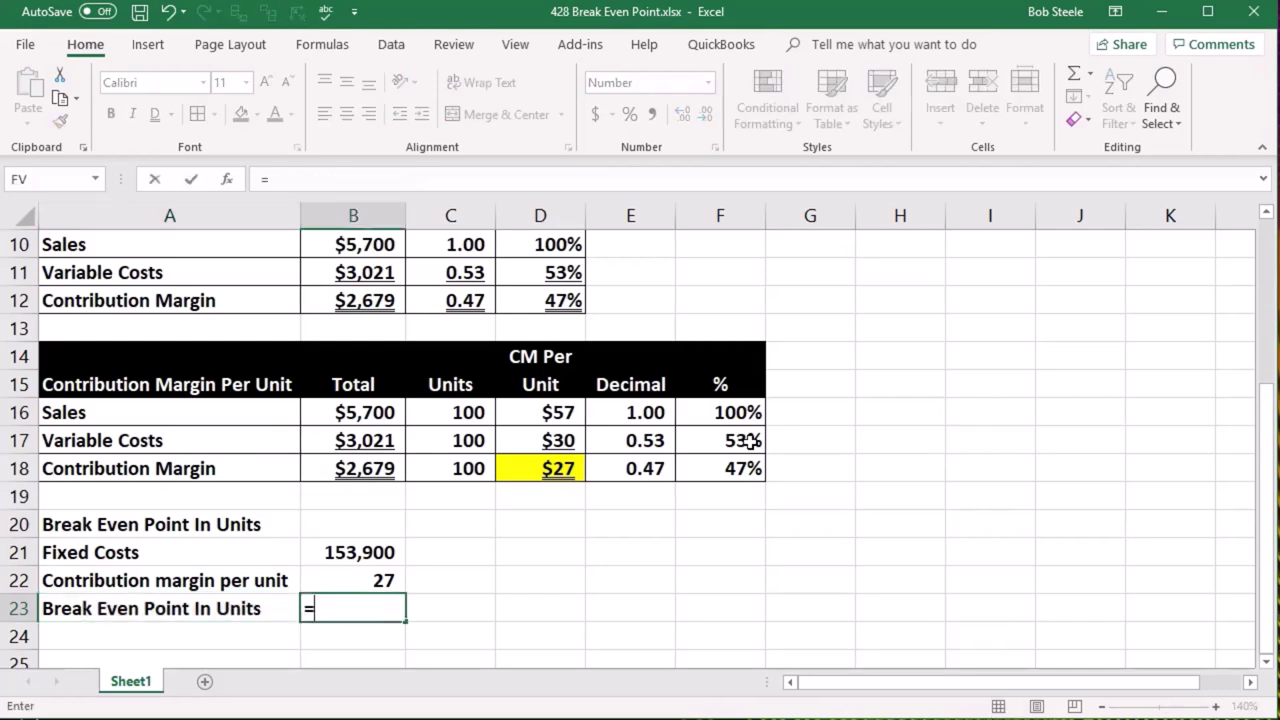
pyautogui.click(343, 556)
pyautogui.write('/')
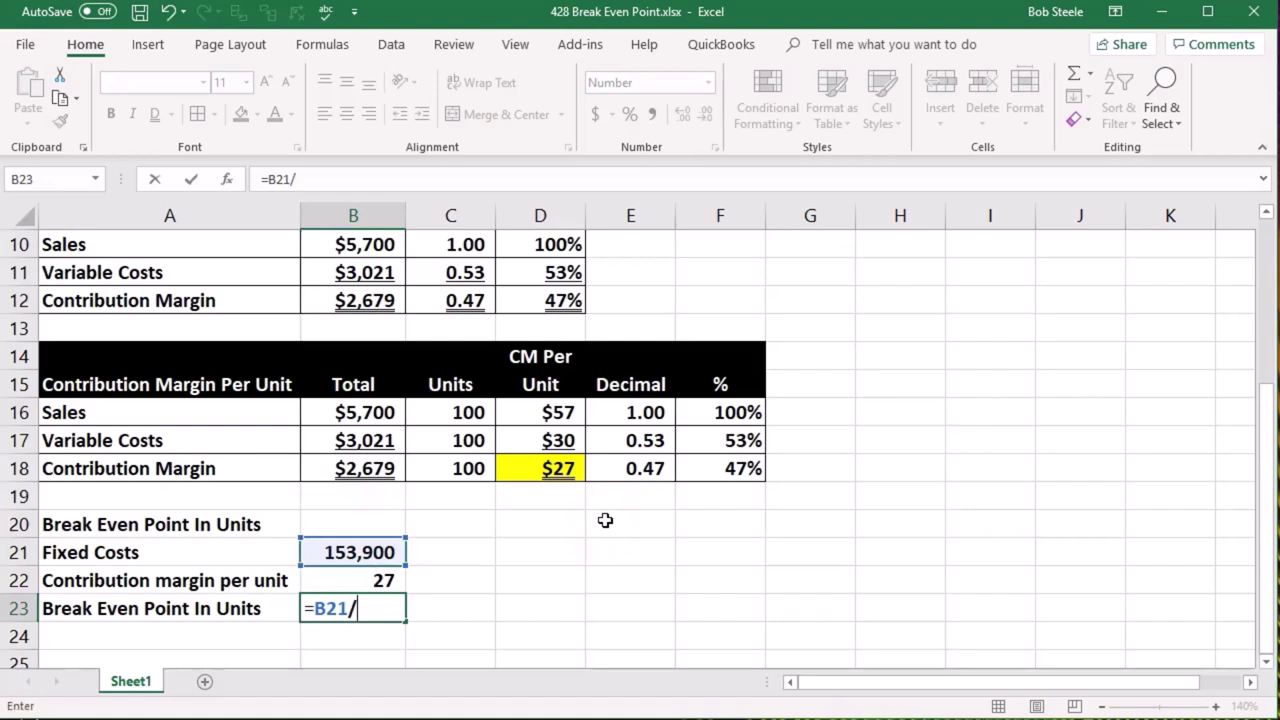
pyautogui.click(364, 580)
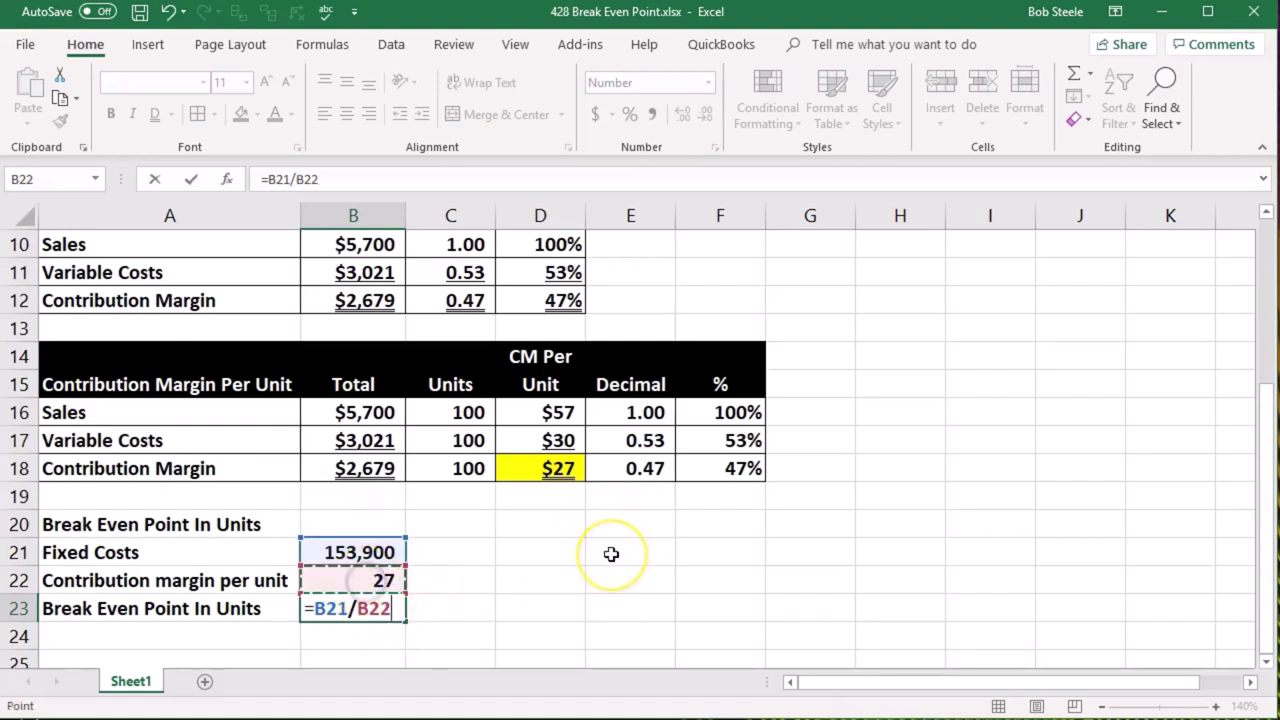
pyautogui.press('Return')
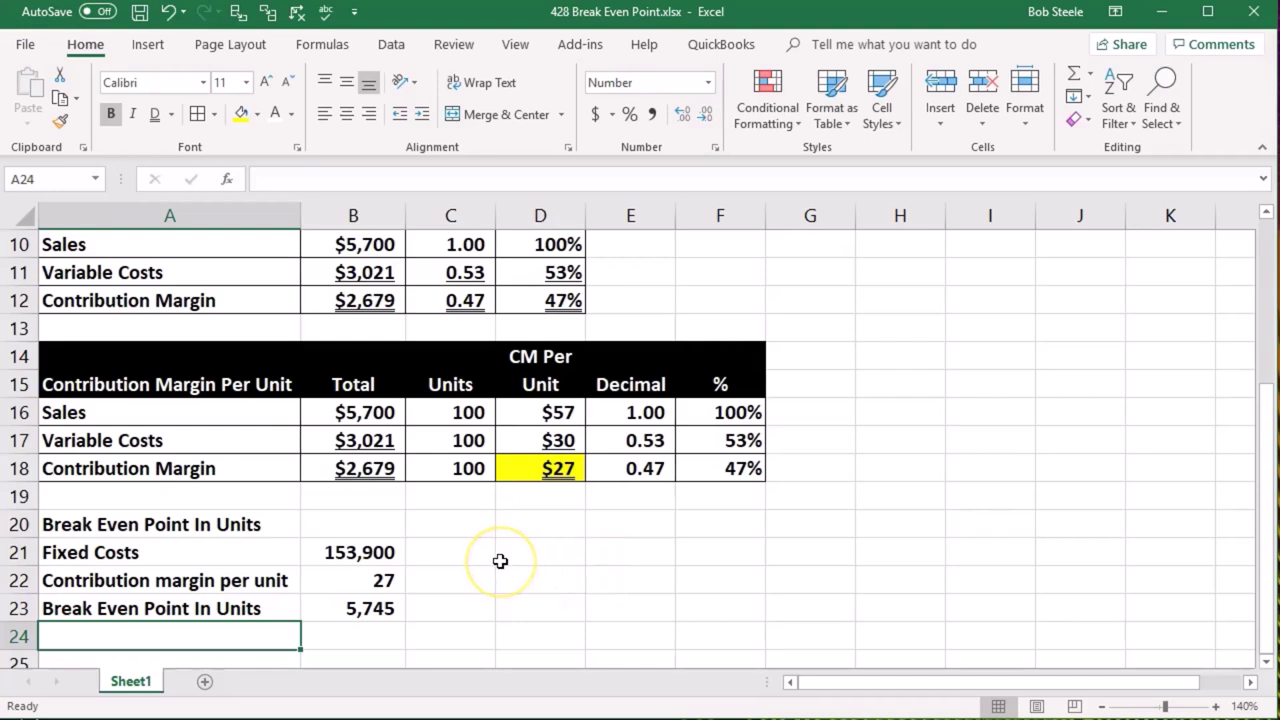
# - Format the fixed costs amount in B21 as Currency with the $ symbol and no decimal places
pyautogui.rightClick(372, 552)
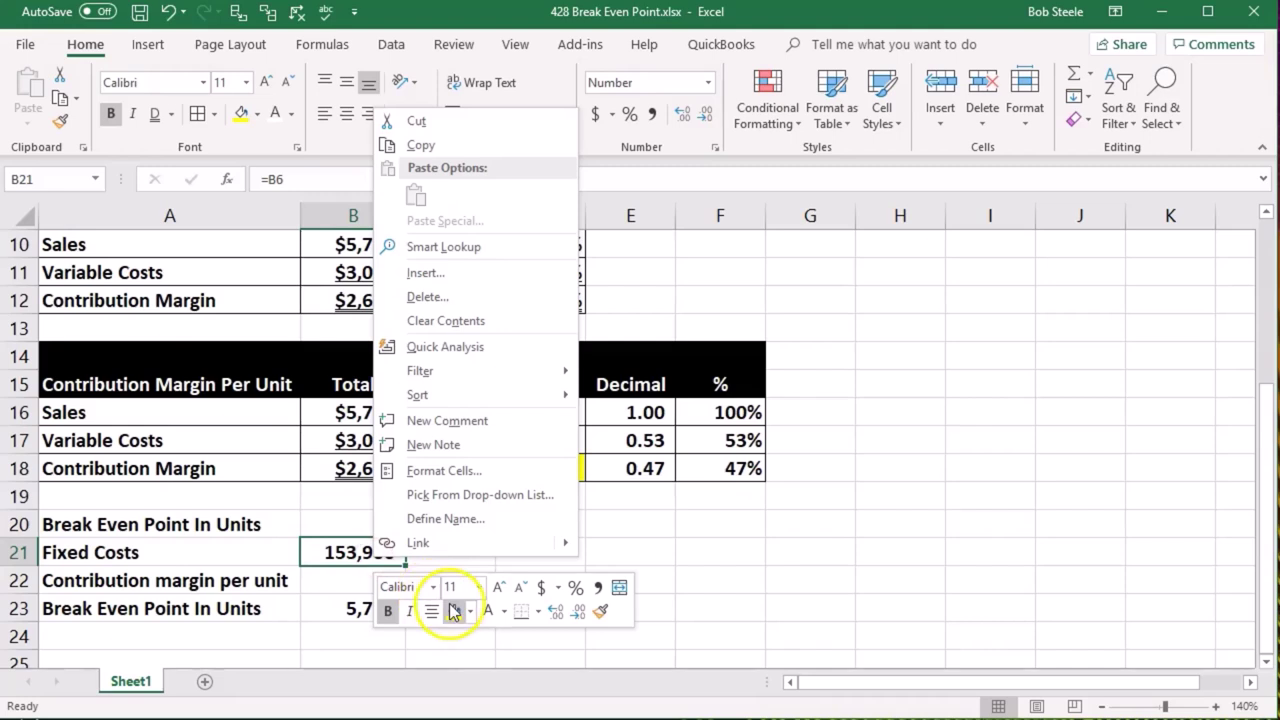
pyautogui.click(462, 470)
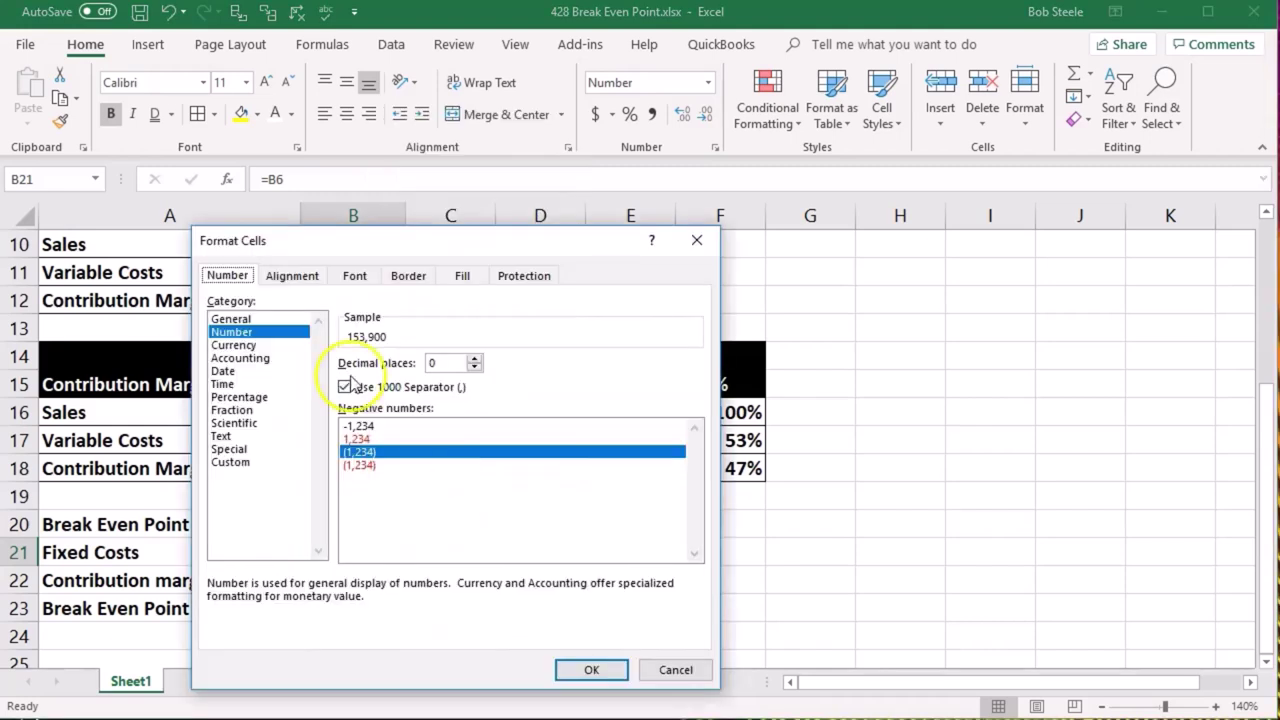
pyautogui.click(233, 344)
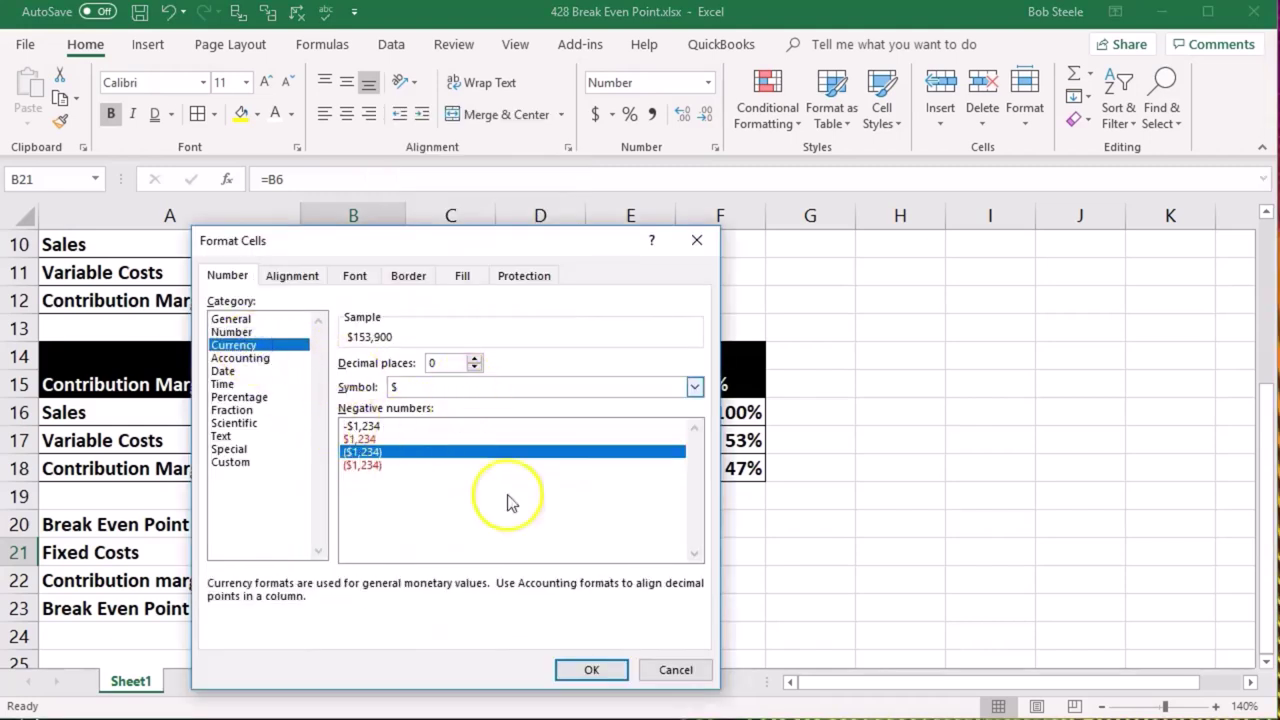
pyautogui.click(591, 669)
pyautogui.click(558, 585)
# - Show the contribution margin per unit in B22 with two decimal places
pyautogui.click(383, 577)
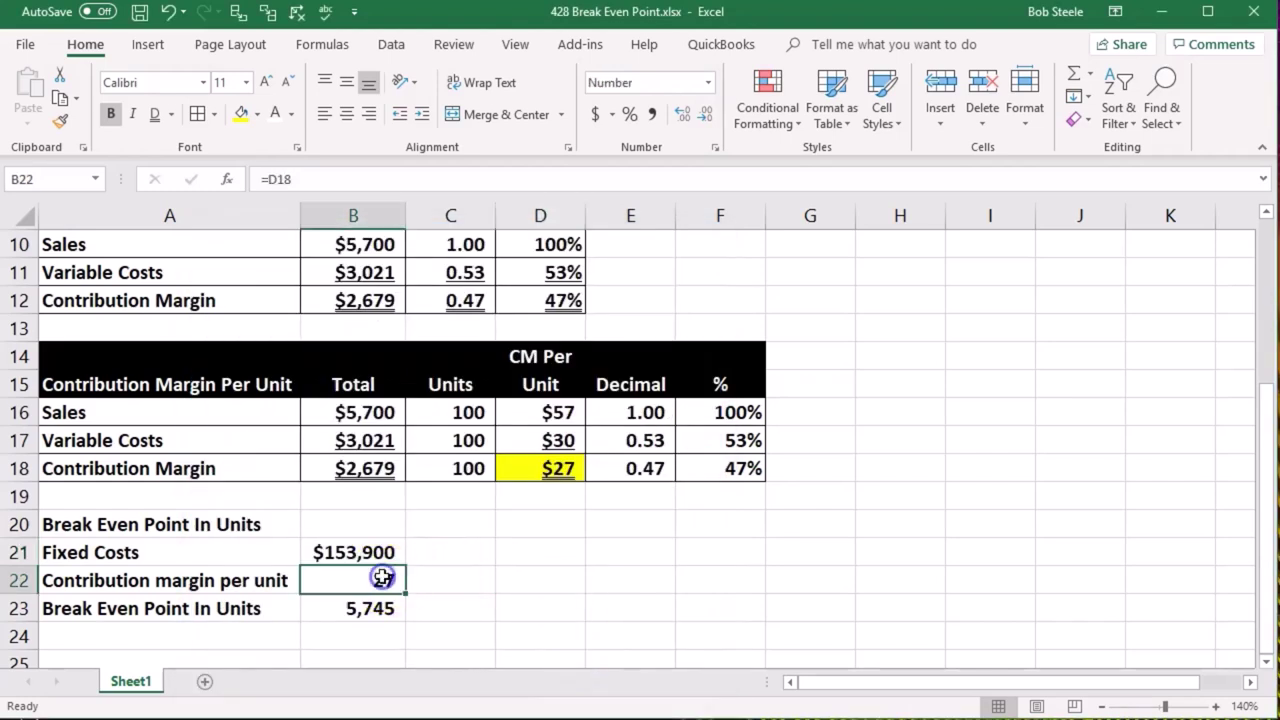
pyautogui.click(679, 117)
pyautogui.click(679, 117)
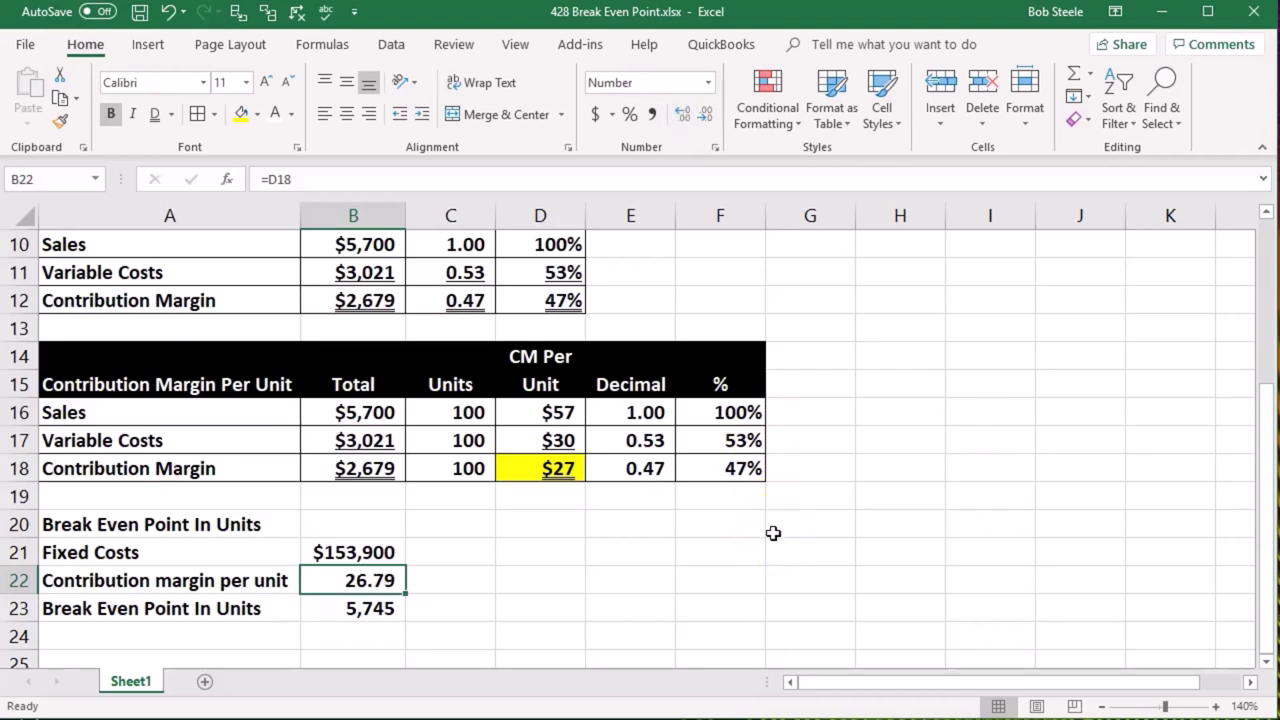
# - Open Calculator and divide the fixed costs 153900 by the contribution margin per unit 26.79 to check the break even point
pyautogui.press('XF86Calculator')
pyautogui.click(943, 428)
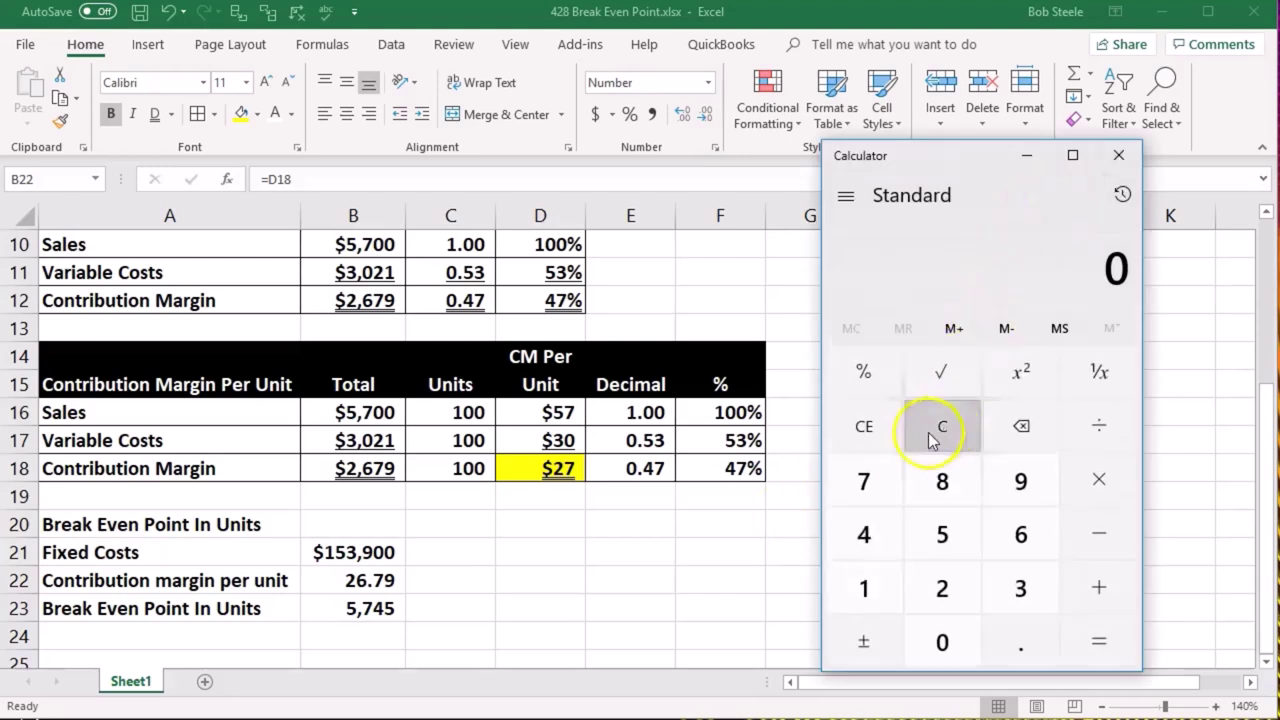
pyautogui.write('153900')
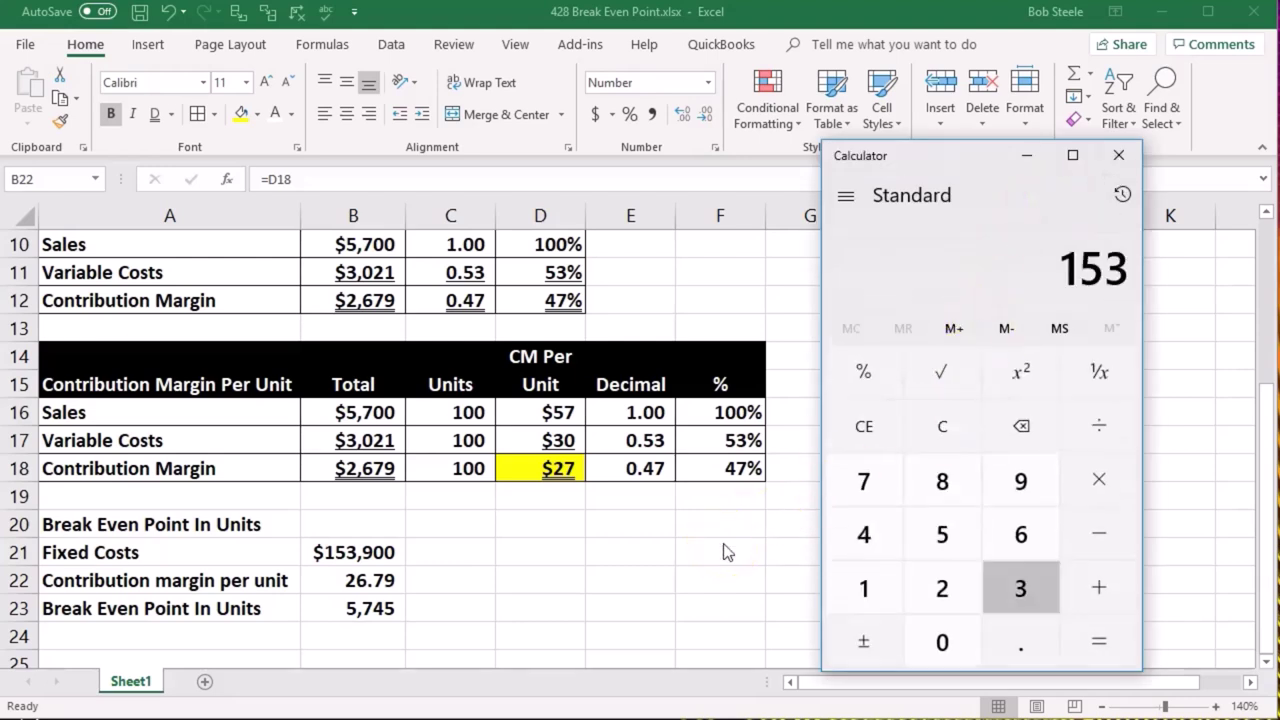
pyautogui.press('/')
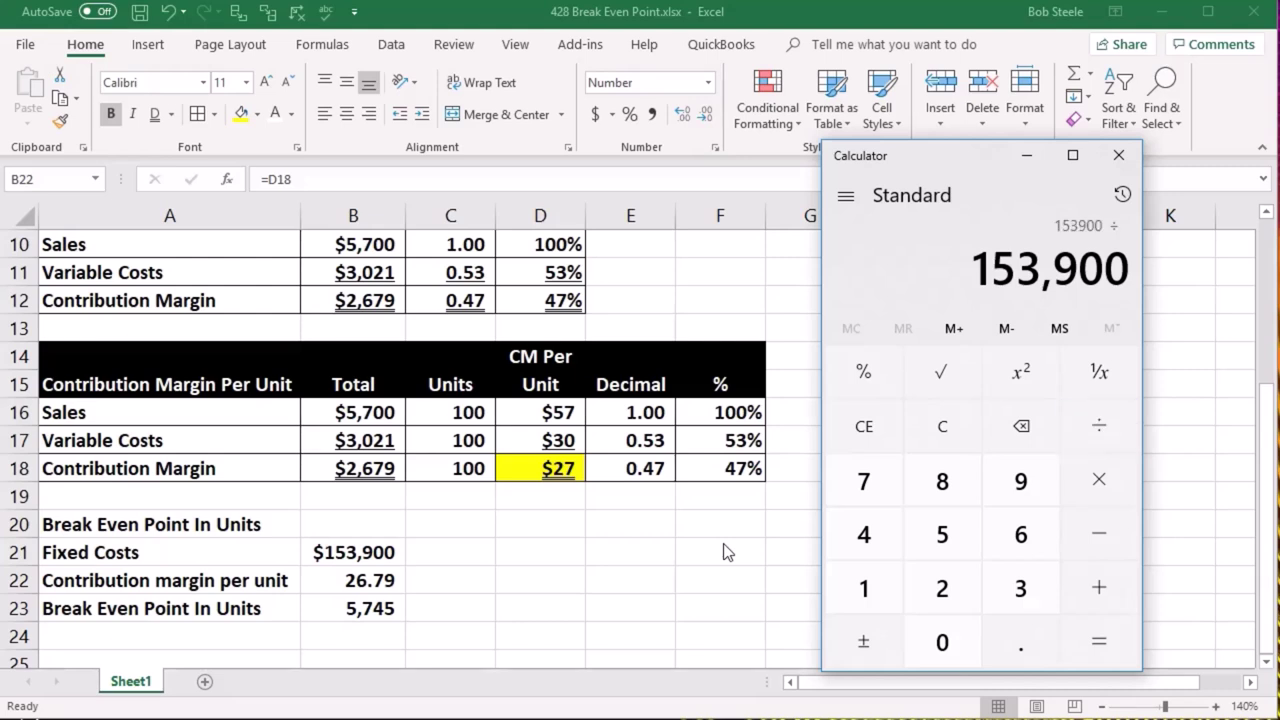
pyautogui.write('26.79')
pyautogui.press('Return')
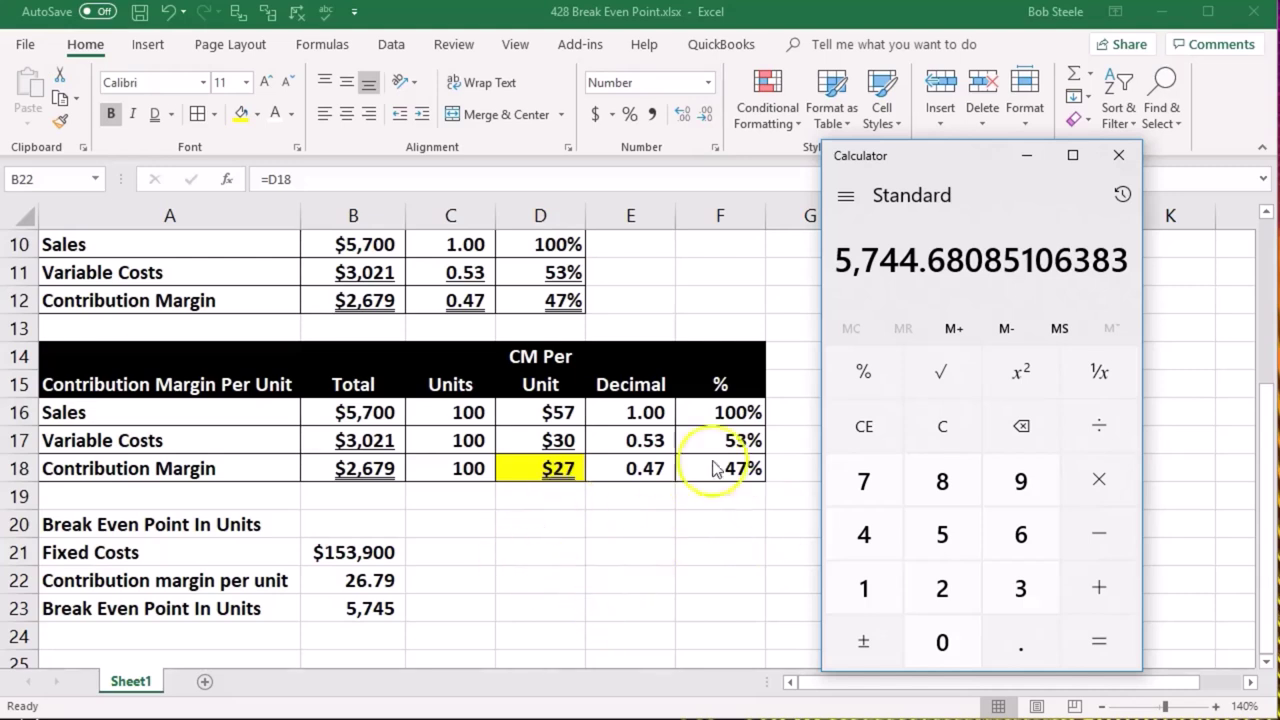
# - Return to Excel and increase the break even point in units in B23 to four decimal places
pyautogui.click(390, 608)
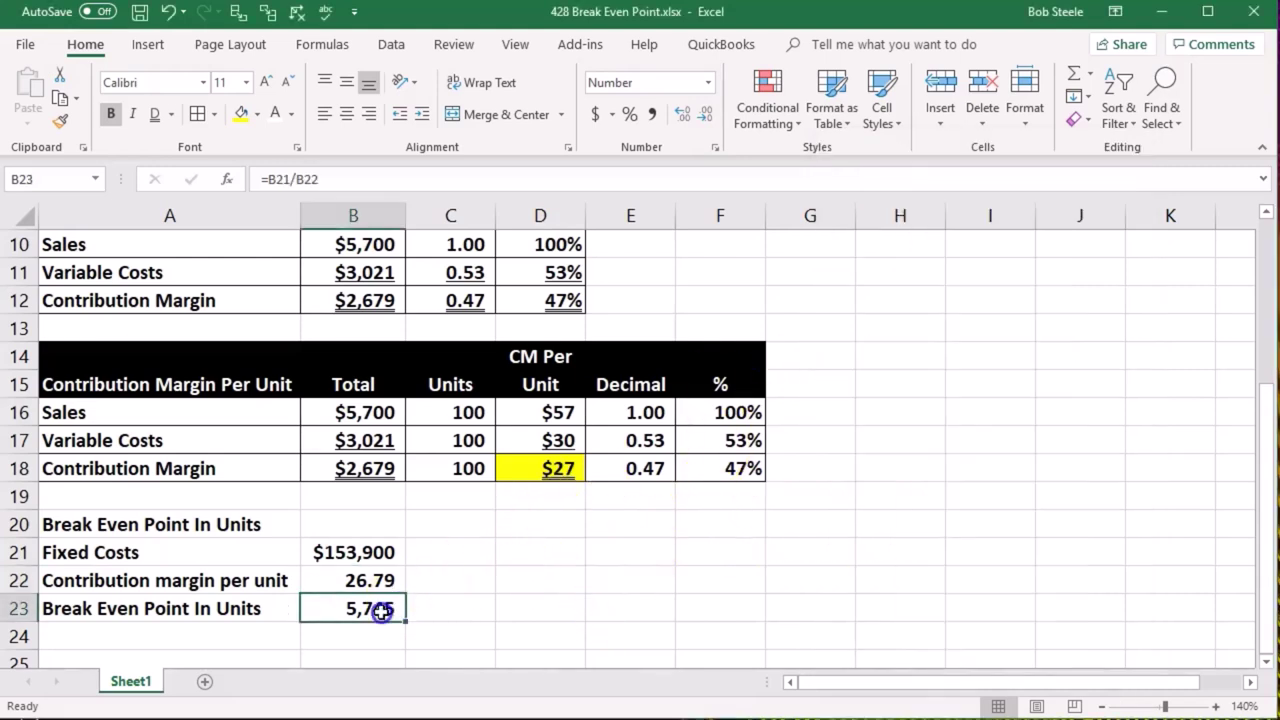
pyautogui.click(685, 117)
pyautogui.click(685, 117)
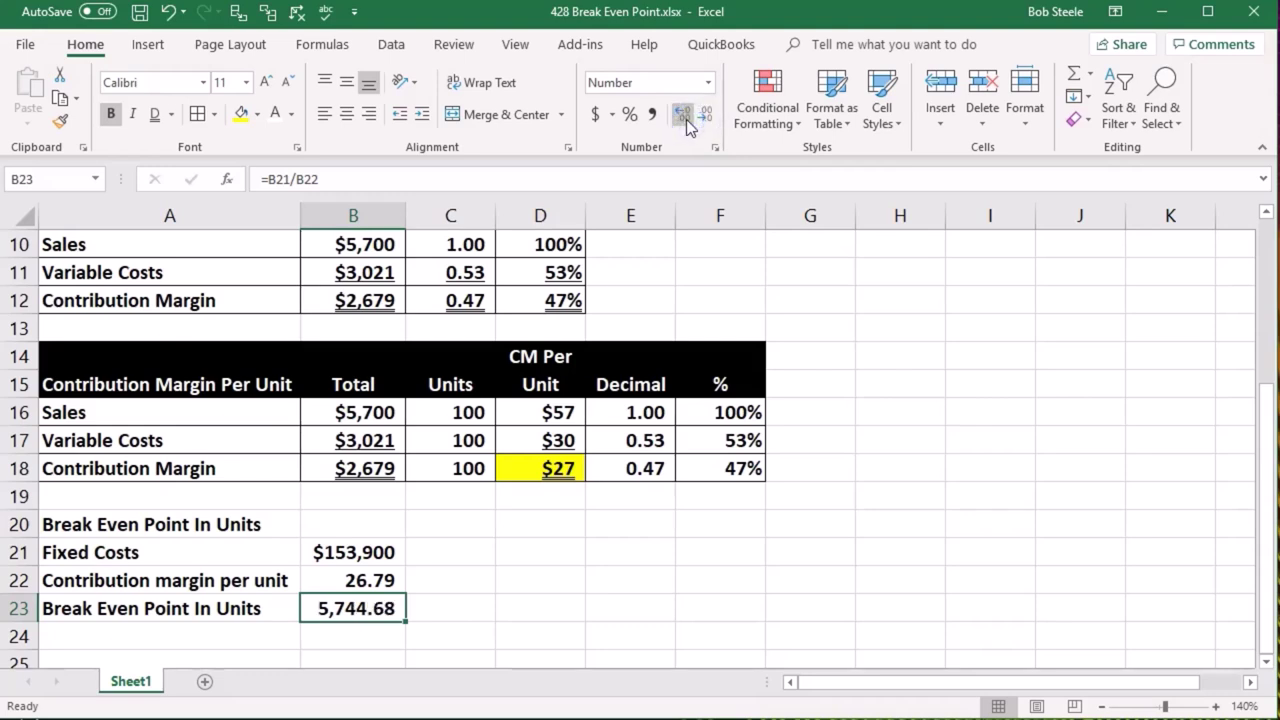
pyautogui.click(686, 118)
pyautogui.click(686, 117)
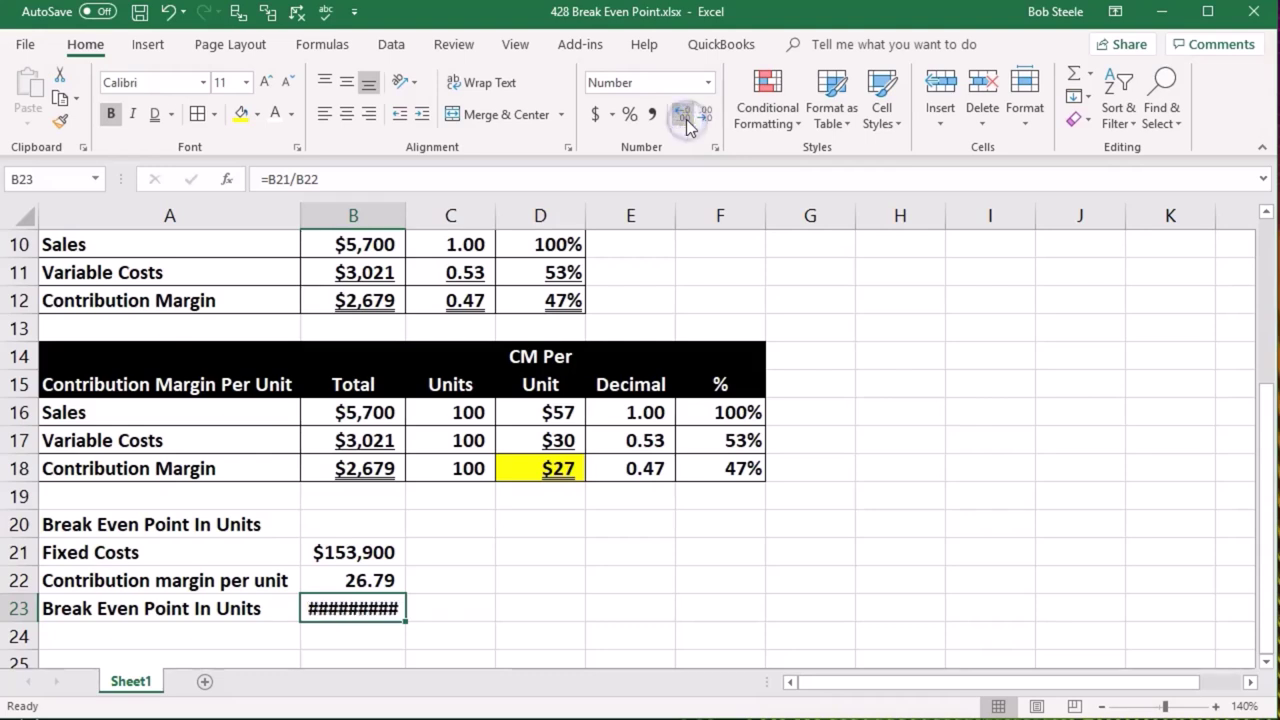
# - Reduce the break even point in B23 to a whole number without decimal places
pyautogui.click(705, 118)
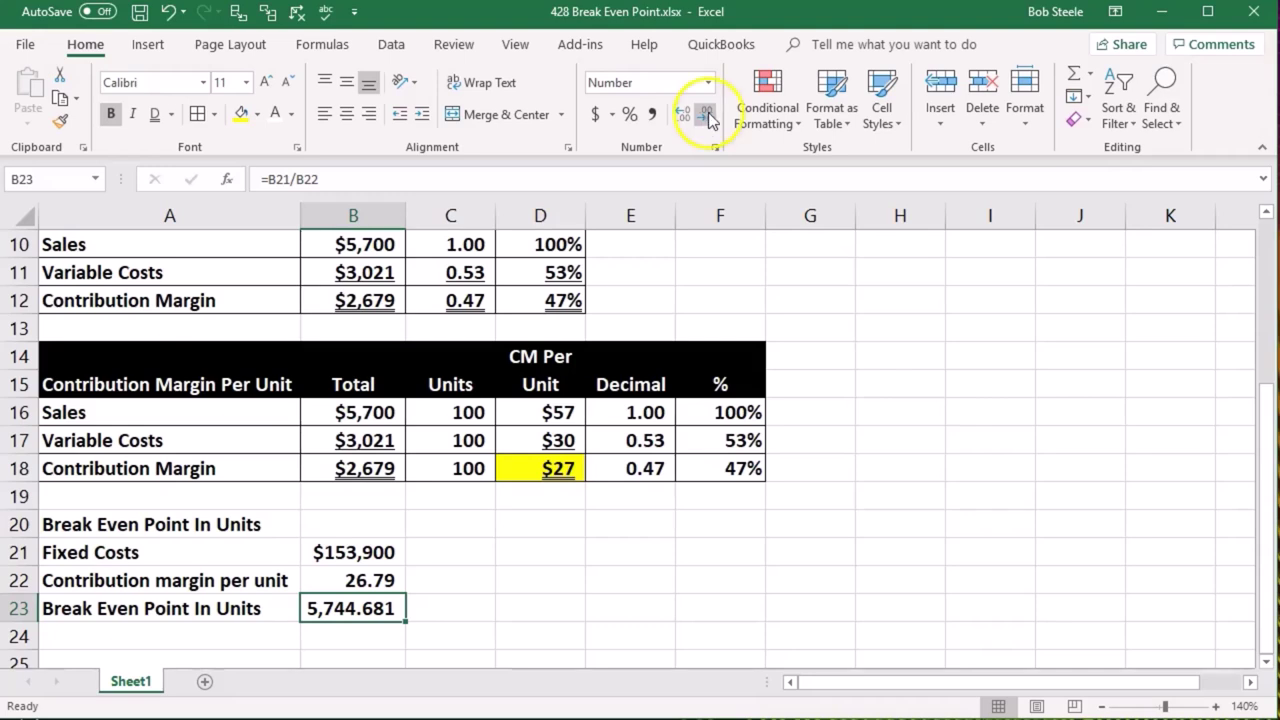
pyautogui.click(681, 114)
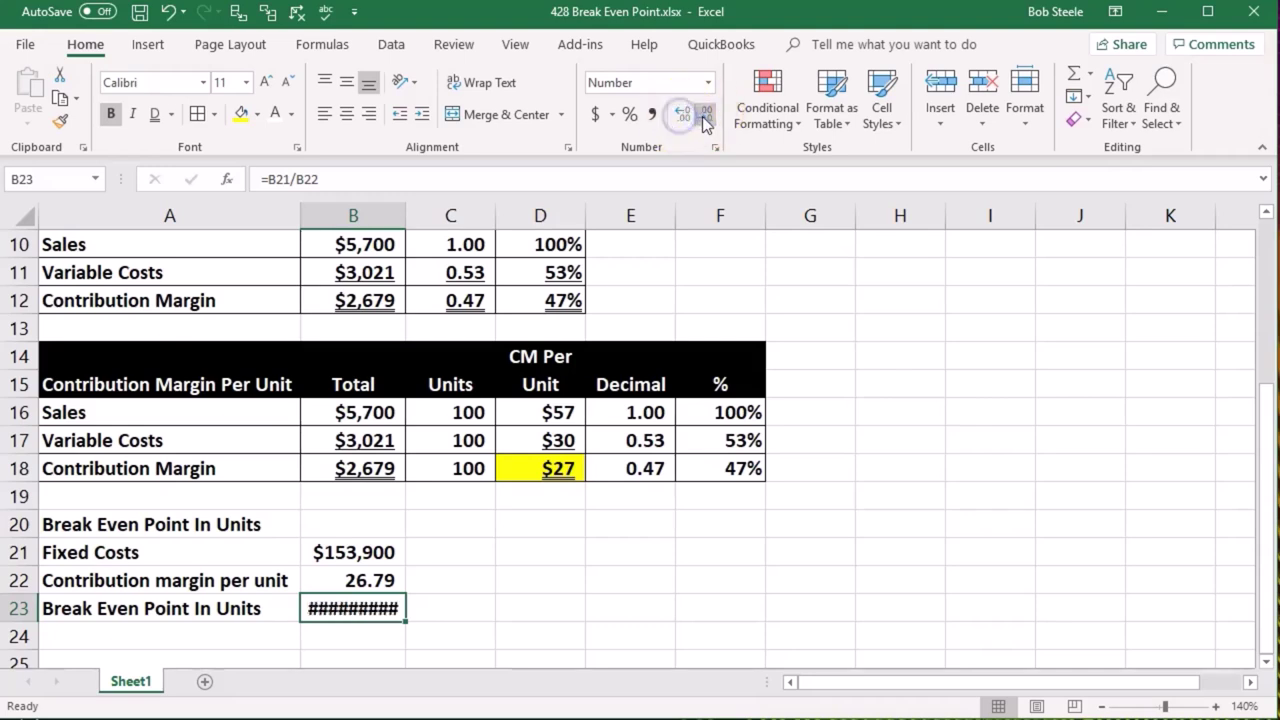
pyautogui.click(704, 114)
pyautogui.click(704, 114)
pyautogui.click(704, 114)
pyautogui.click(704, 114)
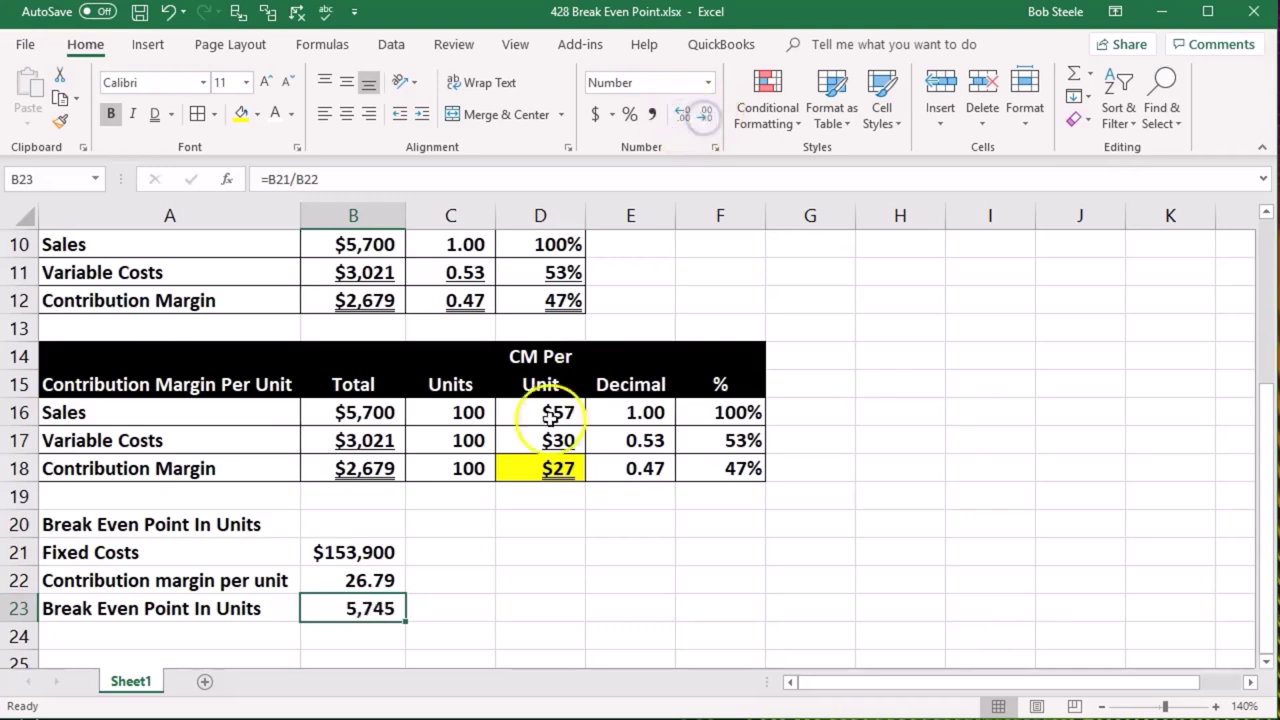
# - Round the display of the contribution margin per unit in B22 to no decimal places
pyautogui.click(370, 580)
pyautogui.click(704, 114)
pyautogui.click(705, 115)
# - Open Calculator and divide 153900 by the rounded contribution margin of 27 for comparison
pyautogui.press('XF86Calculator')
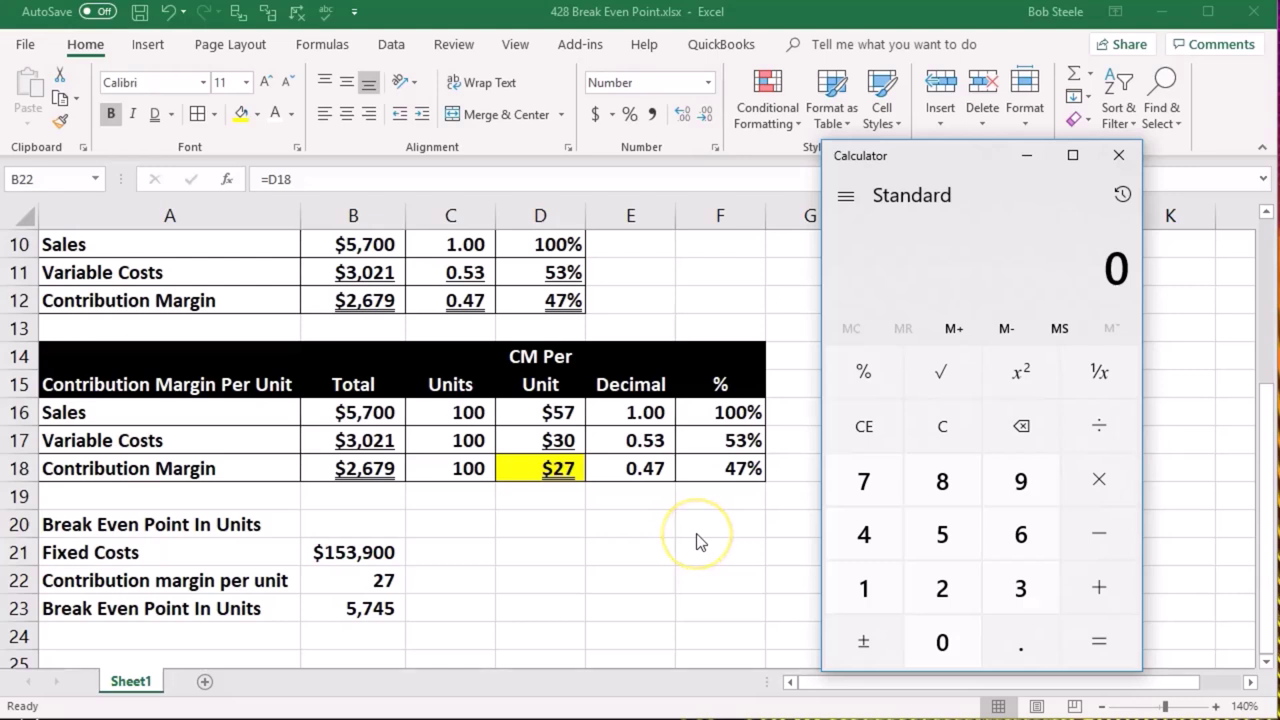
pyautogui.write('153900')
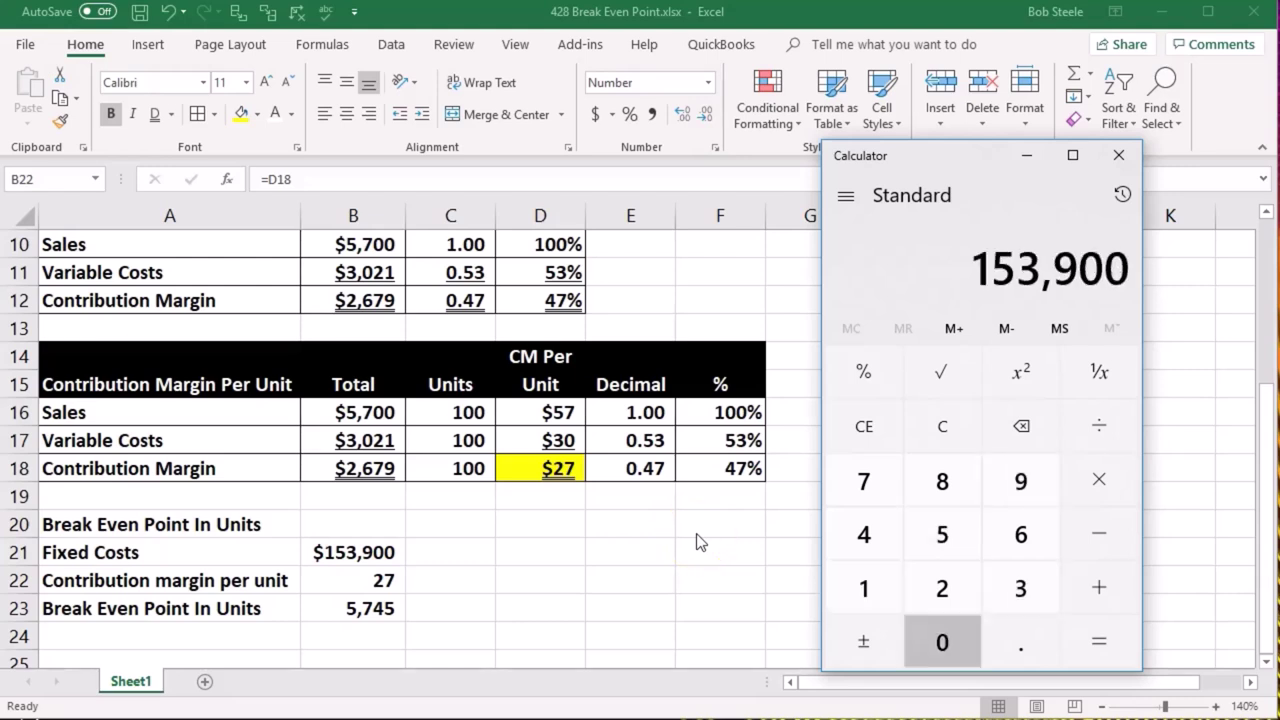
pyautogui.press('/')
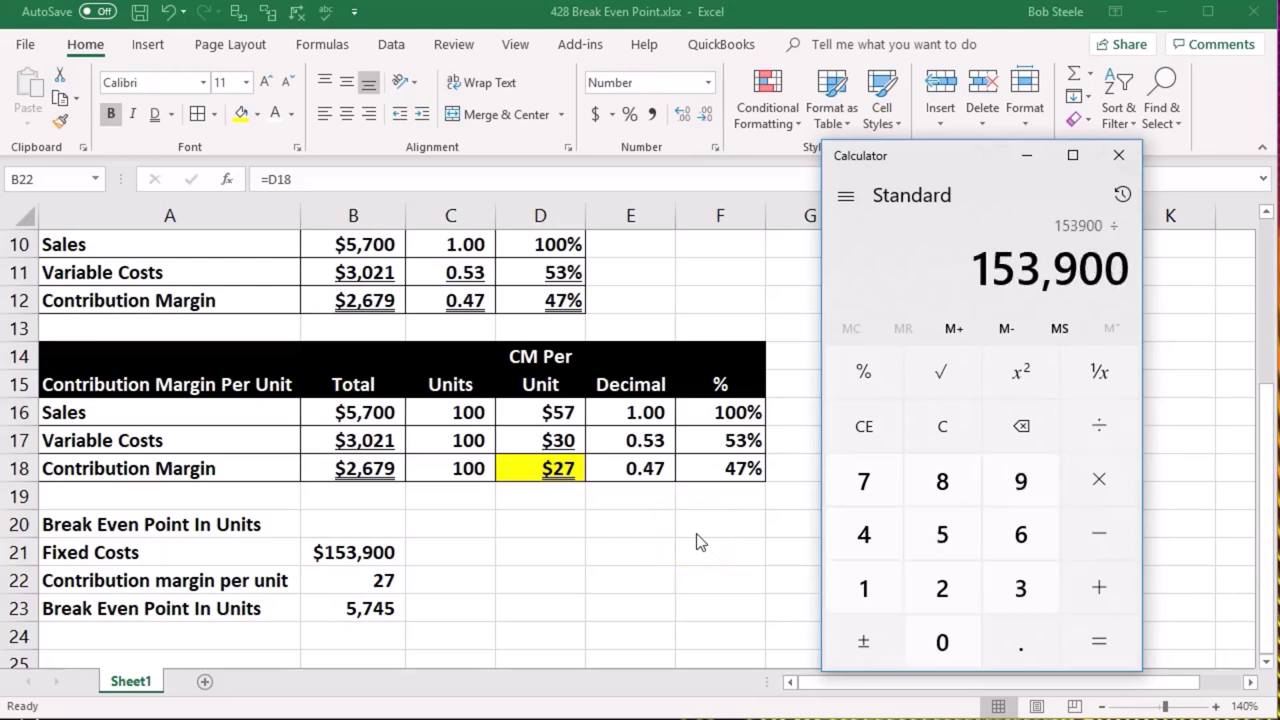
pyautogui.write('27')
pyautogui.press('Return')
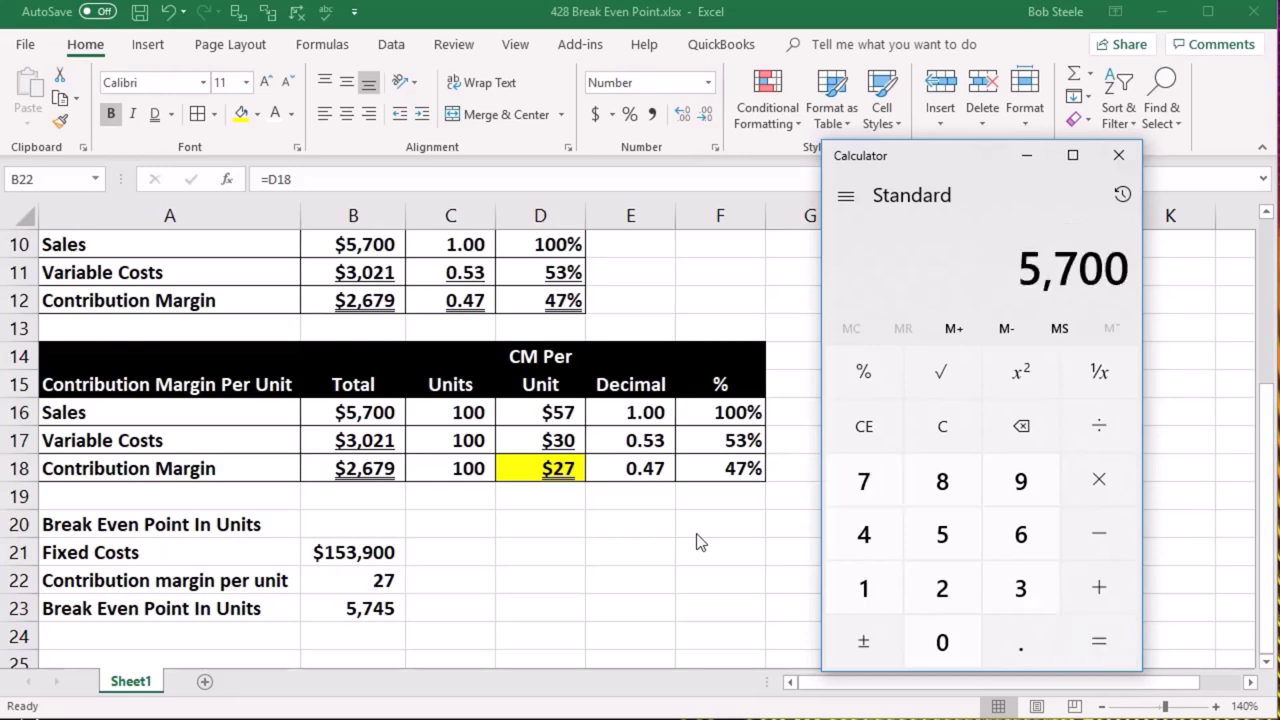
# - Return to Excel and display the contribution margin per unit in B22 with two decimal places again
pyautogui.scroll(-1, 366, 600)
pyautogui.click(362, 589)
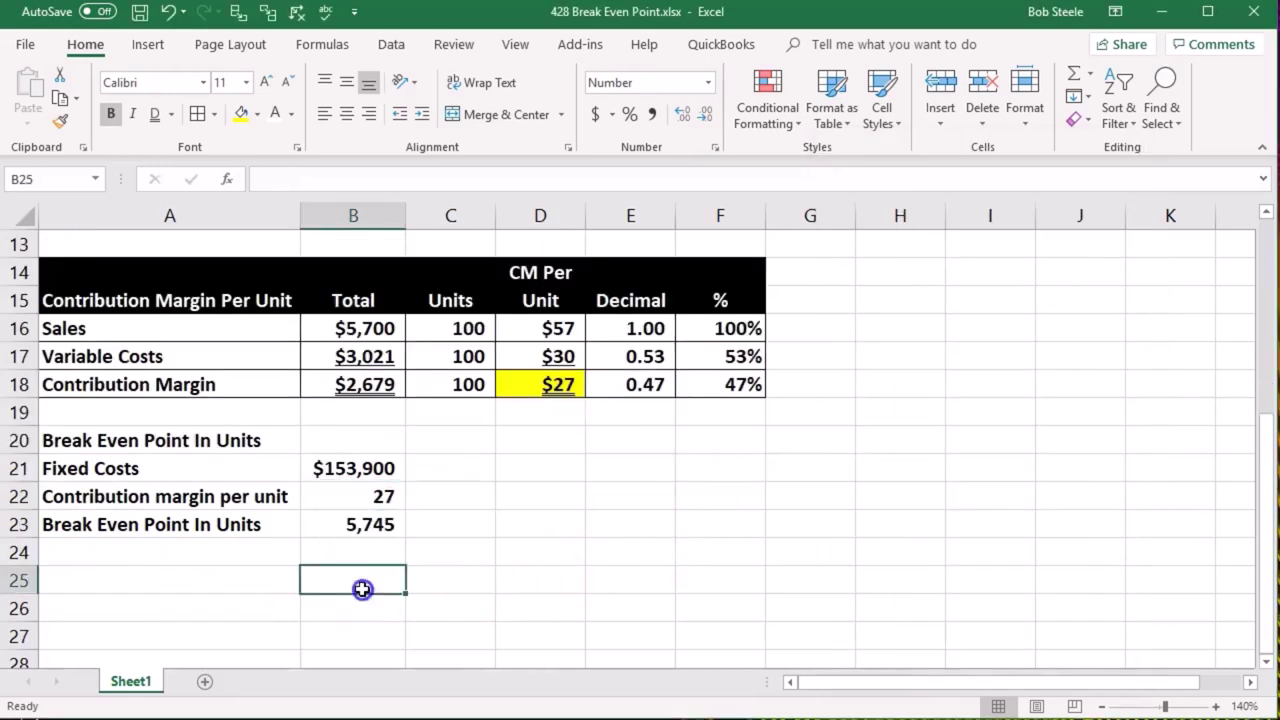
pyautogui.click(360, 494)
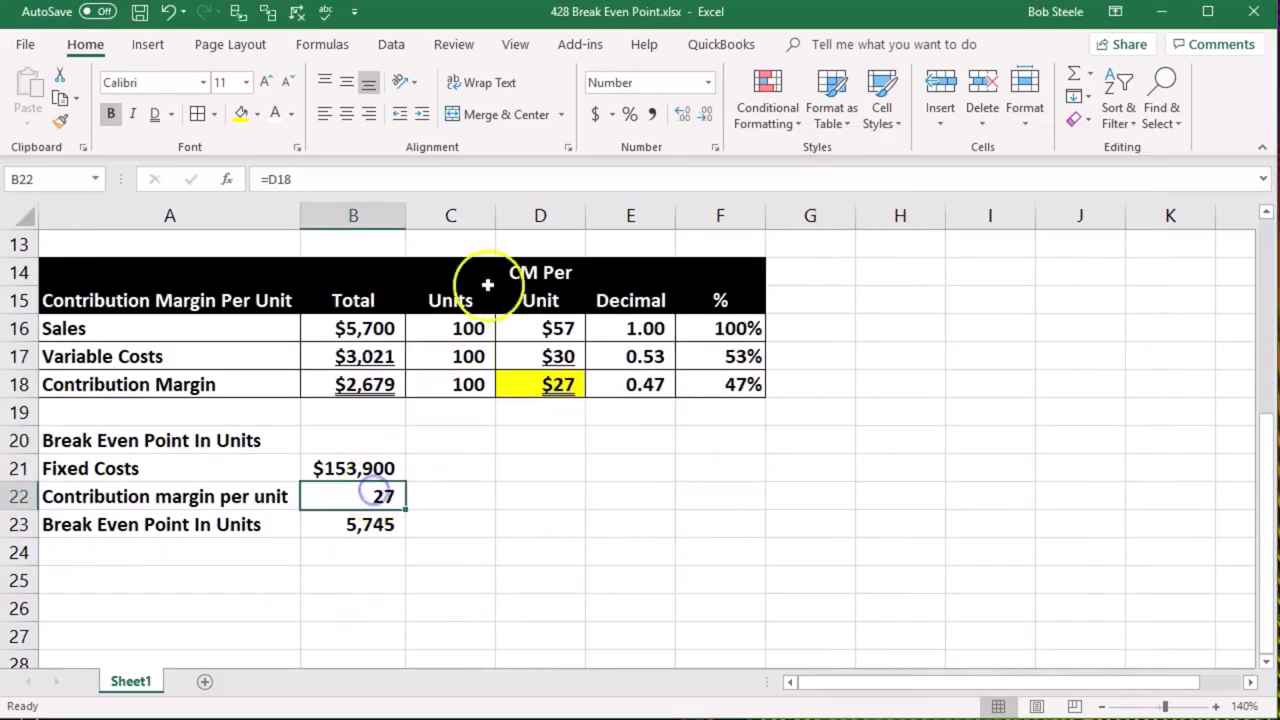
pyautogui.click(682, 114)
pyautogui.click(682, 114)
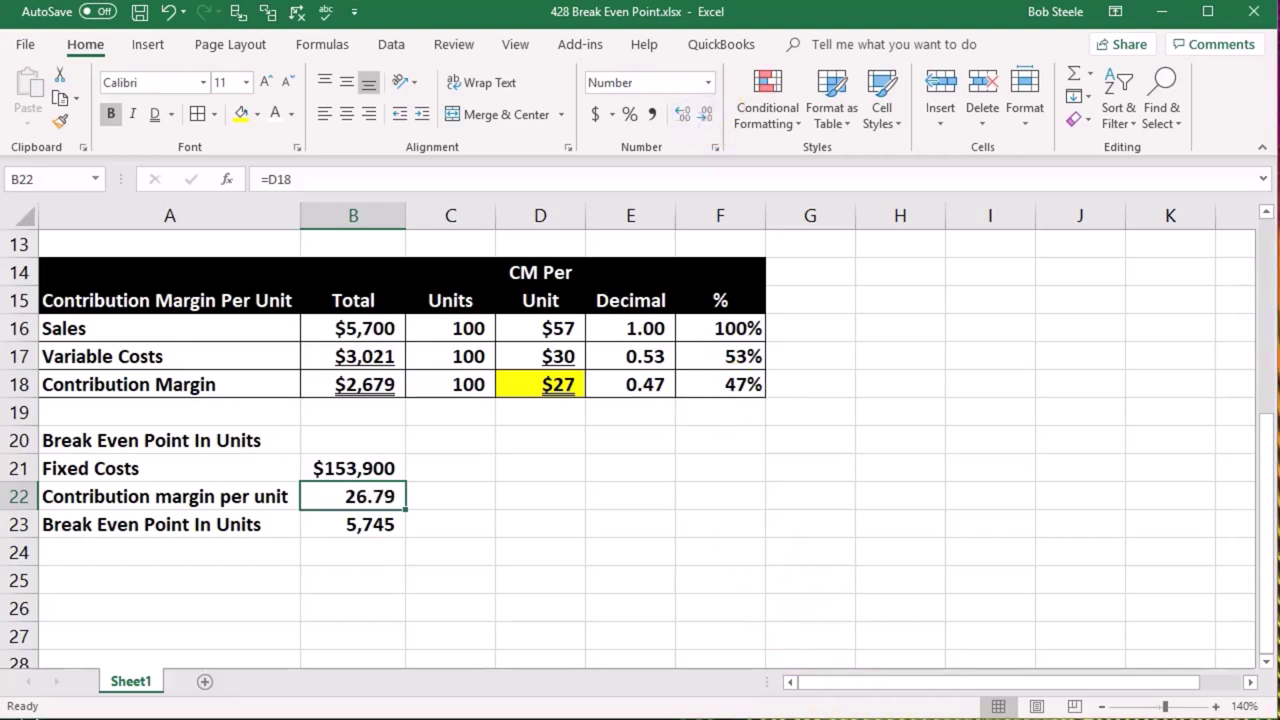
# - Recalculate 153900 divided by 26.79 in Calculator, and close it
pyautogui.click(1066, 688)
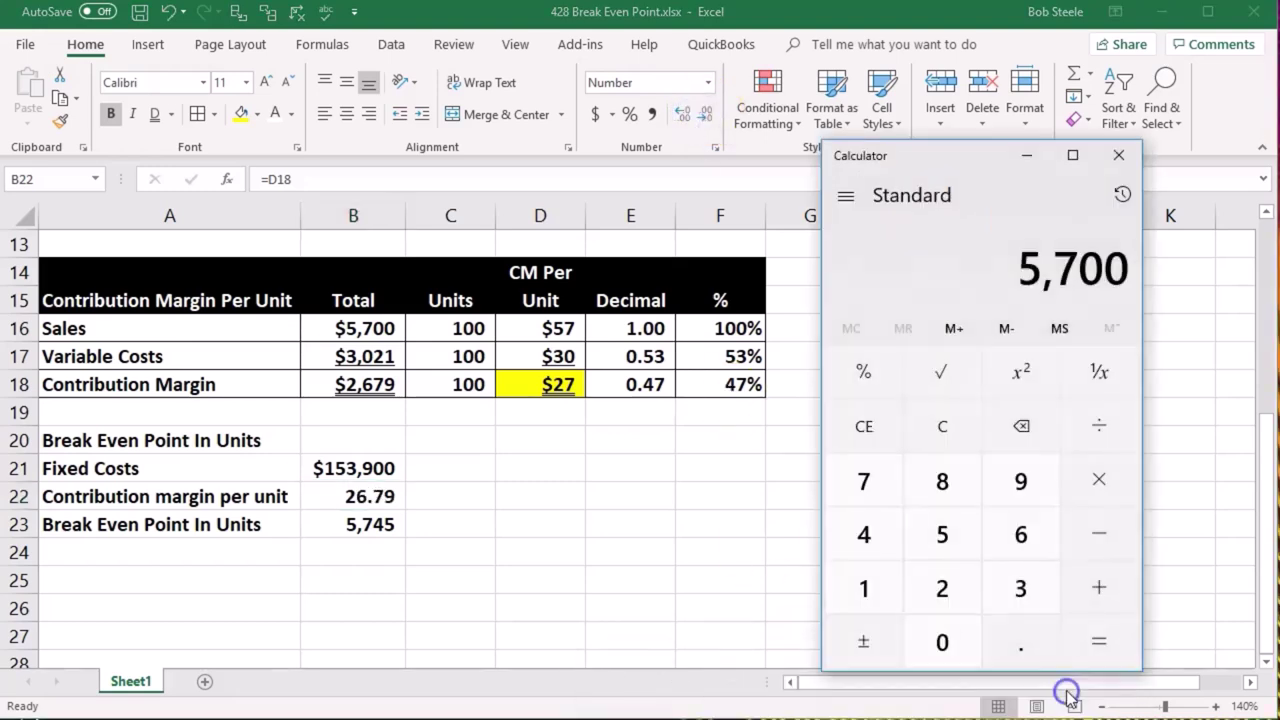
pyautogui.click(975, 424)
pyautogui.write('153,900')
pyautogui.press('/')
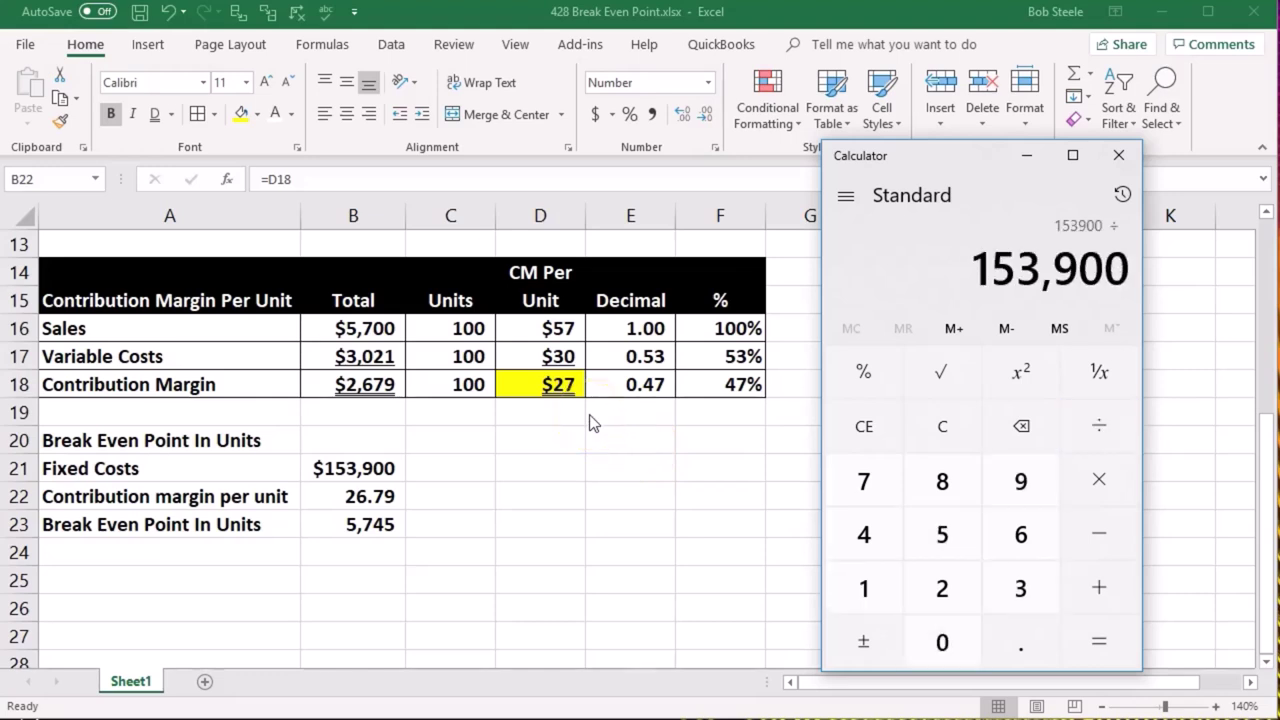
pyautogui.write('26.79')
pyautogui.press('Return')
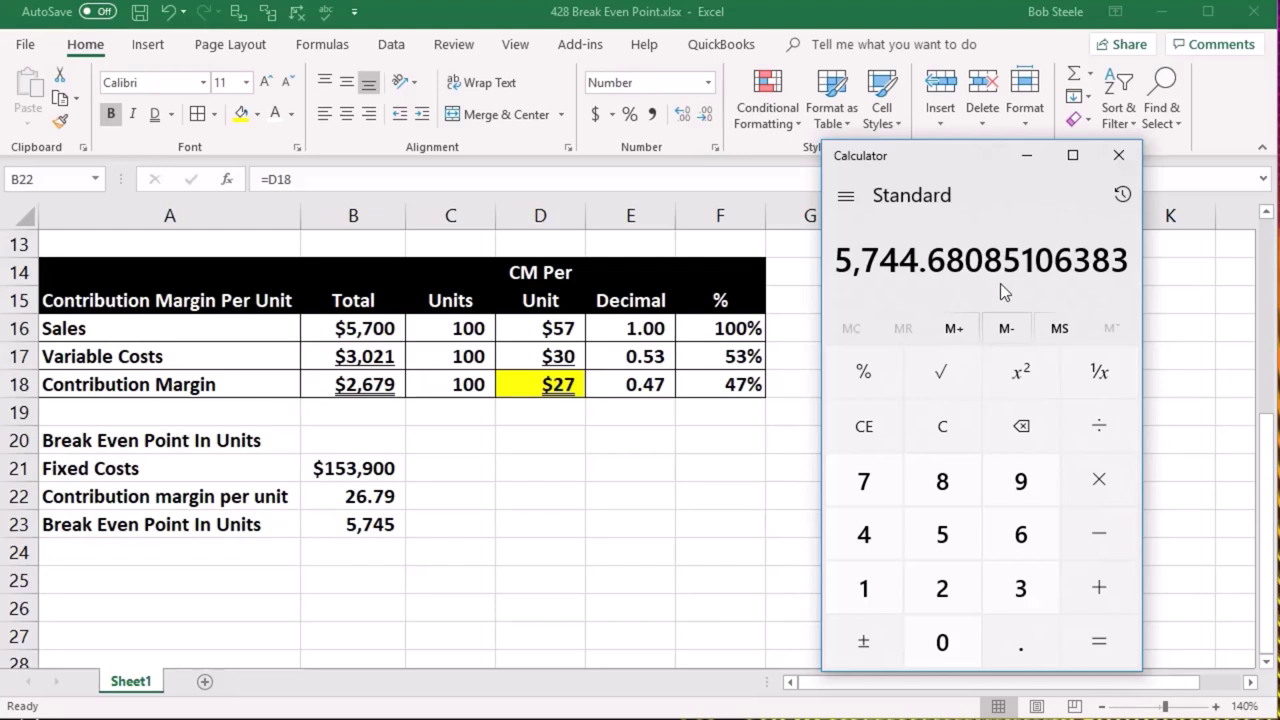
pyautogui.click(1118, 155)
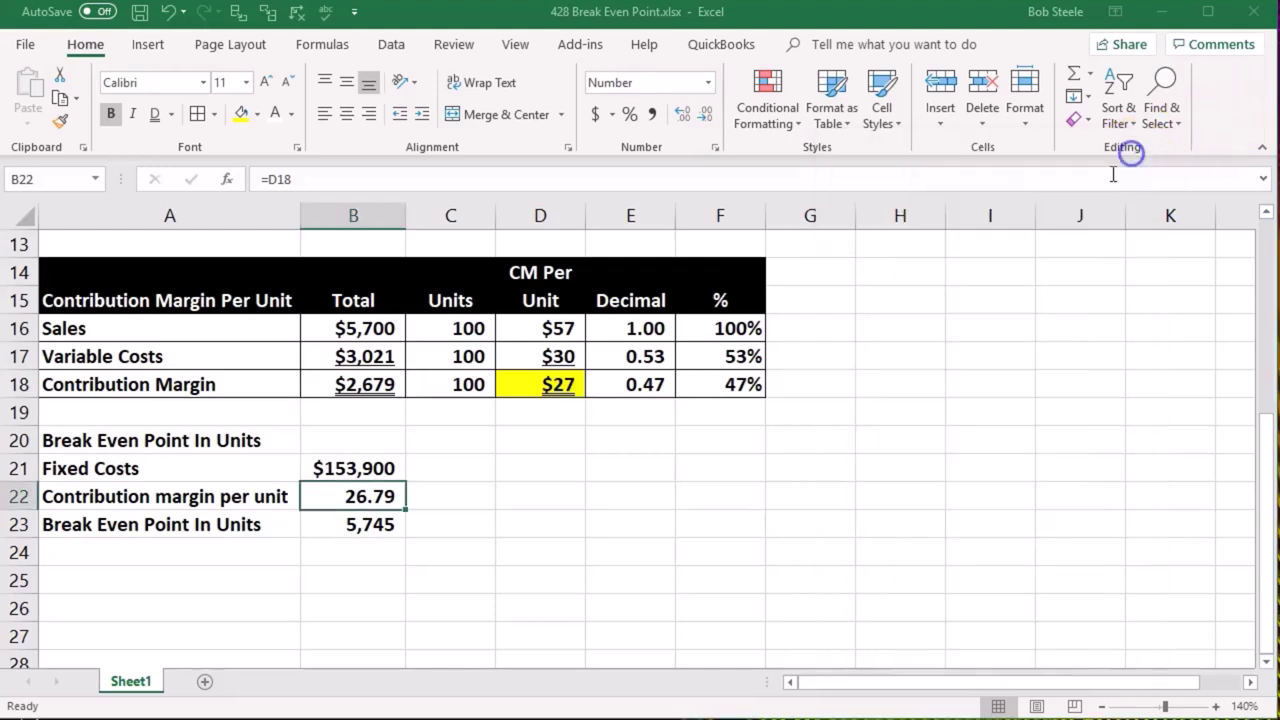
# - Format the contribution margin per unit in B22 as Currency with the $ symbol and two decimal places
pyautogui.click(752, 475)
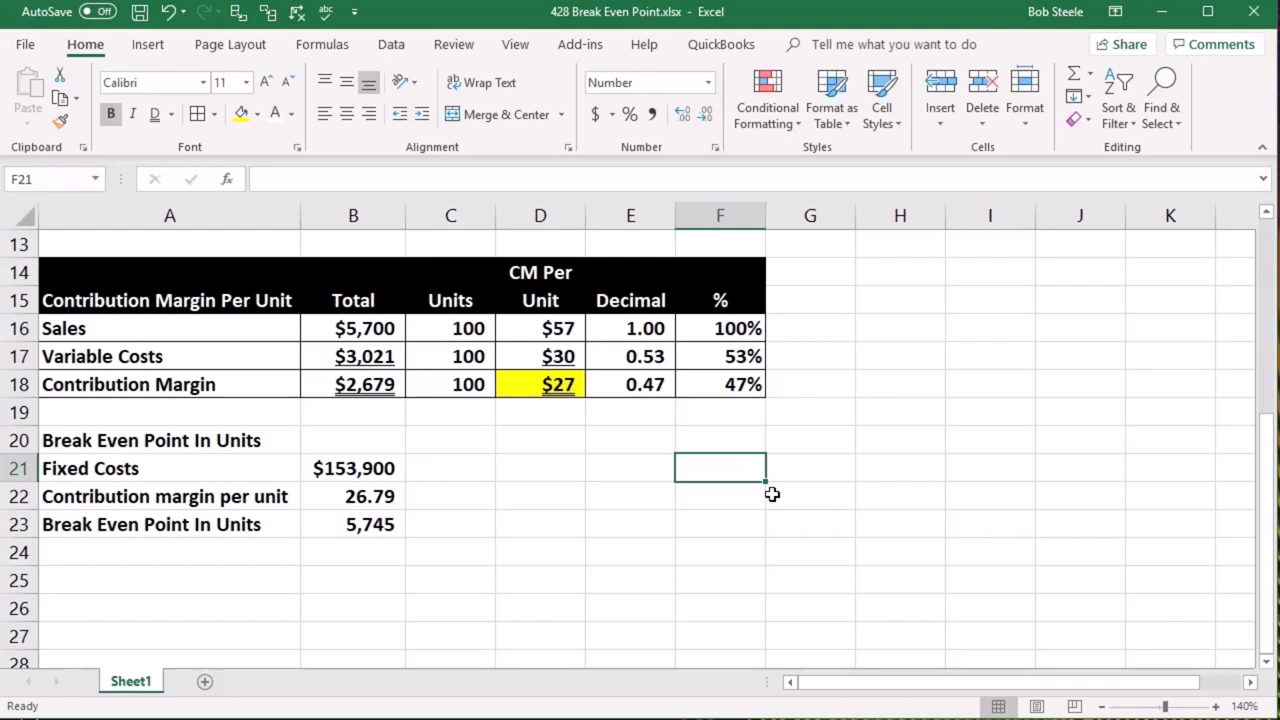
pyautogui.click(348, 498)
pyautogui.rightClick(350, 496)
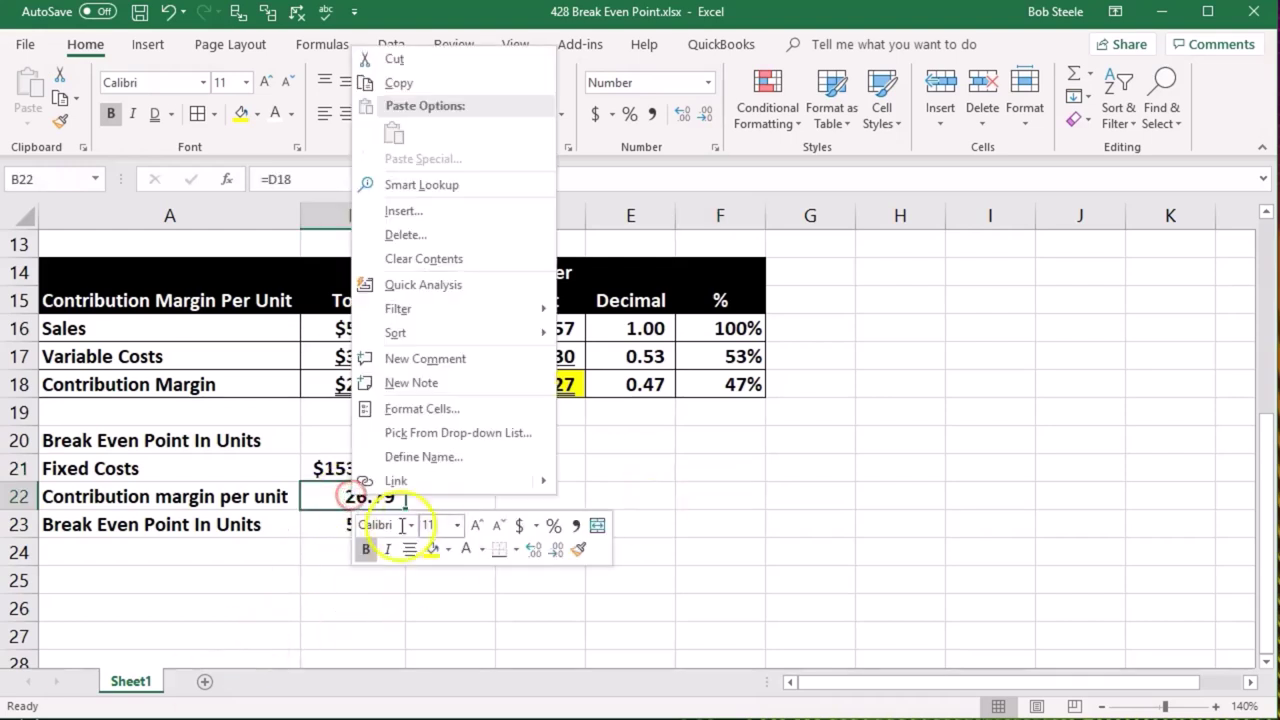
pyautogui.click(423, 408)
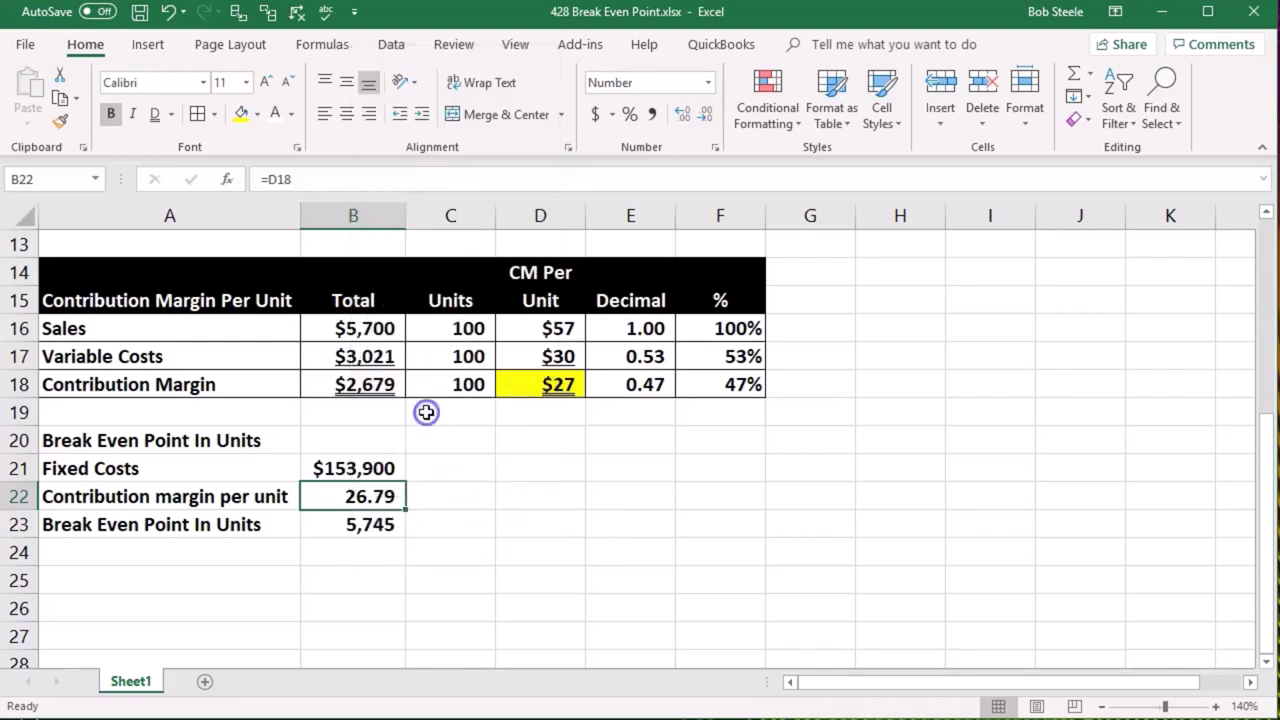
pyautogui.click(215, 285)
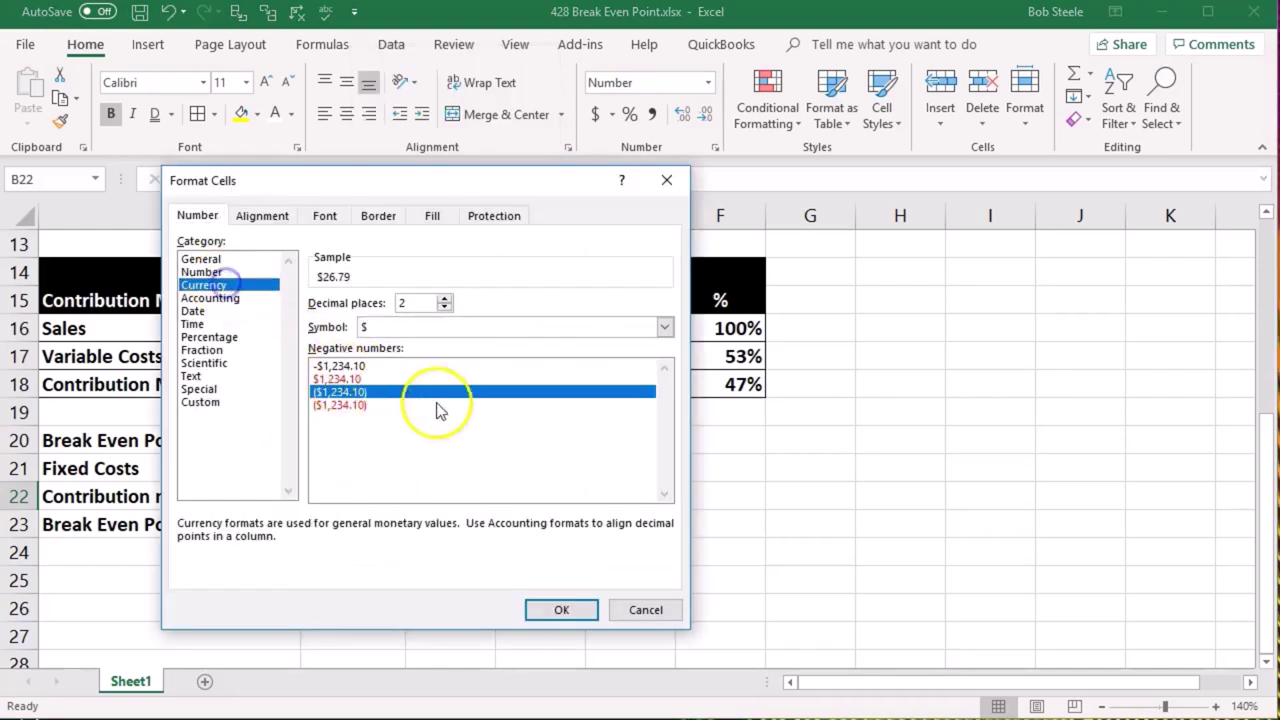
pyautogui.click(563, 609)
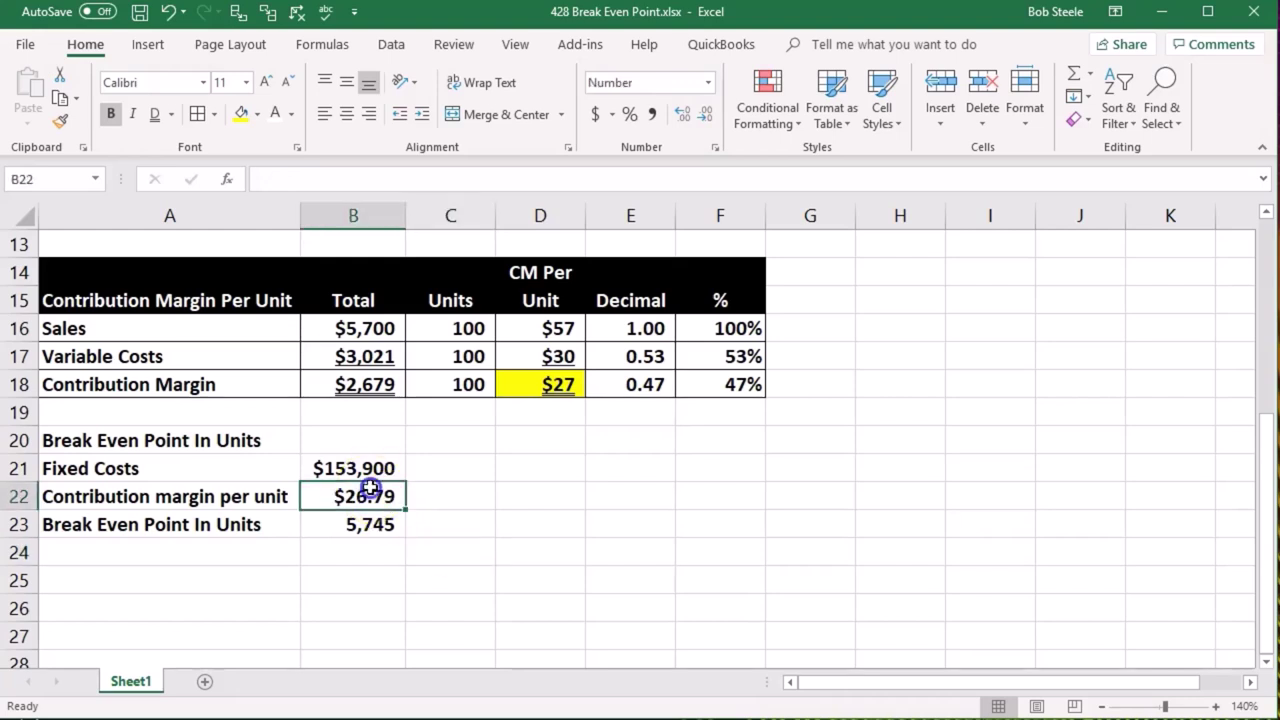
# - Adjust the decimals of the contribution margin per unit in B22 to zero decimal places
pyautogui.click(682, 114)
pyautogui.click(682, 114)
pyautogui.click(705, 116)
pyautogui.click(705, 116)
pyautogui.click(705, 116)
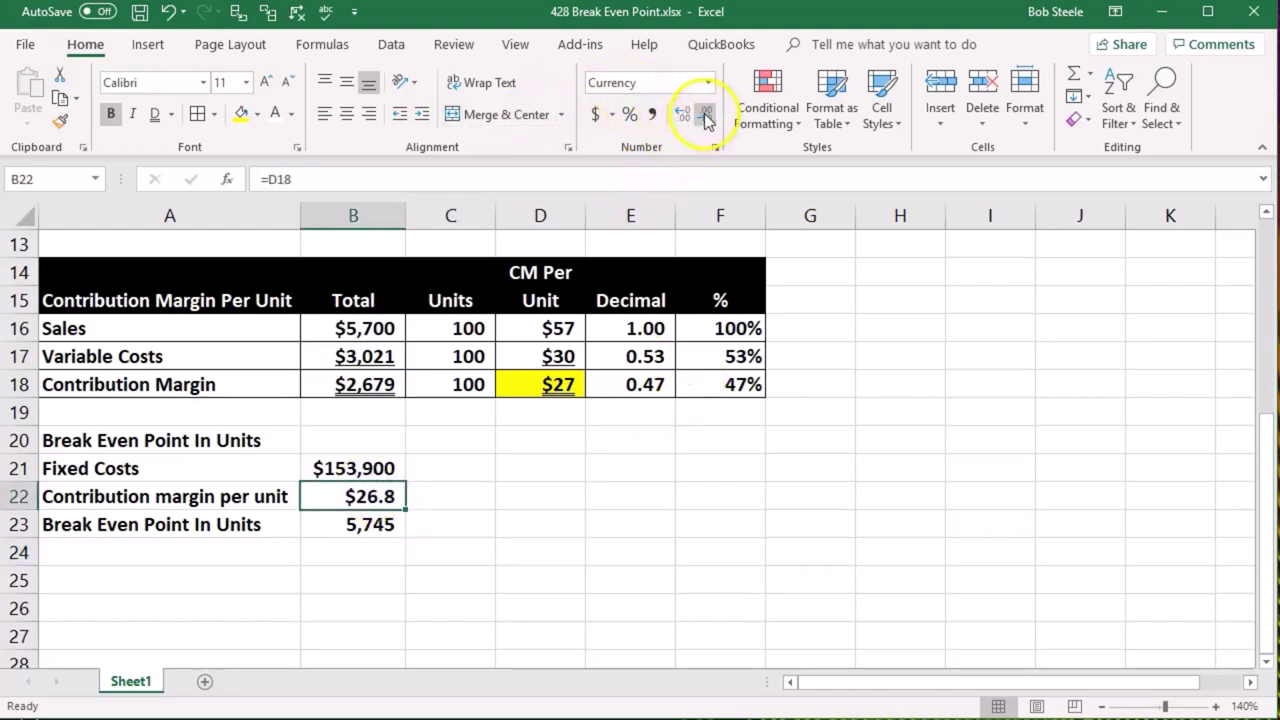
pyautogui.click(705, 116)
pyautogui.click(505, 517)
# - Fill the break even point in units data in A21:B23 with light blue and add borders around the cells
pyautogui.moveTo(237, 471); pyautogui.dragTo(340, 517)
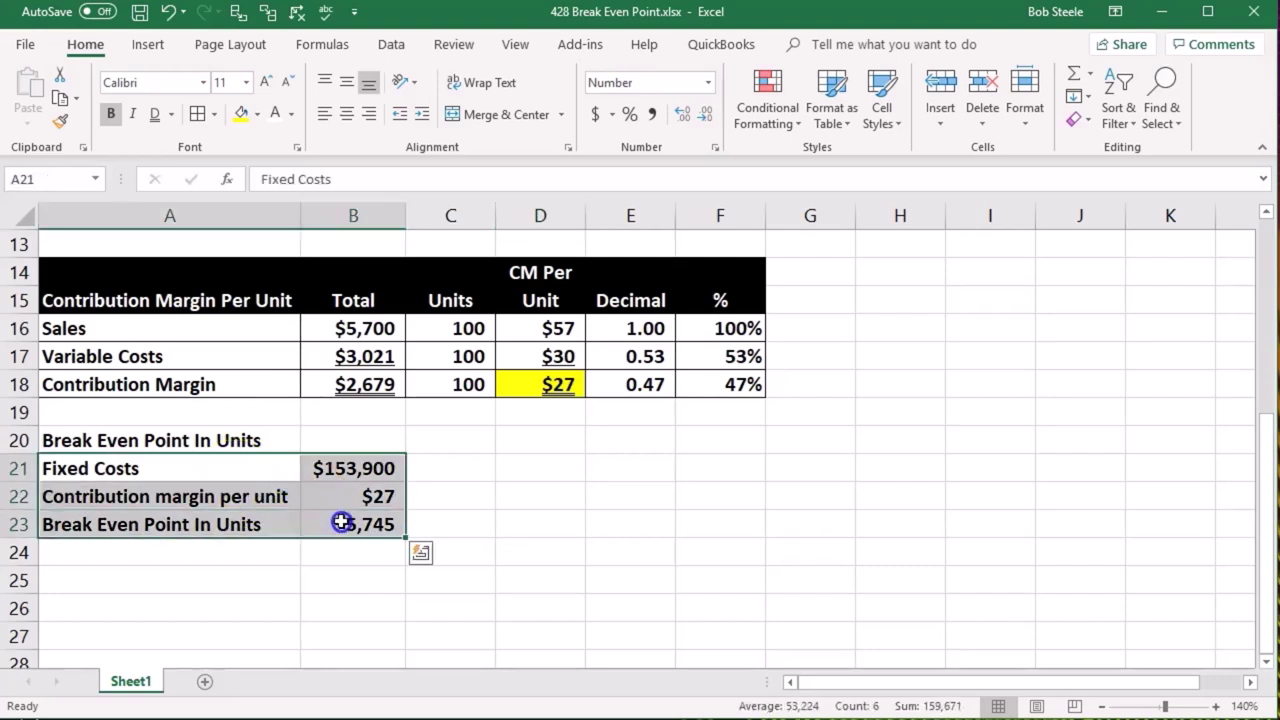
pyautogui.rightClick(341, 521)
pyautogui.click(222, 155)
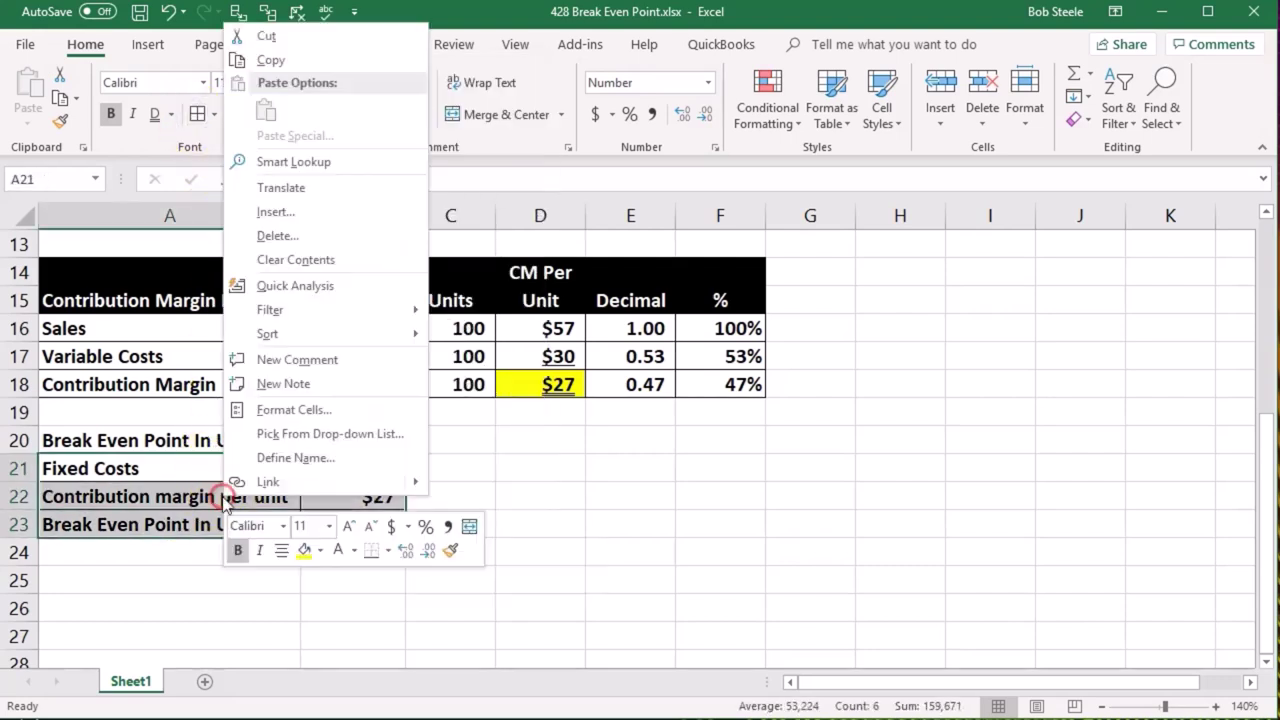
pyautogui.click(320, 550)
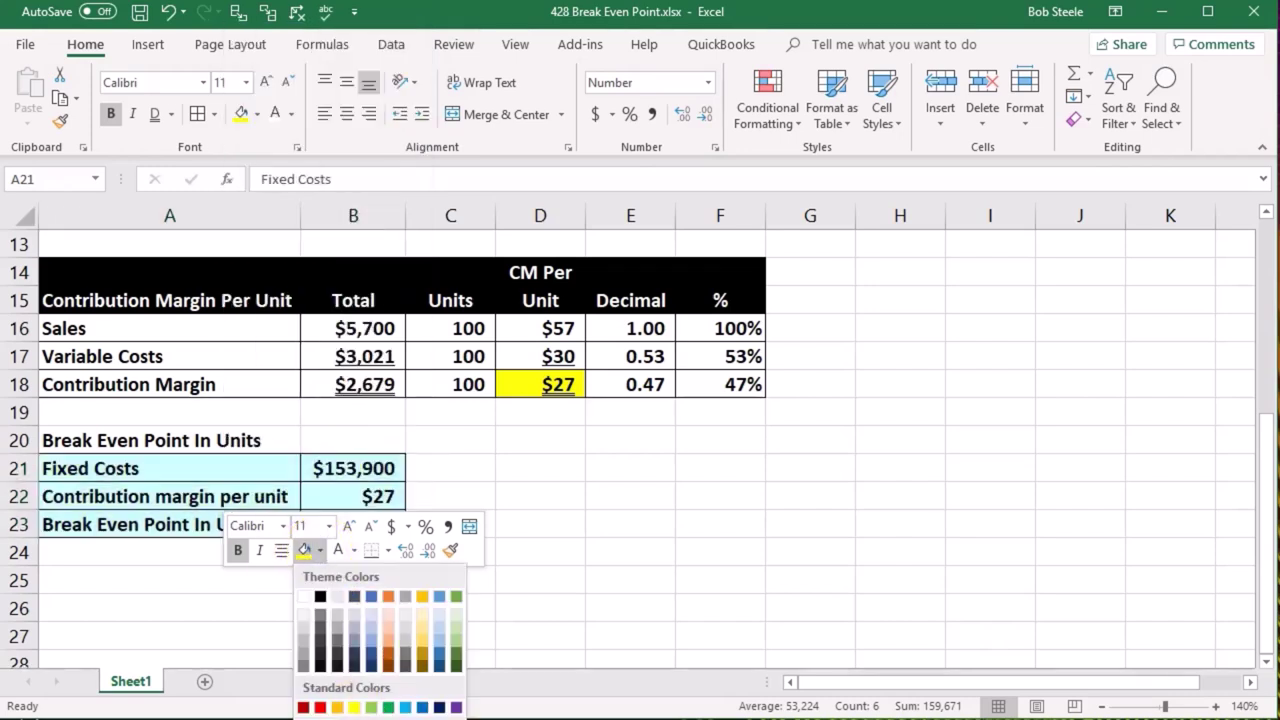
pyautogui.click(439, 613)
pyautogui.click(134, 494)
# - Format the Break Even Point In Units heading row A20:B20 with a black fill and white font
pyautogui.click(232, 450)
pyautogui.moveTo(232, 450); pyautogui.dragTo(336, 437)
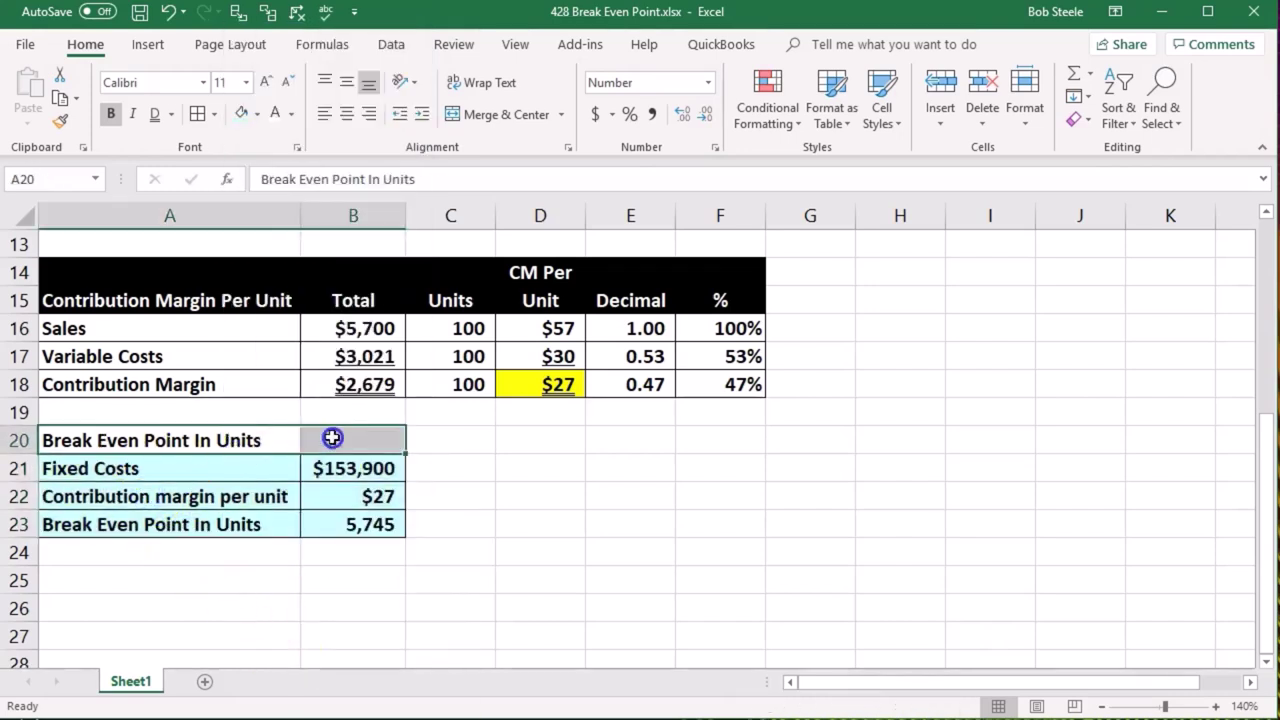
pyautogui.rightClick(336, 437)
pyautogui.click(272, 114)
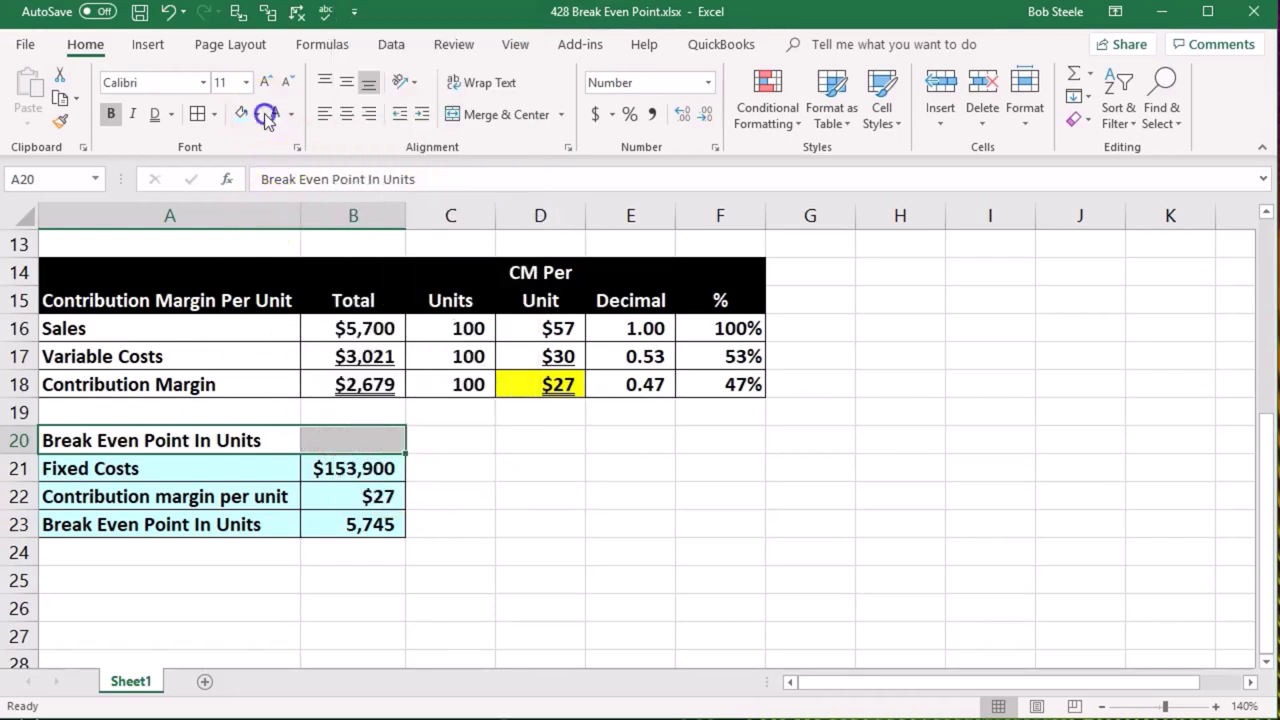
pyautogui.click(274, 113)
pyautogui.click(257, 114)
pyautogui.click(257, 160)
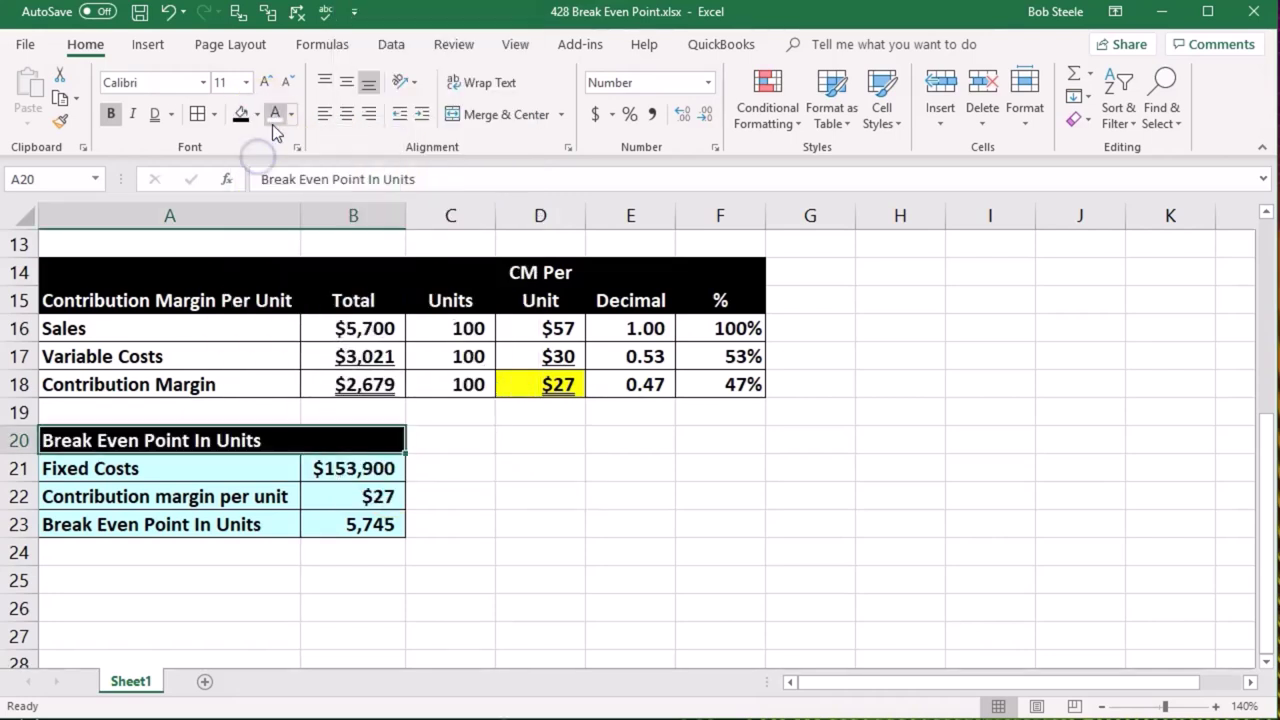
pyautogui.click(442, 548)
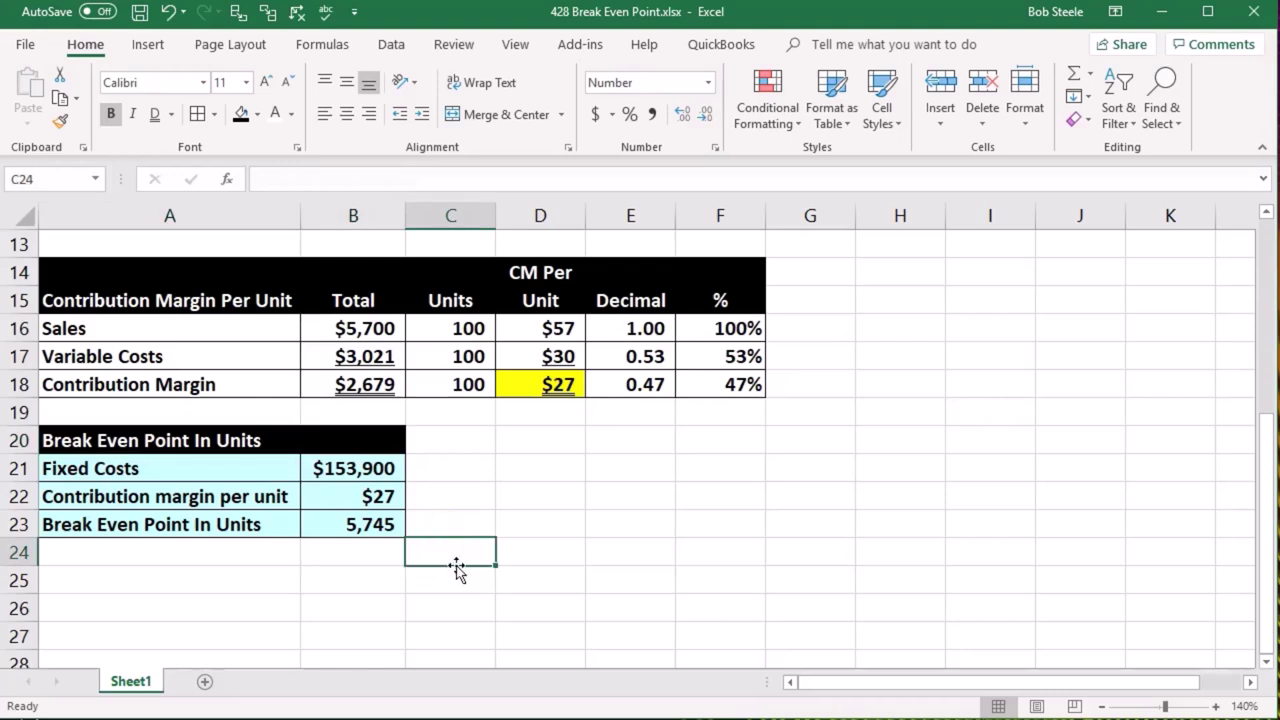
# - Underline the contribution margin per unit in B22 and double-underline the break even point in units in B23
pyautogui.click(233, 583)
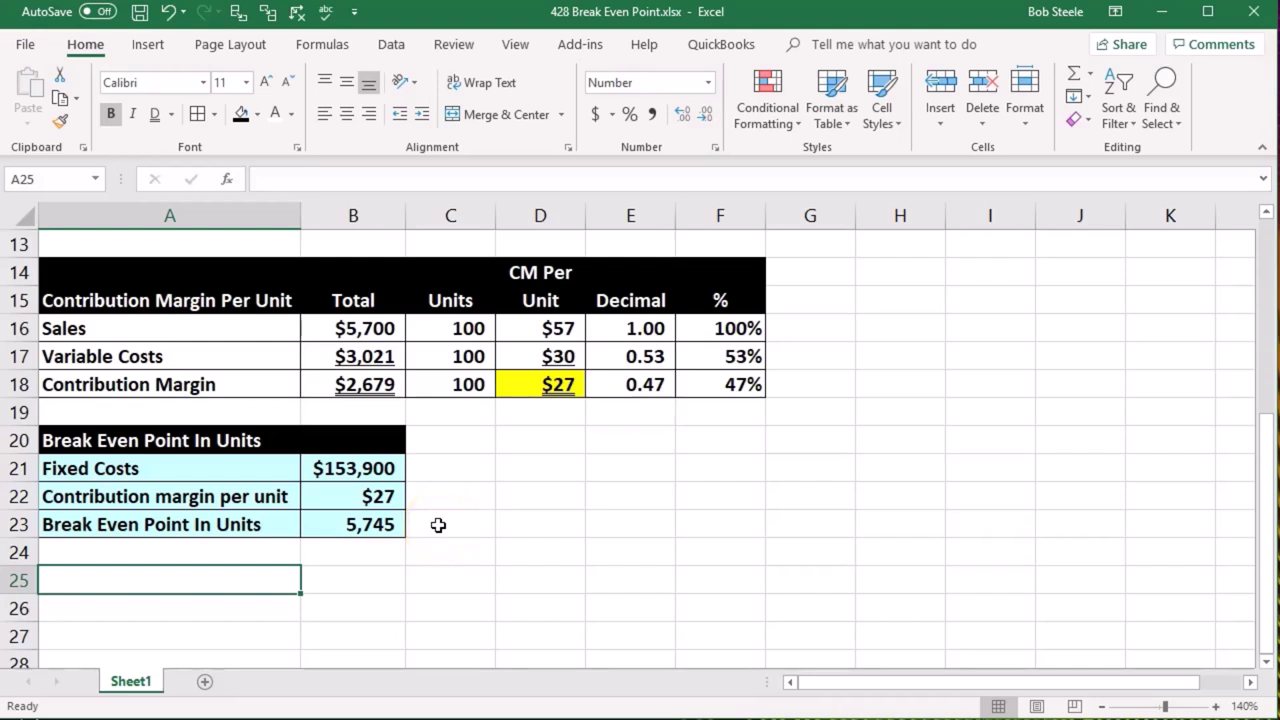
pyautogui.click(371, 530)
pyautogui.click(358, 496)
pyautogui.click(171, 114)
pyautogui.click(171, 137)
pyautogui.click(345, 524)
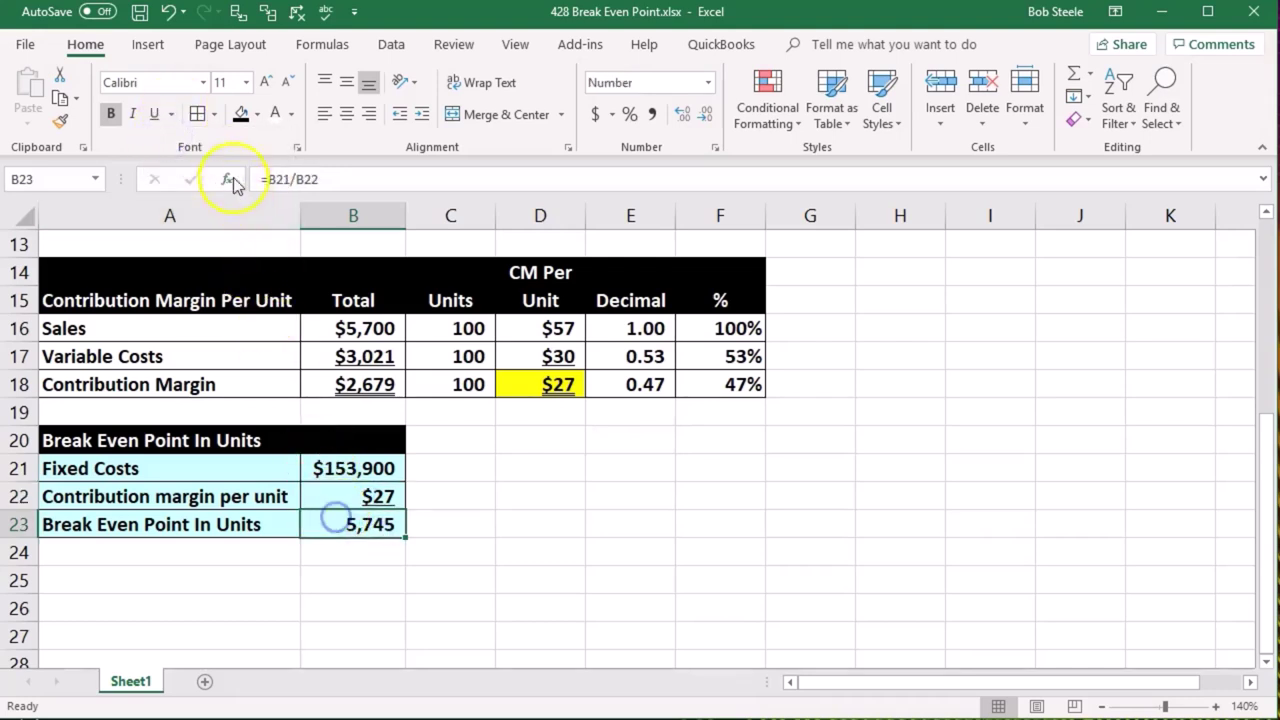
pyautogui.click(168, 113)
pyautogui.click(168, 163)
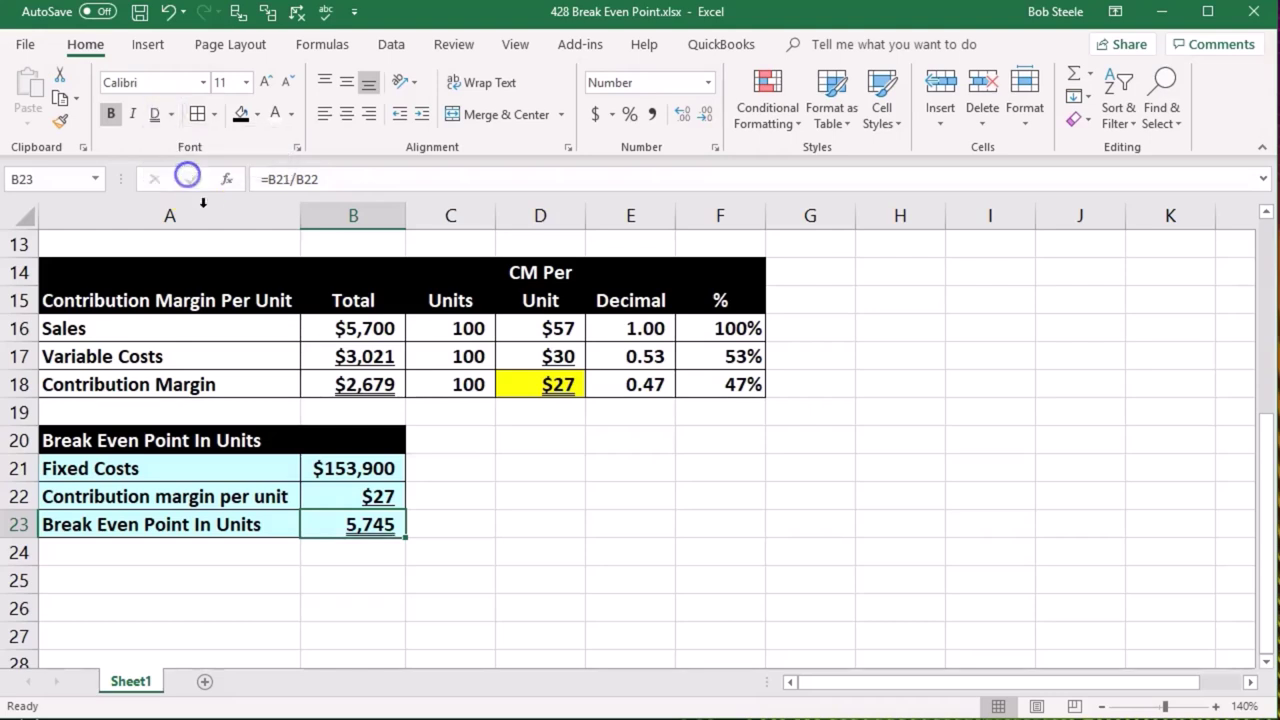
# - Enter the heading "Break Even Point in Dollars Method One" in A25
pyautogui.click(234, 589)
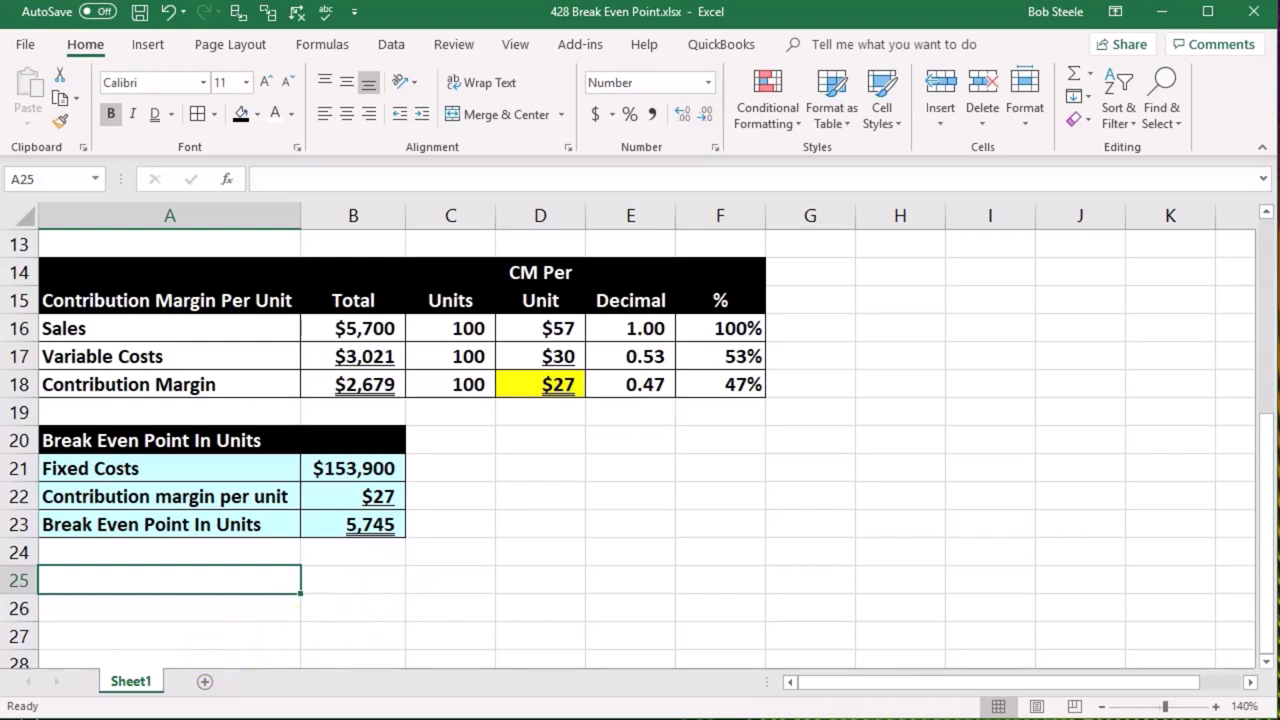
pyautogui.write('Break Even Point in Dollars Method One')
pyautogui.press('Return')
# - Link A26 and B26 to the Break Even Point In Units label and value in A23 and B23
pyautogui.write('=')
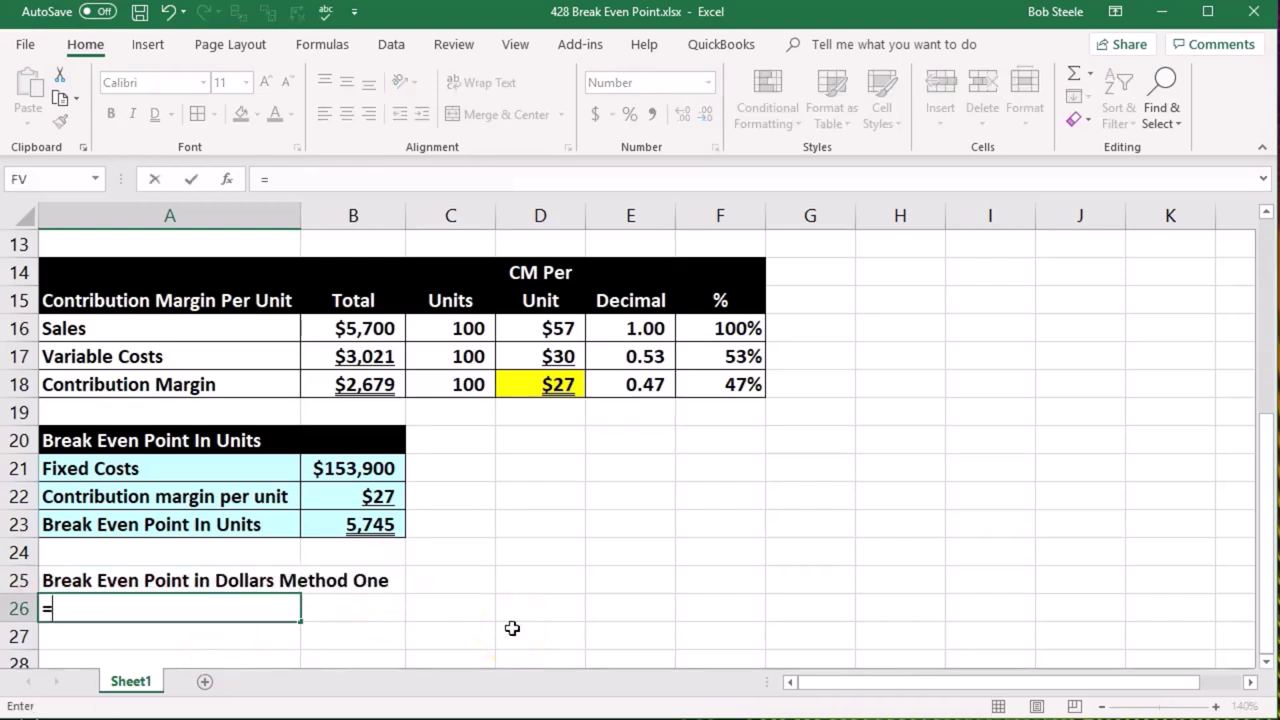
pyautogui.press('Up')
pyautogui.press('Up')
pyautogui.press('Up')
pyautogui.press('Return')
pyautogui.press('Right')
pyautogui.press('Up')
pyautogui.write('=')
pyautogui.press('Up')
pyautogui.press('Up')
pyautogui.press('Up')
pyautogui.press('Return')
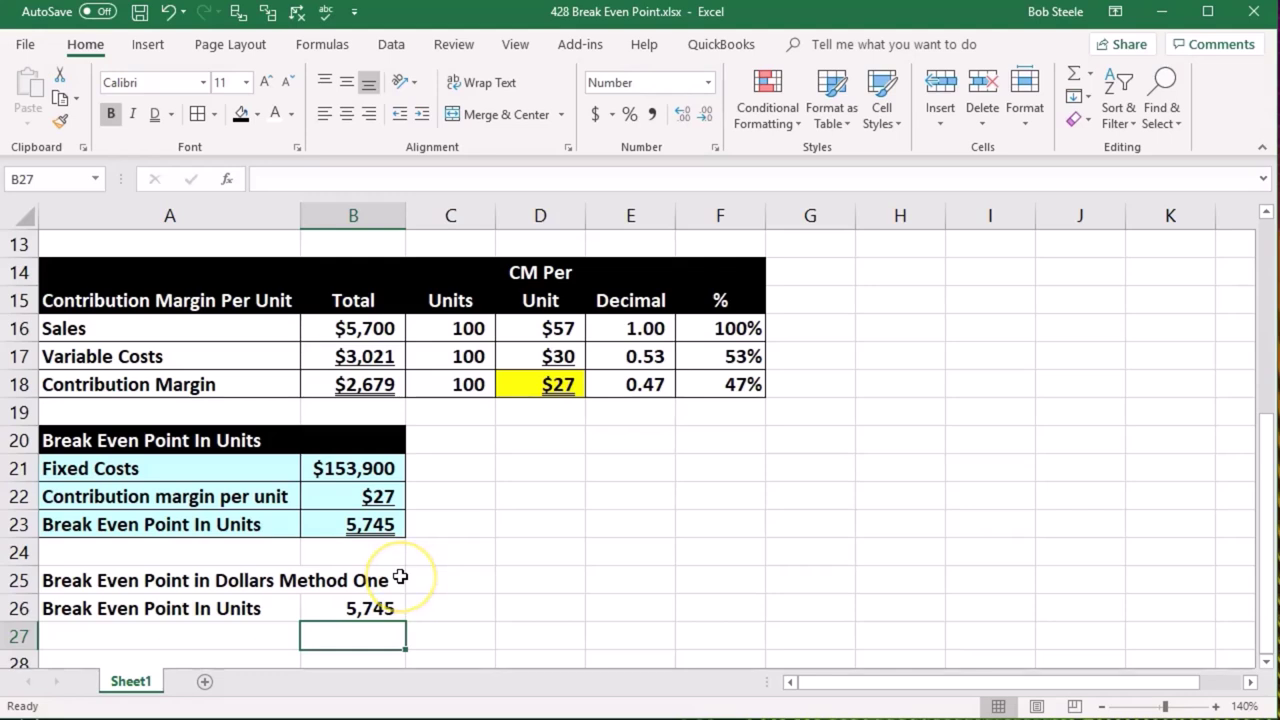
# - Link B27 to the sales per unit in D16 and format it as Currency with the $ symbol and zero decimal places
pyautogui.write('=')
pyautogui.click(553, 333)
pyautogui.press('Return')
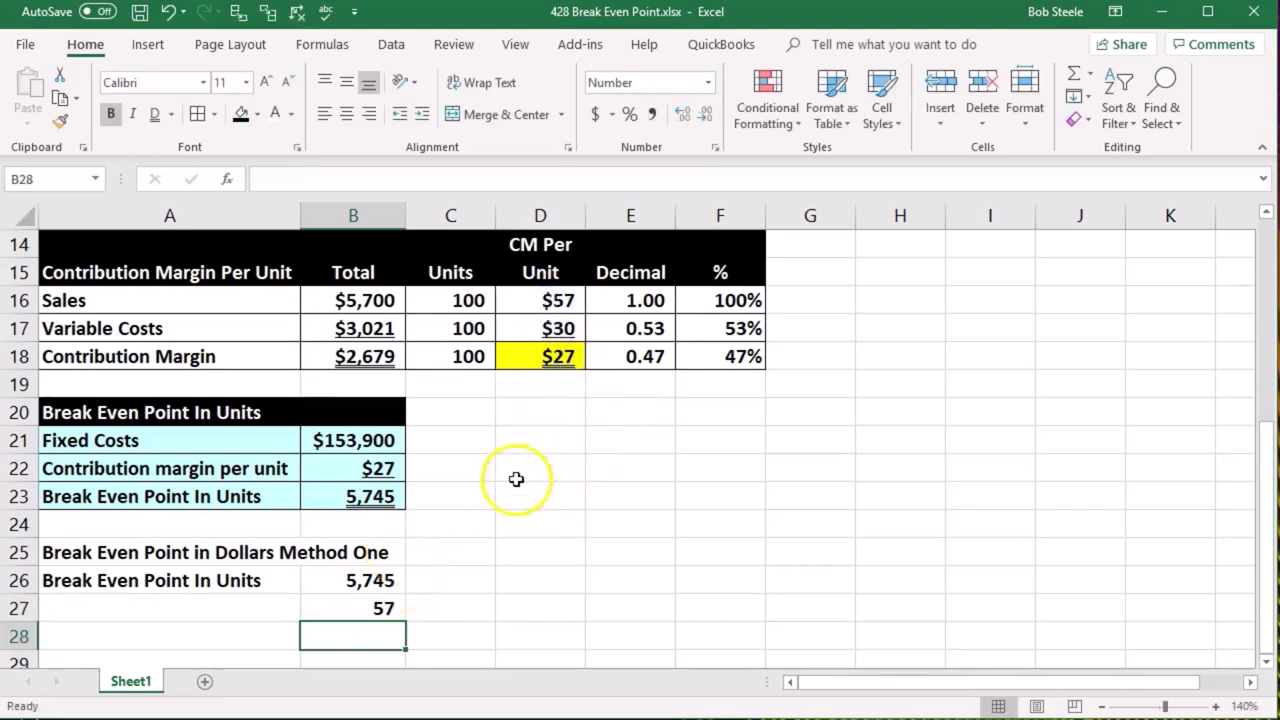
pyautogui.click(360, 606)
pyautogui.rightClick(363, 606)
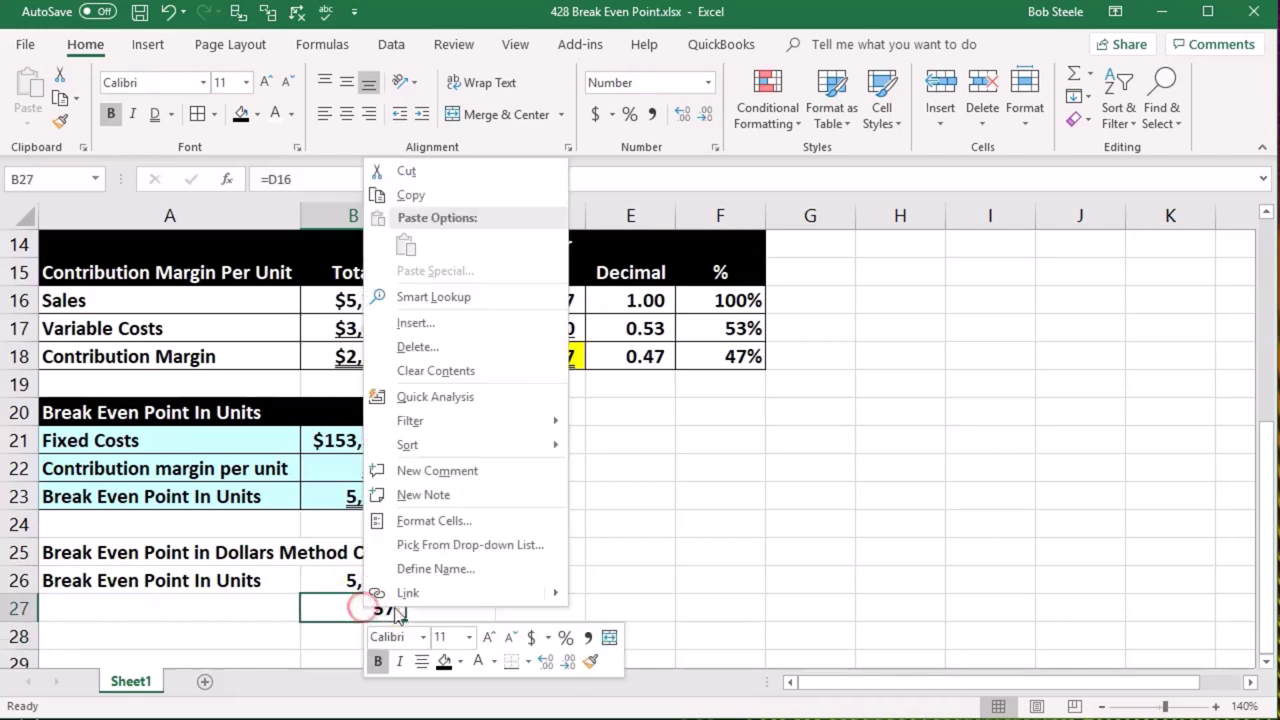
pyautogui.click(414, 521)
pyautogui.click(188, 393)
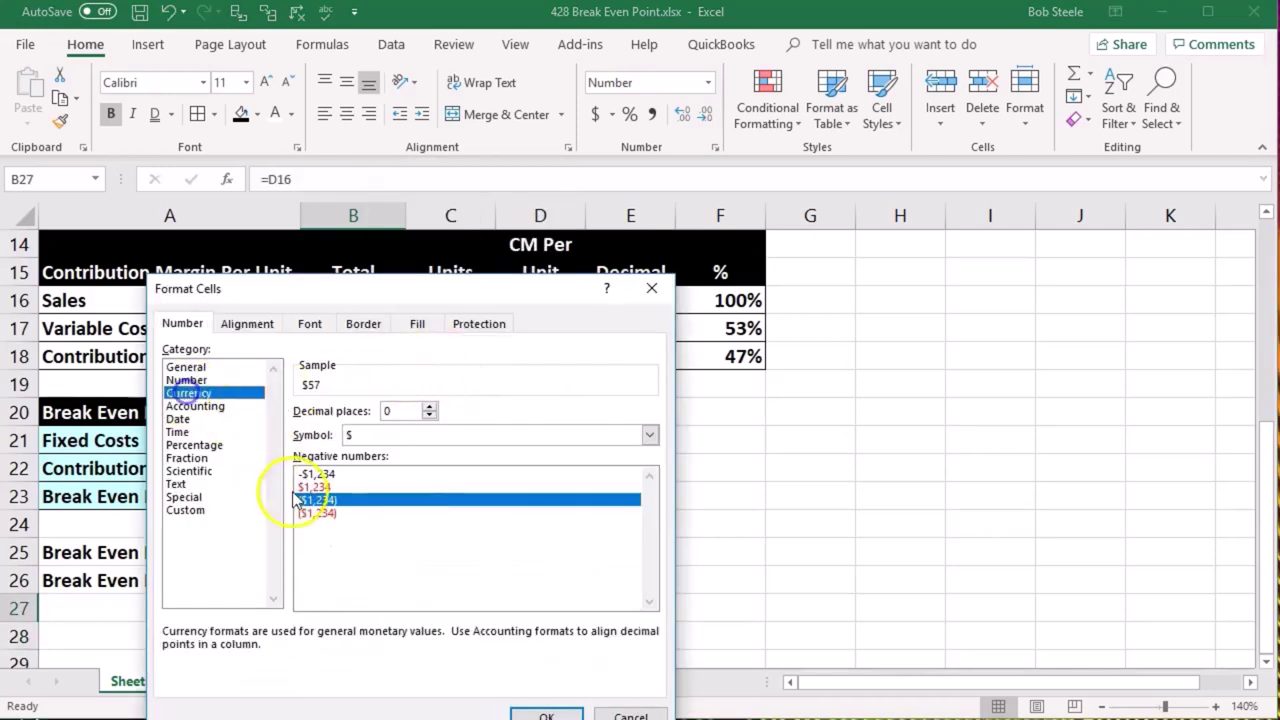
pyautogui.click(530, 712)
# - Label A27 "Sales price" and underline the sales price value in B27
pyautogui.click(208, 605)
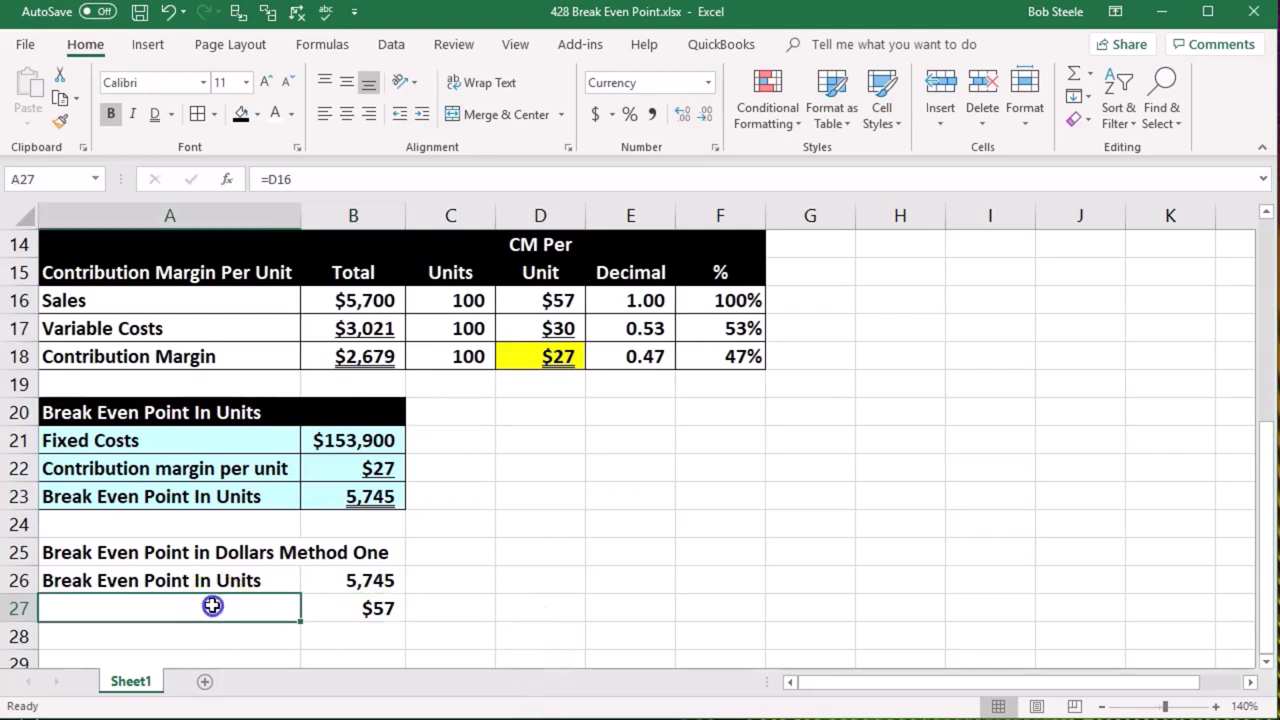
pyautogui.write('Sales price')
pyautogui.press('Tab')
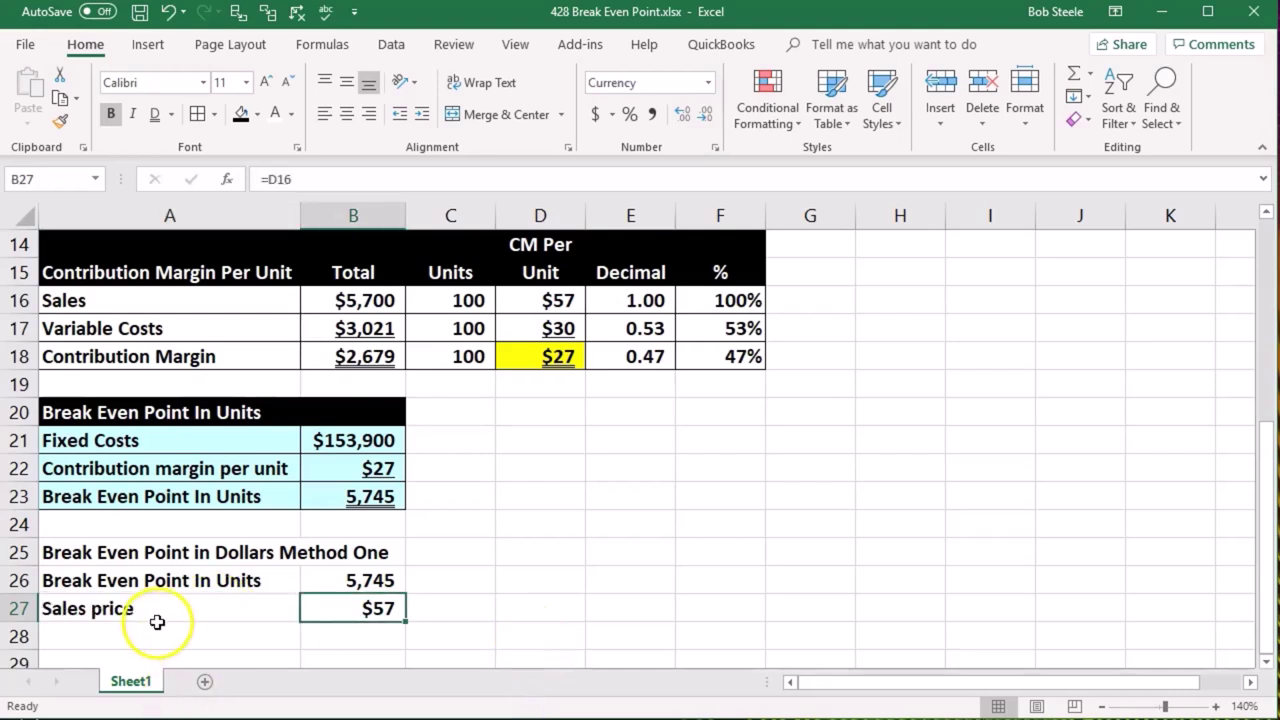
pyautogui.click(171, 113)
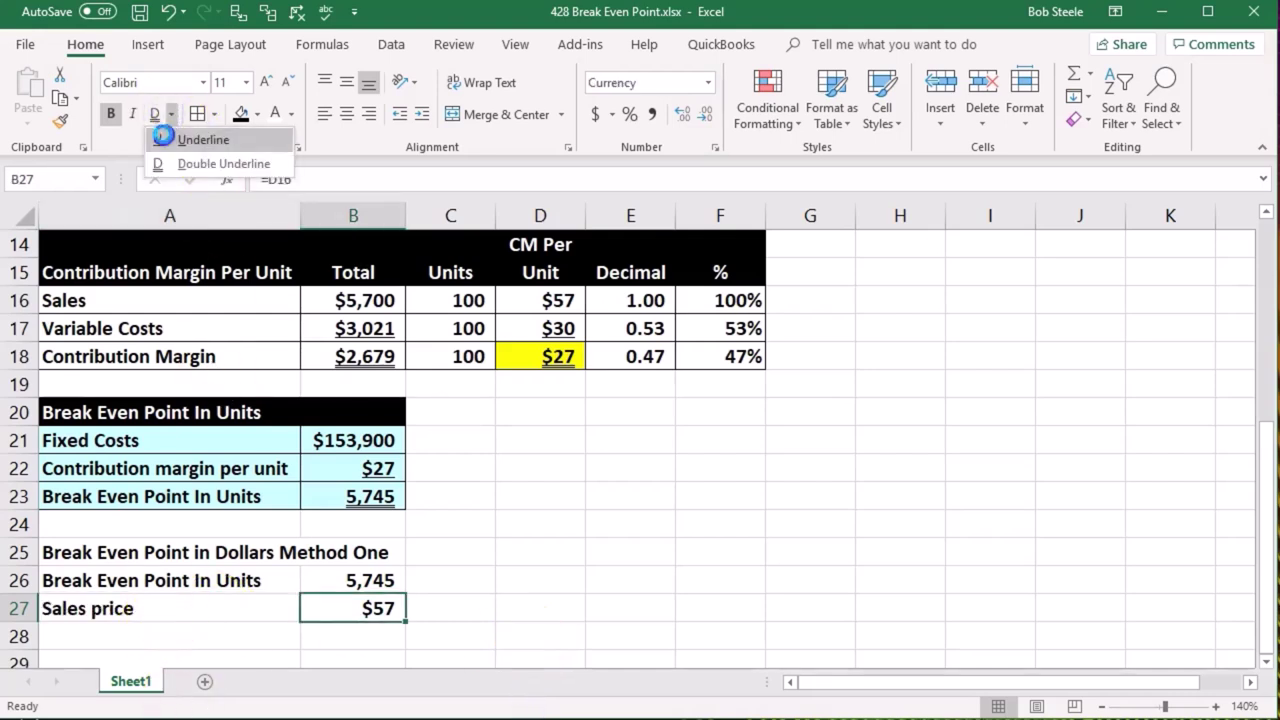
pyautogui.click(165, 140)
pyautogui.click(566, 400)
# - Calculate the break even point in dollars in B28 with the formula =B26*B27
pyautogui.click(371, 580)
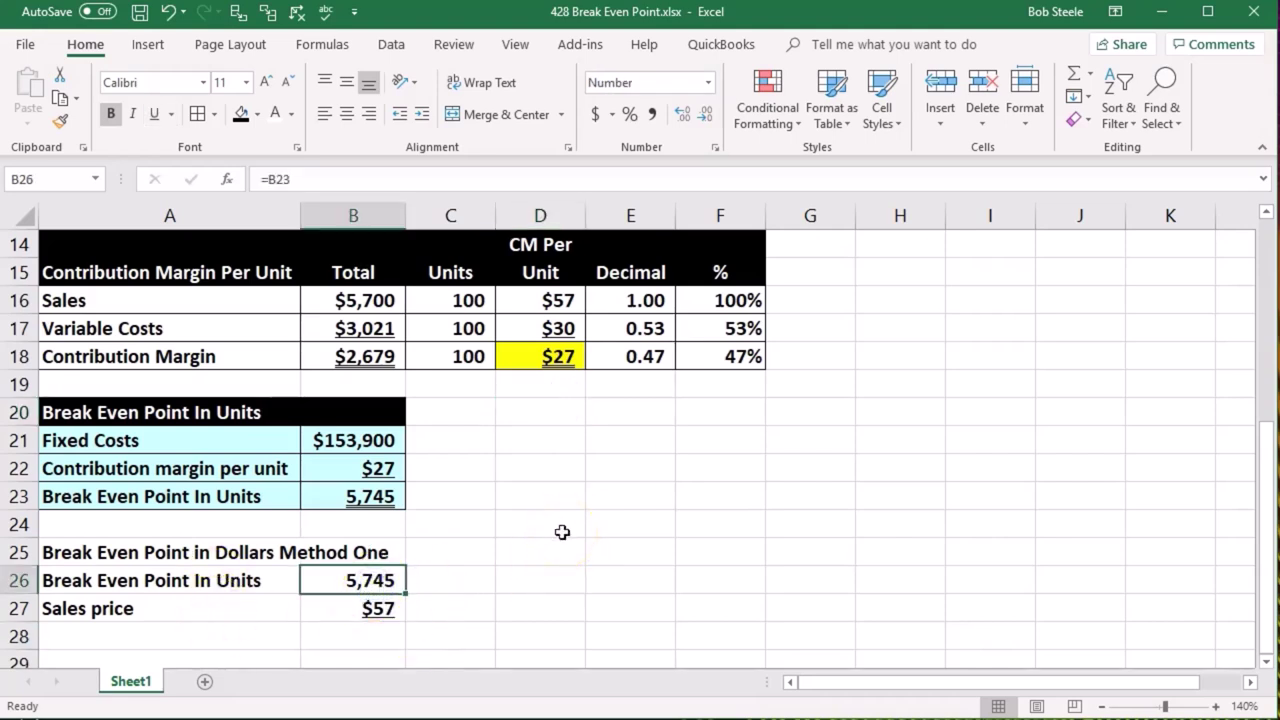
pyautogui.press('Down')
pyautogui.press('Down')
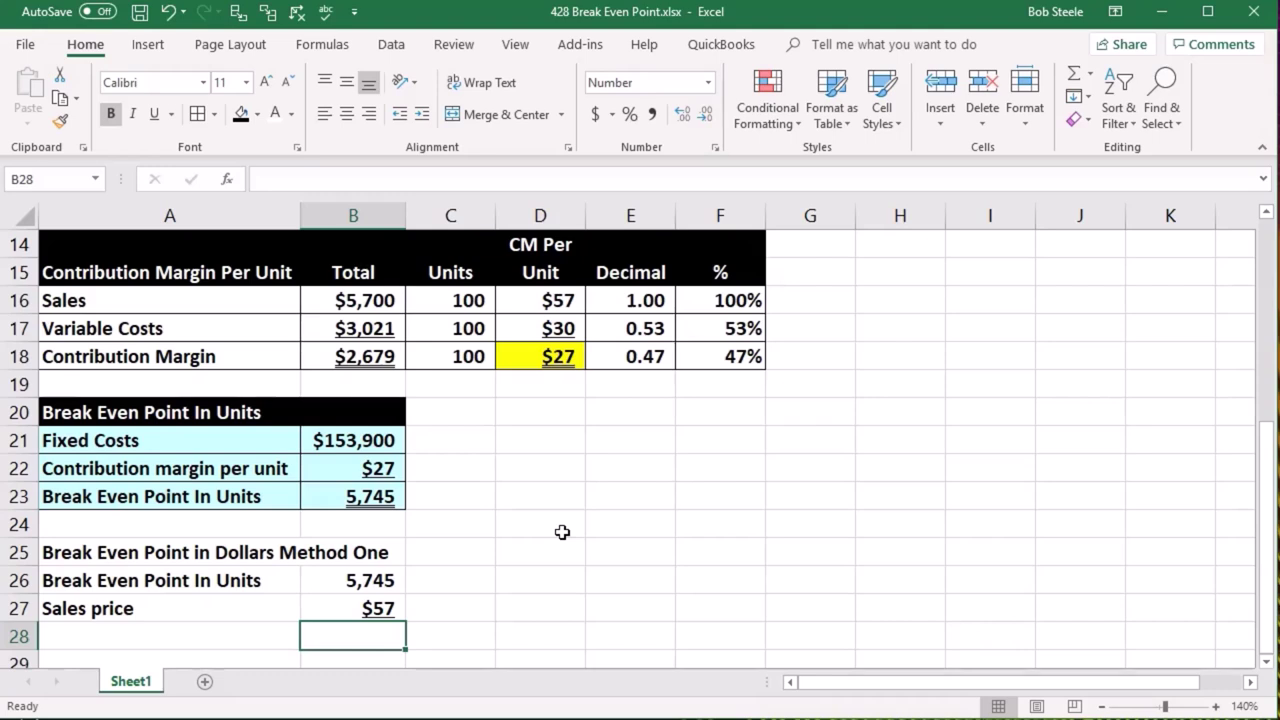
pyautogui.write('=')
pyautogui.click(383, 586)
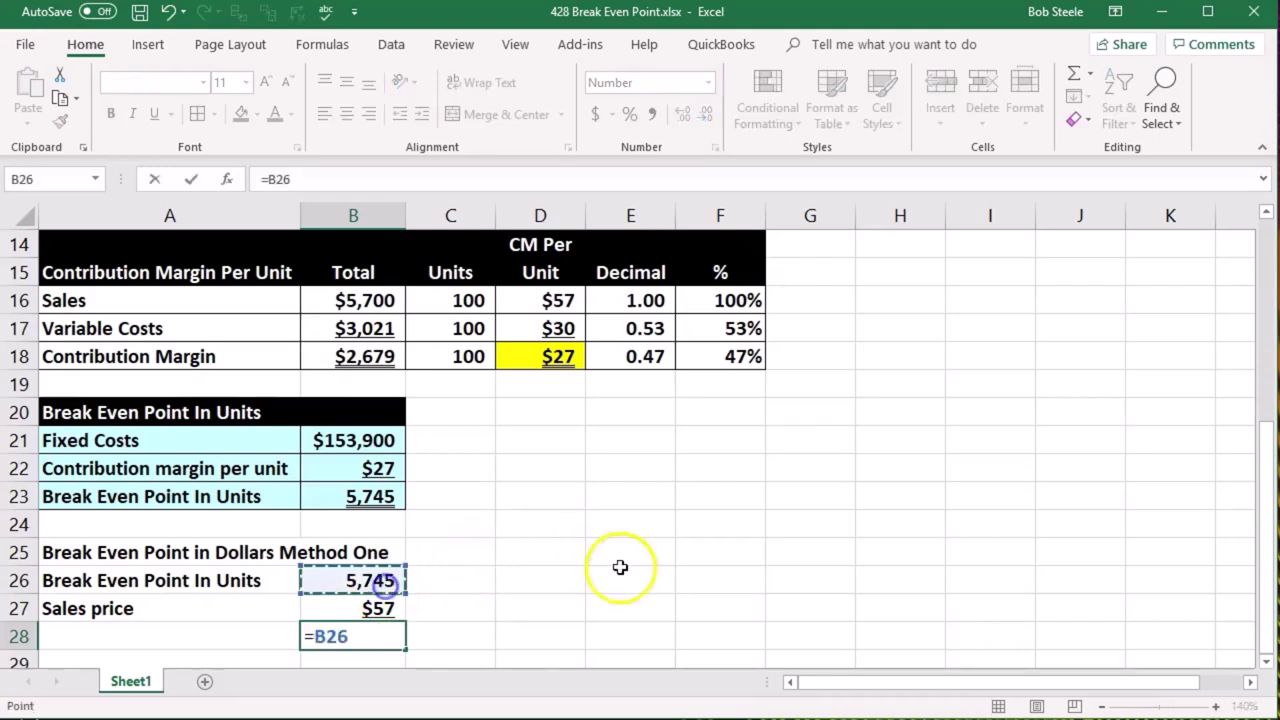
pyautogui.write('*')
pyautogui.click(375, 608)
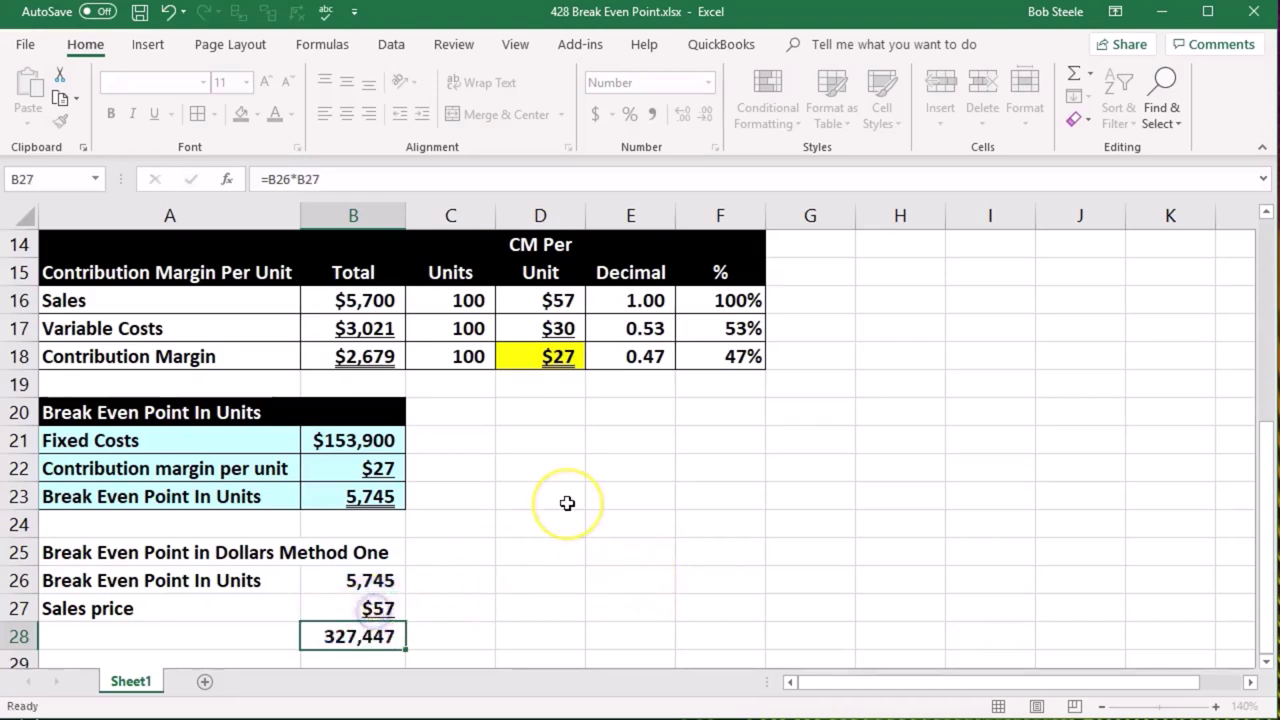
pyautogui.press('Return')
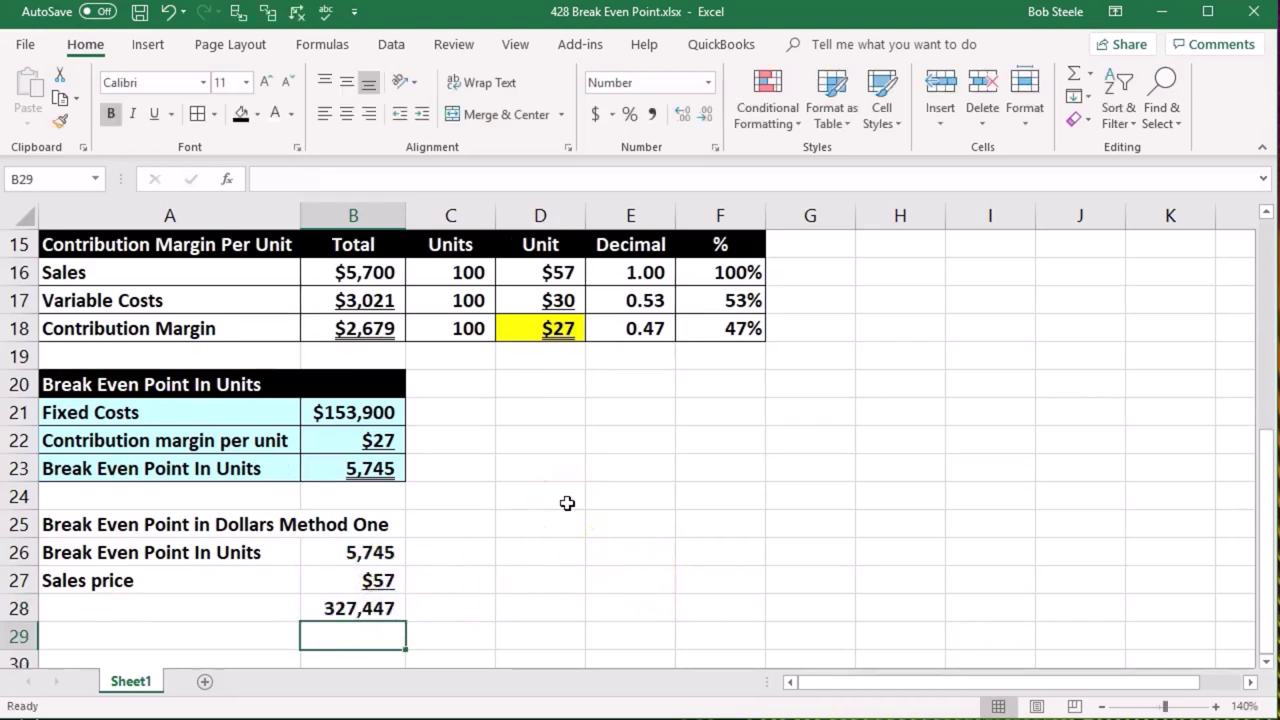
# - Label A28 "Beak Even Point in Dollars" and double-underline the result in B28
pyautogui.click(180, 608)
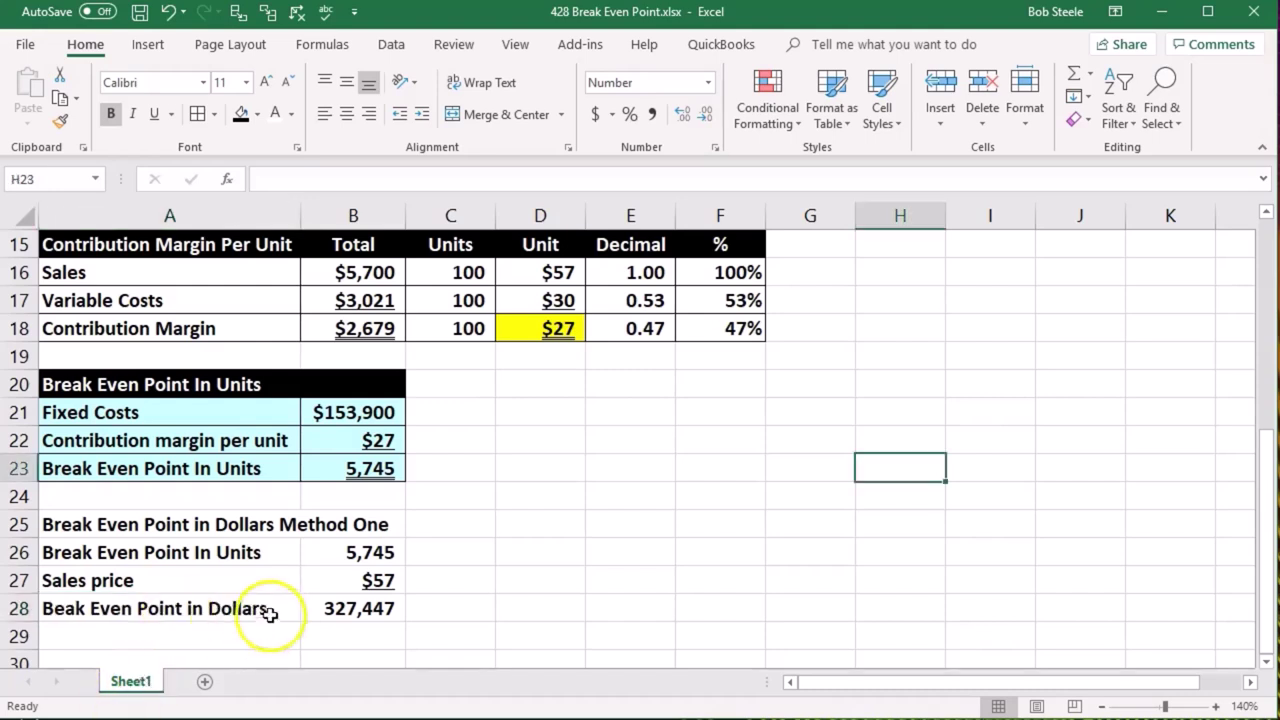
pyautogui.click(326, 609)
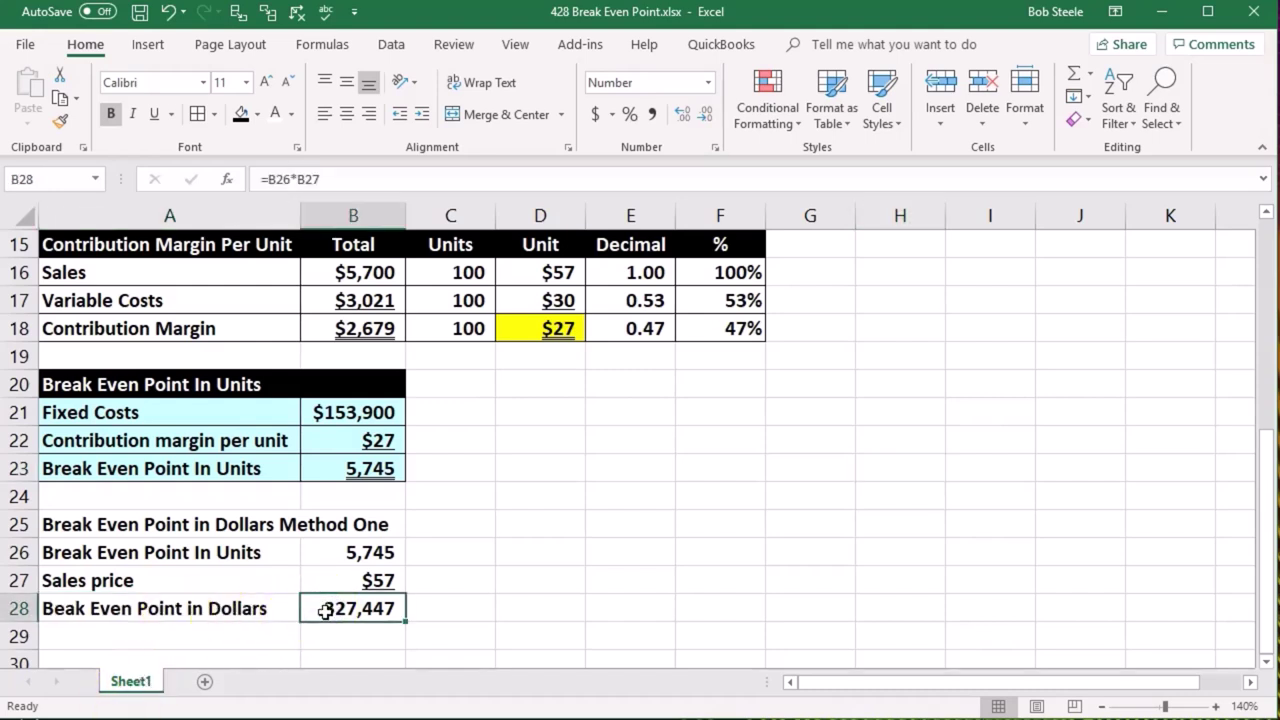
pyautogui.click(79, 55)
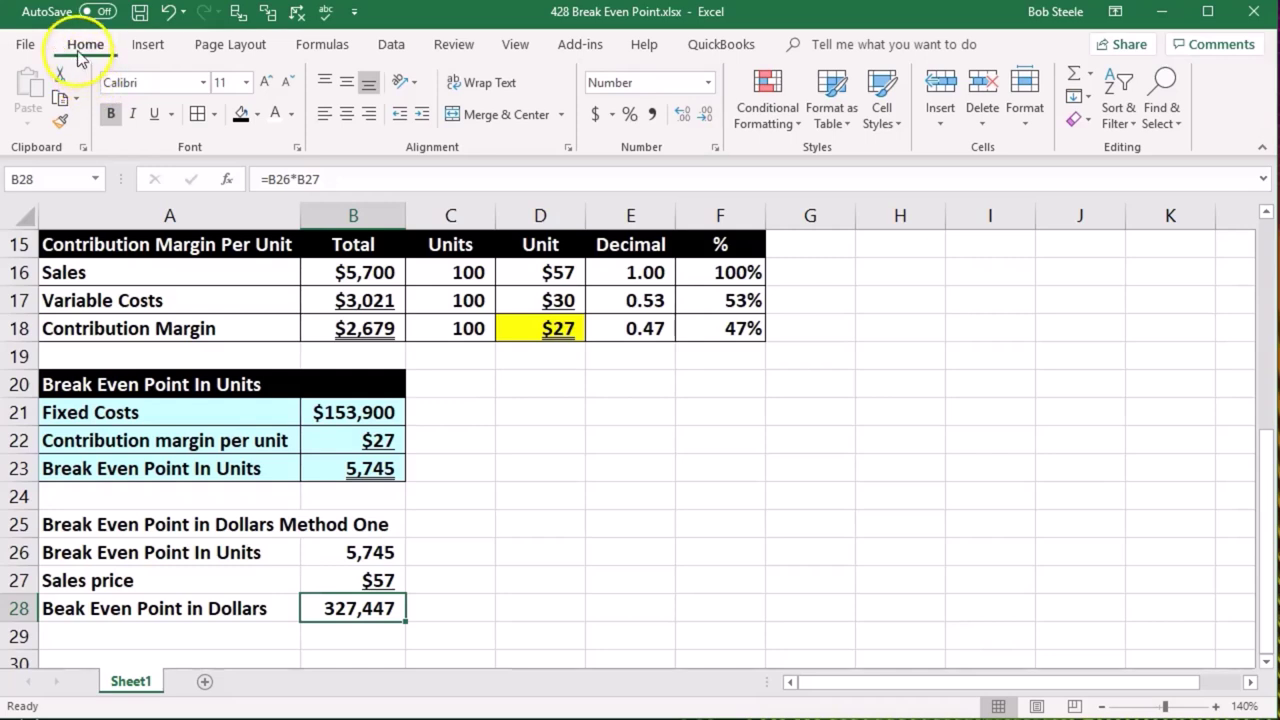
pyautogui.click(172, 115)
pyautogui.click(178, 163)
pyautogui.click(507, 600)
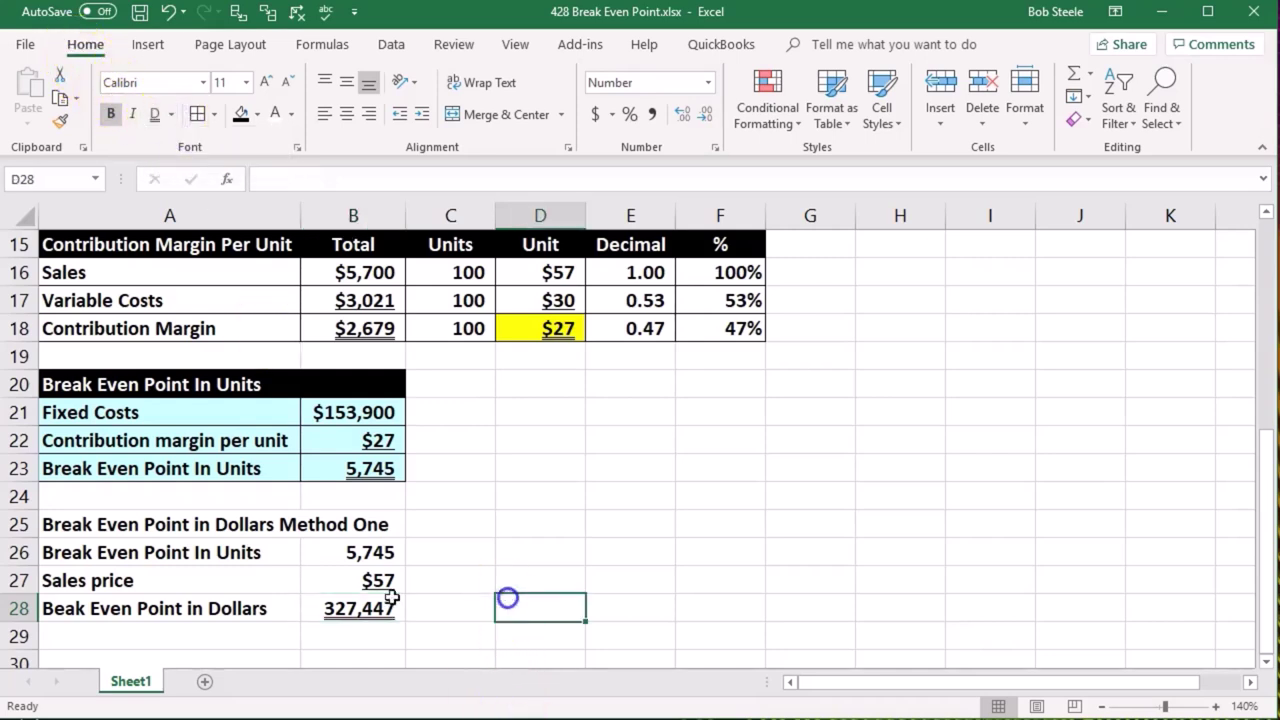
# - Fill the break even point in dollars data in A26:B28 with light blue and add borders around the cells
pyautogui.moveTo(254, 555); pyautogui.dragTo(329, 600)
pyautogui.rightClick(322, 596)
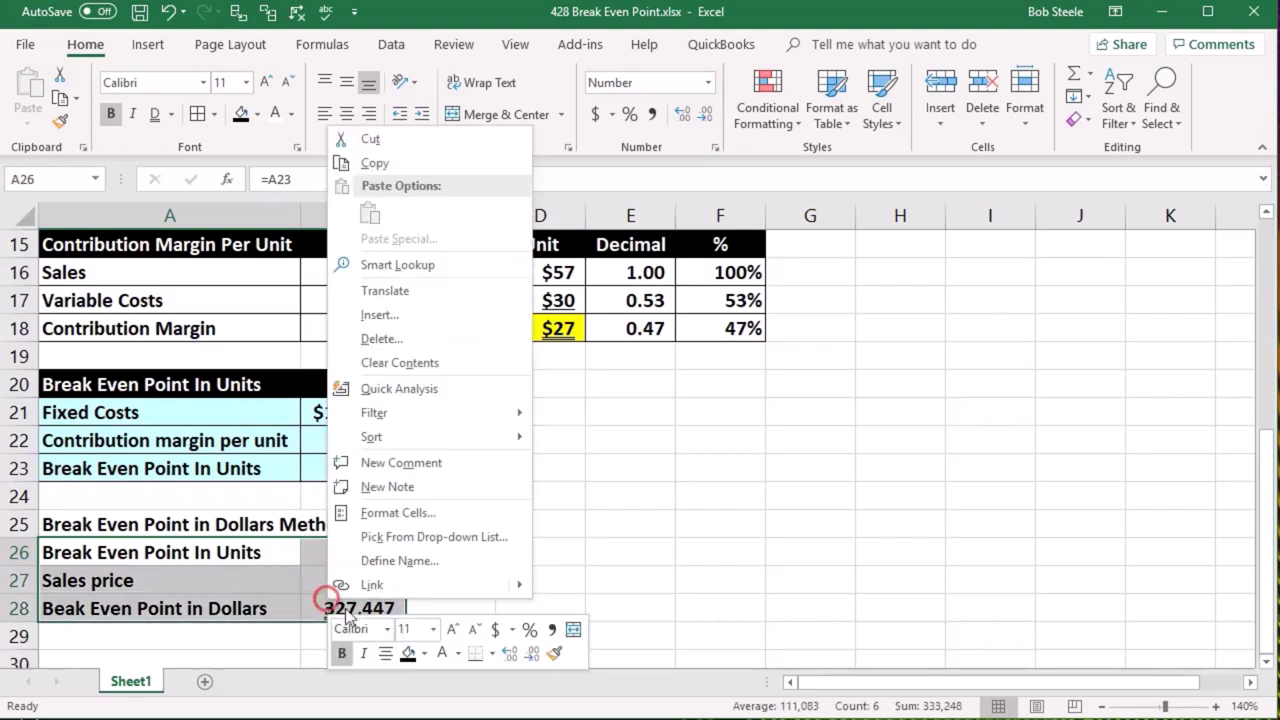
pyautogui.click(424, 653)
pyautogui.click(171, 598)
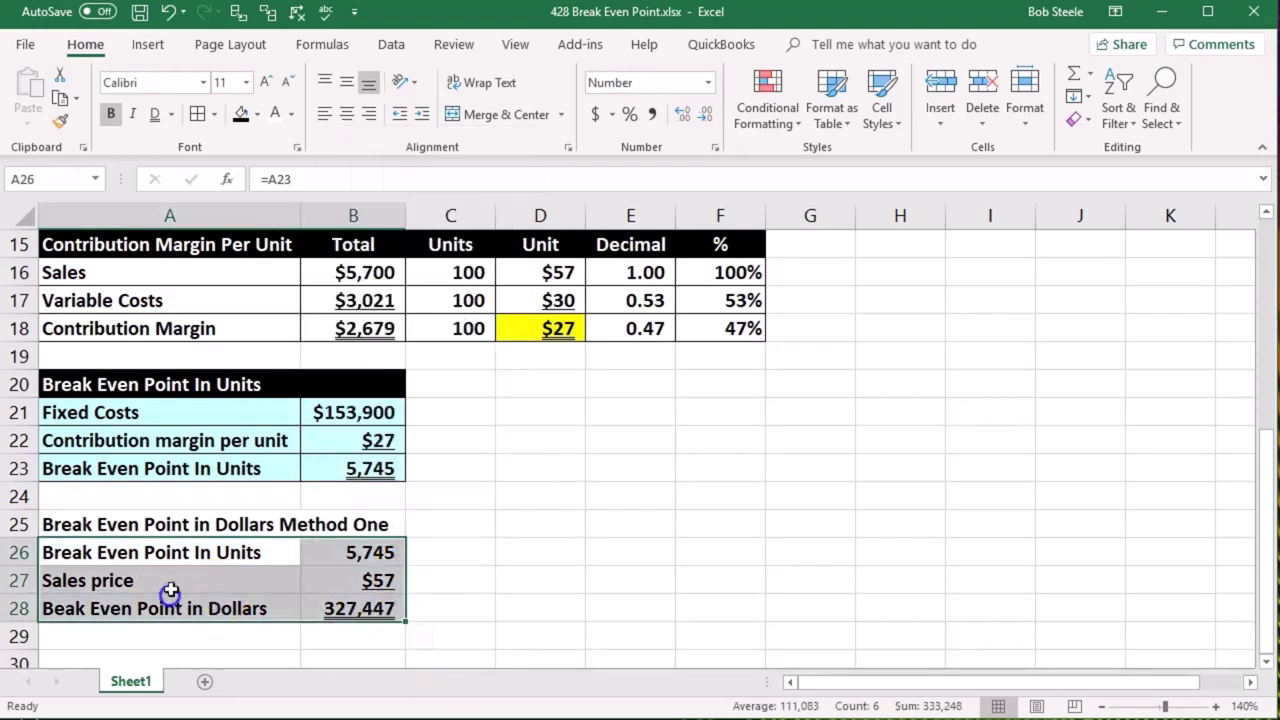
pyautogui.rightClick(347, 584)
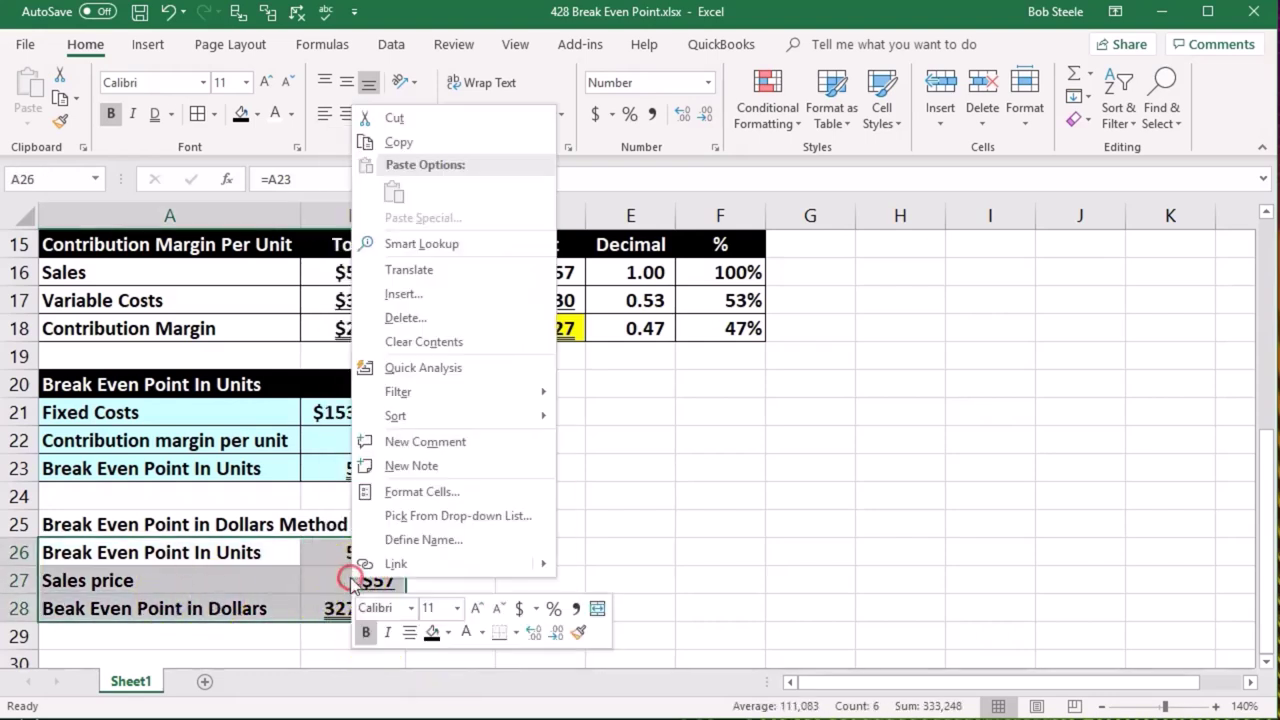
pyautogui.click(447, 633)
pyautogui.click(432, 556)
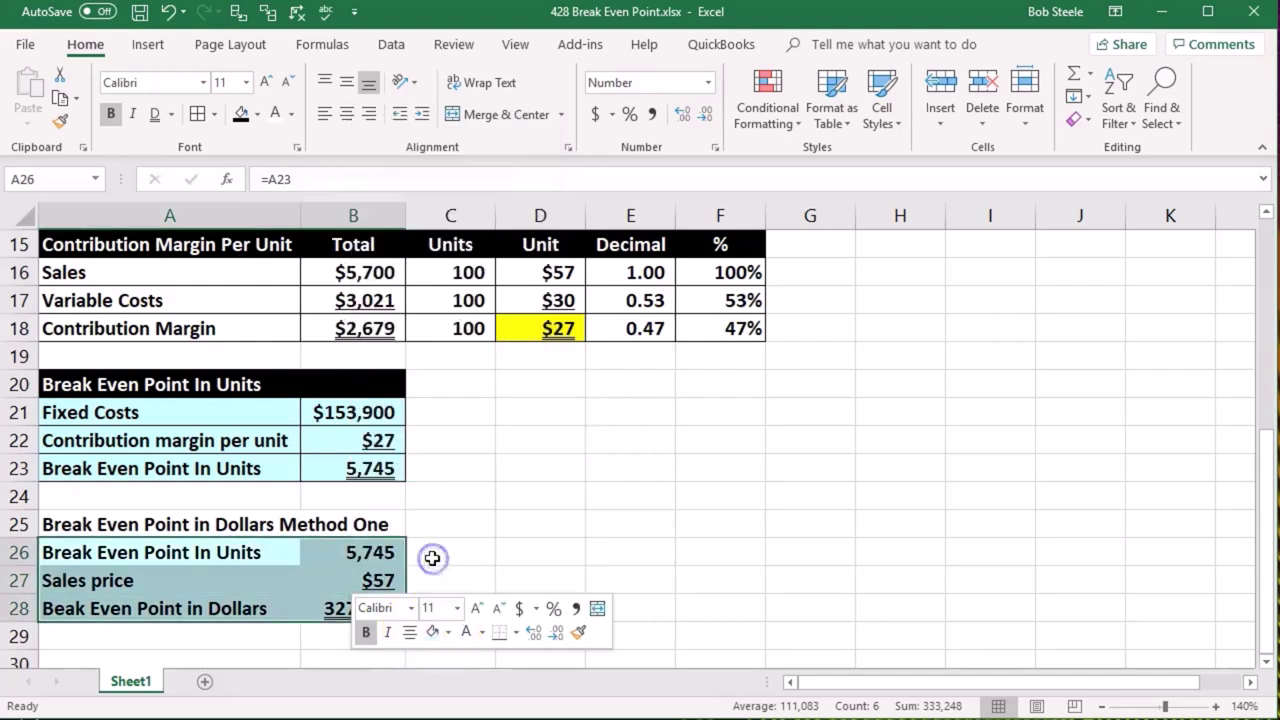
pyautogui.click(210, 462)
# - Format the Break Even Point in Dollars Method One heading row A25:B25 with a black fill and white font
pyautogui.moveTo(178, 524); pyautogui.dragTo(354, 523)
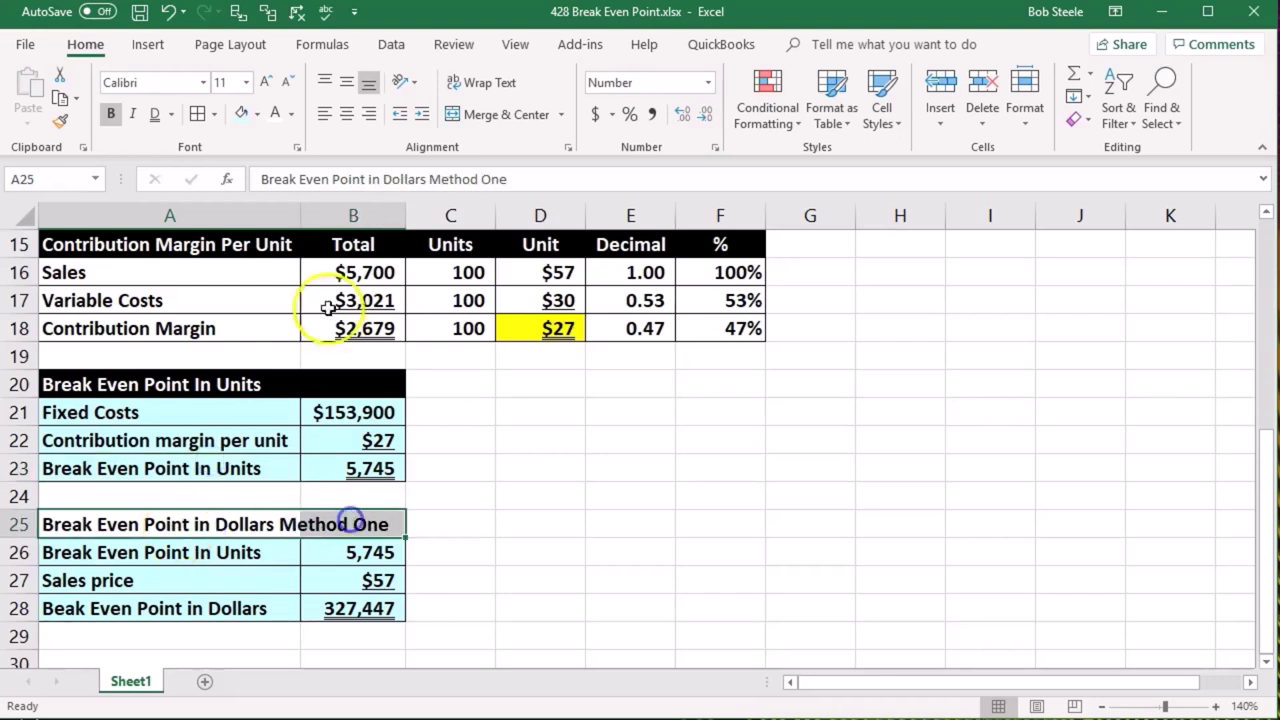
pyautogui.click(258, 118)
pyautogui.click(254, 157)
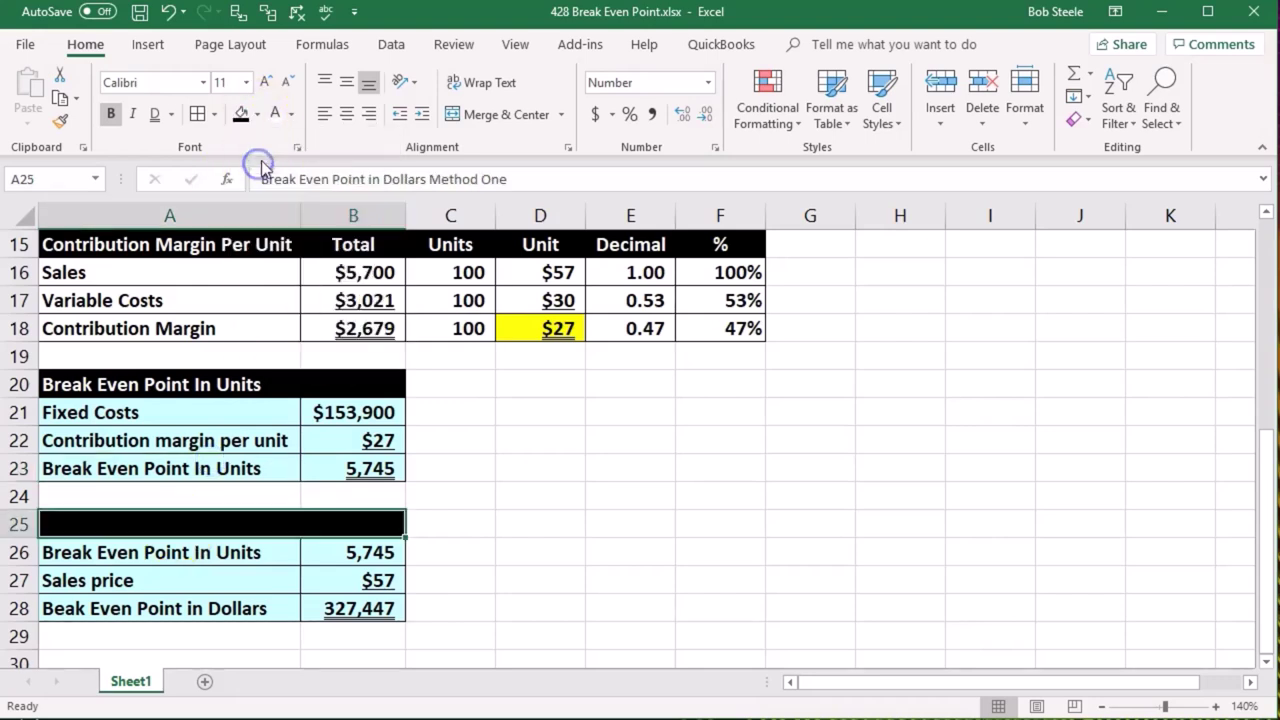
pyautogui.click(276, 118)
pyautogui.click(500, 488)
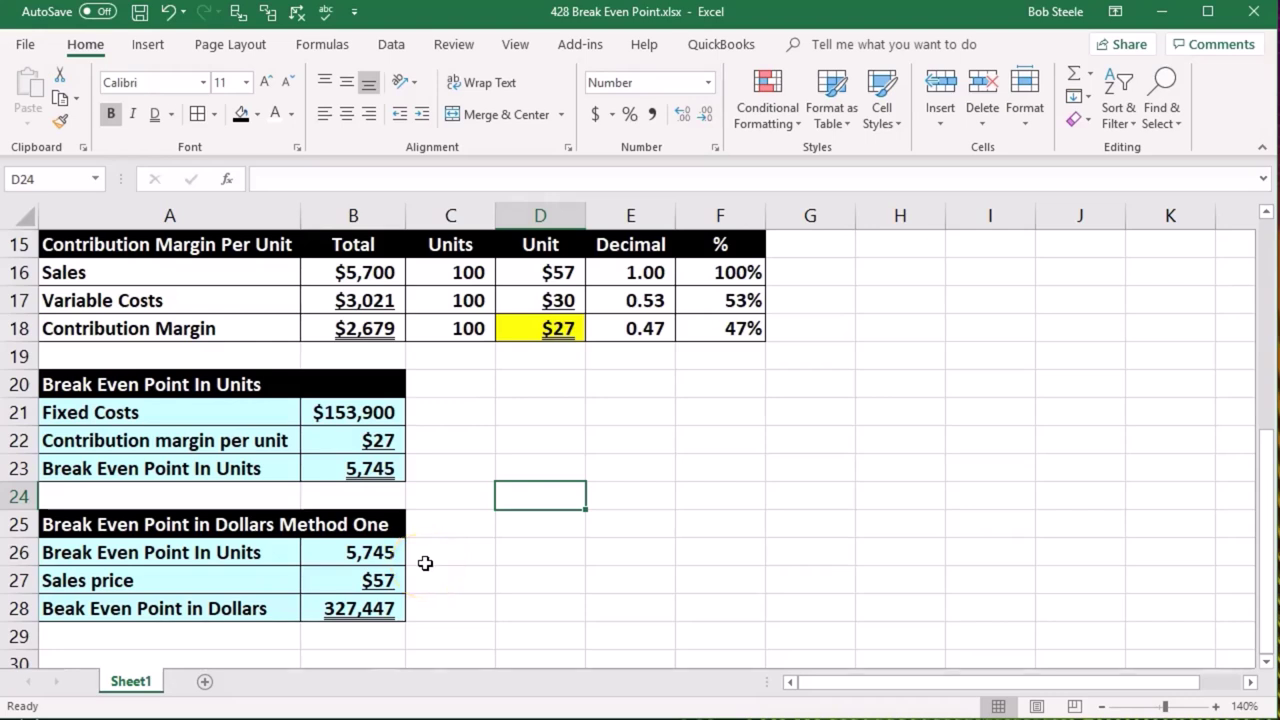
pyautogui.click(400, 606)
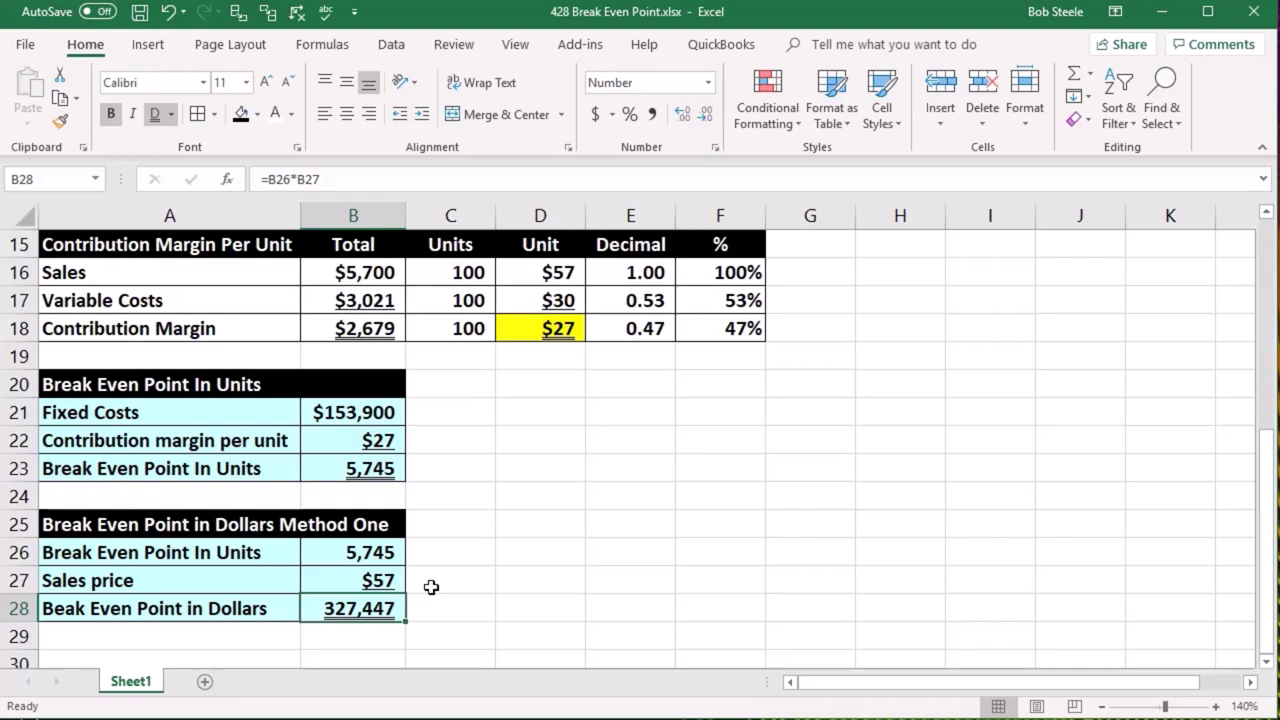
pyautogui.press('Down')
pyautogui.press('Down')
pyautogui.press('Down')
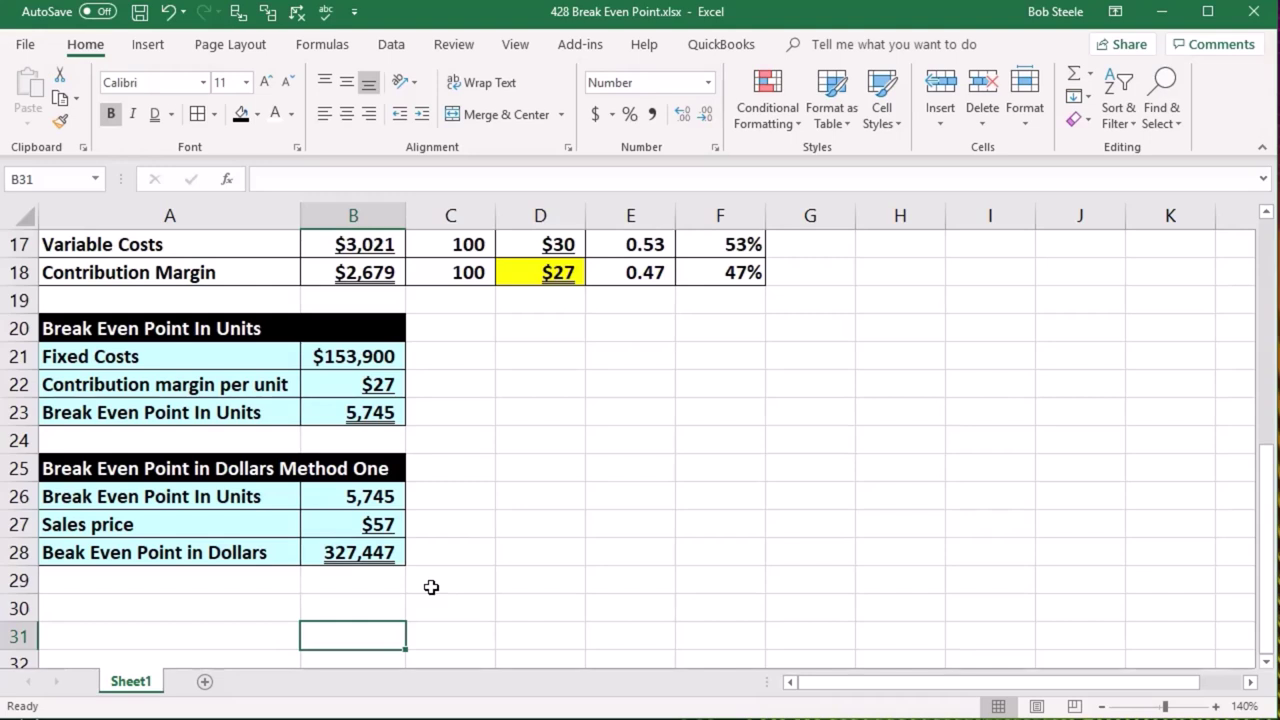
# - Highlight the contribution margin percentage in F18 with a yellow fill
pyautogui.click(737, 268)
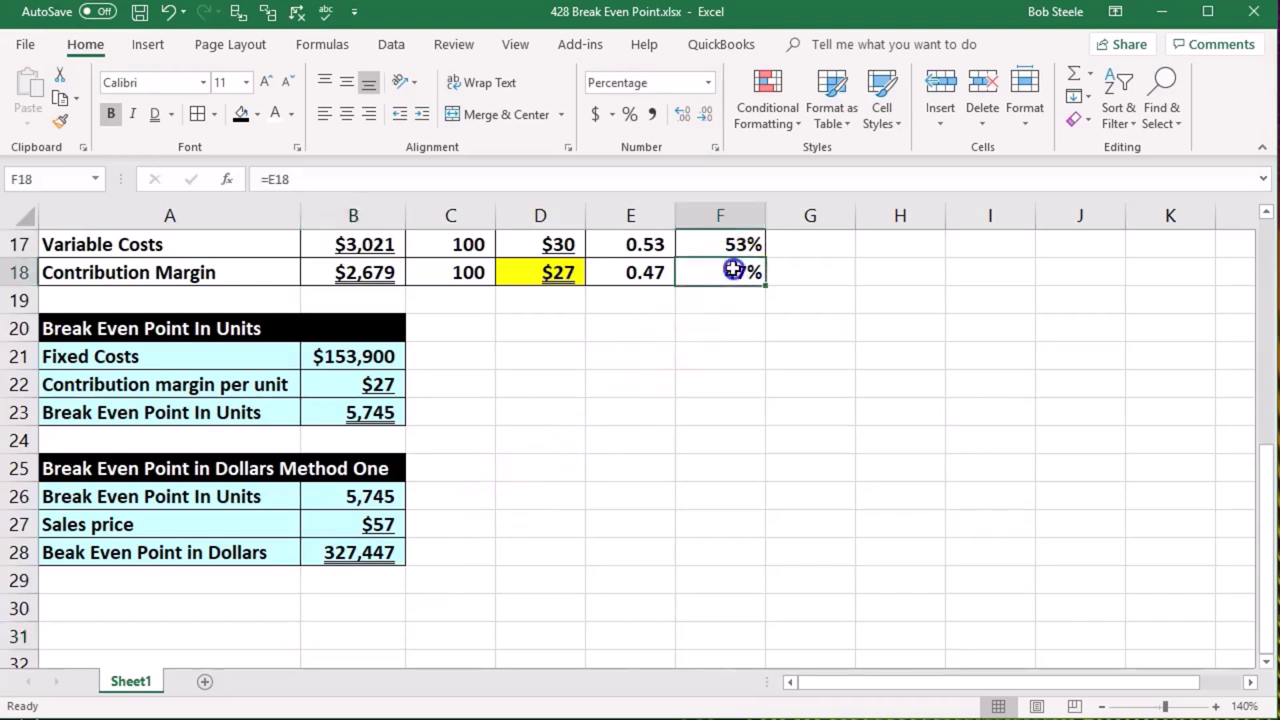
pyautogui.scroll(1, 711, 490)
pyautogui.rightClick(737, 360)
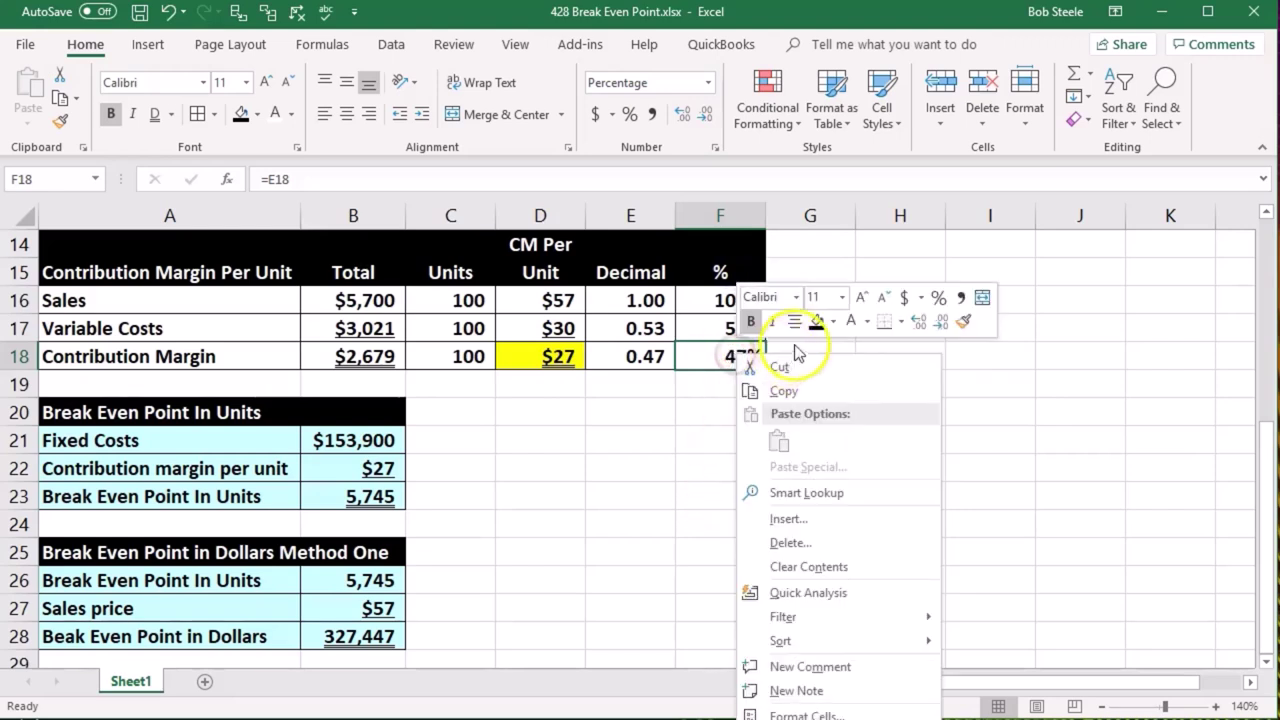
pyautogui.click(835, 320)
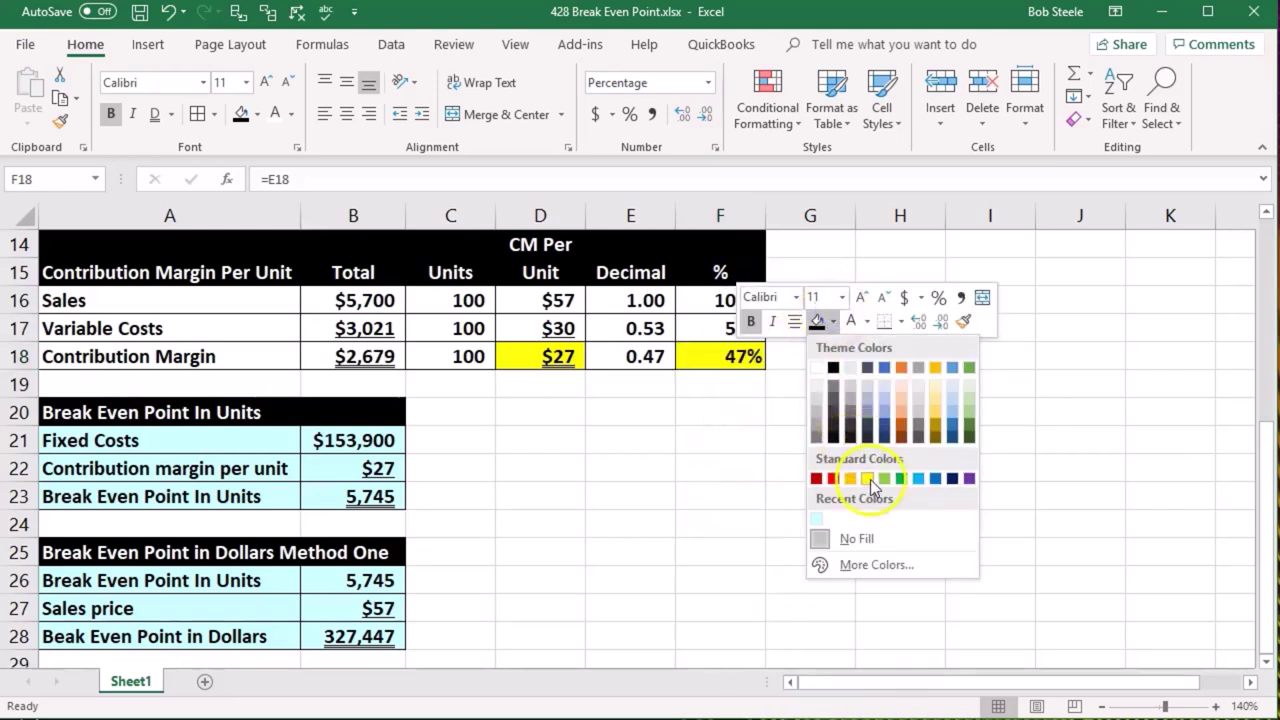
pyautogui.click(868, 410)
pyautogui.click(724, 473)
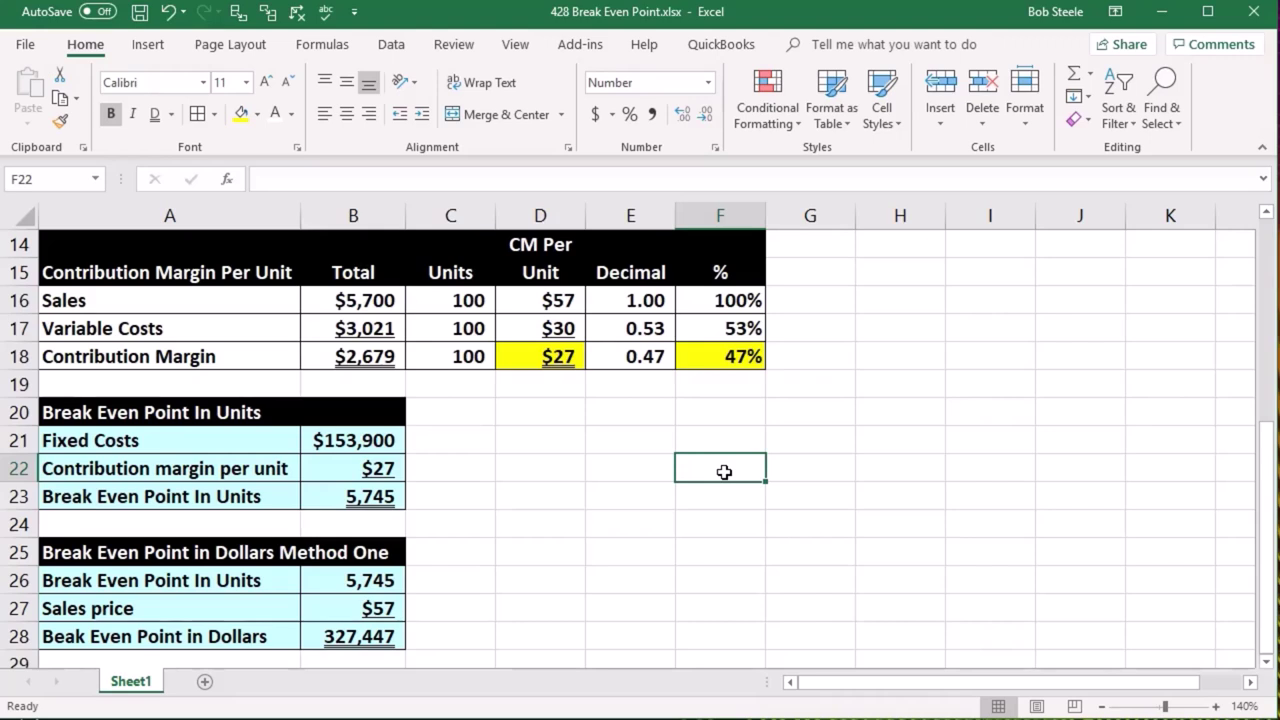
pyautogui.click(738, 356)
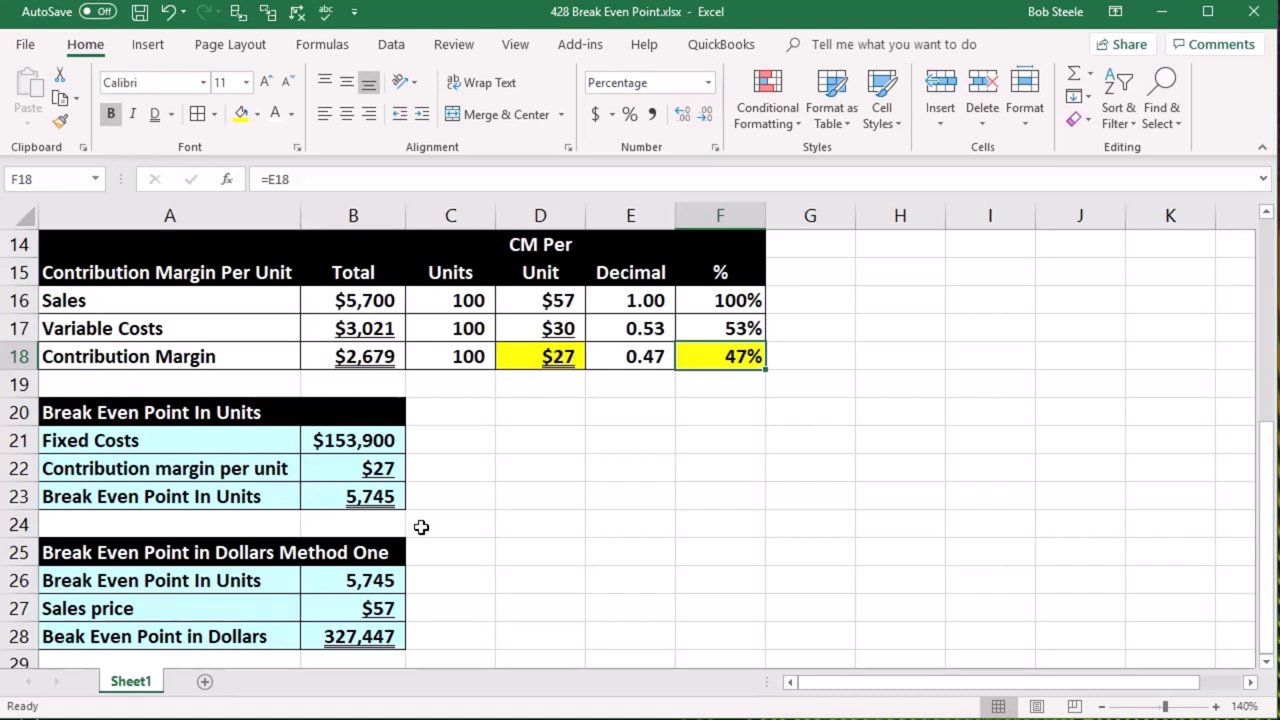
# - Enter the heading "Break Even Point in Dollars Method Two" in A30
pyautogui.scroll(-1, 421, 527)
pyautogui.click(210, 606)
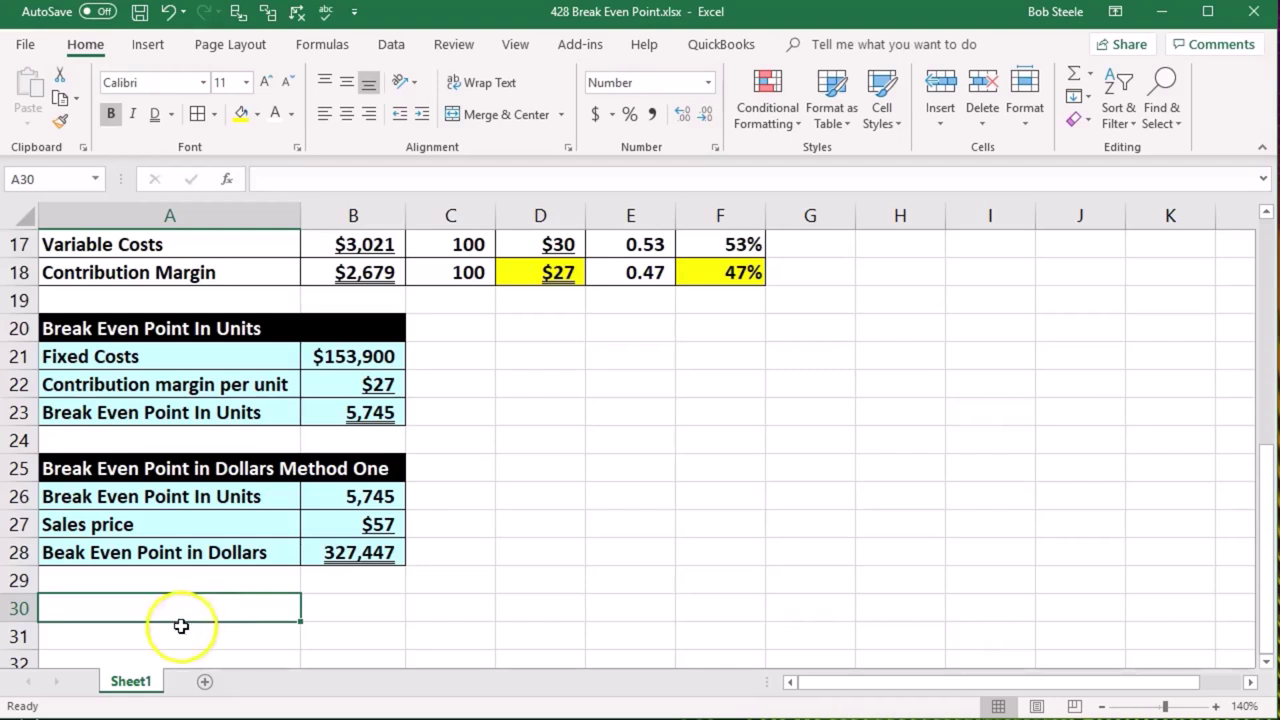
pyautogui.write('Break Even Point in Dollars Method Two')
pyautogui.press('Return')
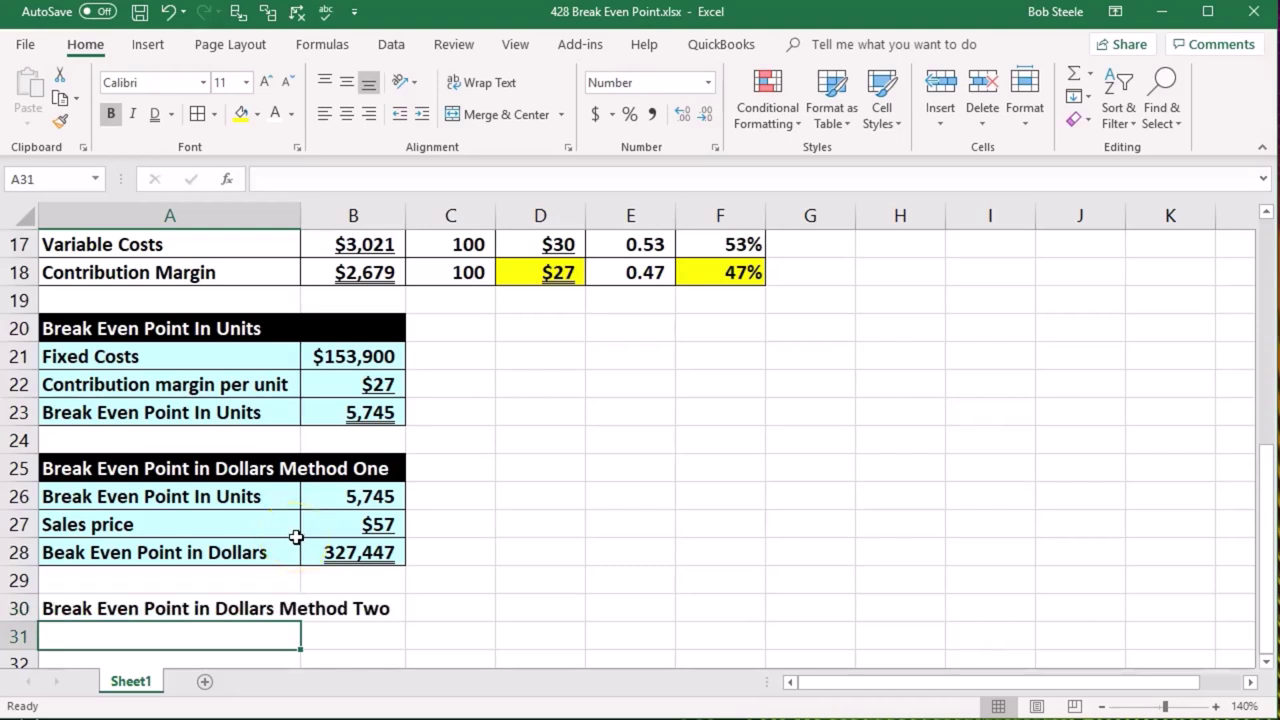
# - Label A31 "Fixed Costs" and link B31 to the fixed costs above with the formula =B21
pyautogui.write('Fixed Costs')
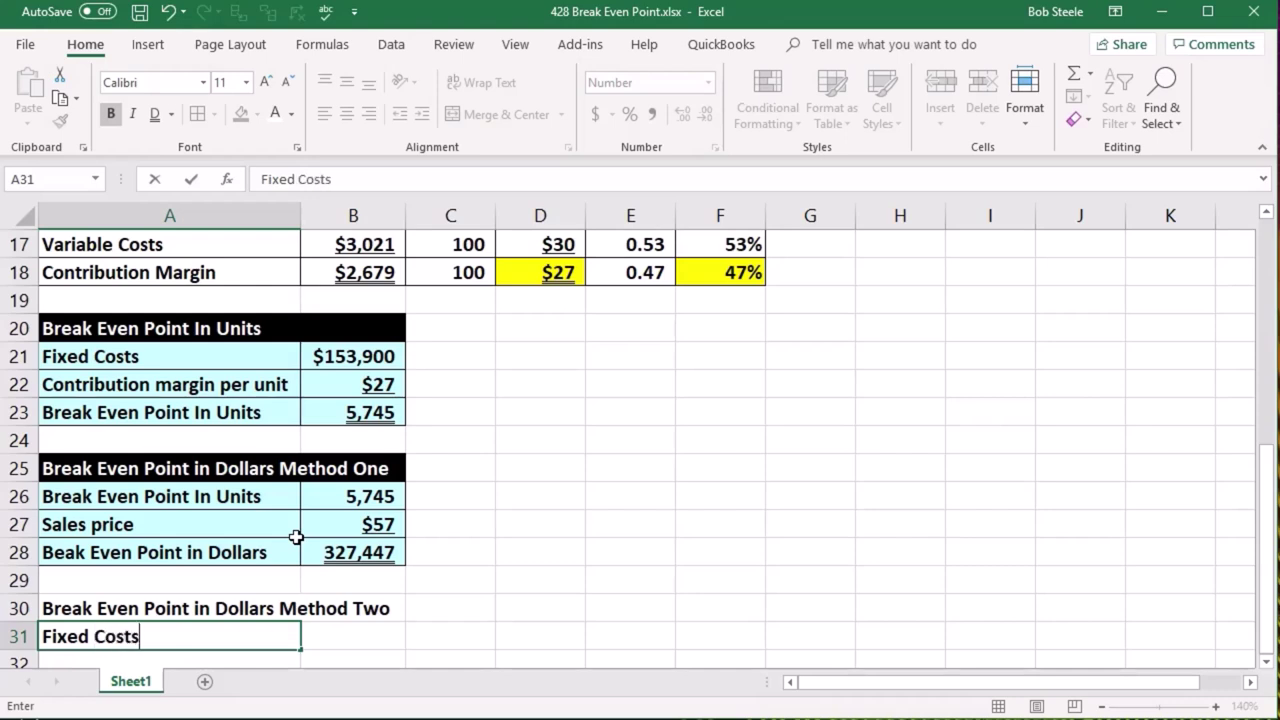
pyautogui.press('Tab')
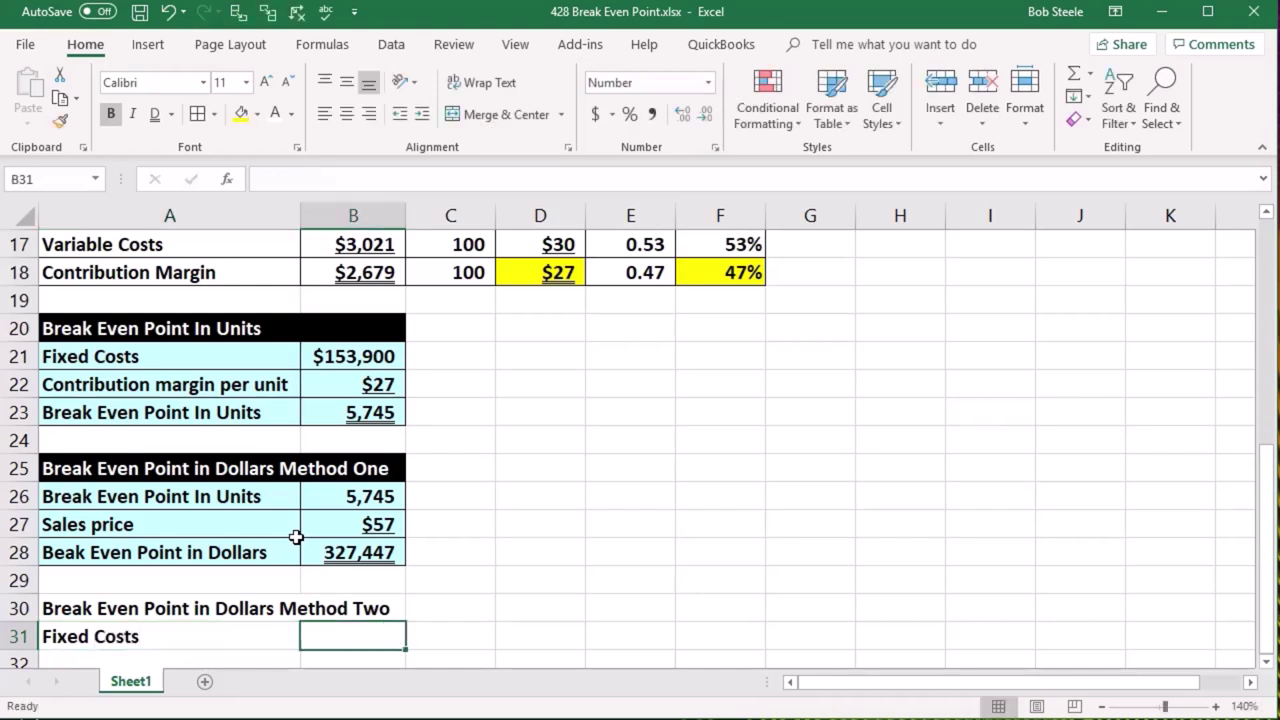
pyautogui.write('=')
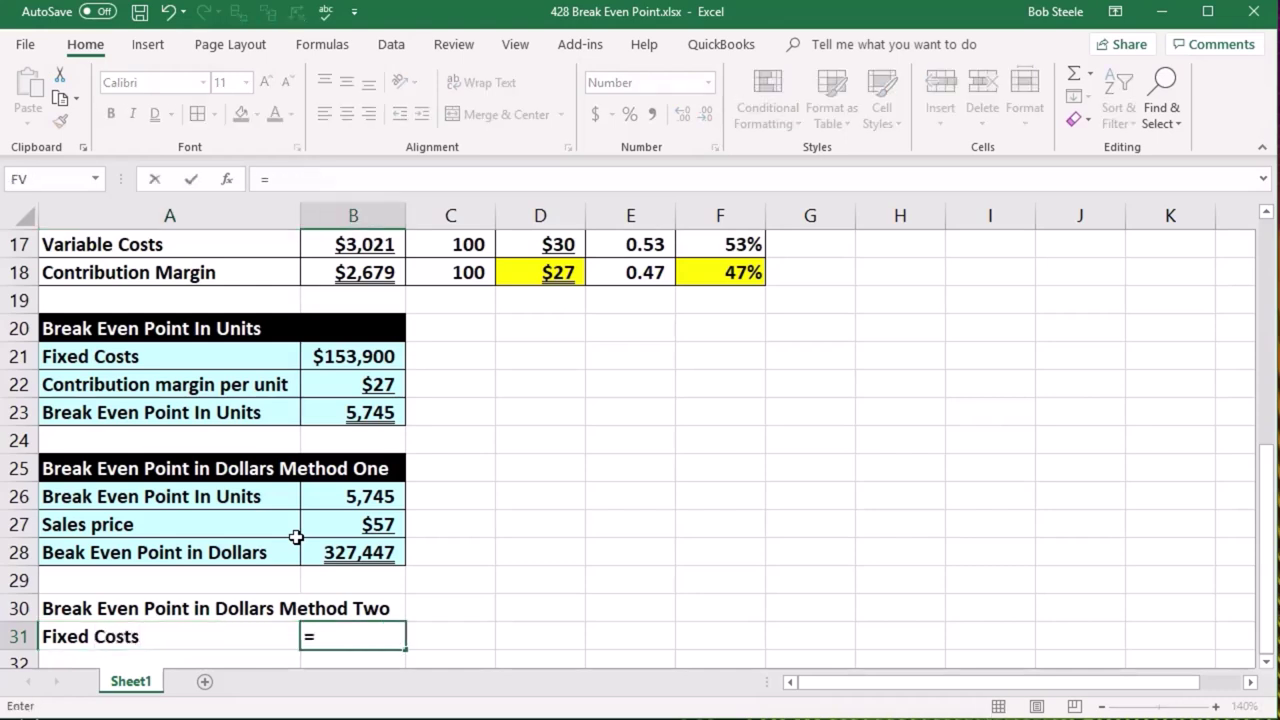
pyautogui.click(350, 357)
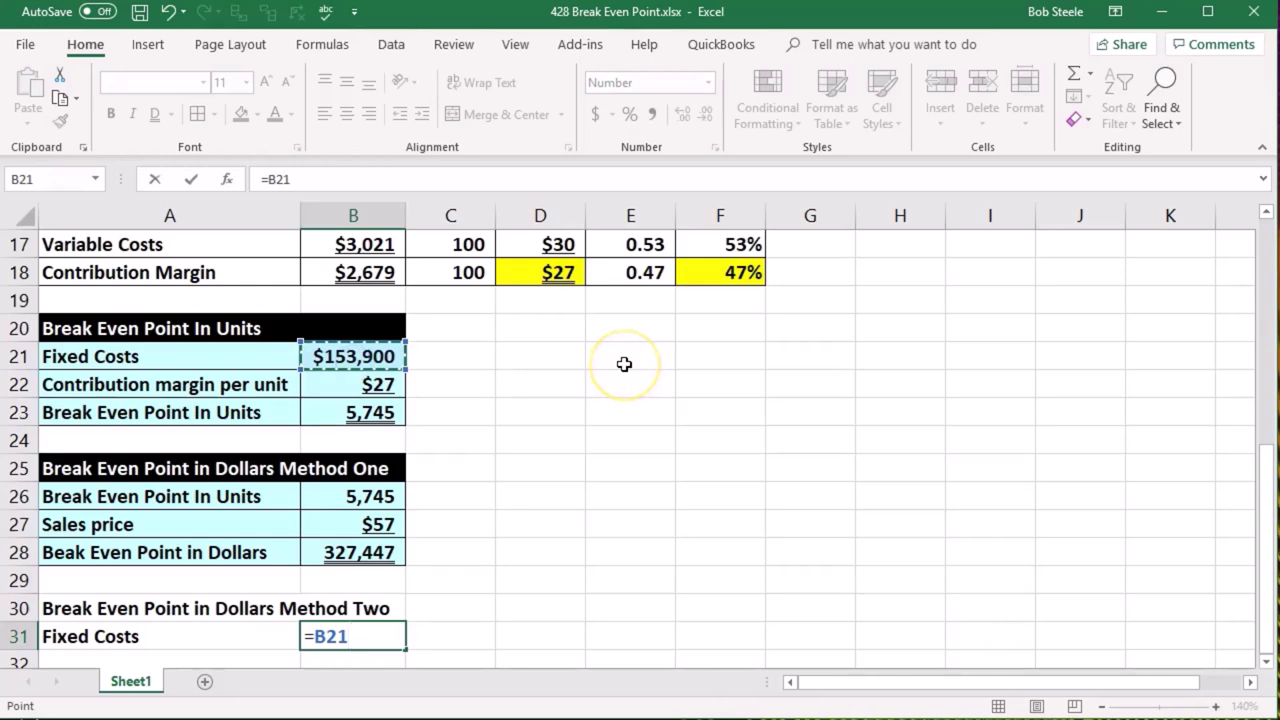
pyautogui.press('Return')
pyautogui.press('Up')
pyautogui.press('Right')
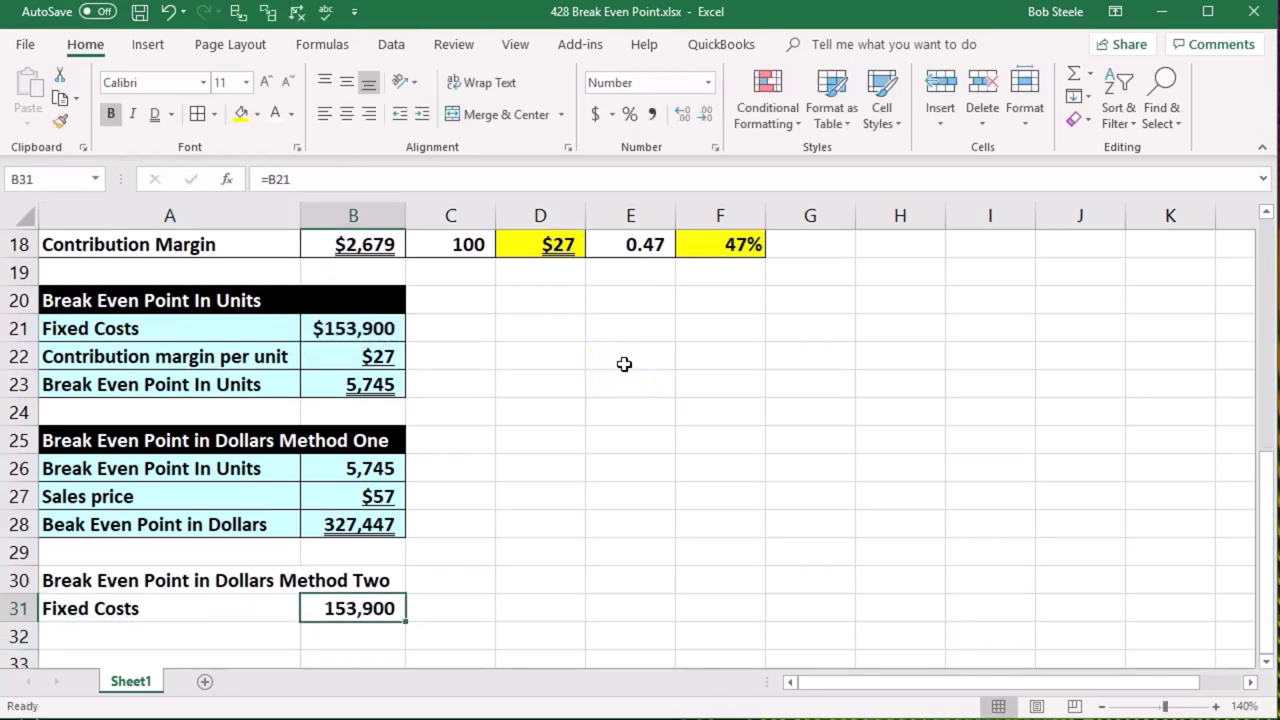
# - Format the fixed costs in B31 as dollar currency with no decimals and negative numbers in parentheses
pyautogui.rightClick(383, 615)
pyautogui.click(433, 530)
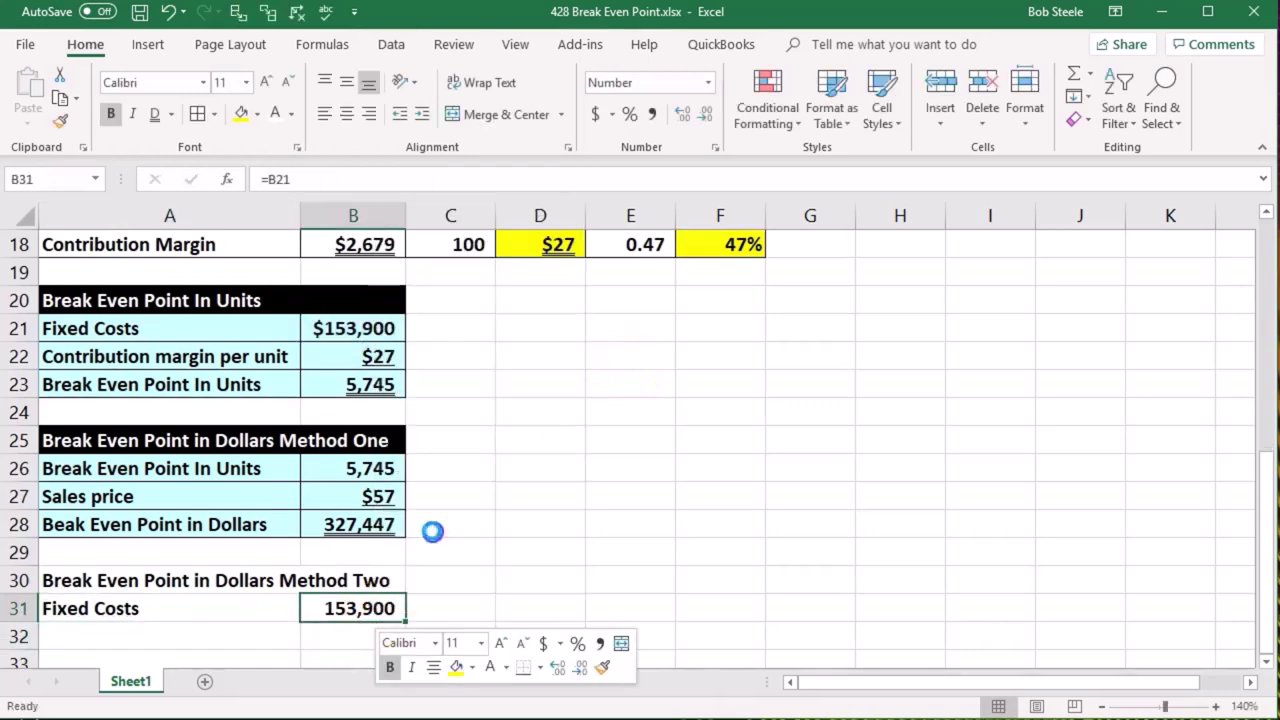
pyautogui.click(245, 403)
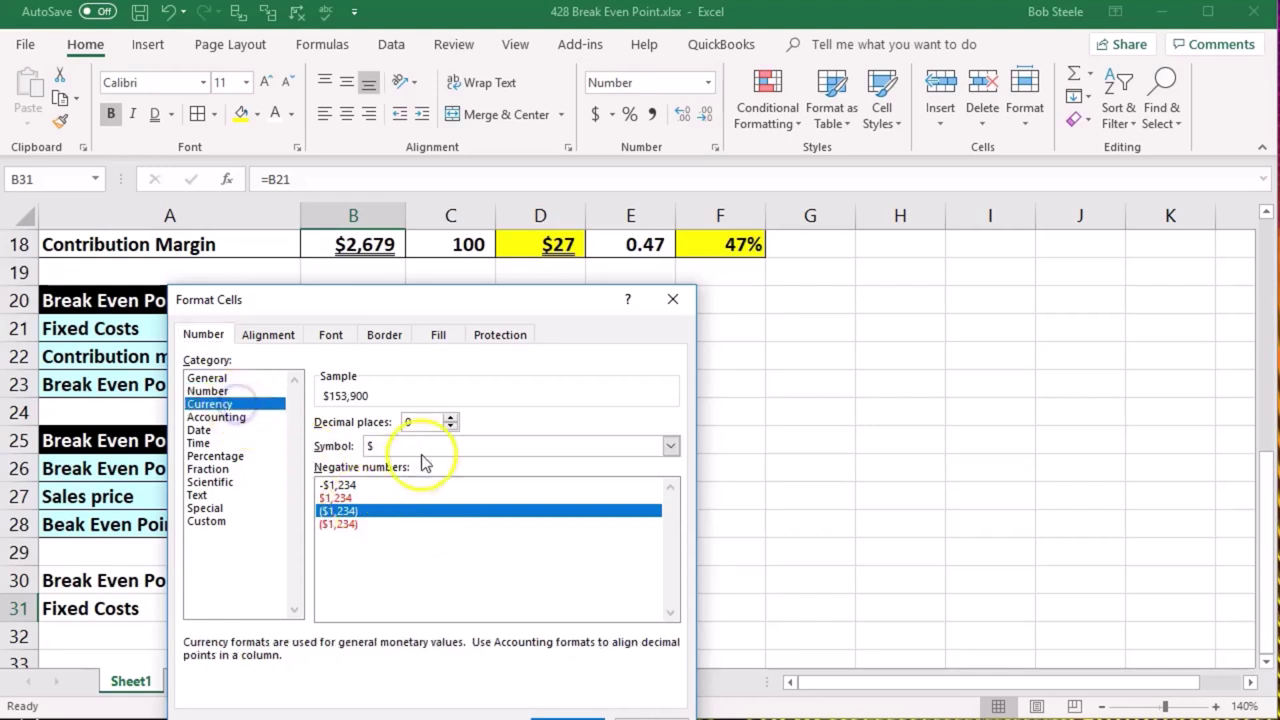
pyautogui.click(567, 718)
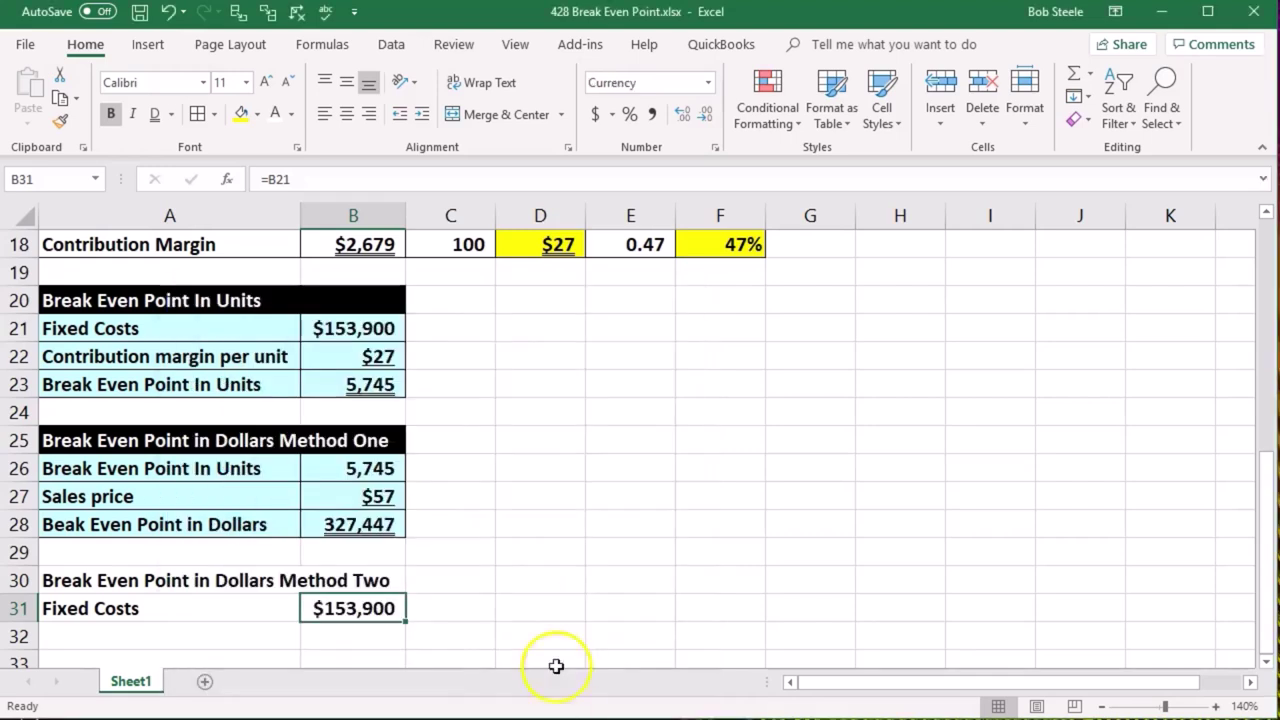
# - Label A32 "Contribution Margin %" below the Fixed Costs row
pyautogui.scroll(-1, 571, 551)
pyautogui.click(222, 553)
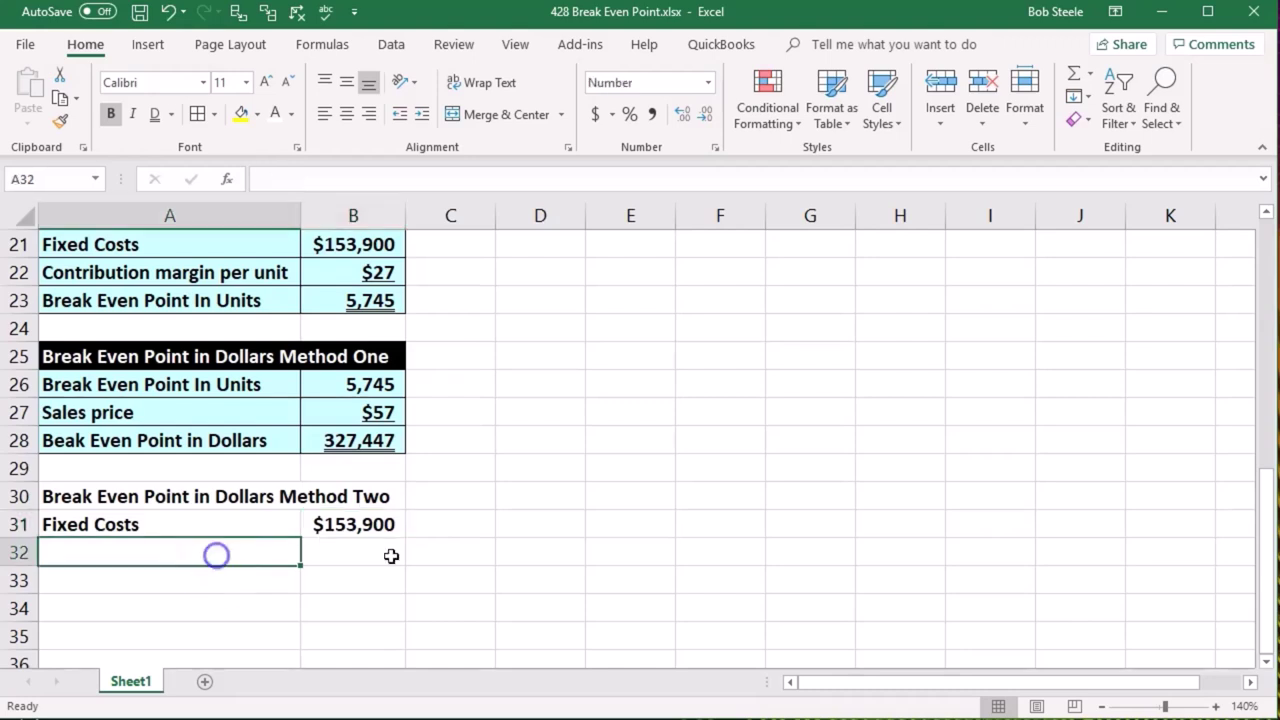
pyautogui.scroll(1, 505, 489)
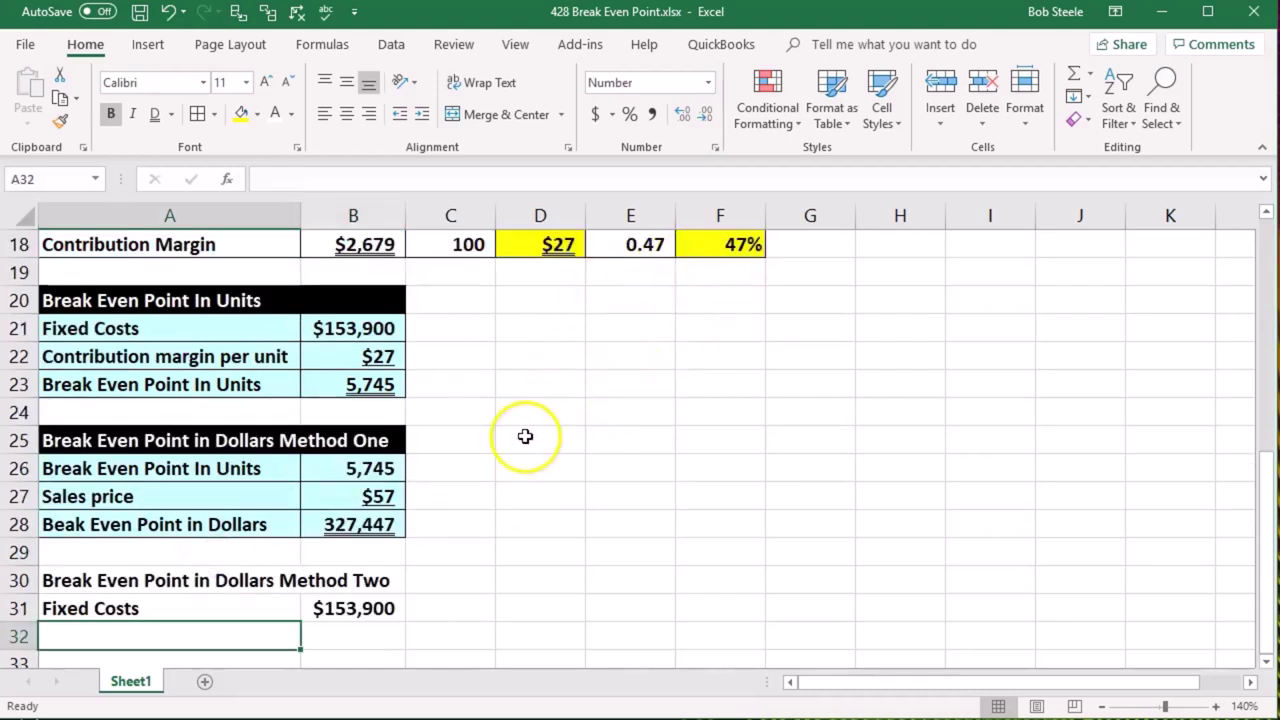
pyautogui.write('Contribution Margin %')
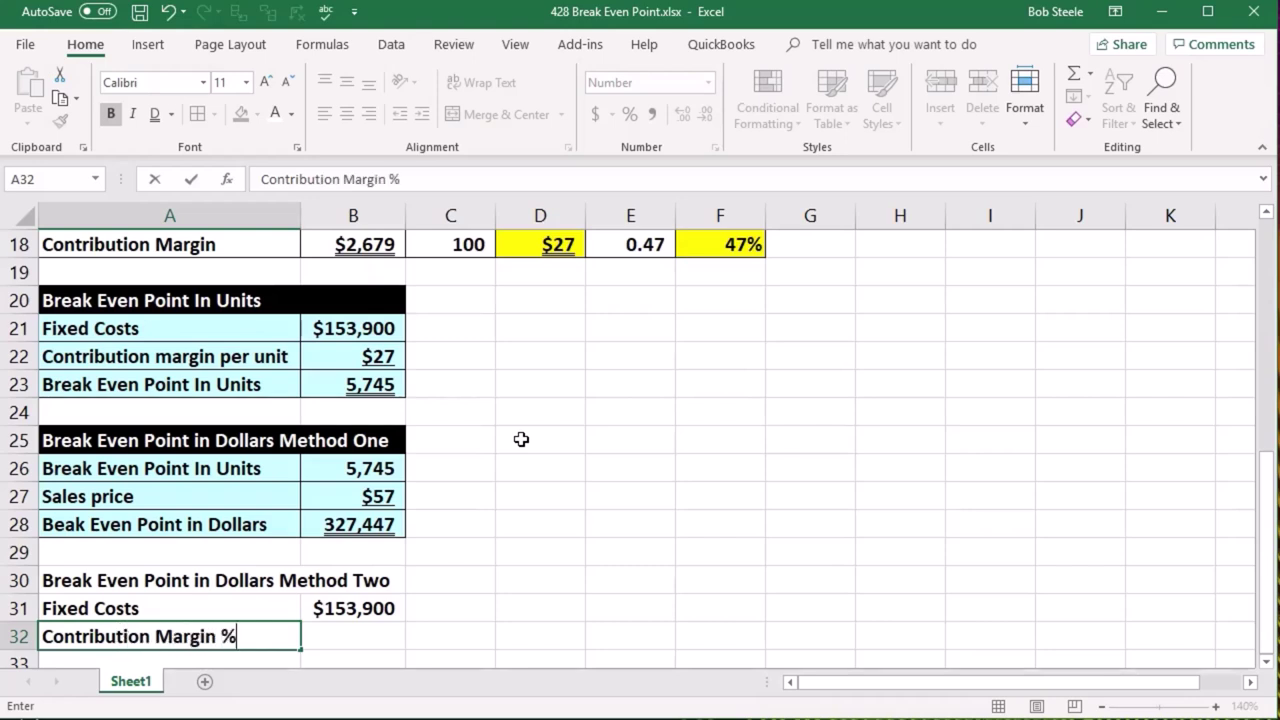
pyautogui.press('Tab')
# - Link B32 to the contribution margin percentage in the per-unit table with the formula =F18
pyautogui.scroll(1, 700, 320)
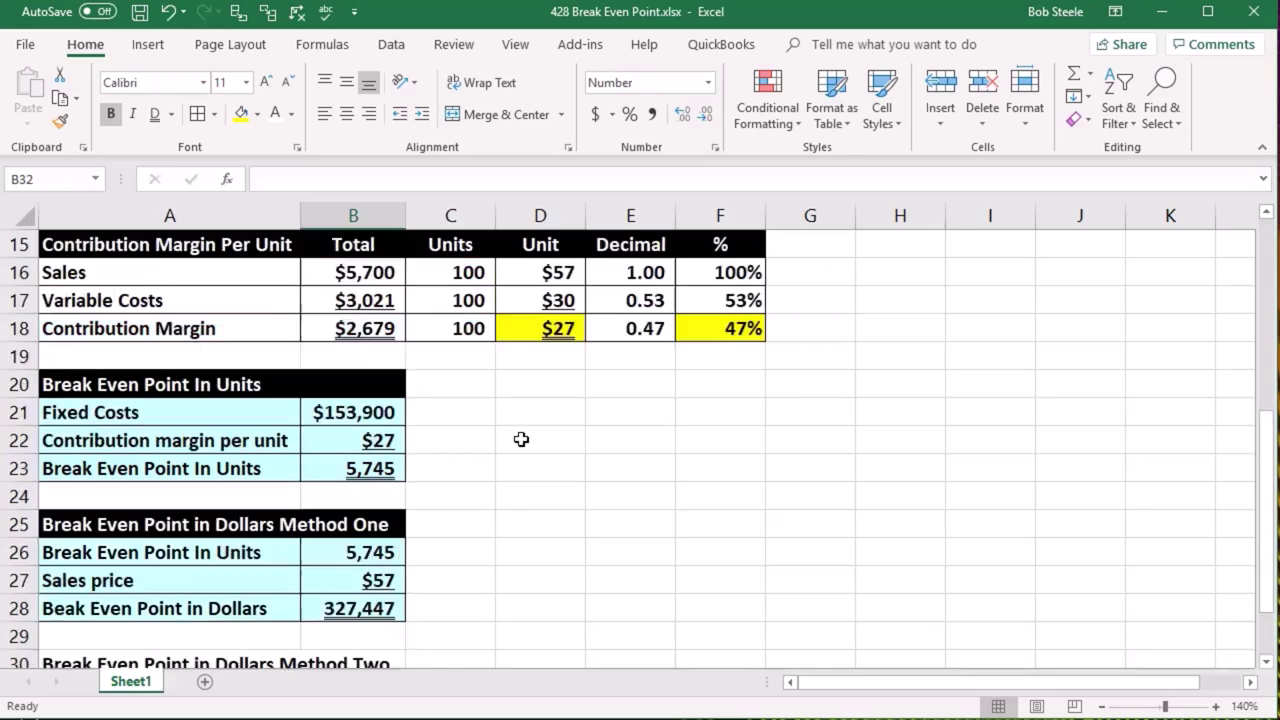
pyautogui.click(725, 328)
pyautogui.scroll(2, 703, 474)
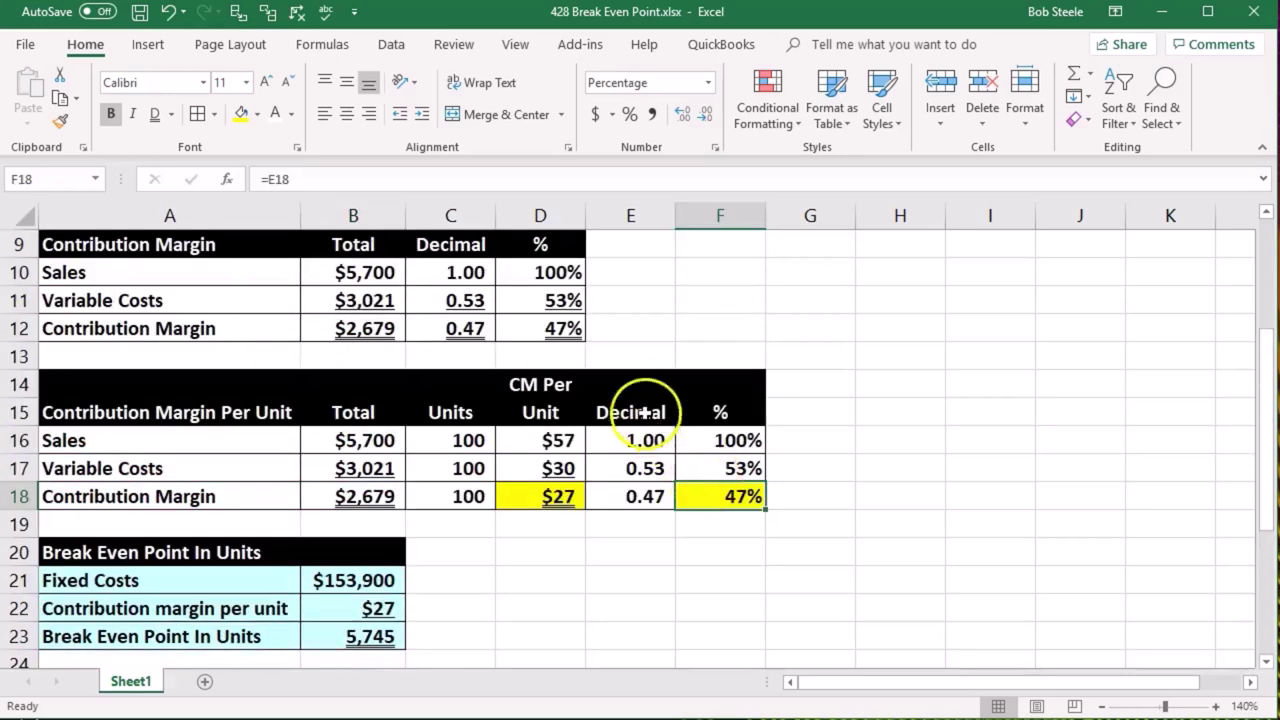
pyautogui.click(560, 329)
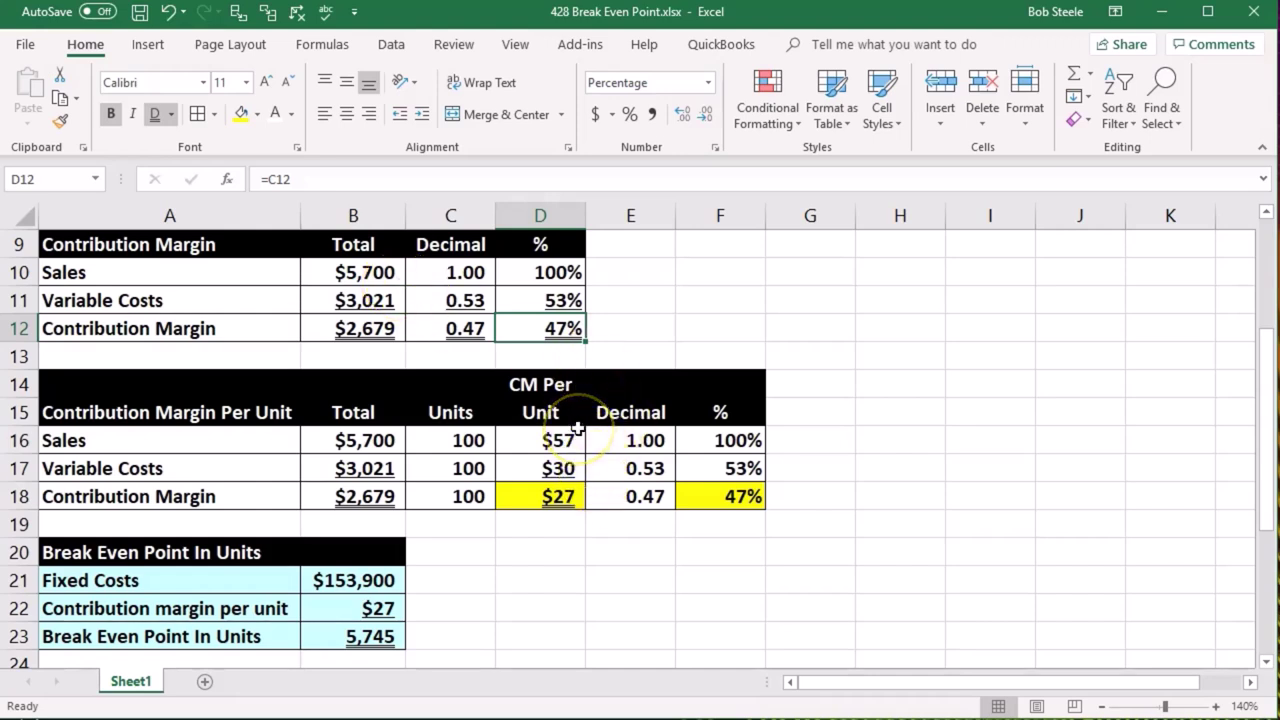
pyautogui.click(714, 498)
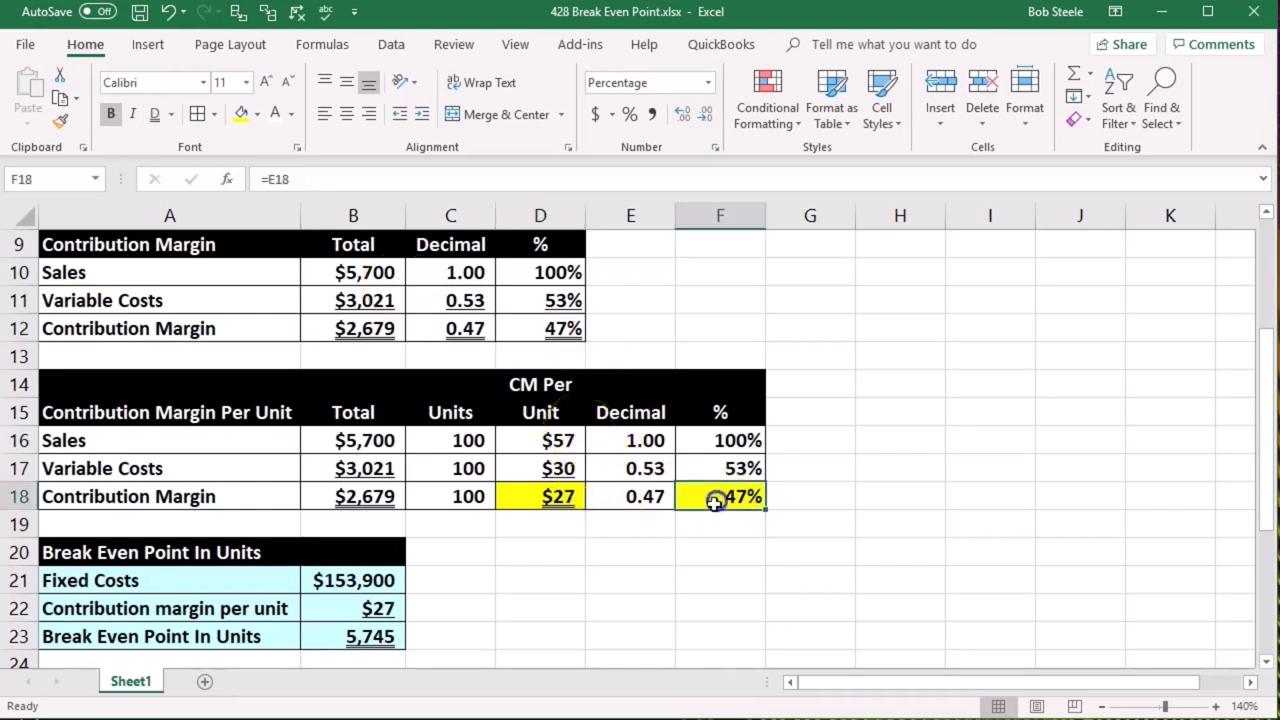
pyautogui.scroll(-3, 728, 540)
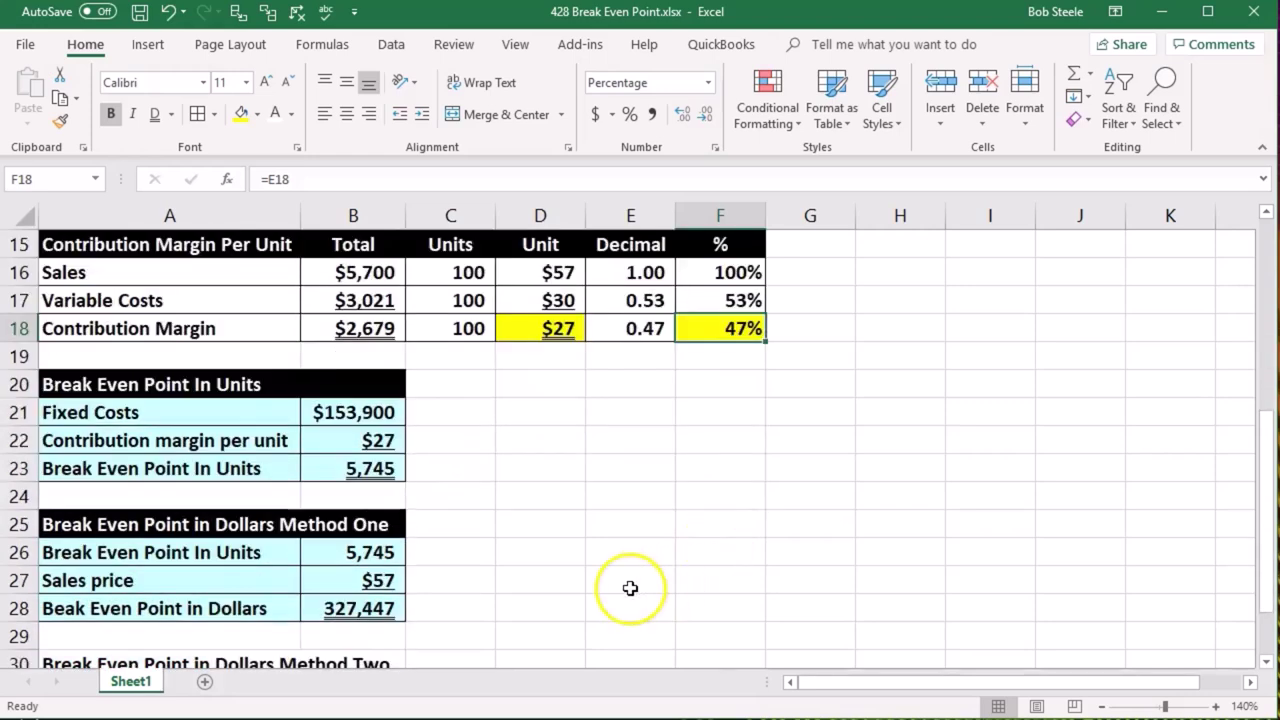
pyautogui.click(355, 634)
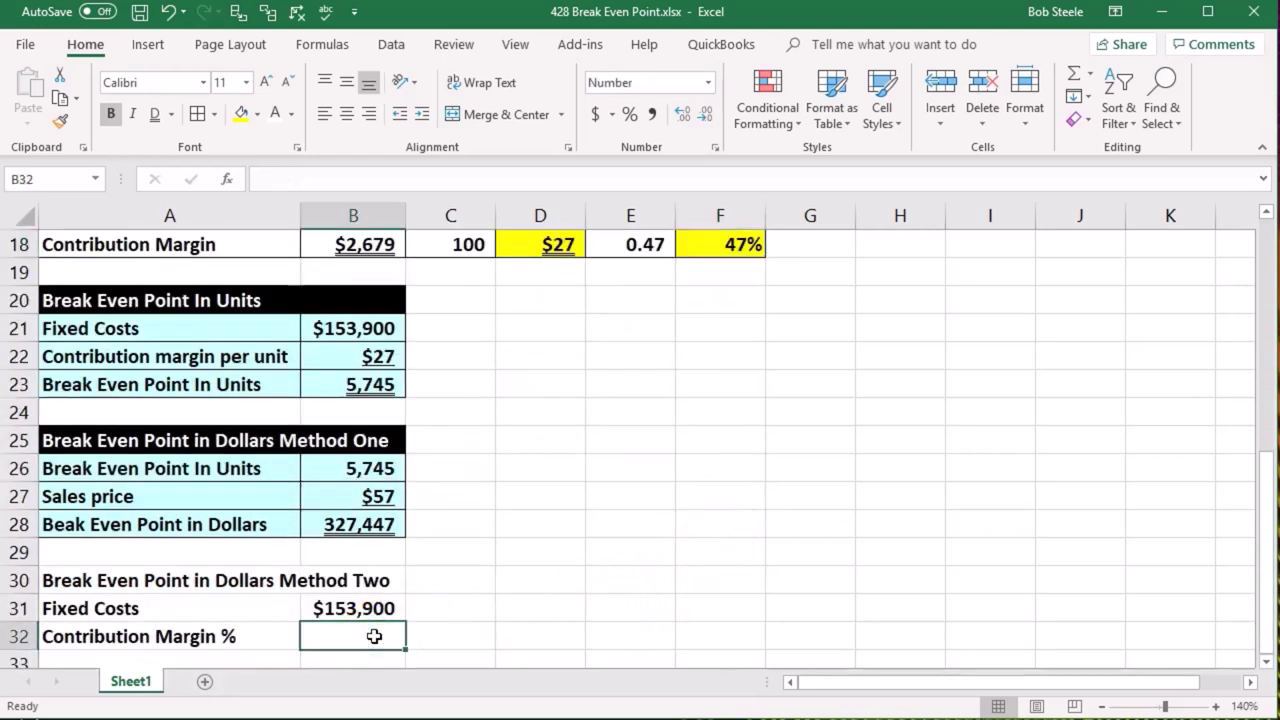
pyautogui.write('=')
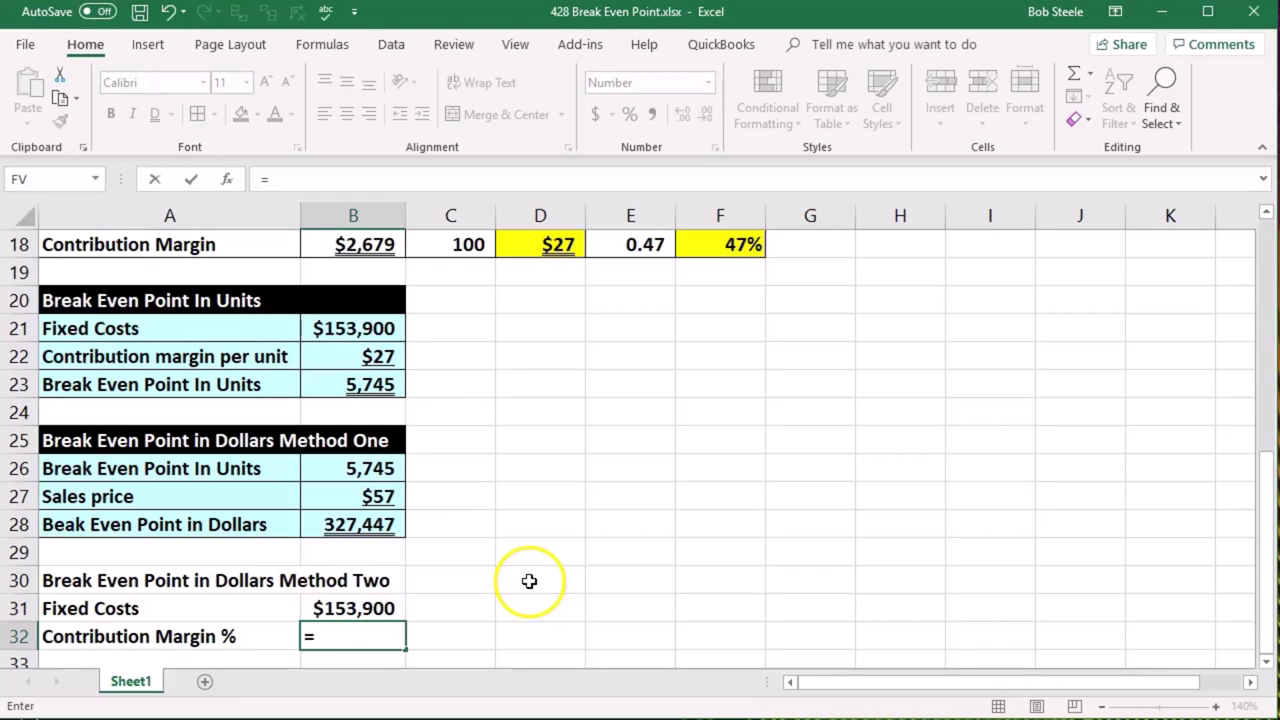
pyautogui.click(720, 247)
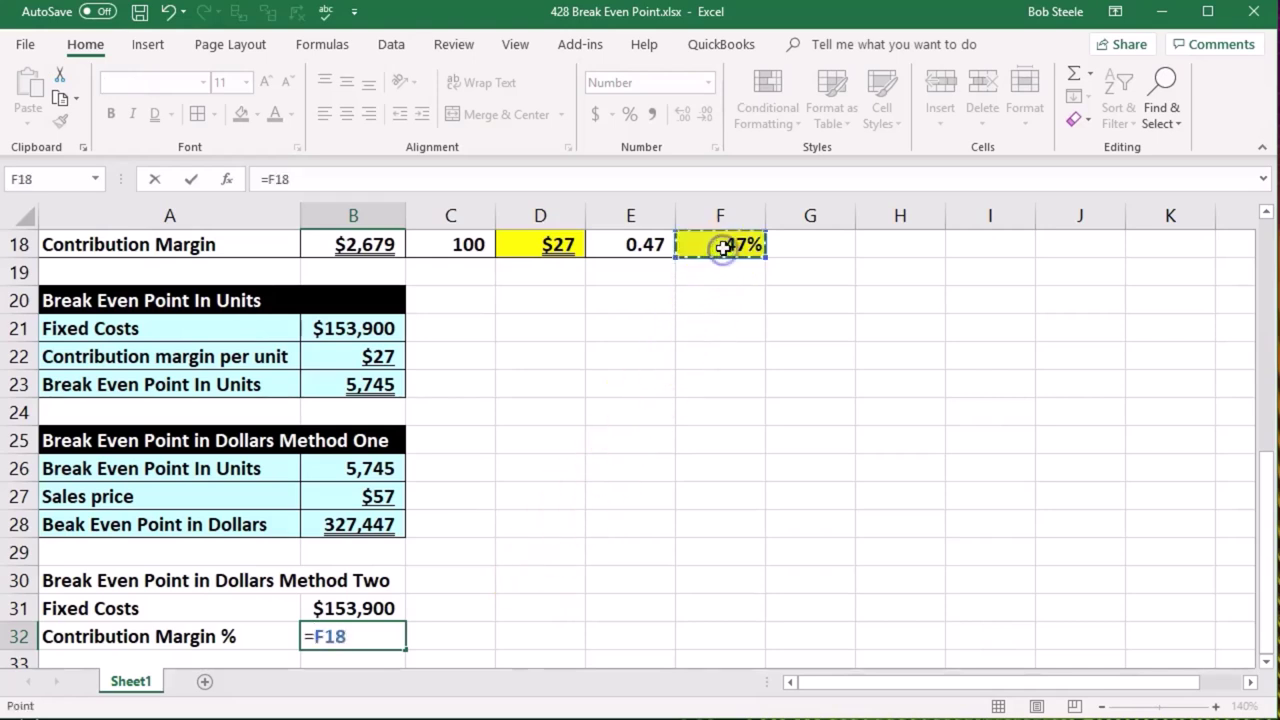
pyautogui.press('Return')
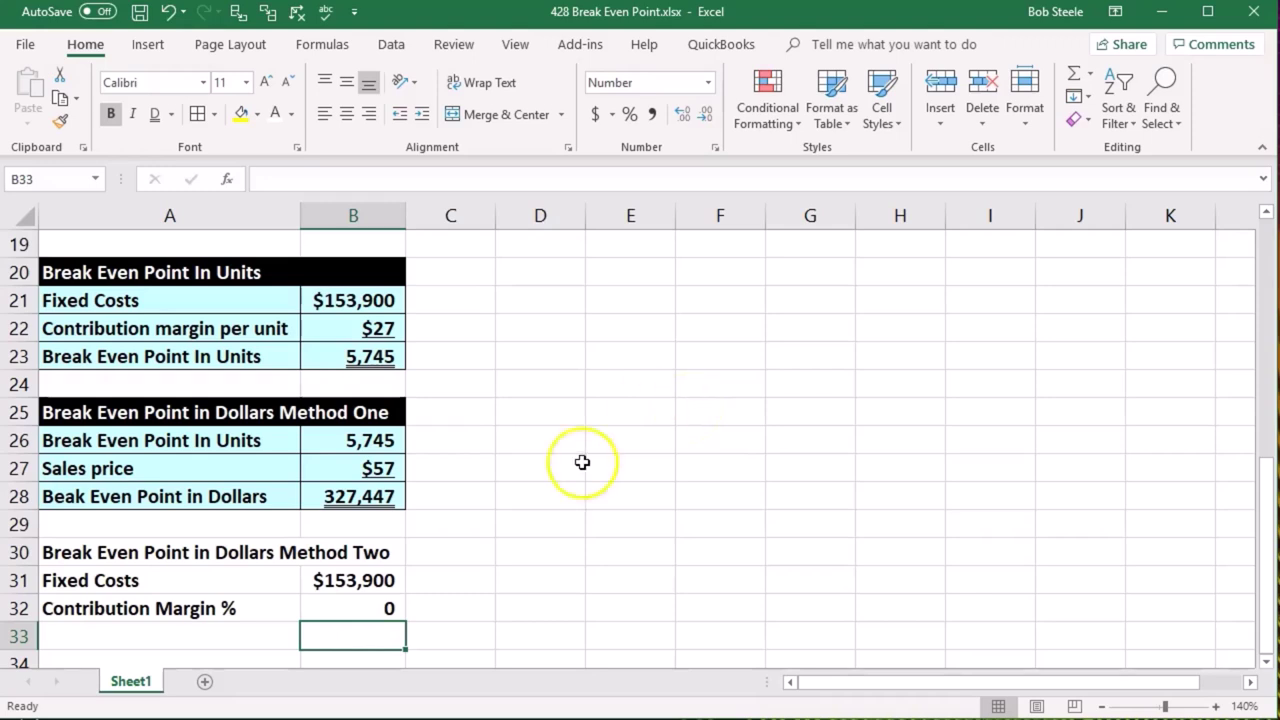
# - Format the contribution margin in B32 as a percentage without decimals
pyautogui.click(388, 606)
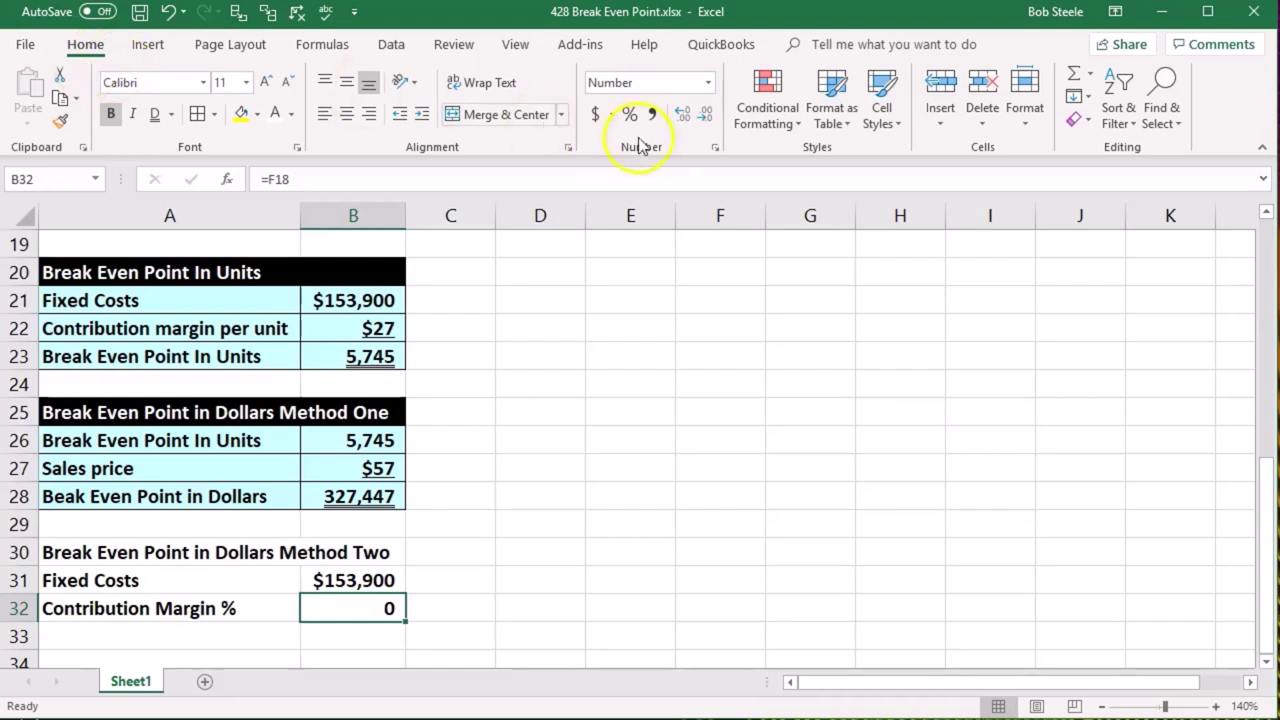
pyautogui.click(683, 115)
pyautogui.click(683, 115)
pyautogui.click(683, 115)
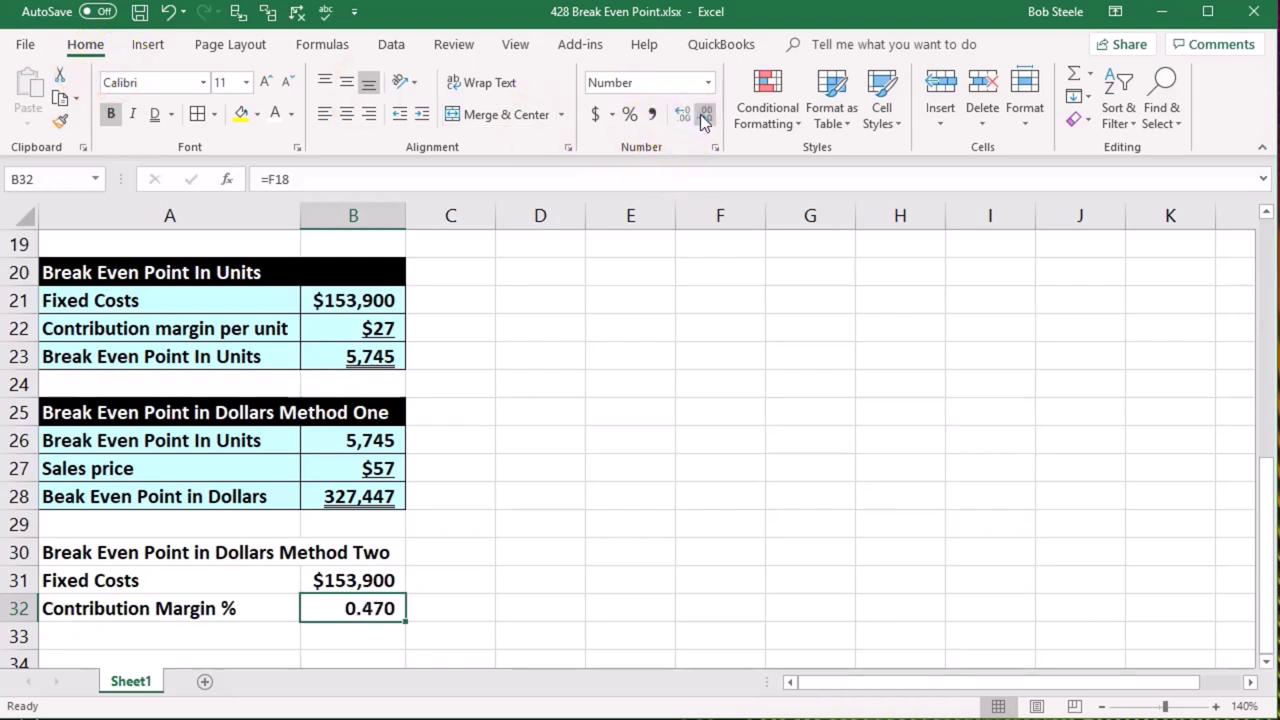
pyautogui.click(703, 115)
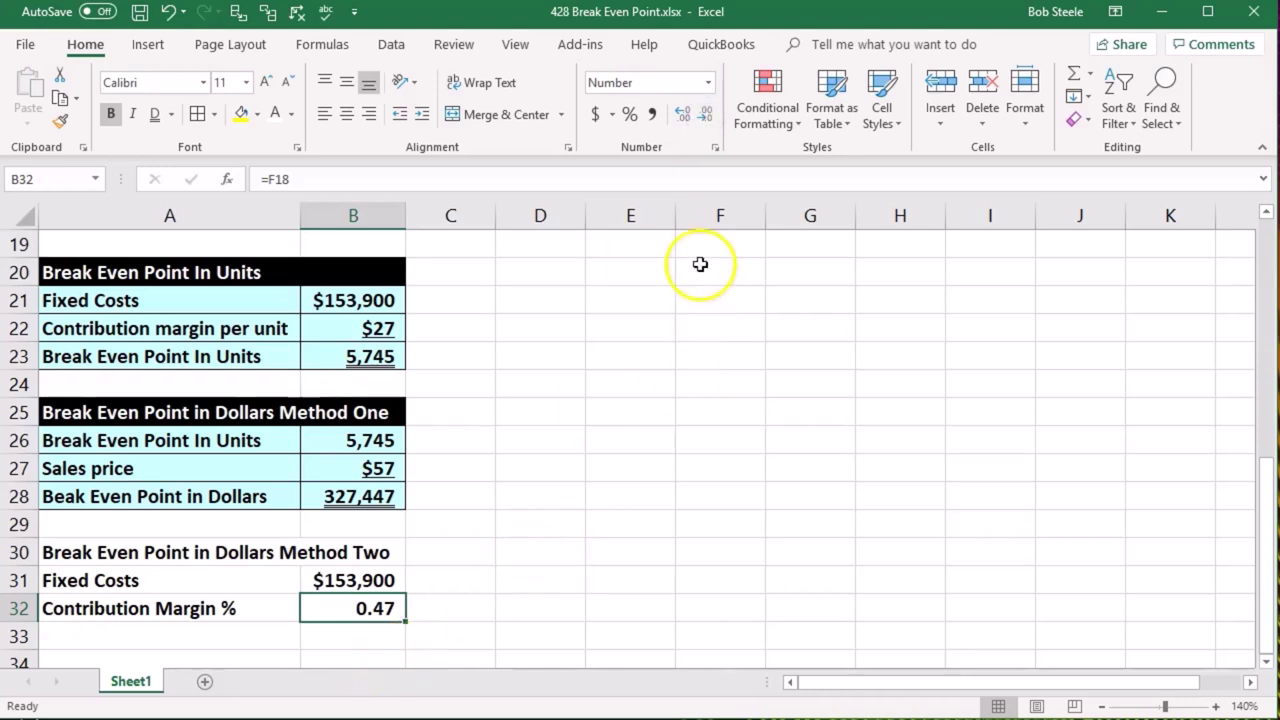
pyautogui.click(629, 116)
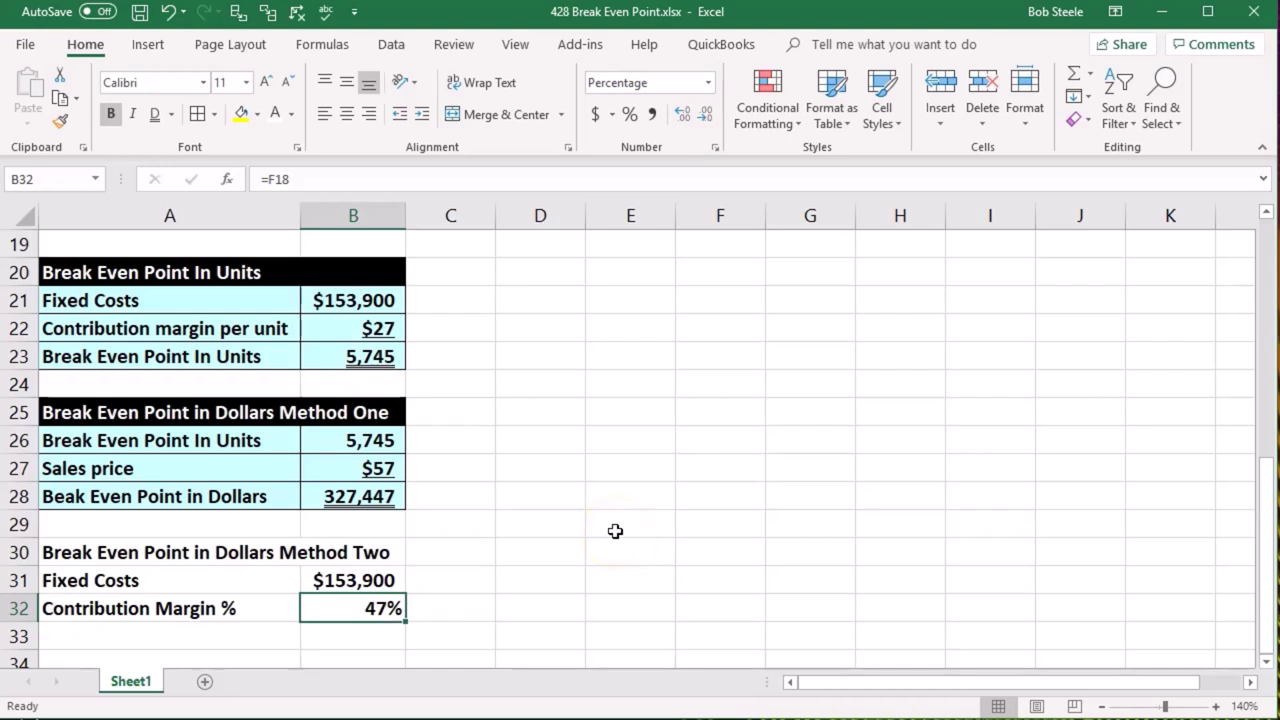
# - Label A33 below Contribution Margin % by linking it to the Method One result label with =A28
pyautogui.click(180, 640)
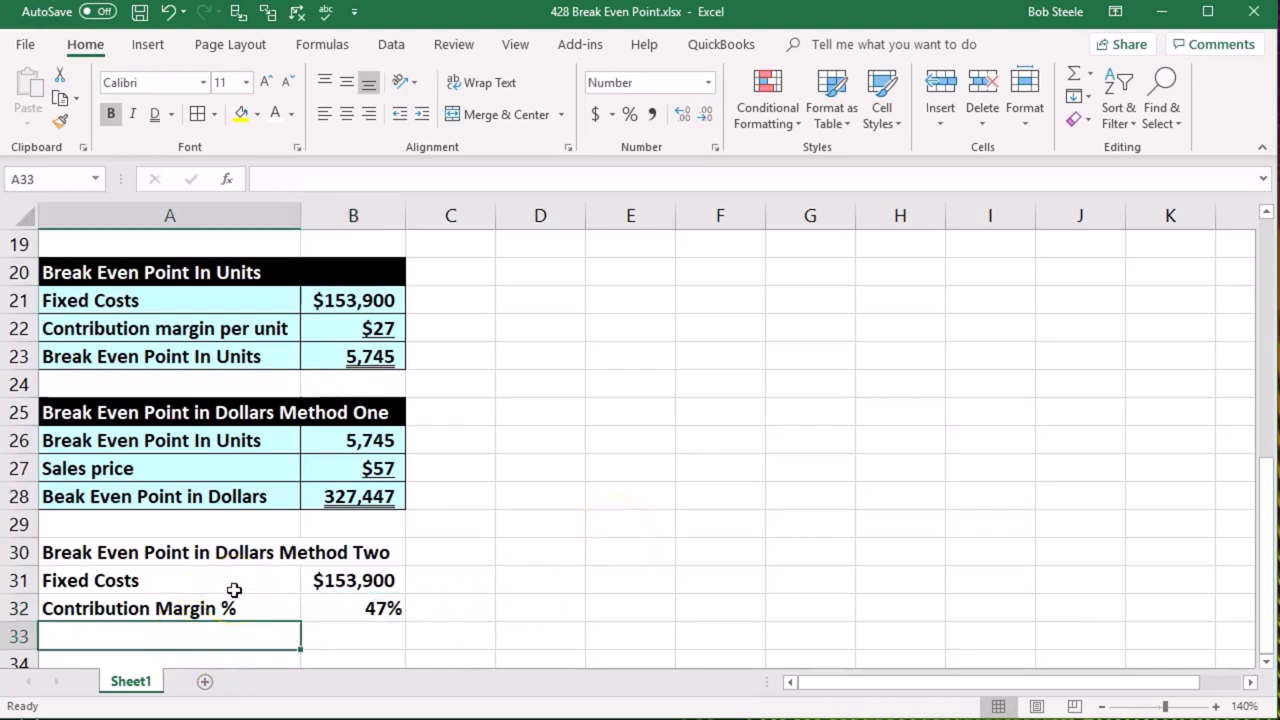
pyautogui.write('=')
pyautogui.press('Up')
pyautogui.press('Up')
pyautogui.press('Up')
pyautogui.press('Up')
pyautogui.press('Up')
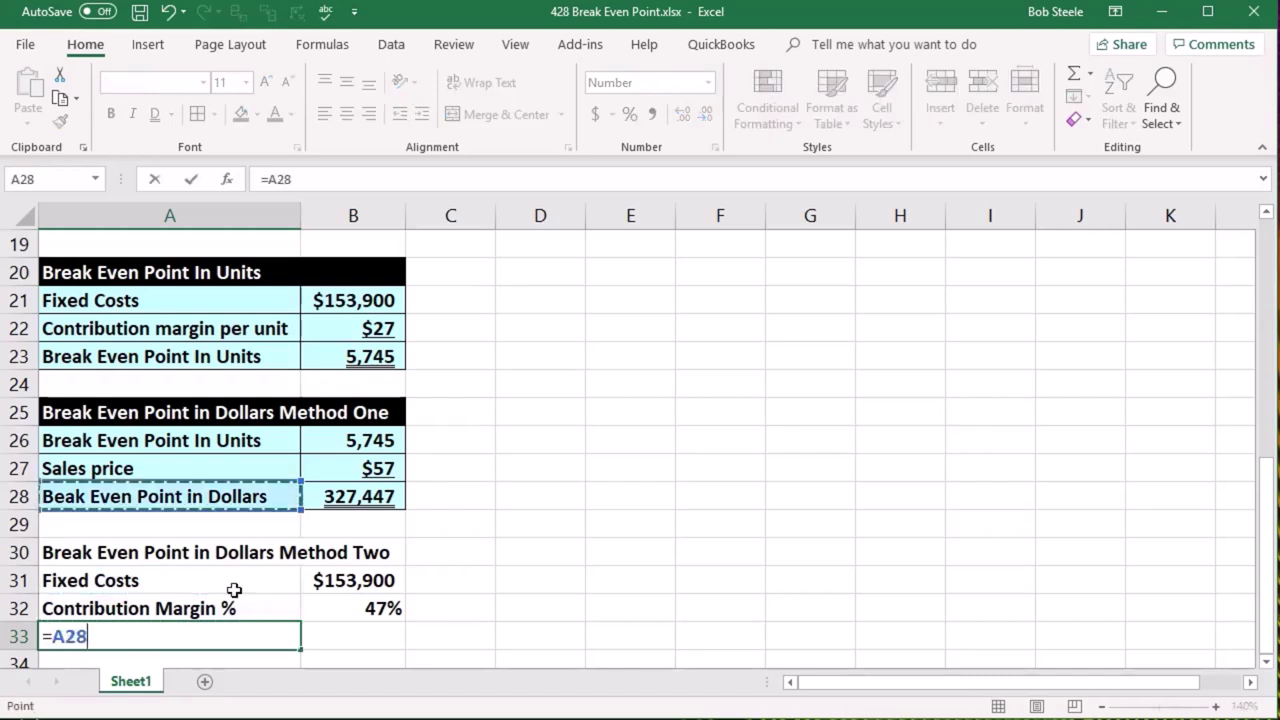
pyautogui.press('Tab')
pyautogui.scroll(-1, 251, 577)
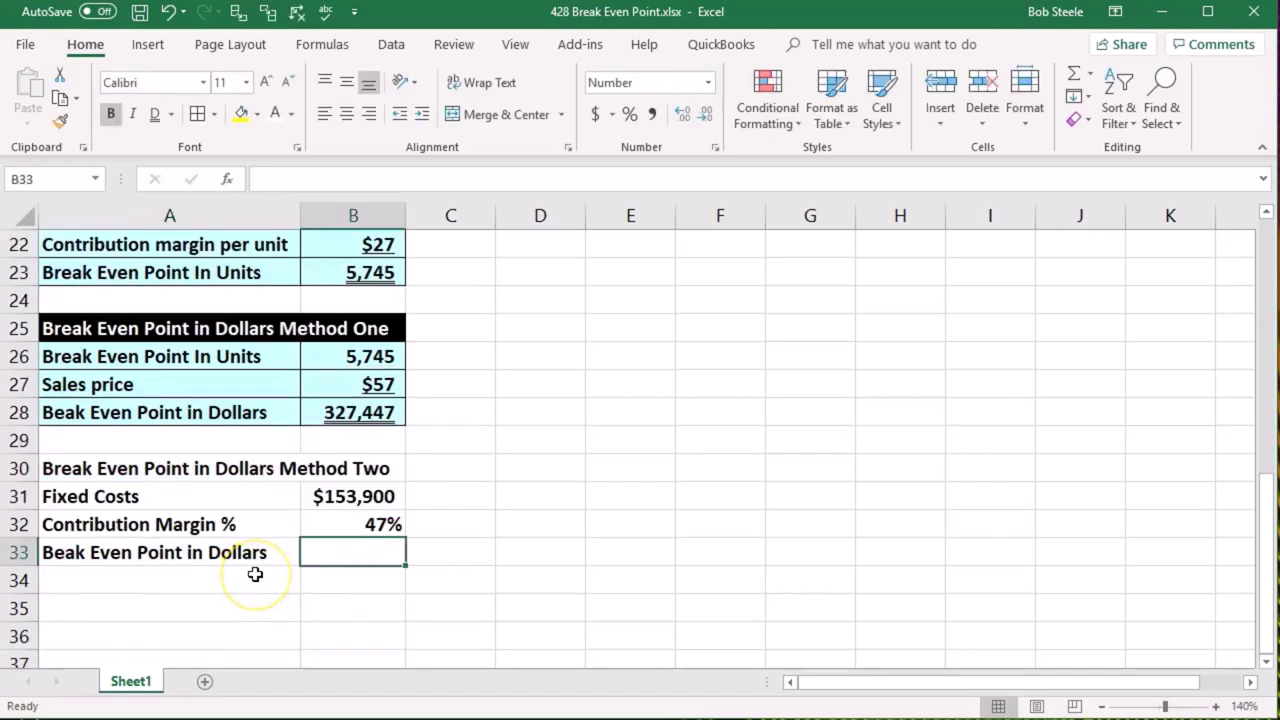
# - Divide the fixed costs of 153900 by .47 in the Windows Calculator, then dismiss the calculator
pyautogui.press('XF86Calculator')
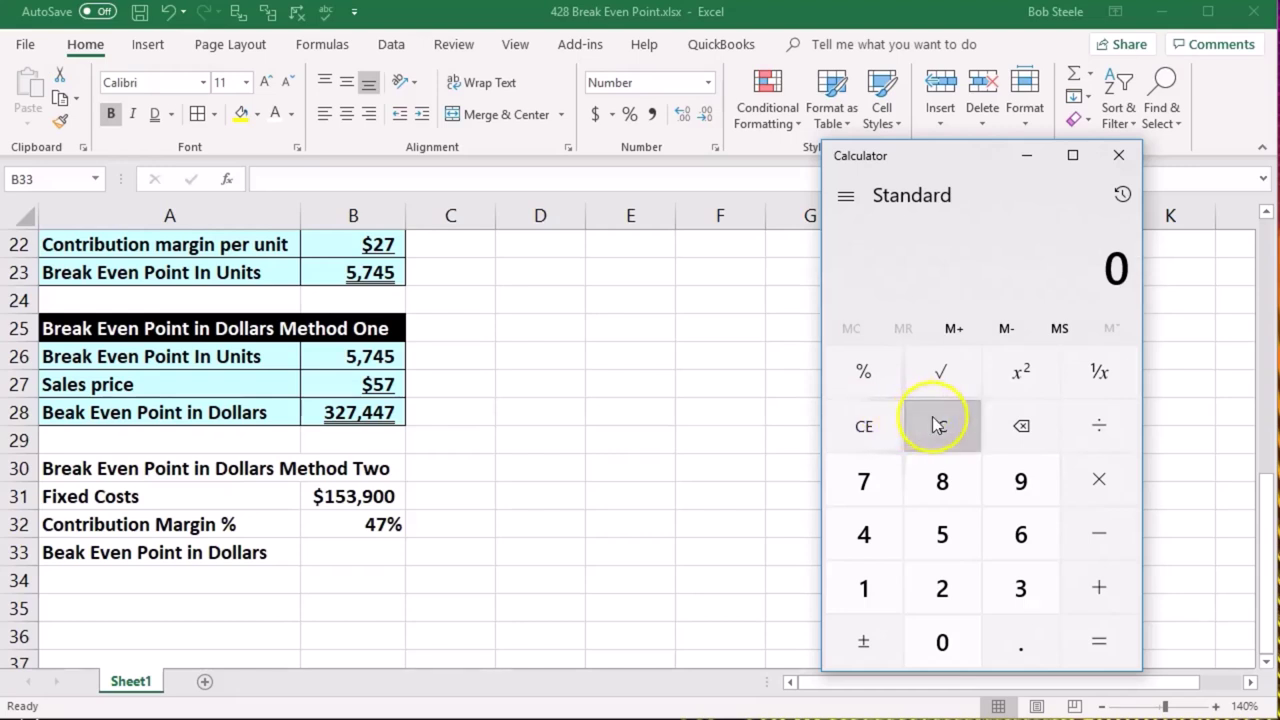
pyautogui.write('153900')
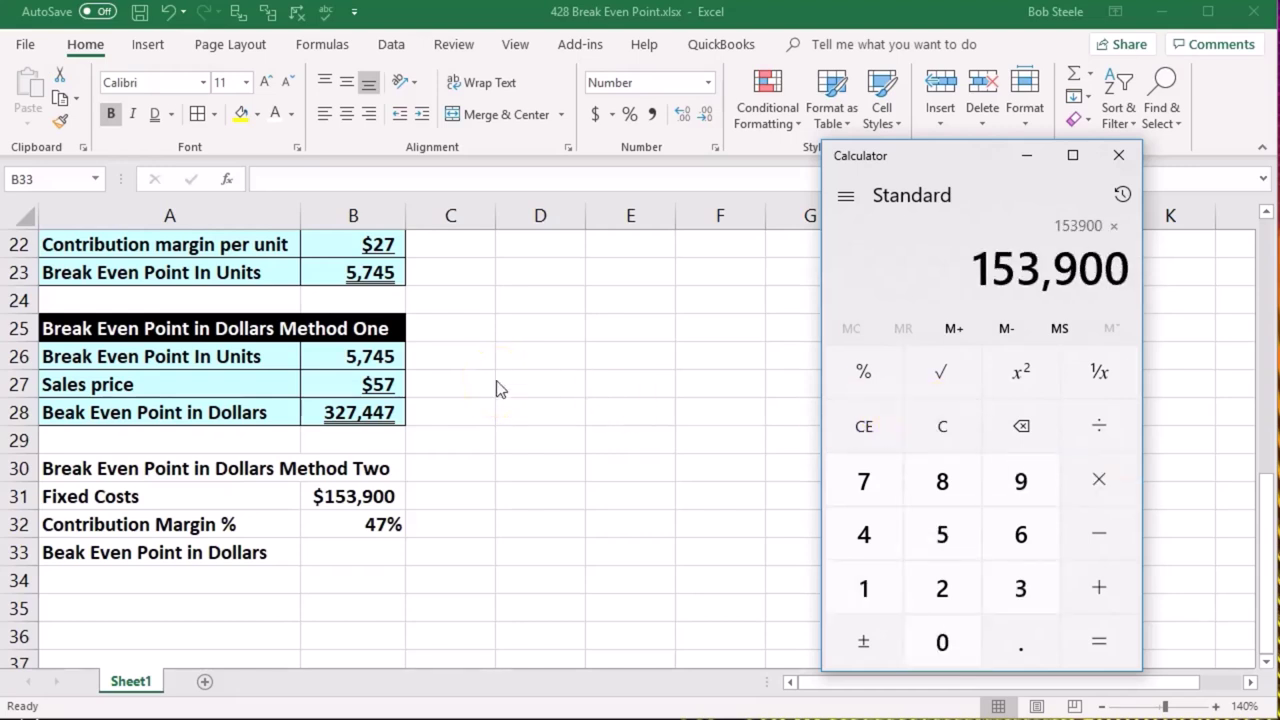
pyautogui.write('.47')
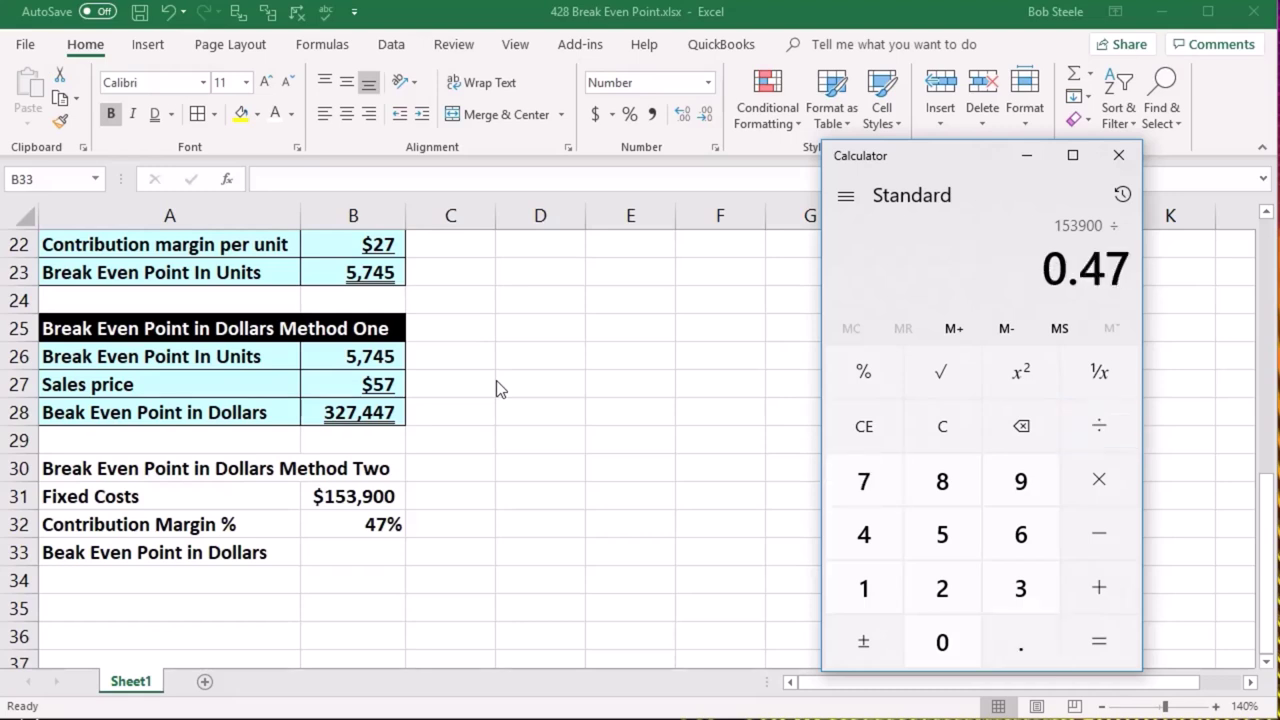
pyautogui.press('Return')
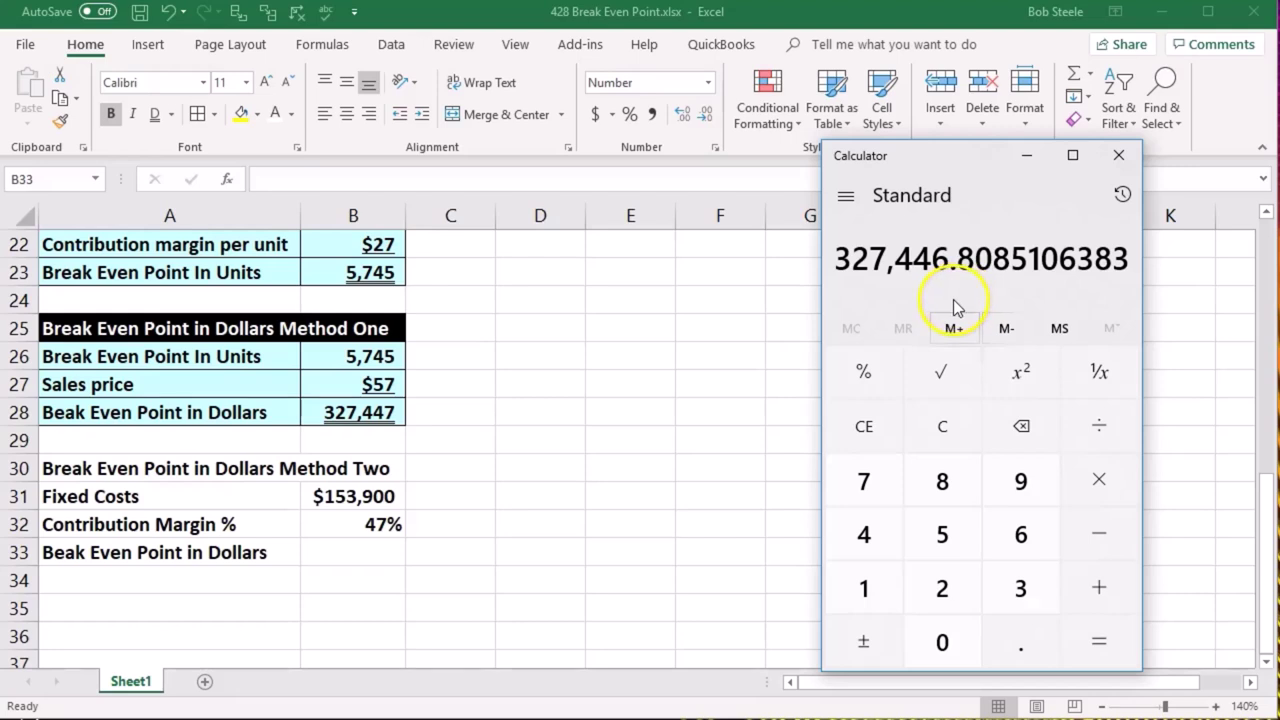
pyautogui.click(1117, 160)
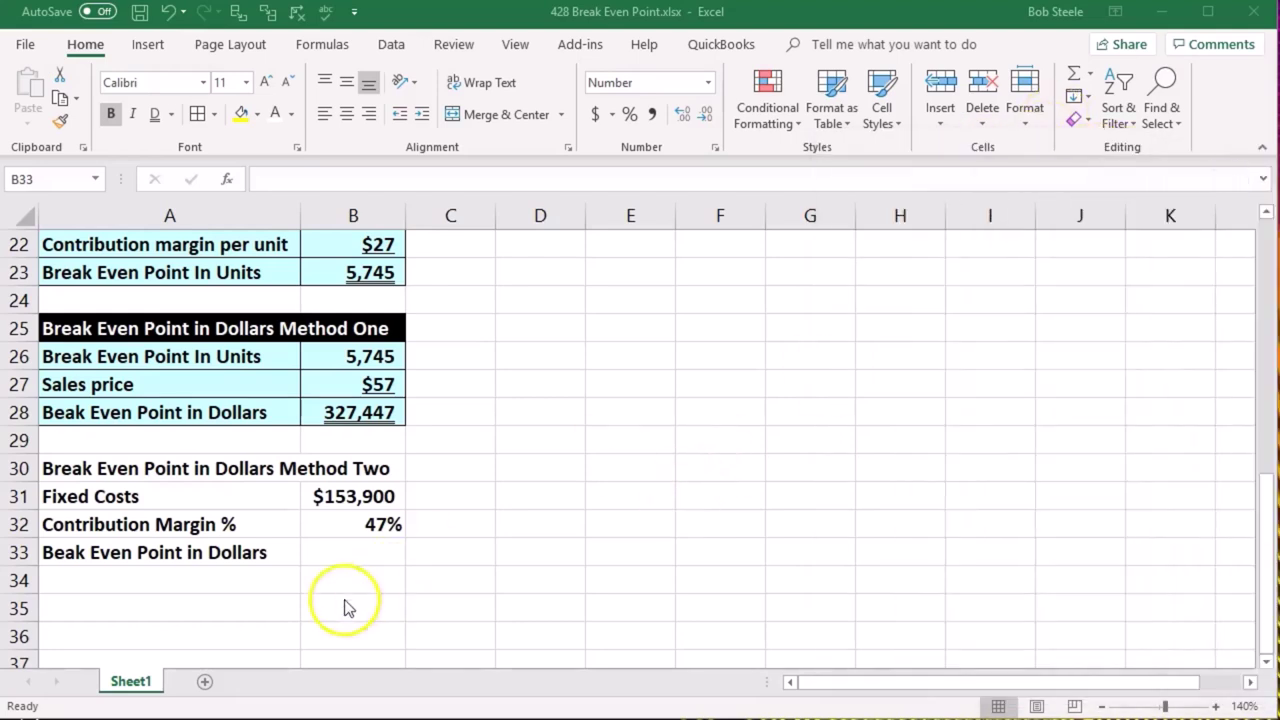
# - Calculate the Method Two break even point in dollars in B33 with the formula =B31/B32
pyautogui.write('=')
pyautogui.press('Up')
pyautogui.press('Up')
pyautogui.write('/')
pyautogui.click(340, 523)
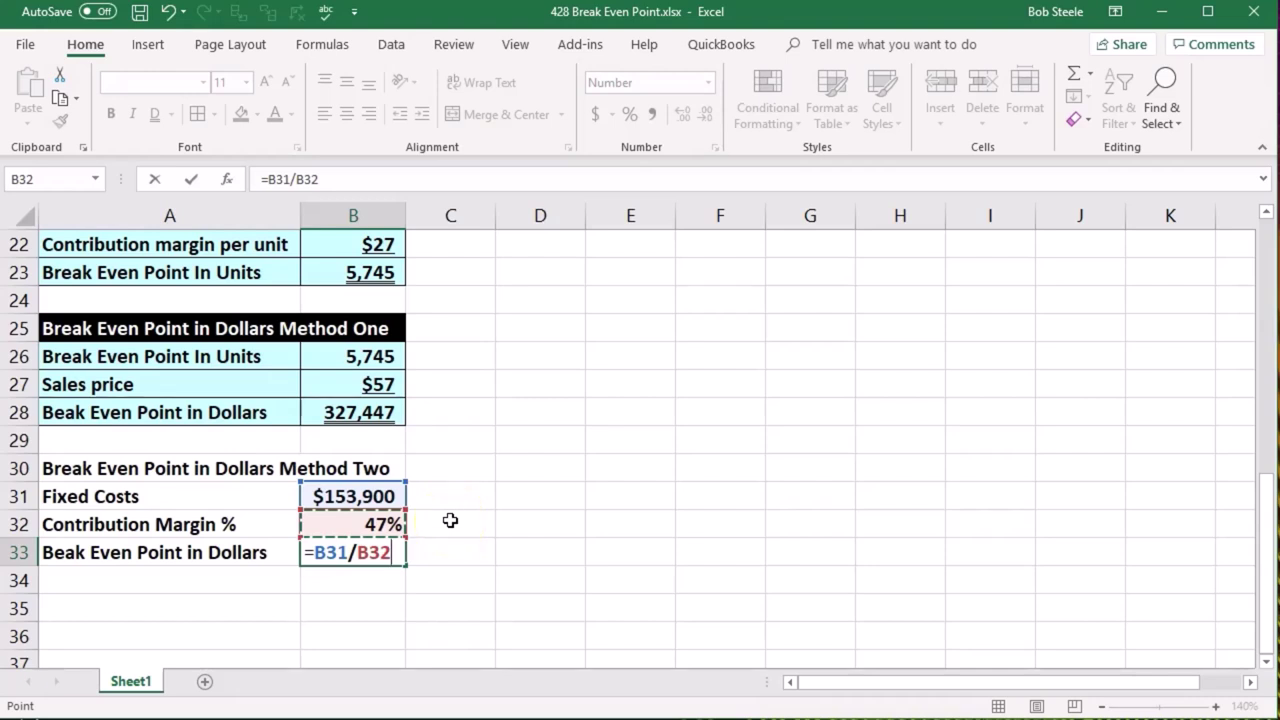
pyautogui.press('Return')
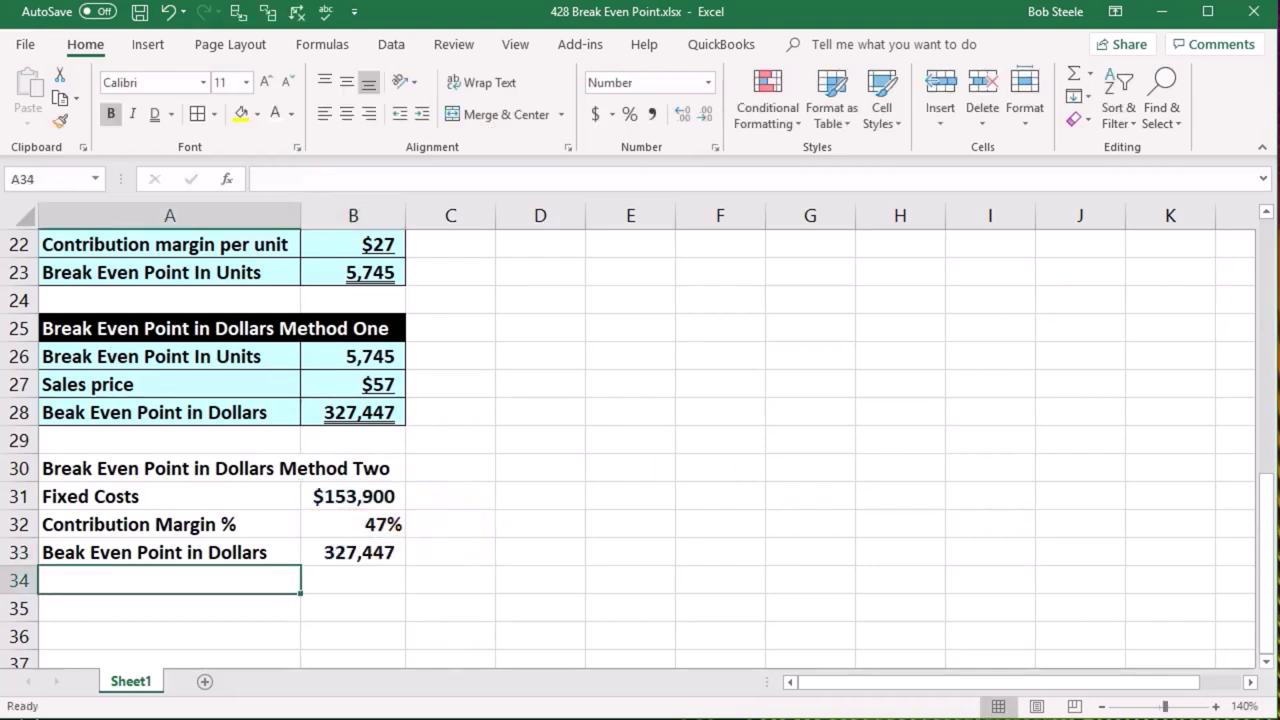
# - Compare B33 with the calculator result by widening column B and showing the break even point with five decimals
pyautogui.hotkey('alt', 'Tab')
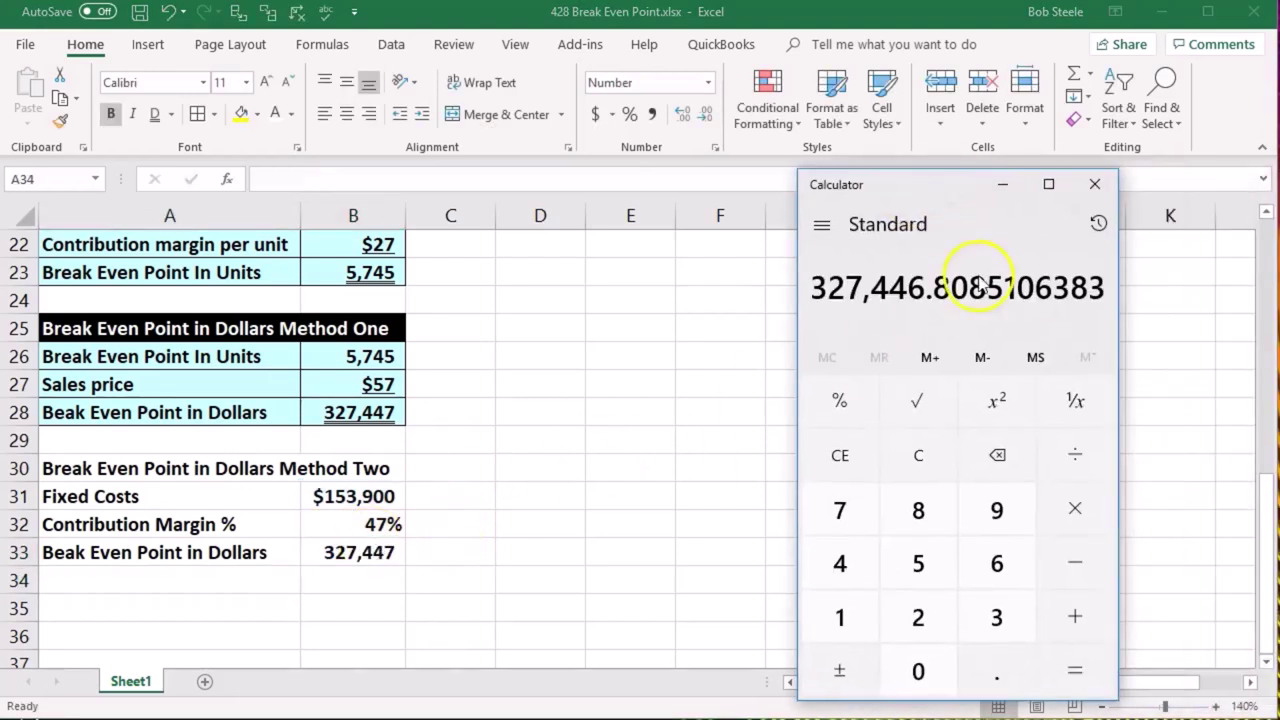
pyautogui.click(1002, 184)
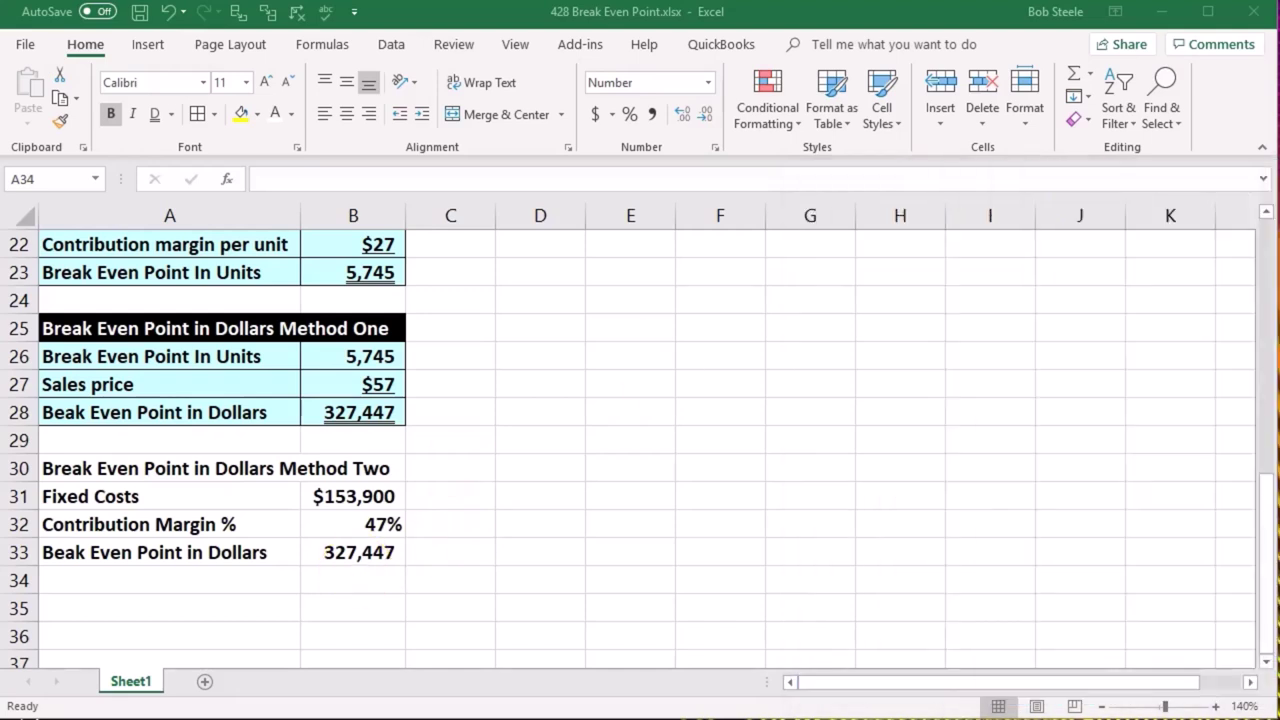
pyautogui.click(380, 548)
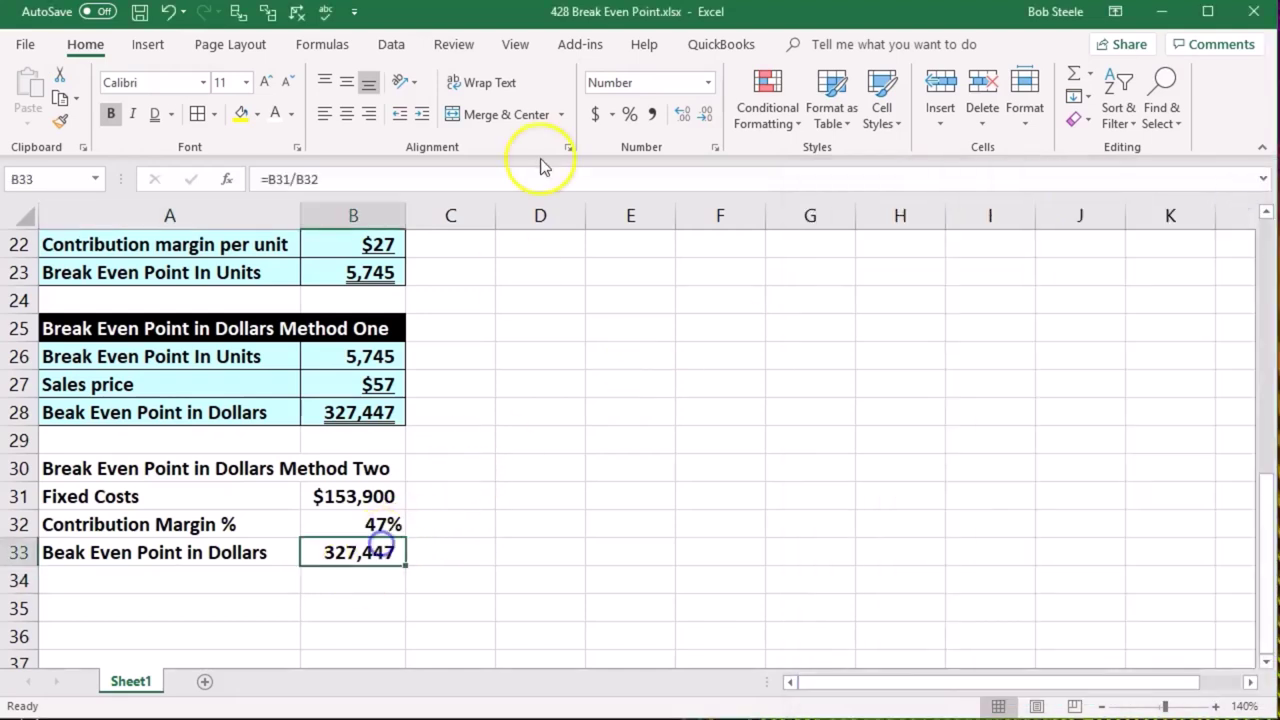
pyautogui.click(686, 114)
pyautogui.click(686, 114)
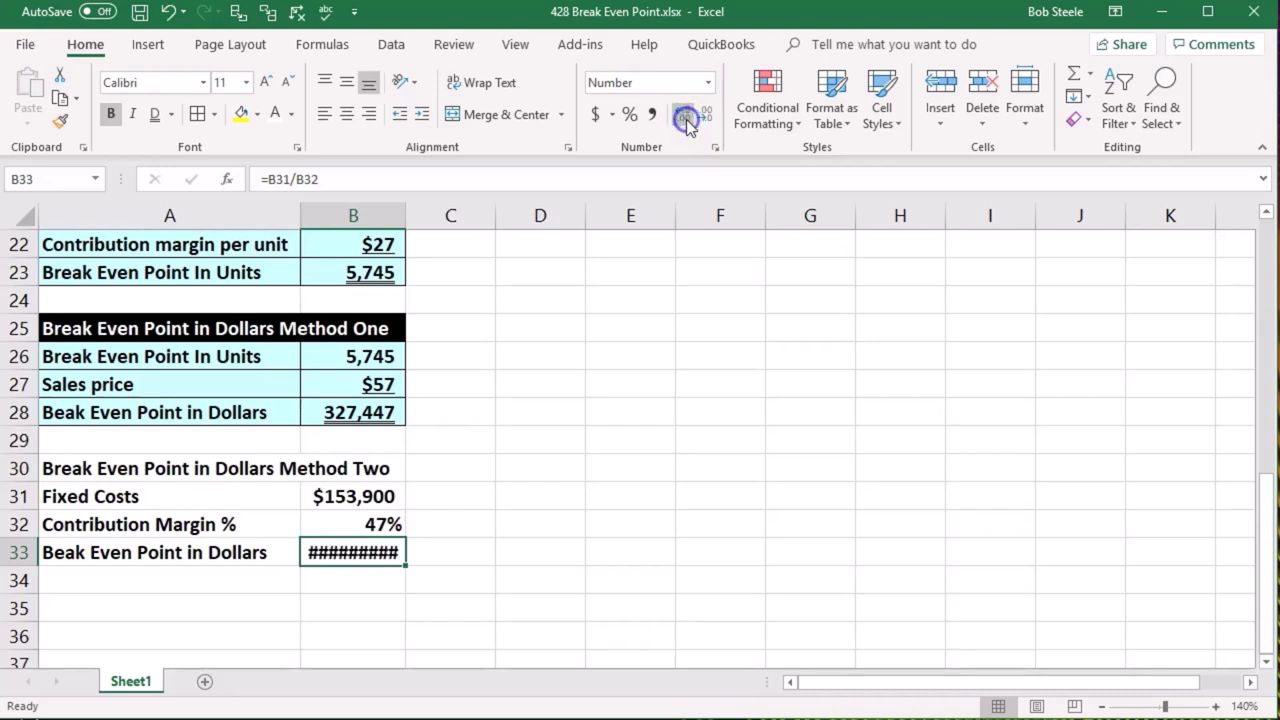
pyautogui.moveTo(404, 216); pyautogui.dragTo(447, 230)
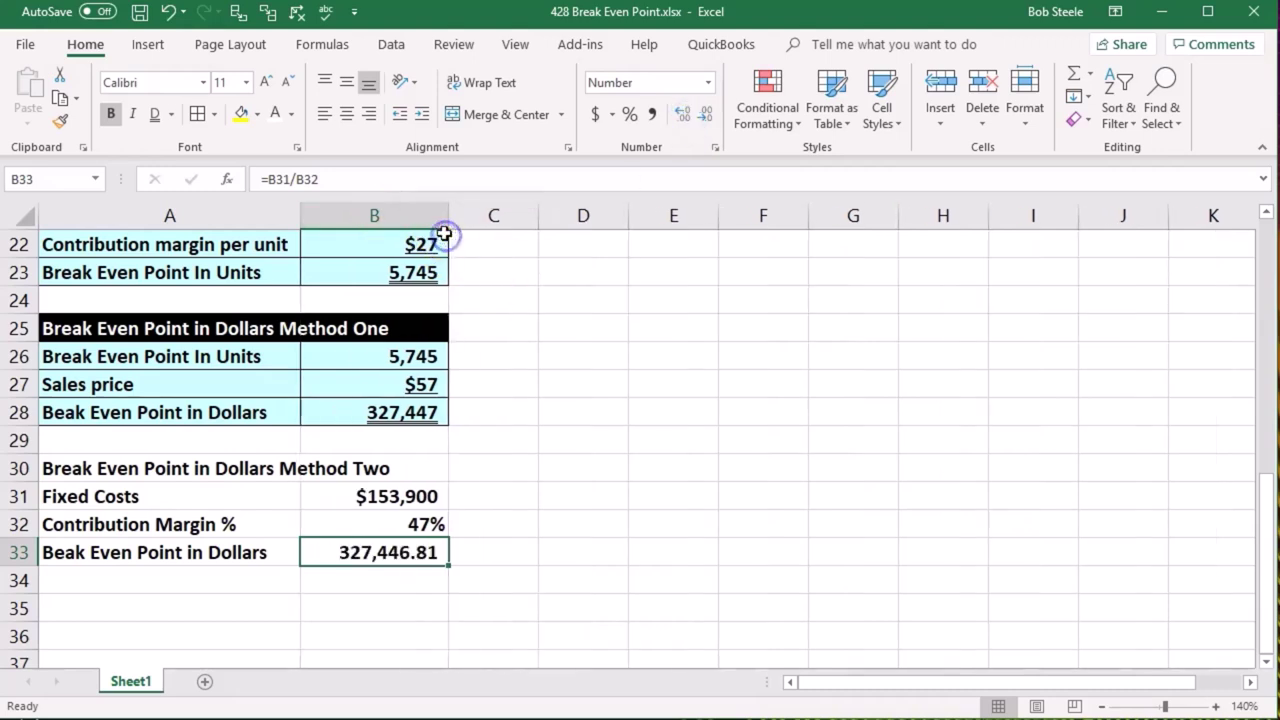
pyautogui.click(681, 114)
pyautogui.click(681, 114)
pyautogui.click(681, 114)
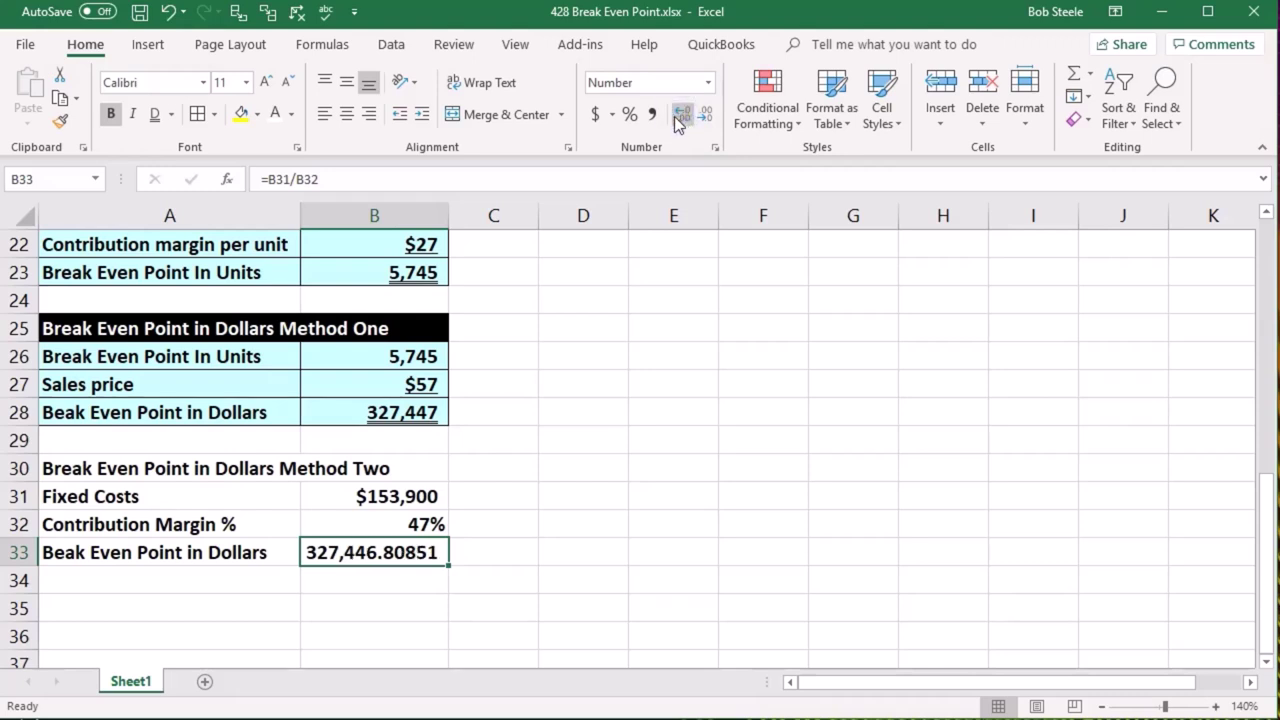
# - Show the break even point in B33 without decimals and narrow column B to fit the figures
pyautogui.click(708, 115)
pyautogui.click(708, 115)
pyautogui.click(708, 115)
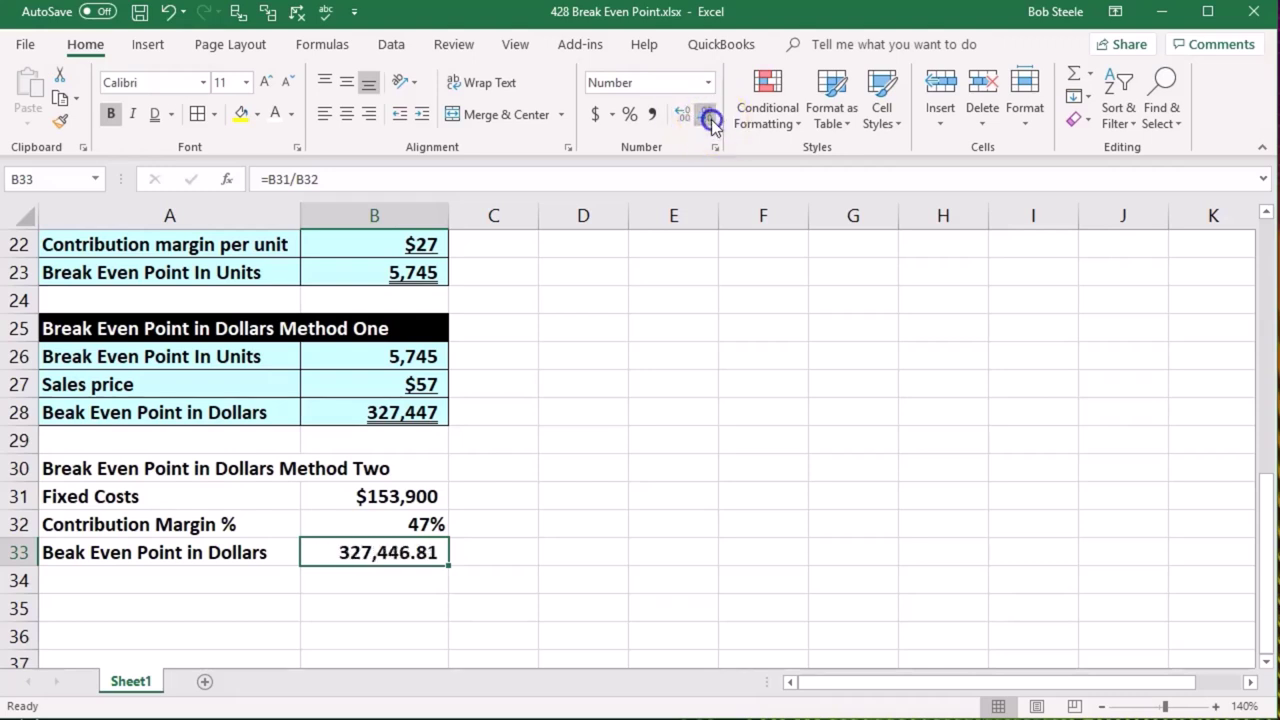
pyautogui.click(708, 115)
pyautogui.click(708, 115)
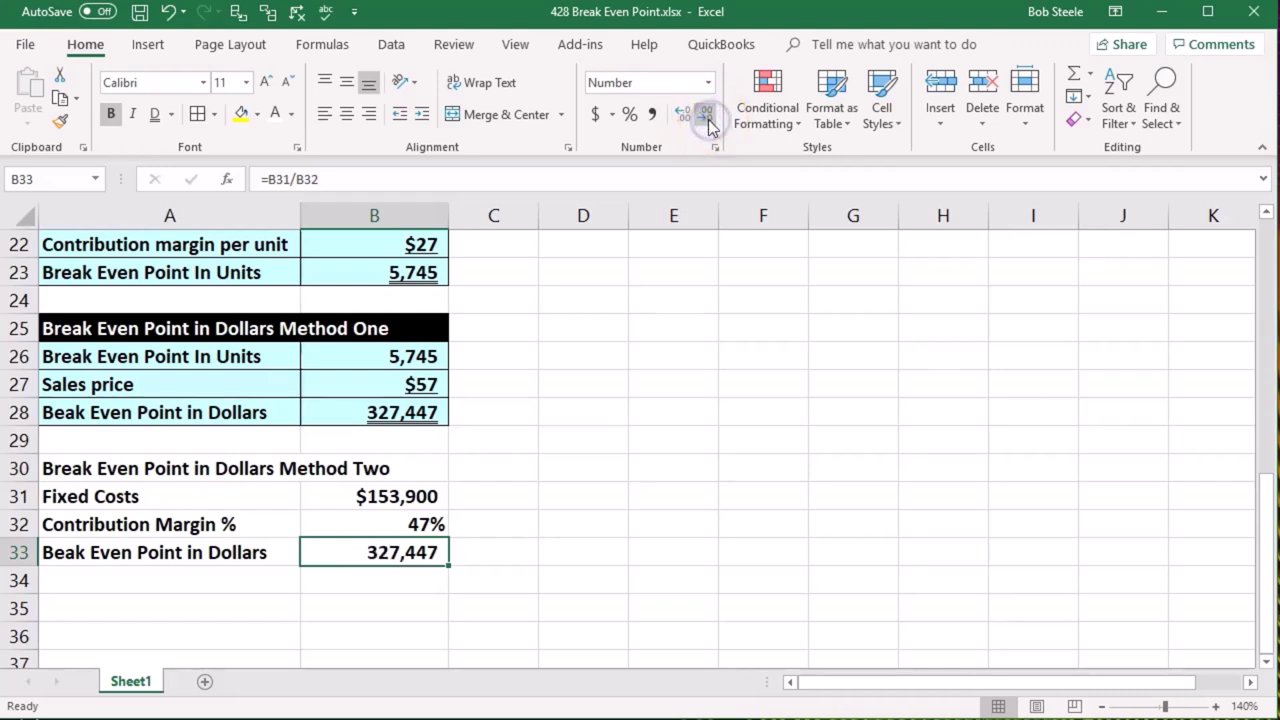
pyautogui.click(640, 328)
pyautogui.moveTo(443, 215); pyautogui.dragTo(416, 217)
pyautogui.click(560, 360)
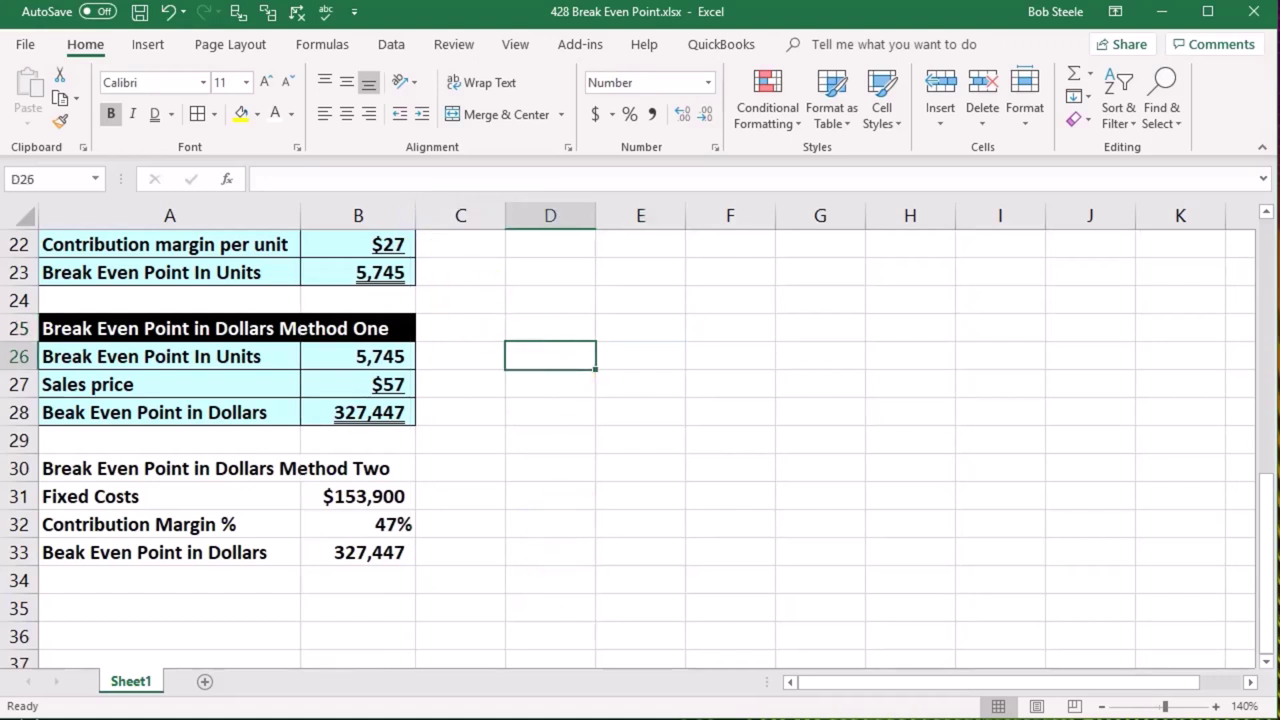
# - Apply all borders and the light blue fill to the Method Two rows A31:B33
pyautogui.click(363, 626)
pyautogui.moveTo(163, 491); pyautogui.dragTo(329, 549)
pyautogui.click(197, 113)
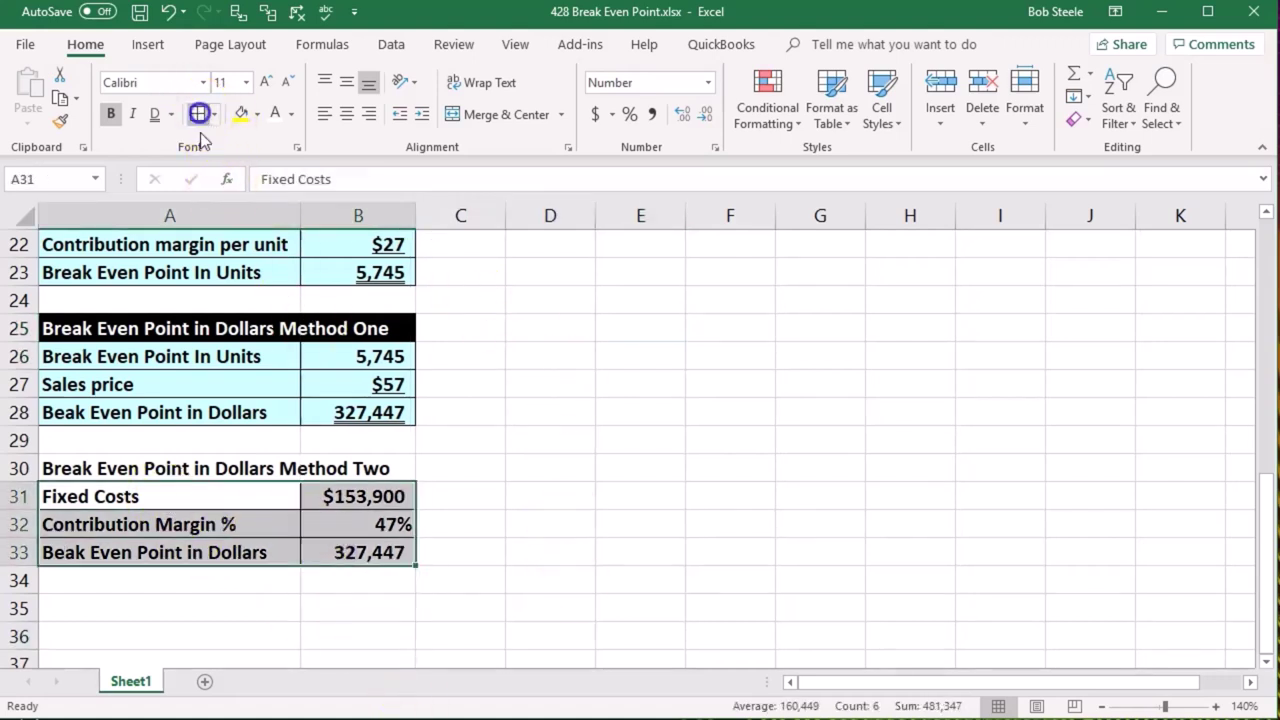
pyautogui.rightClick(156, 500)
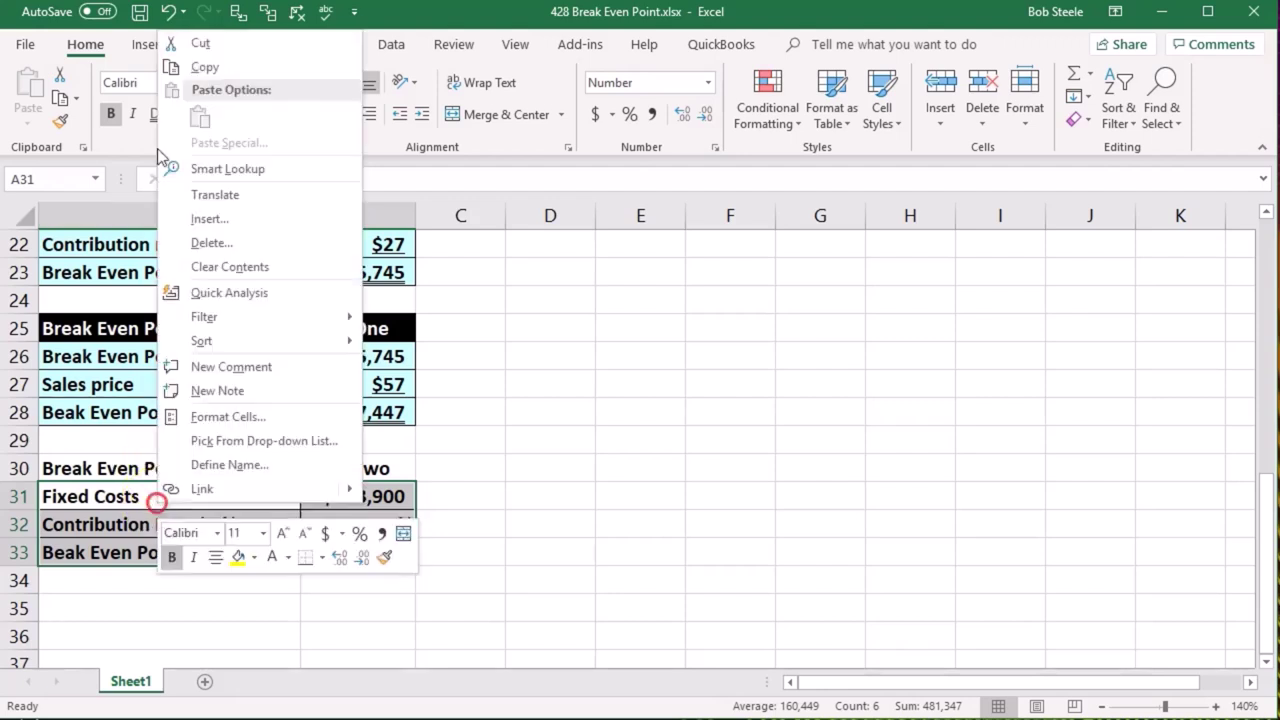
pyautogui.click(255, 557)
pyautogui.click(330, 610)
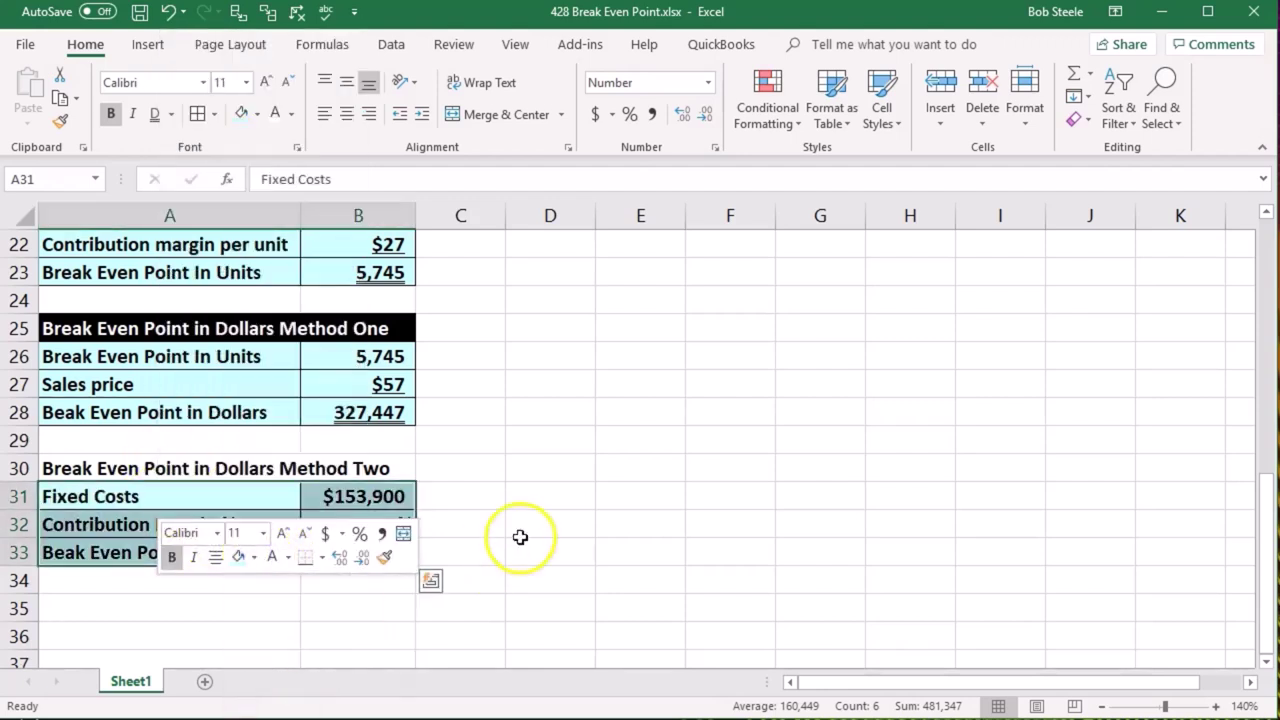
pyautogui.click(519, 536)
# - Format the Method Two heading in A30:B30 with black fill and white text
pyautogui.moveTo(180, 468); pyautogui.dragTo(343, 476)
pyautogui.rightClick(345, 470)
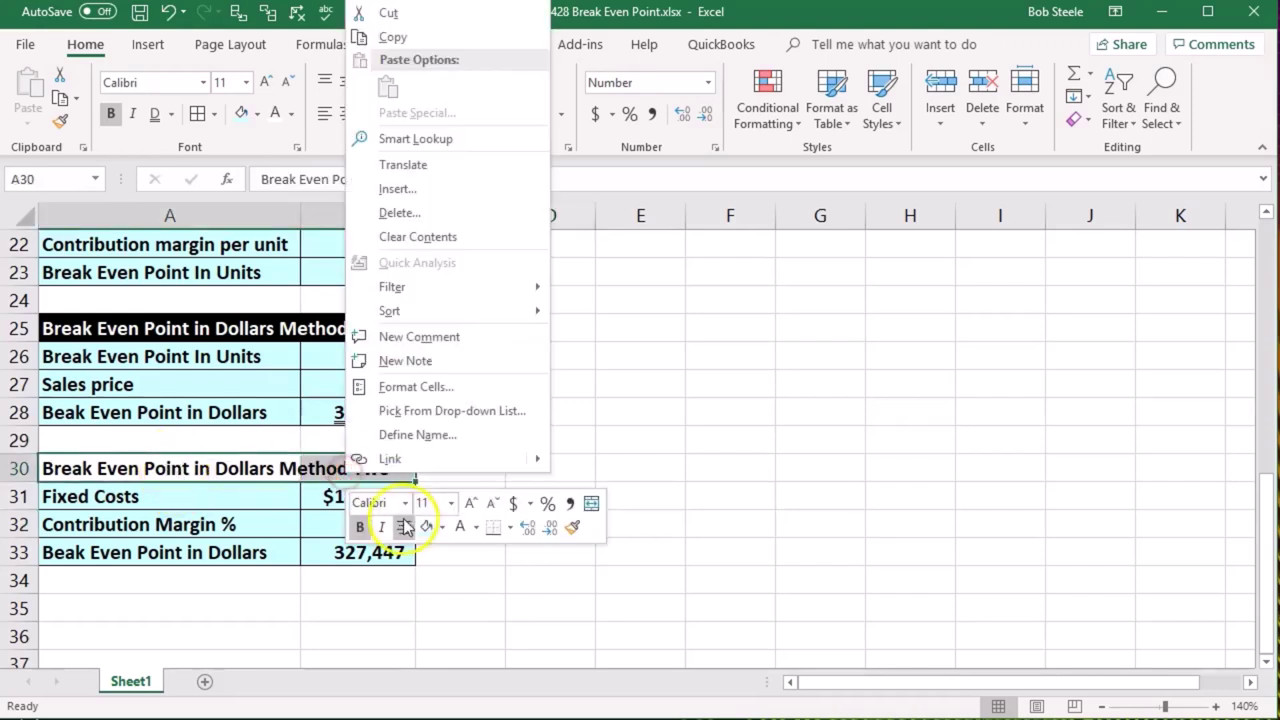
pyautogui.click(257, 114)
pyautogui.click(265, 160)
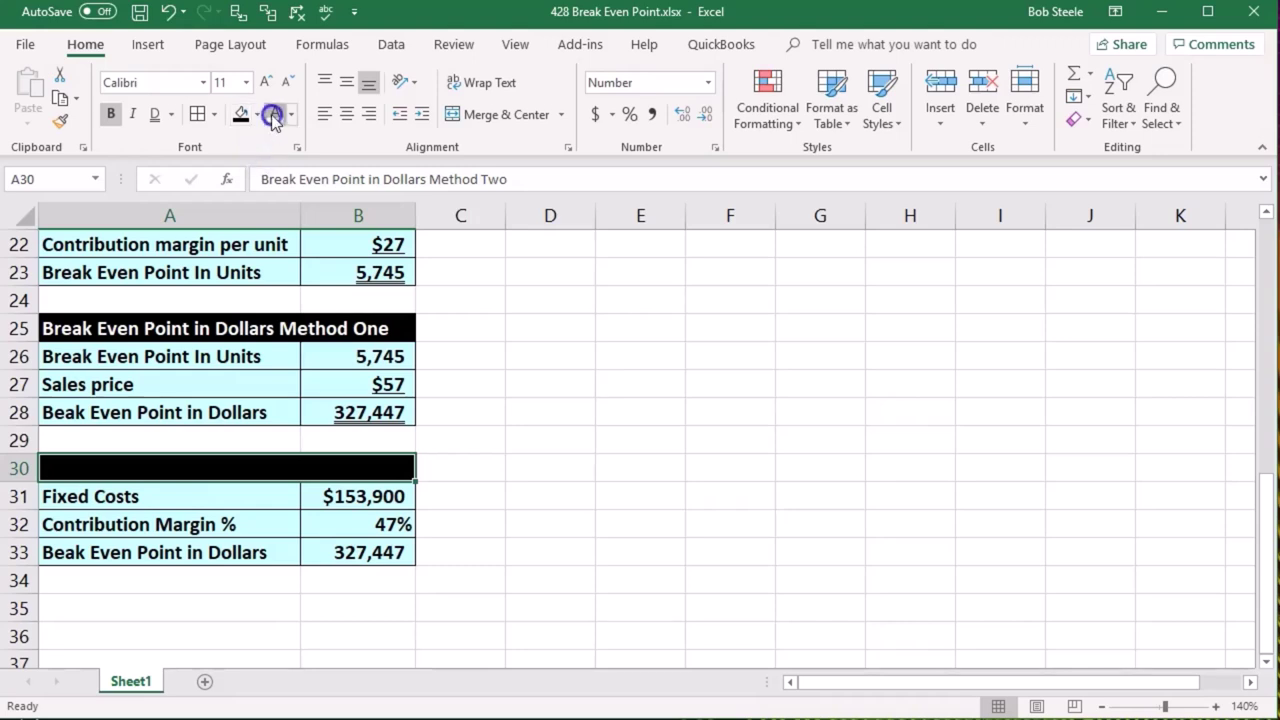
pyautogui.click(272, 114)
pyautogui.click(263, 491)
# - Underline the contribution margin percentage in B32 and double underline the break even point in B33
pyautogui.click(380, 520)
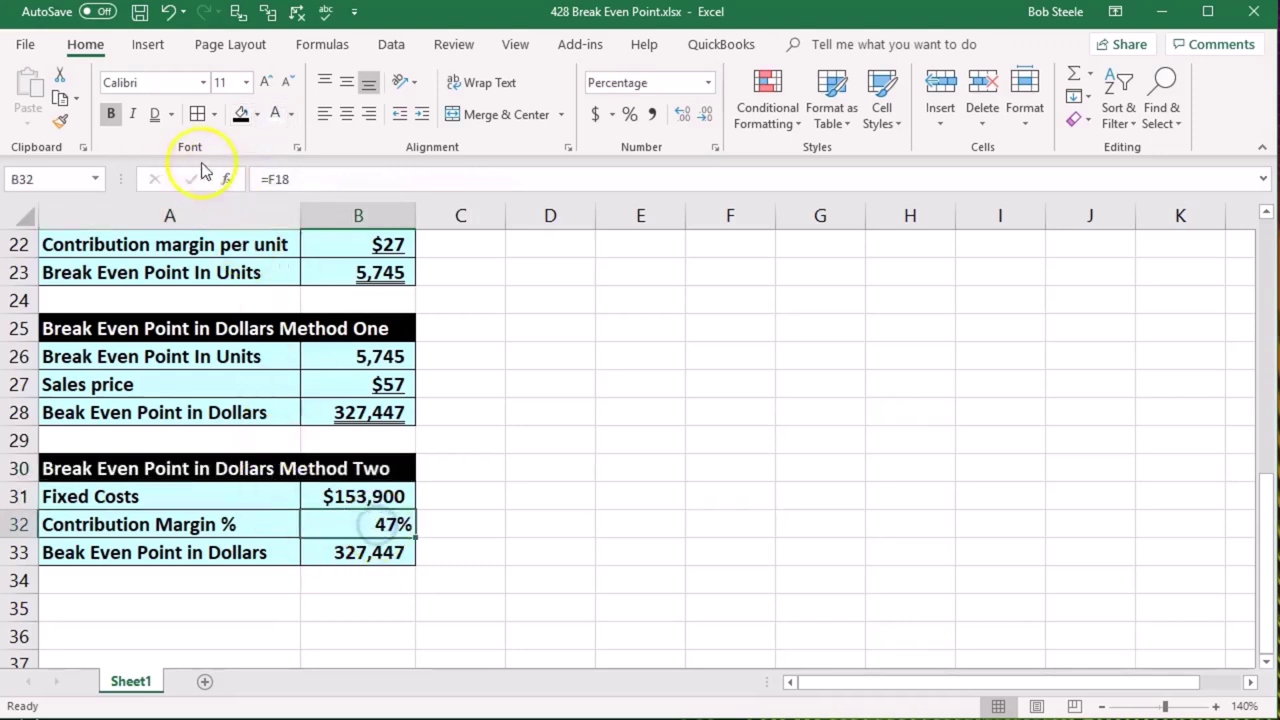
pyautogui.click(171, 114)
pyautogui.click(172, 134)
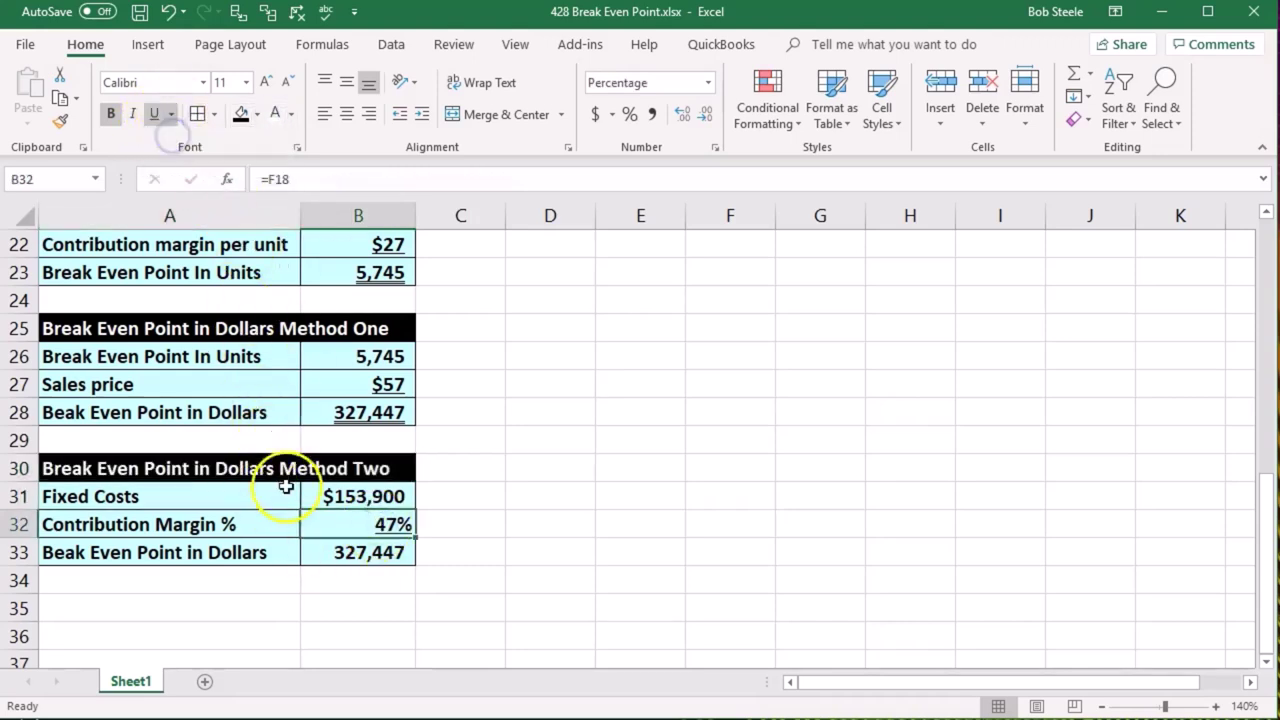
pyautogui.click(345, 550)
pyautogui.click(171, 114)
pyautogui.click(191, 162)
pyautogui.click(329, 468)
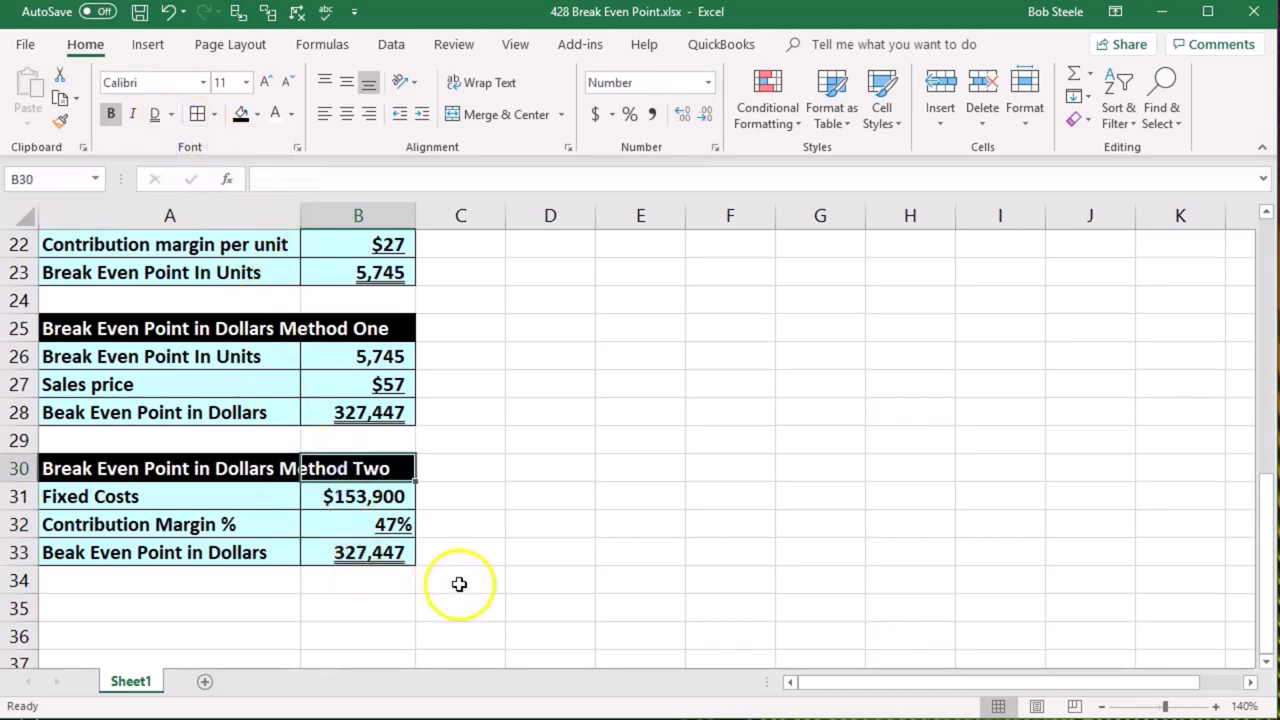
# - Review the contribution margin per unit table and the break even point in units calculation
pyautogui.scroll(4, 459, 584)
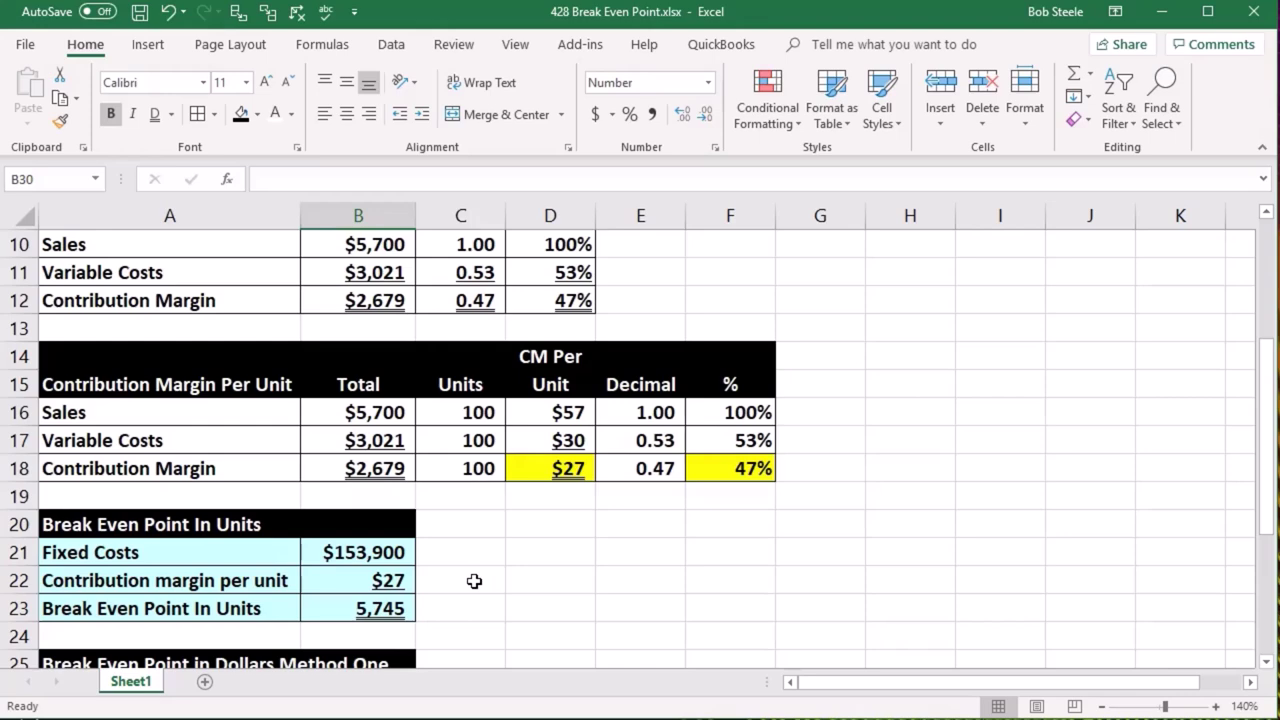
pyautogui.scroll(-1, 474, 581)
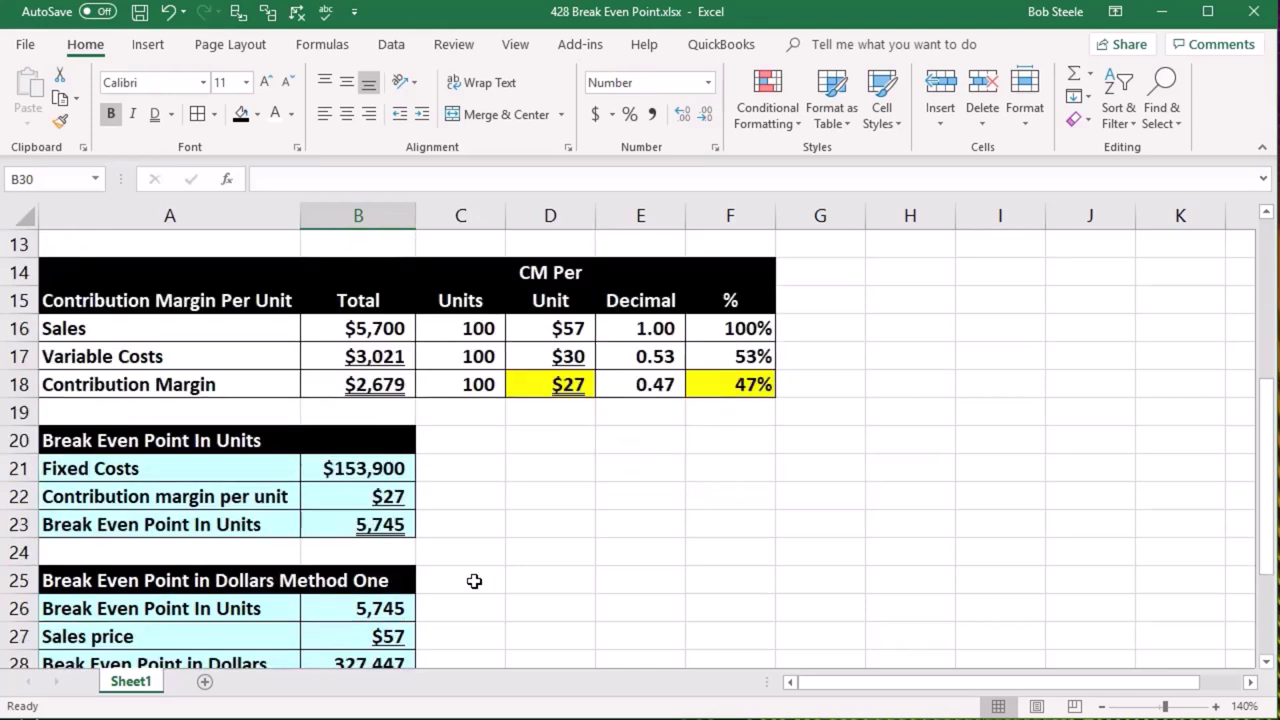
pyautogui.moveTo(137, 440); pyautogui.dragTo(343, 440)
pyautogui.moveTo(137, 476); pyautogui.dragTo(180, 517)
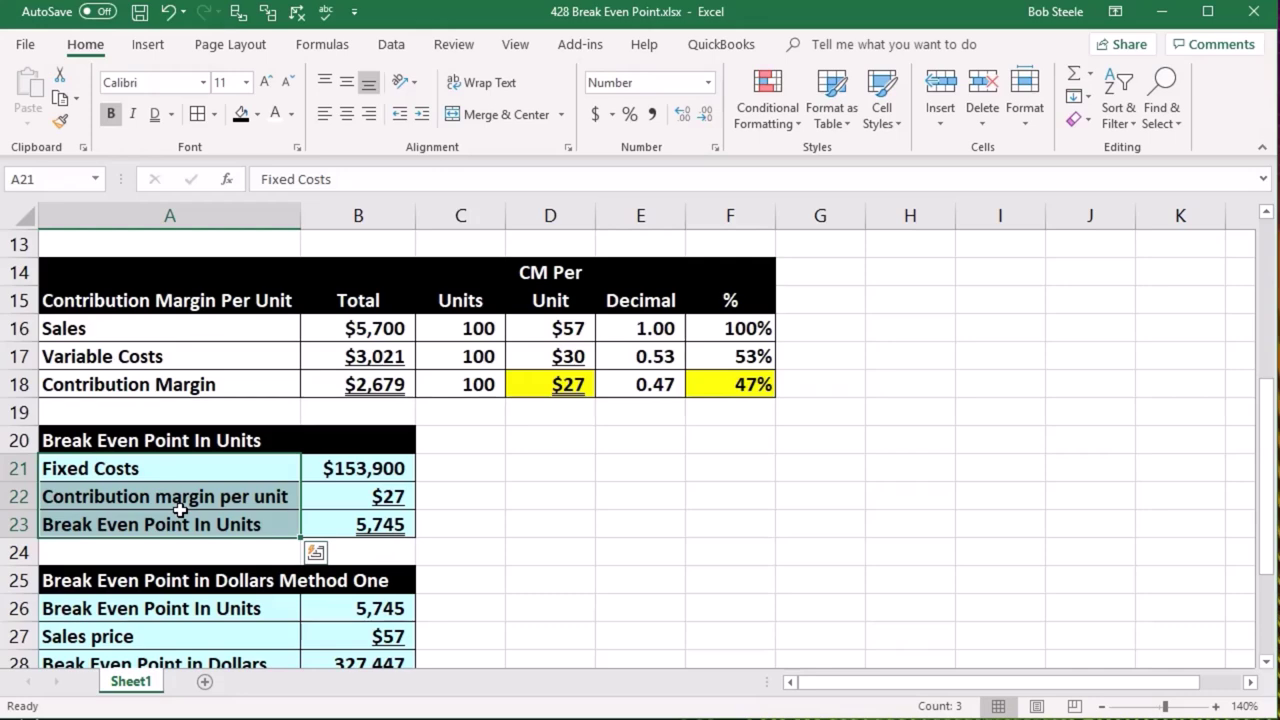
pyautogui.click(471, 549)
pyautogui.scroll(-1, 470, 551)
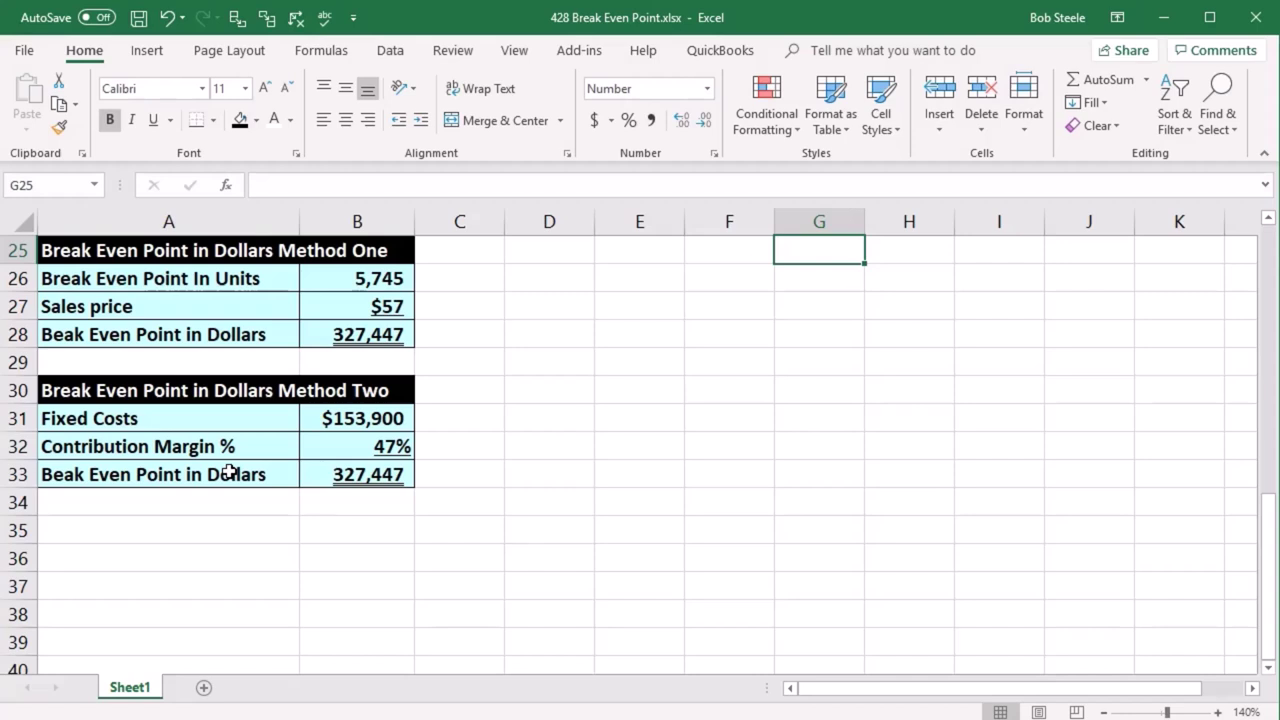
# - Enter the heading Test Break Even Point in A35 and the labels Sales and Variable costs in A36:A37
pyautogui.click(136, 536)
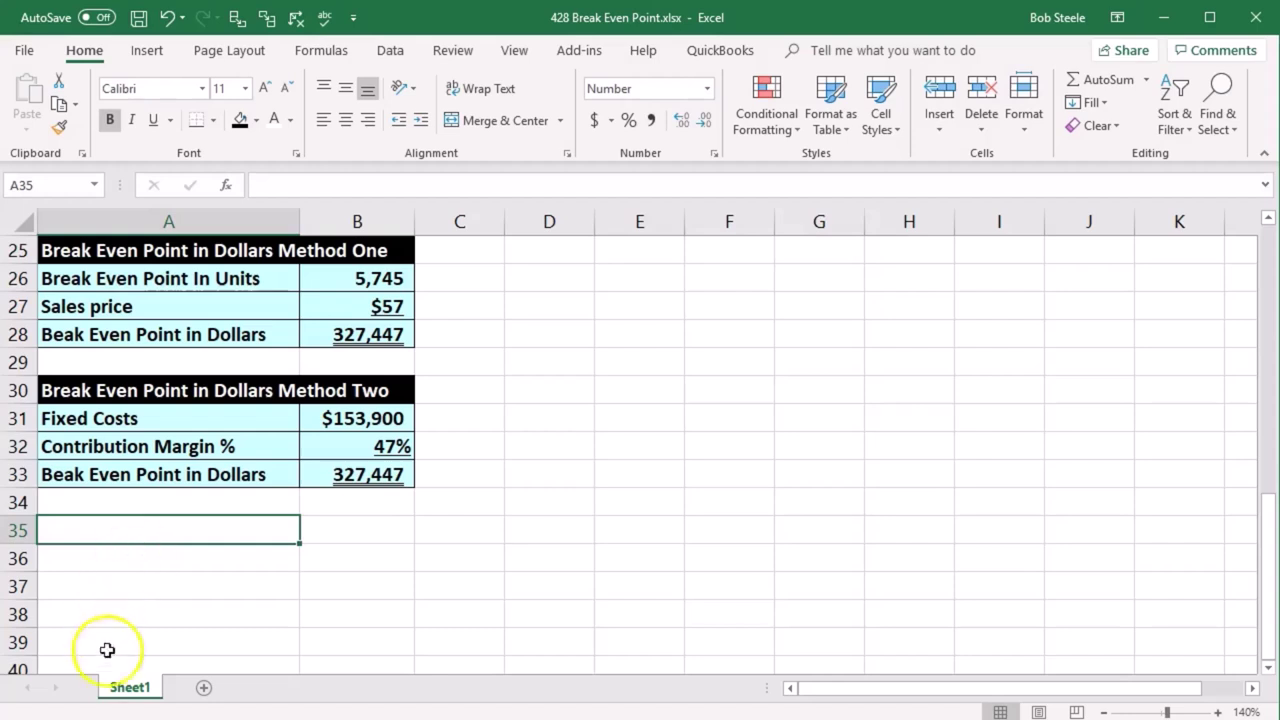
pyautogui.write('Test Break Even Point')
pyautogui.press('Return')
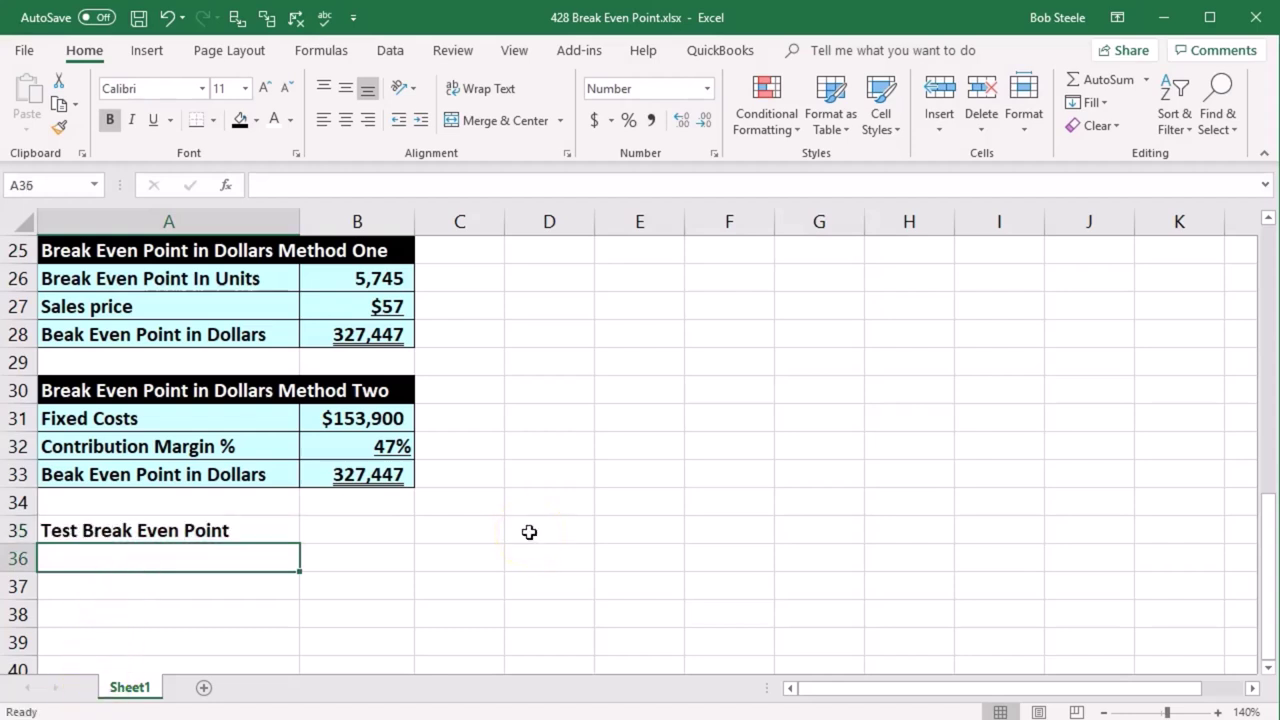
pyautogui.write('Sa')
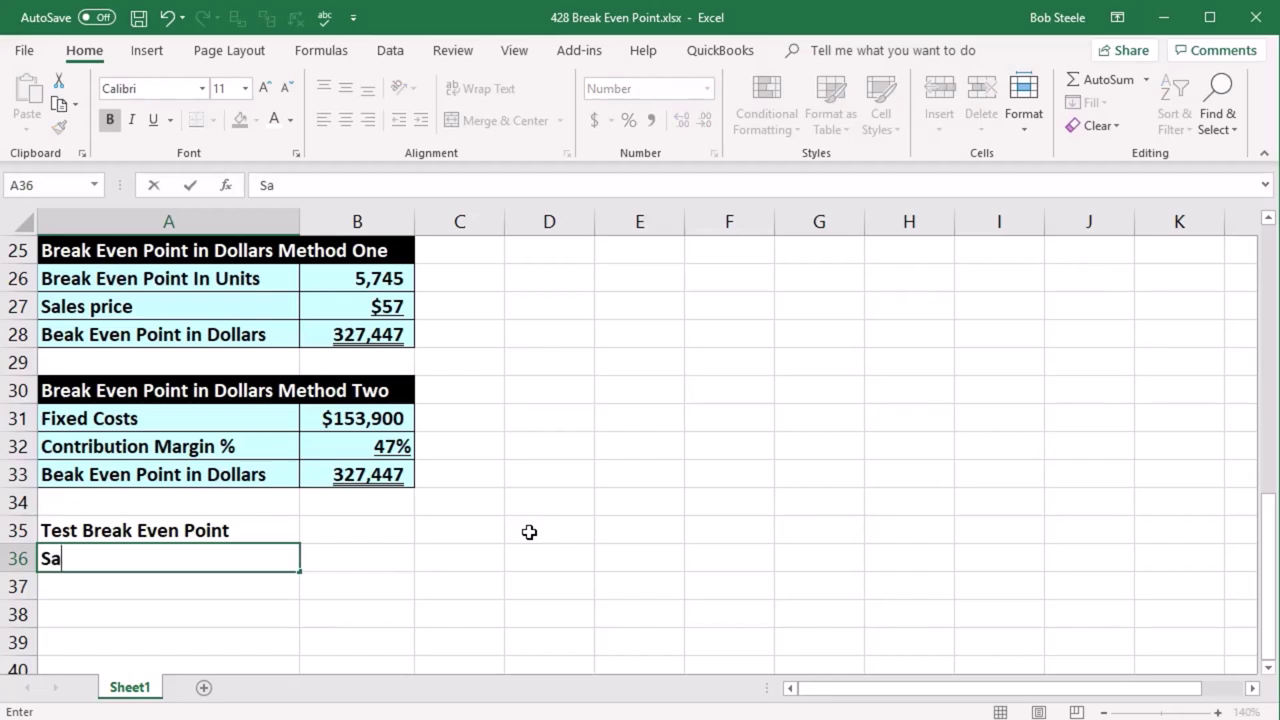
pyautogui.write('les')
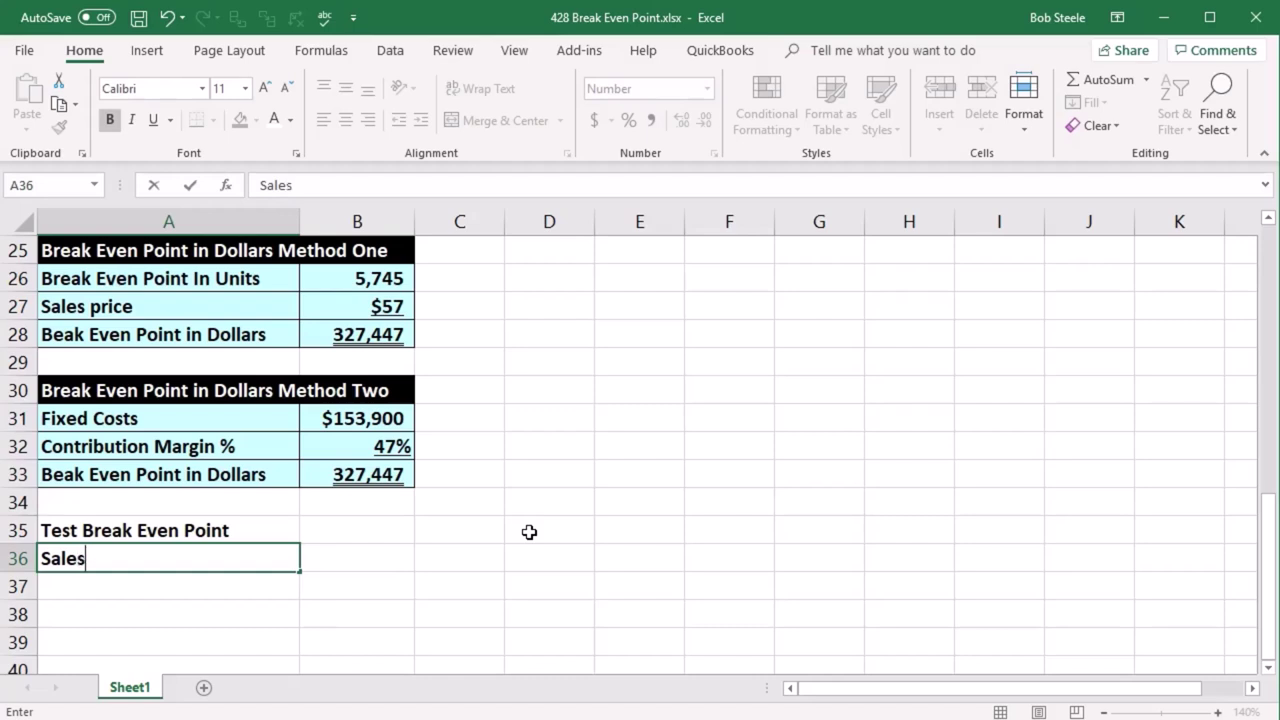
pyautogui.press('Return')
pyautogui.write('Variable costs')
pyautogui.press('Return')
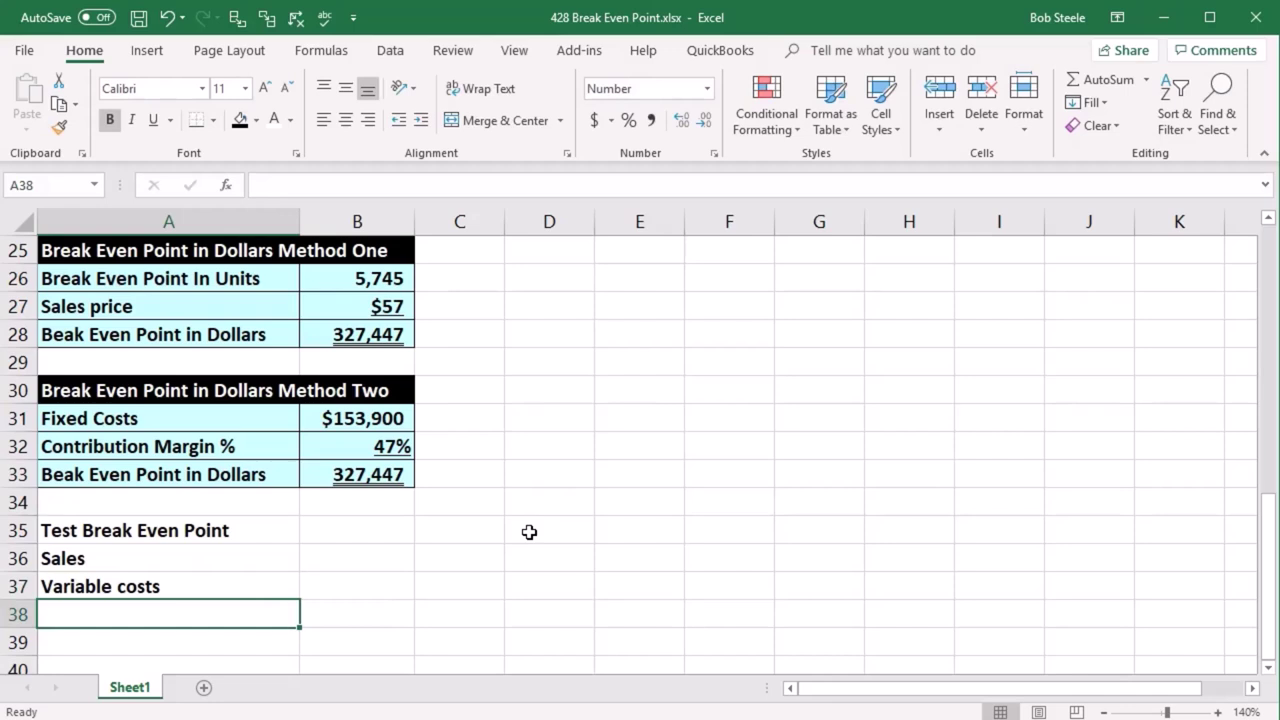
# - Add the row labels Contribution margin, Fixes and Proft in A38:A40
pyautogui.write('Contribution M')
pyautogui.press('BackSpace')
pyautogui.write('margin')
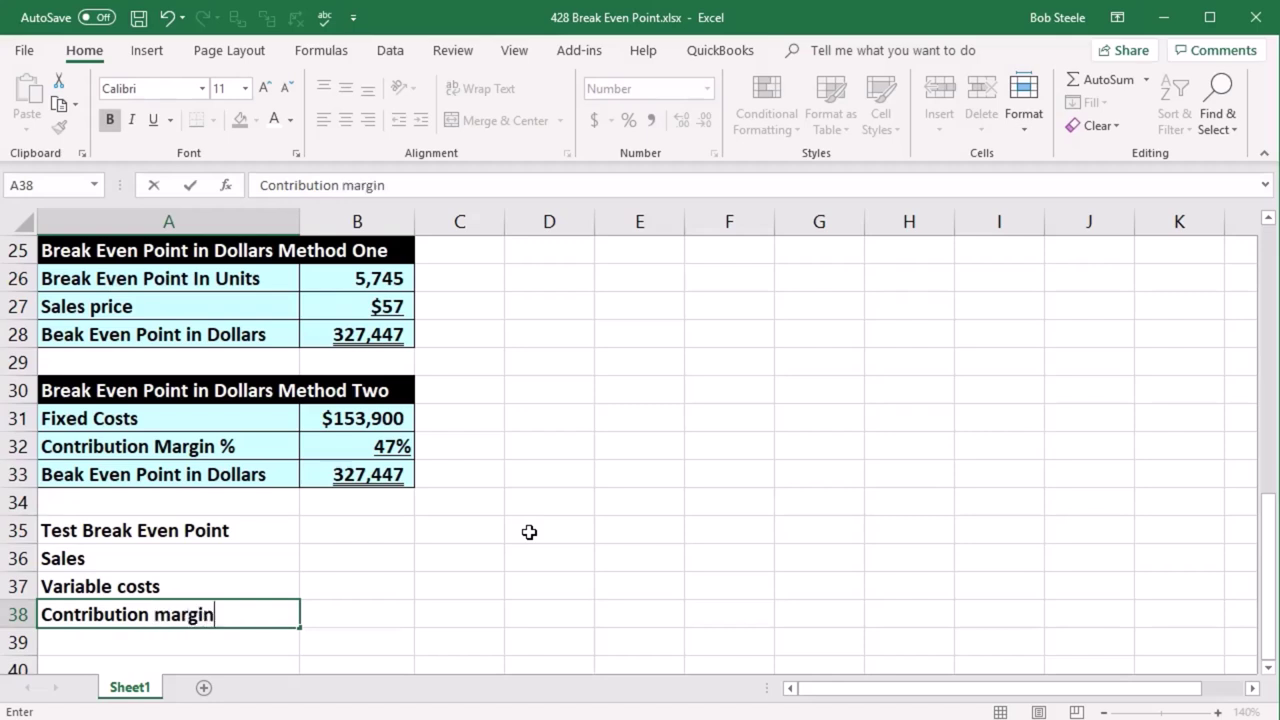
pyautogui.press('Return')
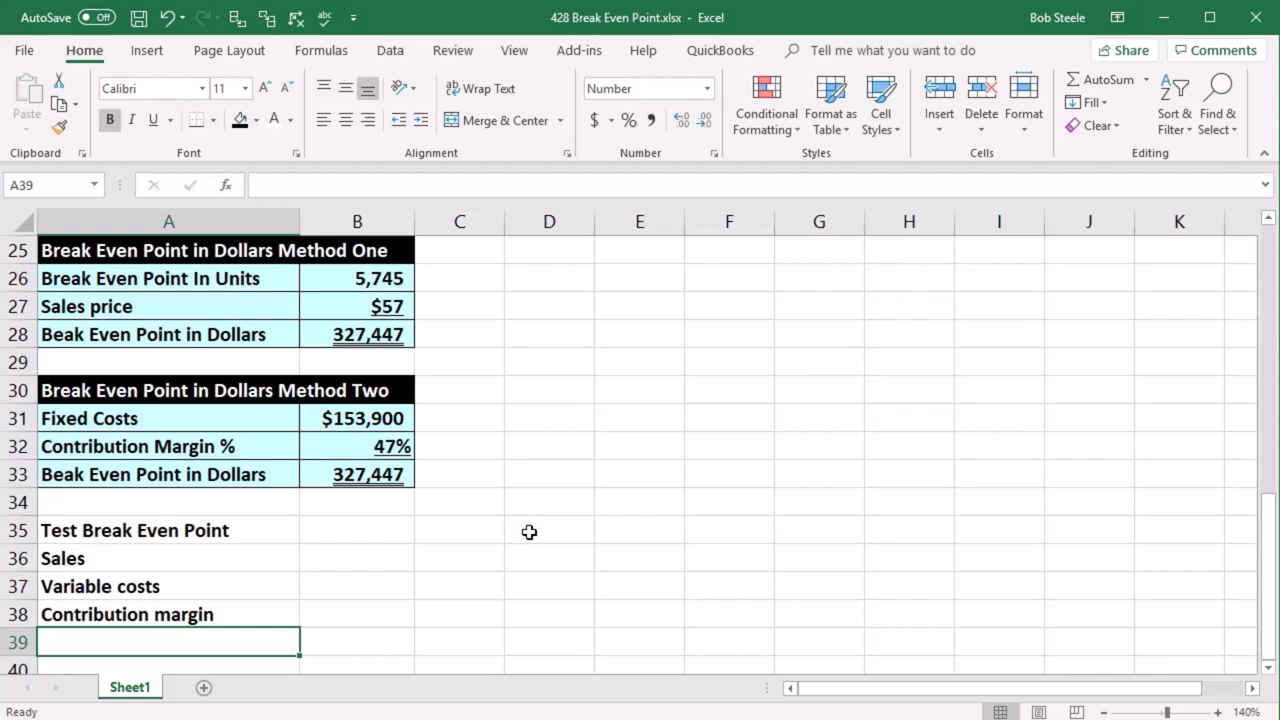
pyautogui.scroll(-1, 529, 532)
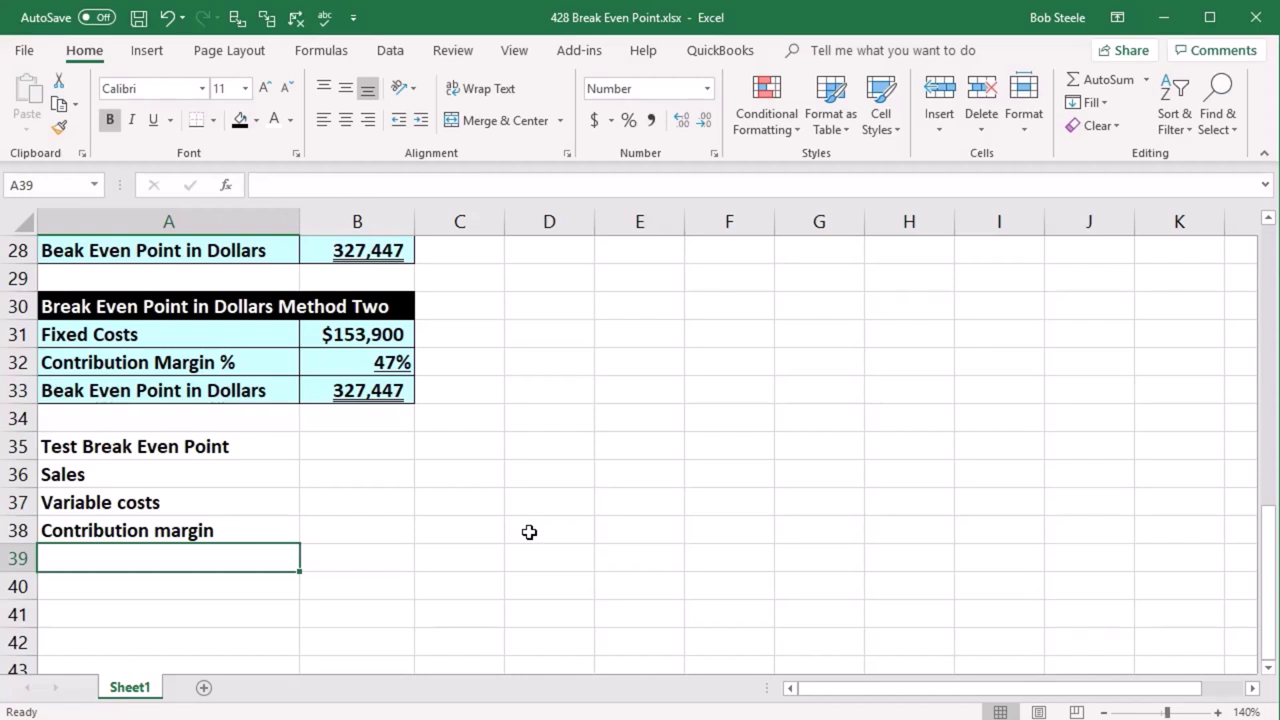
pyautogui.write('Fix')
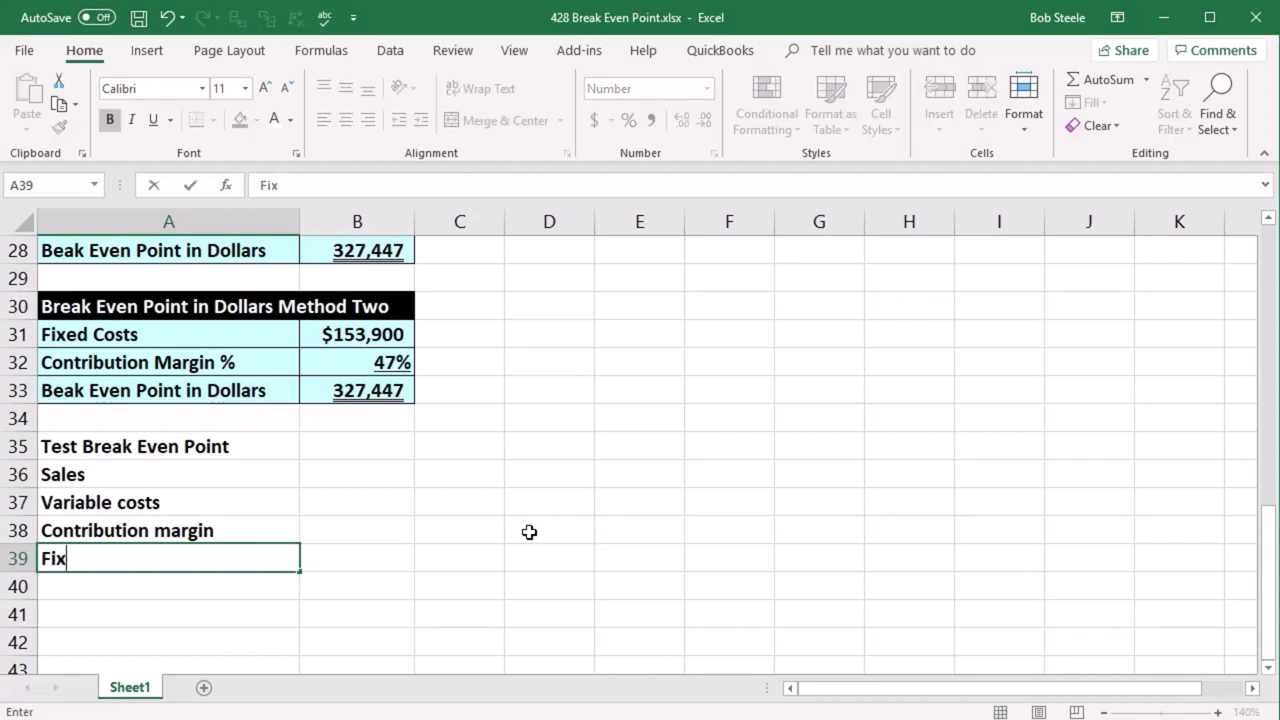
pyautogui.write('es')
pyautogui.press('Return')
pyautogui.write('Prof')
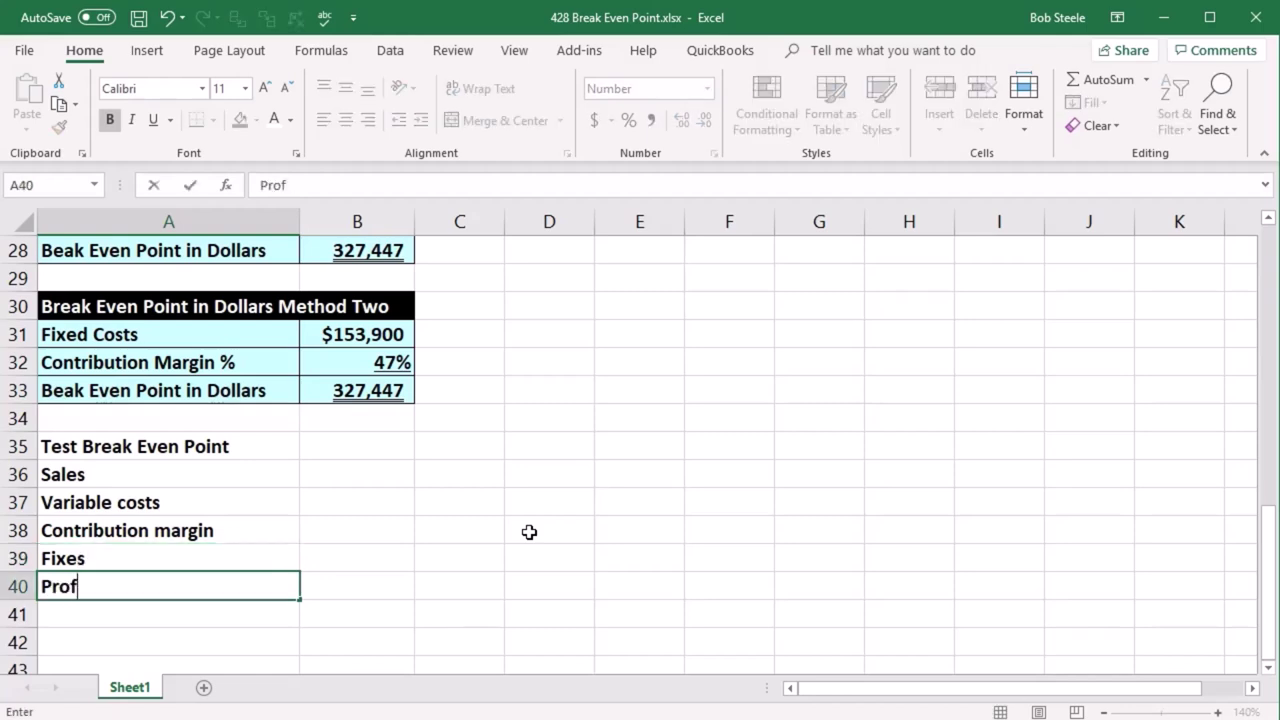
pyautogui.write('t')
pyautogui.press('Tab')
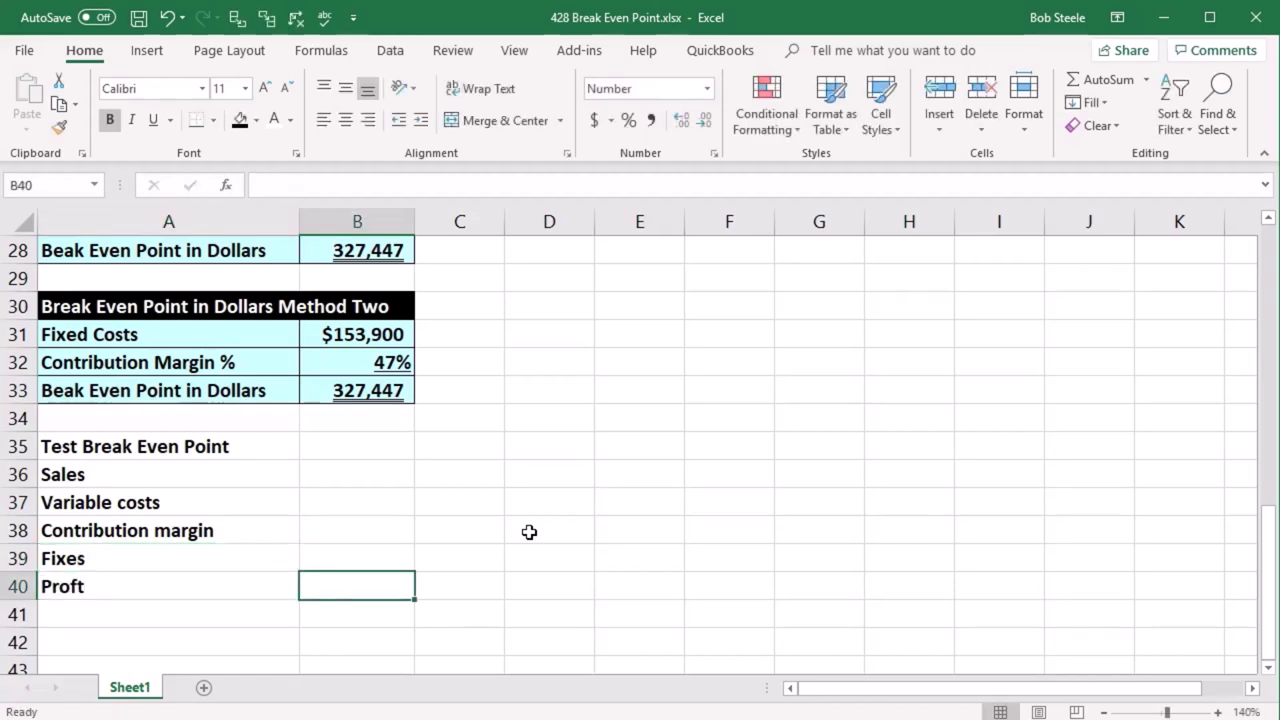
pyautogui.press('Up')
pyautogui.press('Up')
pyautogui.press('Up')
pyautogui.press('Up')
pyautogui.press('Down')
pyautogui.press('Down')
pyautogui.press('Down')
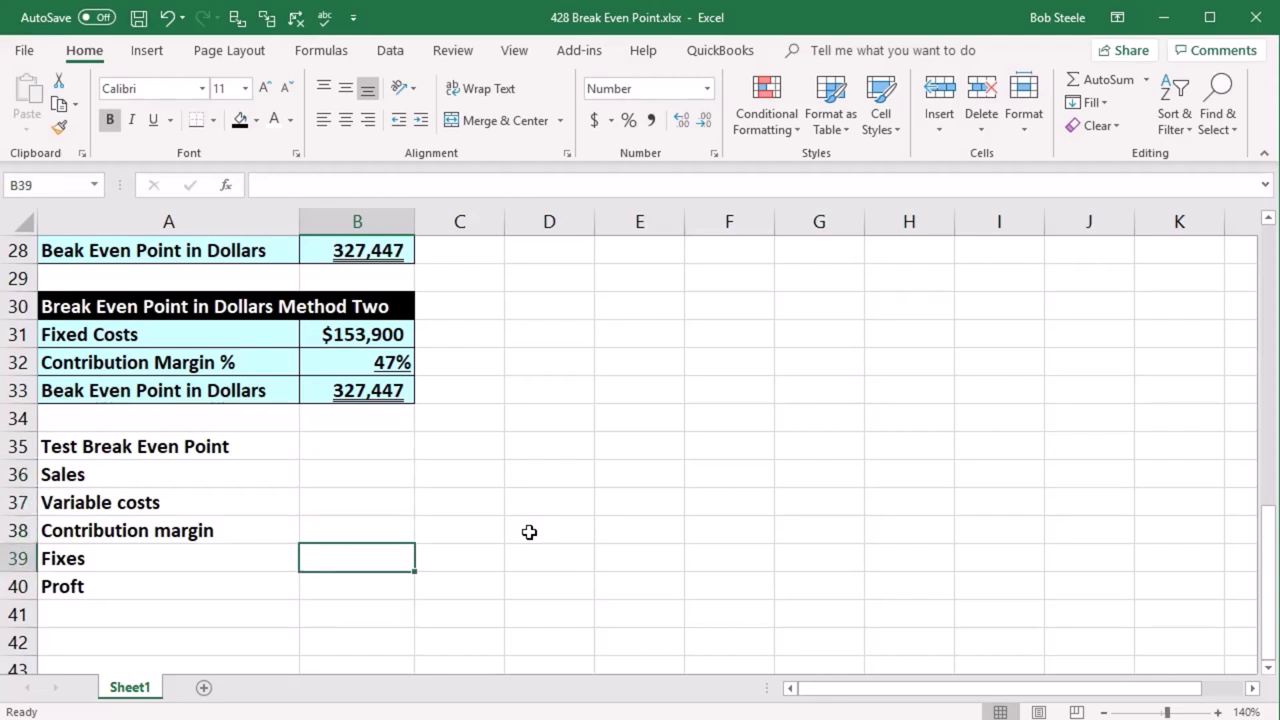
pyautogui.press('Down')
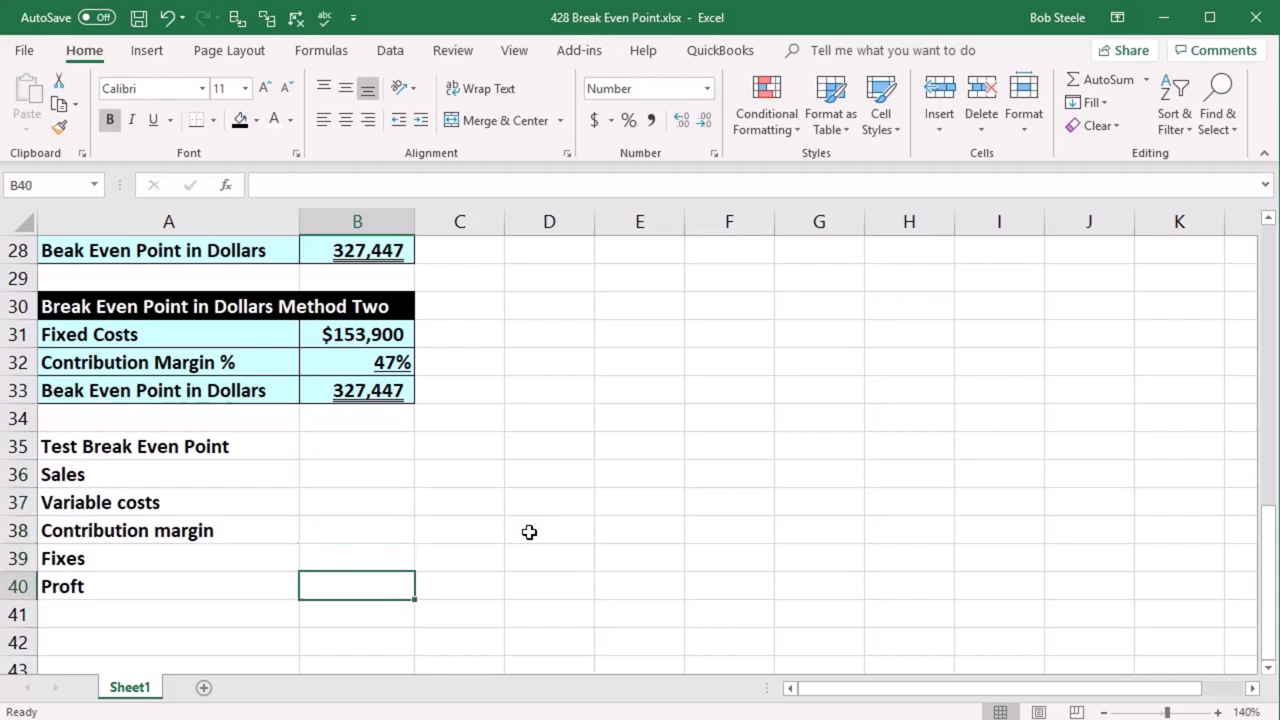
# - Enter the column heading Per unit in B35 beside the Test Break Even Point heading
pyautogui.click(380, 528)
pyautogui.scroll(1, 314, 517)
pyautogui.click(334, 474)
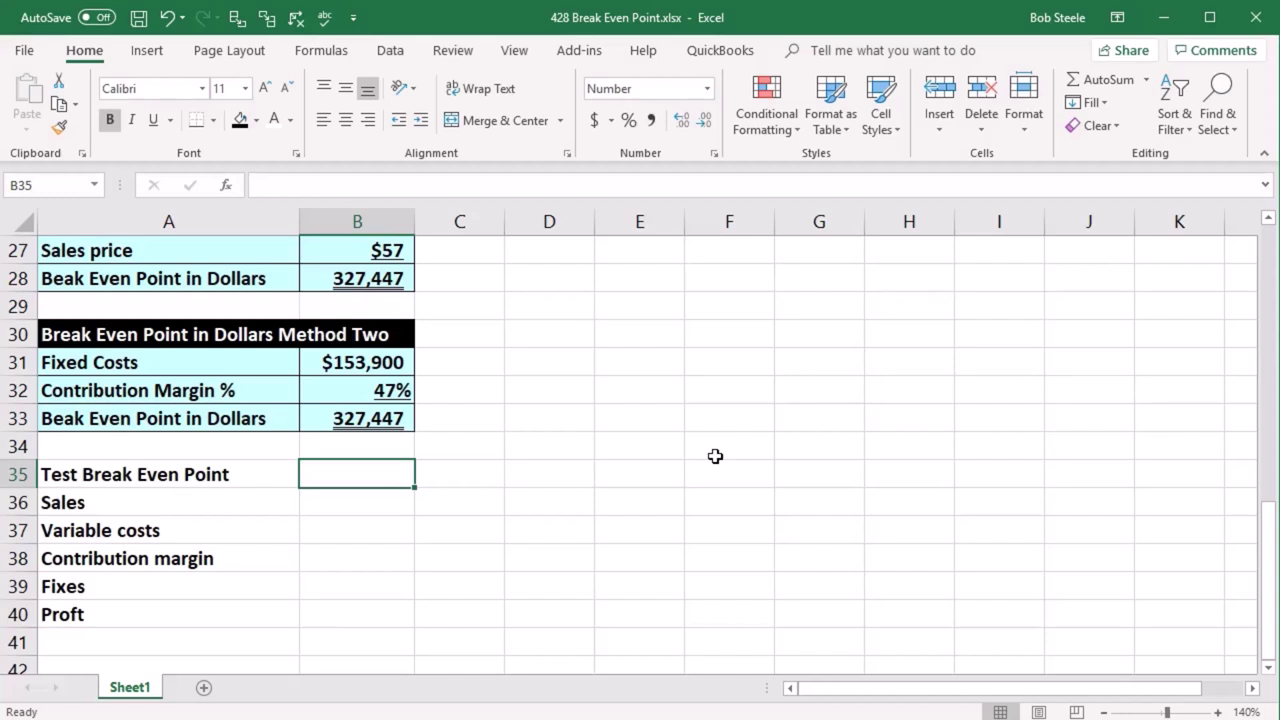
pyautogui.write('Per unit')
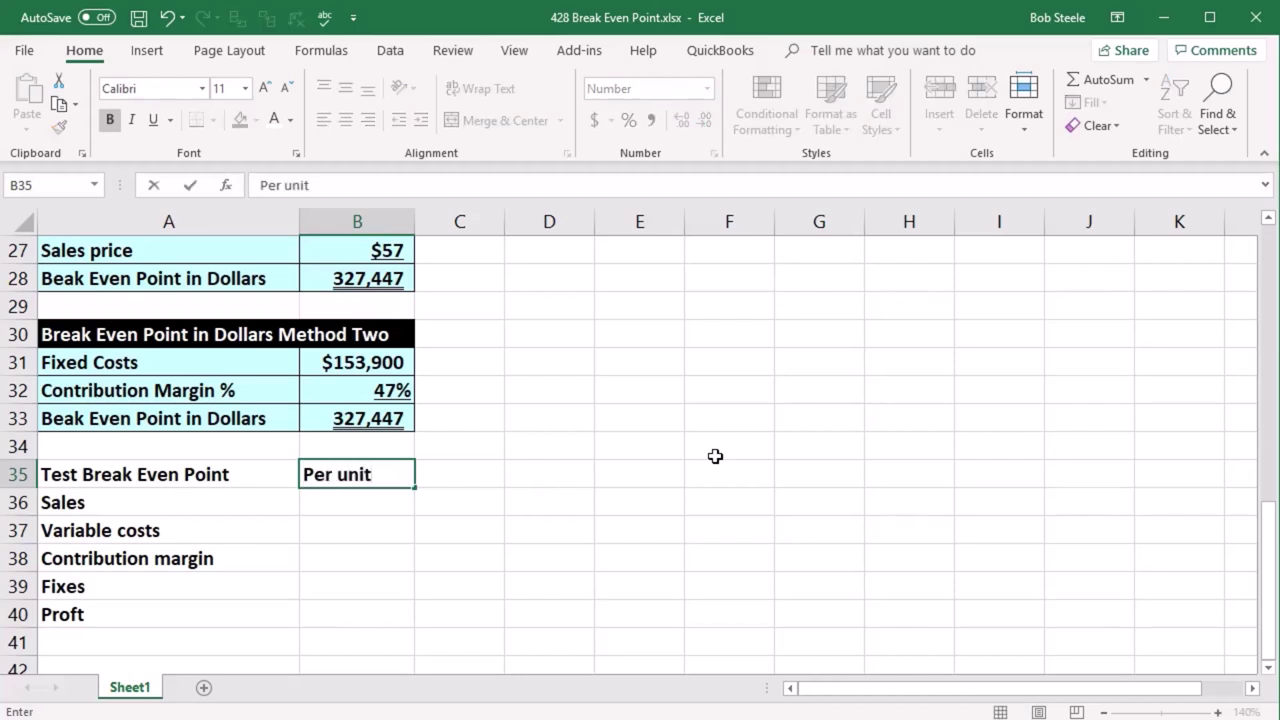
pyautogui.press('Tab')
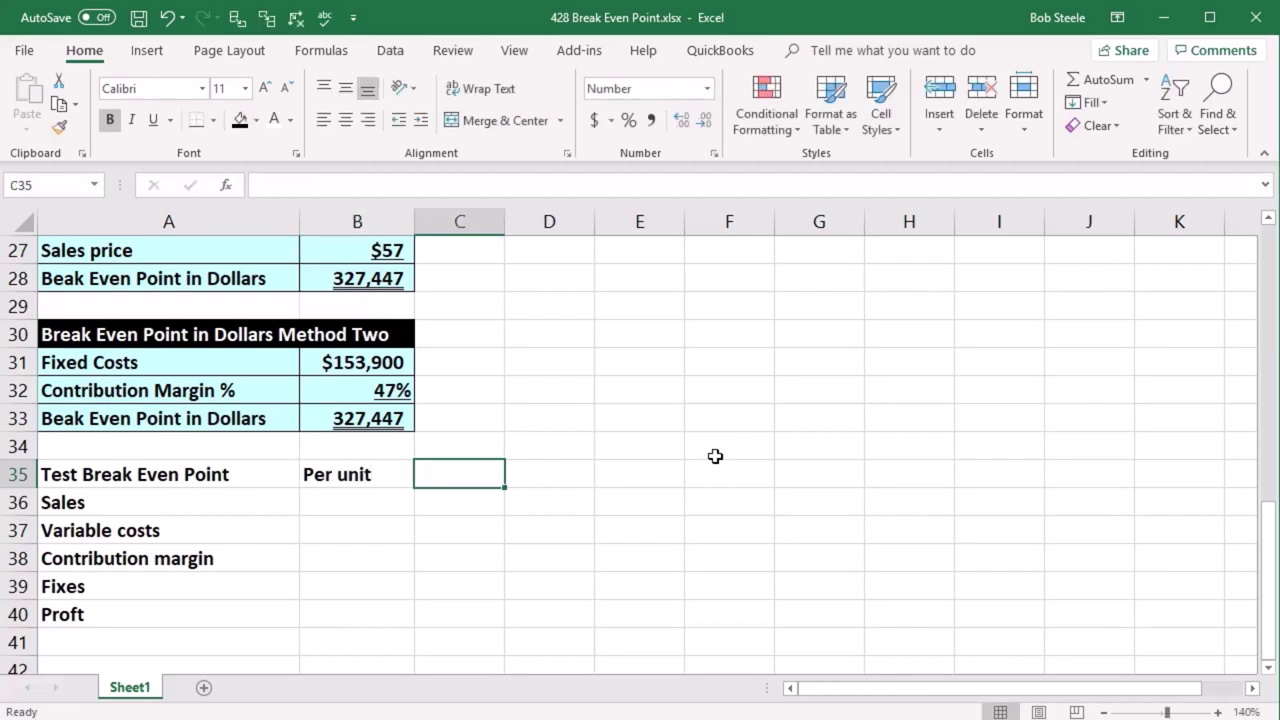
pyautogui.press('Return')
# - Link the per unit sales in B36 to the unit sales price in D16 of the contribution margin table
pyautogui.scroll(4, 715, 456)
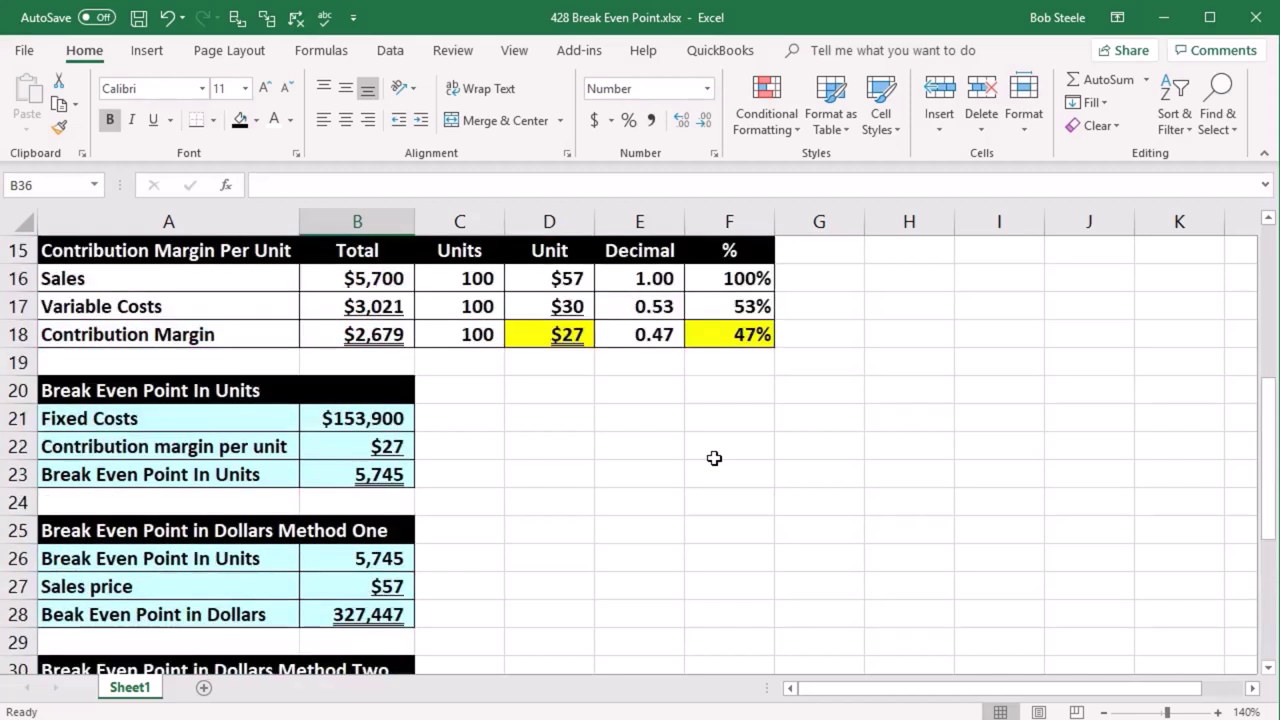
pyautogui.click(575, 281)
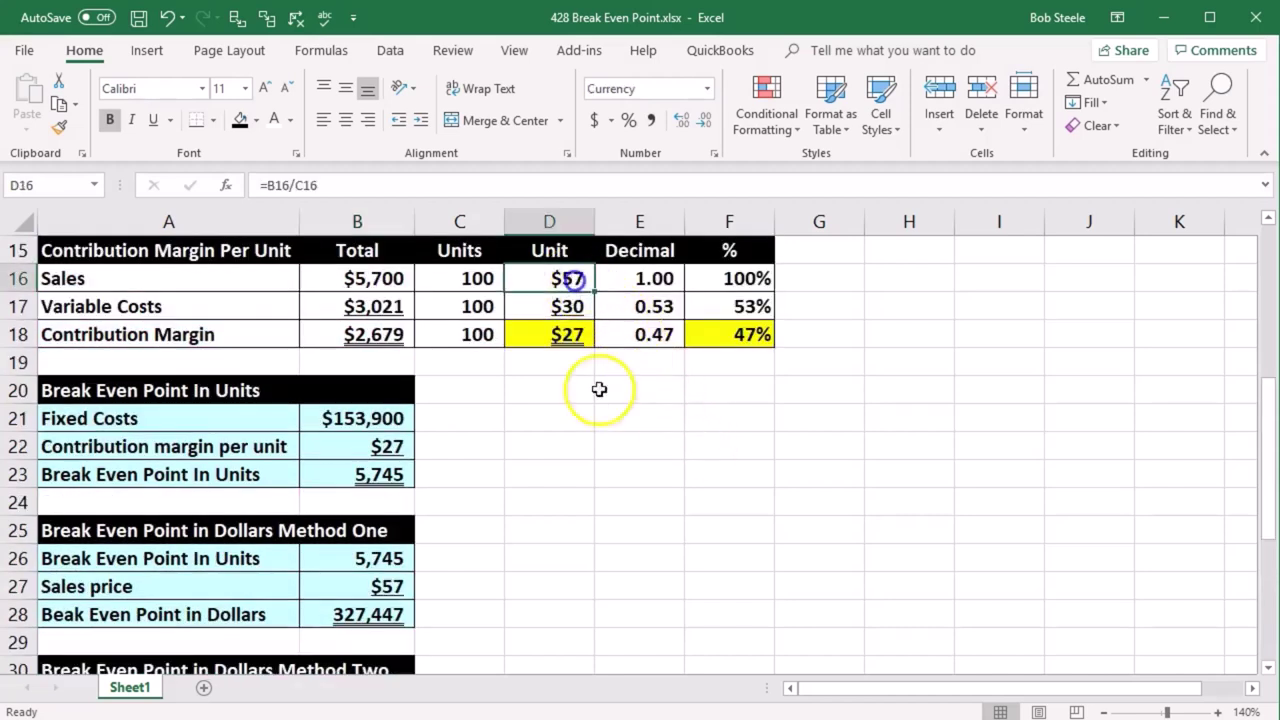
pyautogui.scroll(-4, 615, 497)
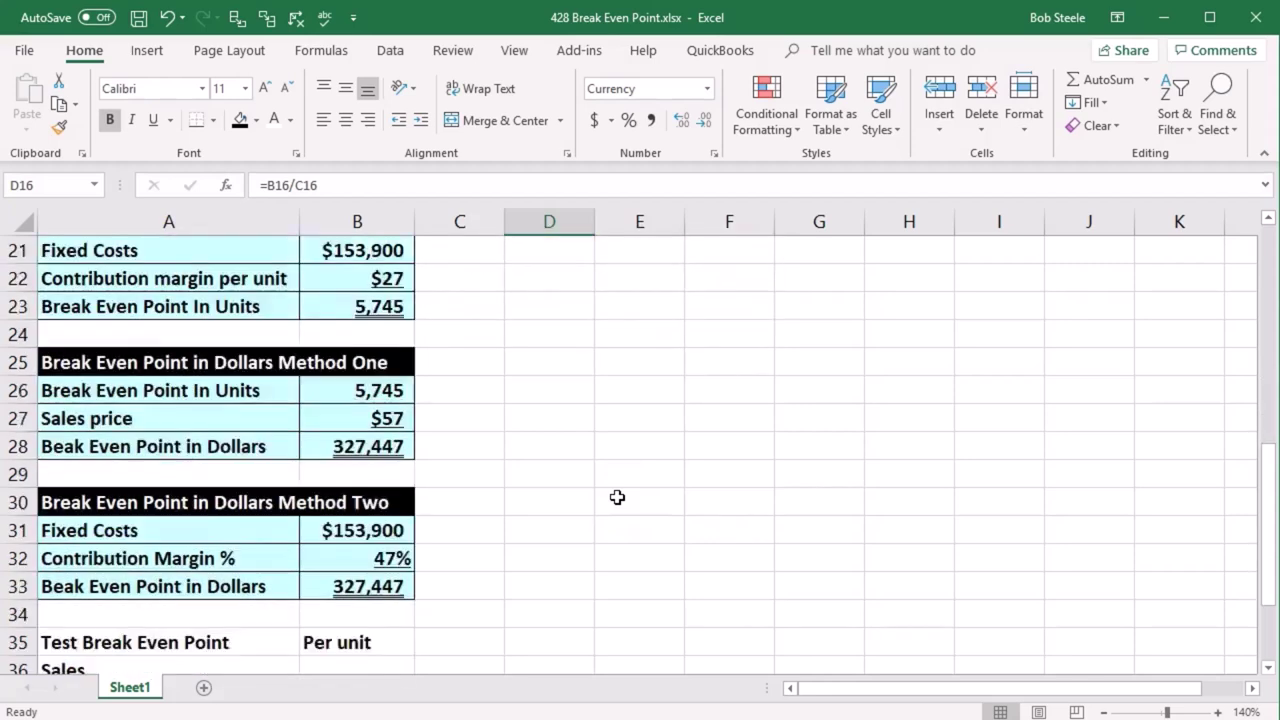
pyautogui.click(350, 503)
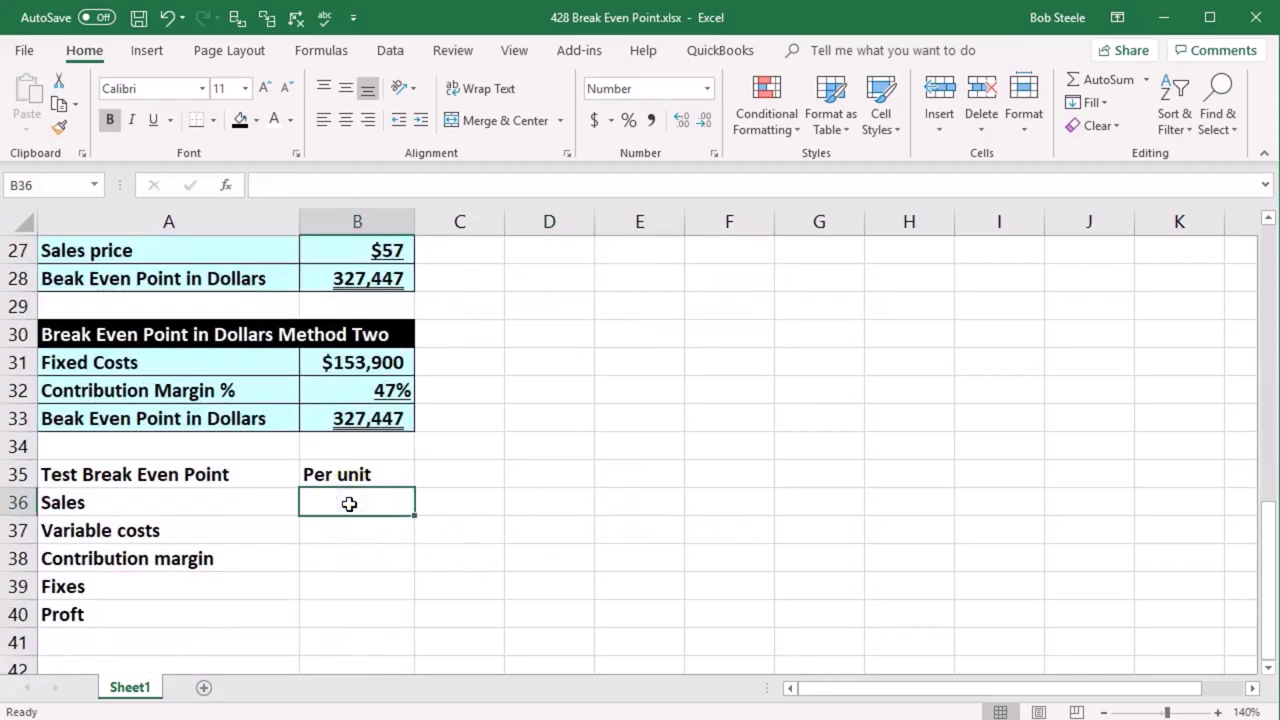
pyautogui.write('=')
pyautogui.scroll(5, 350, 503)
pyautogui.click(551, 358)
pyautogui.press('Return')
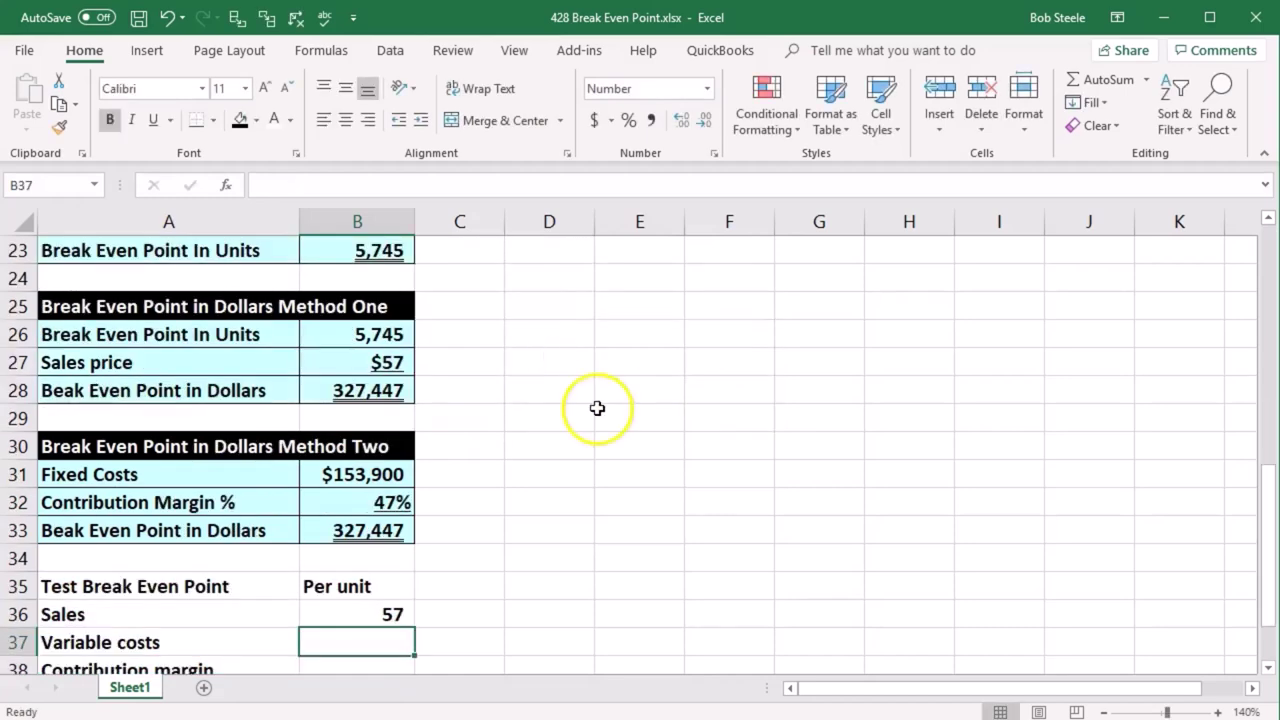
# - Link the per unit variable costs in B37 to the unit variable cost in D17
pyautogui.scroll(3, 551, 355)
pyautogui.scroll(-3, 600, 475)
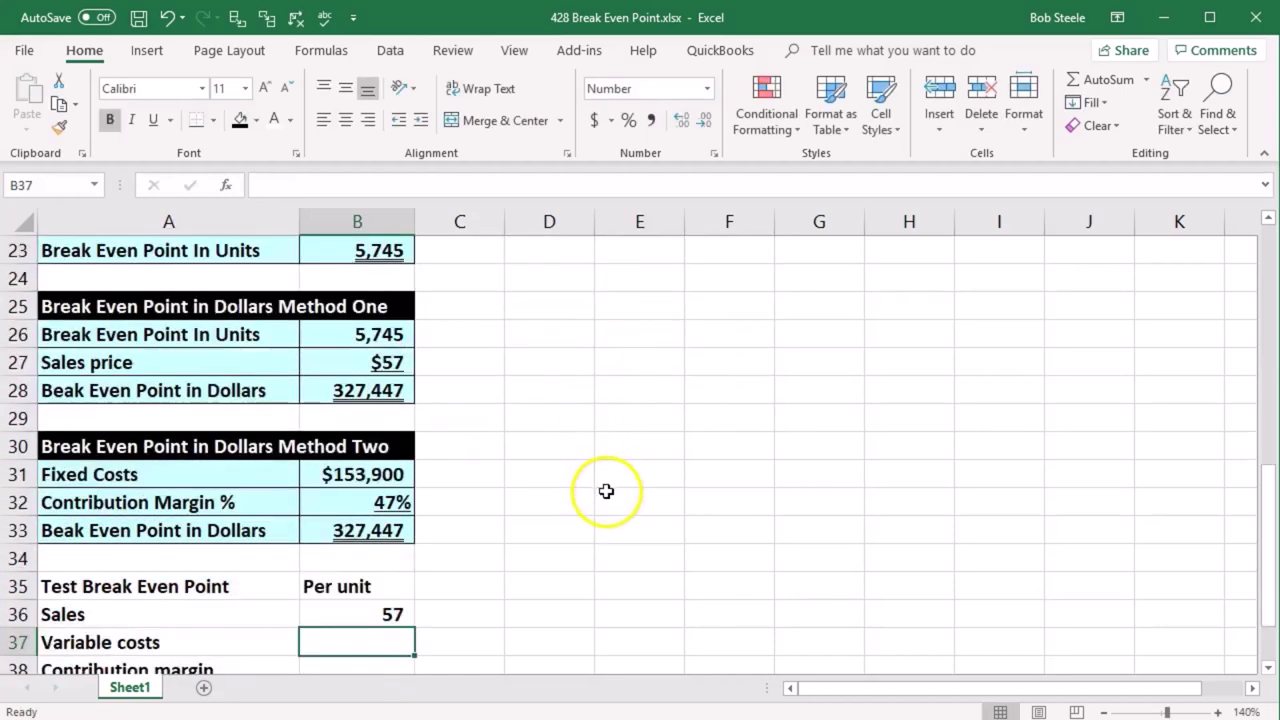
pyautogui.scroll(-1, 606, 491)
pyautogui.write('=')
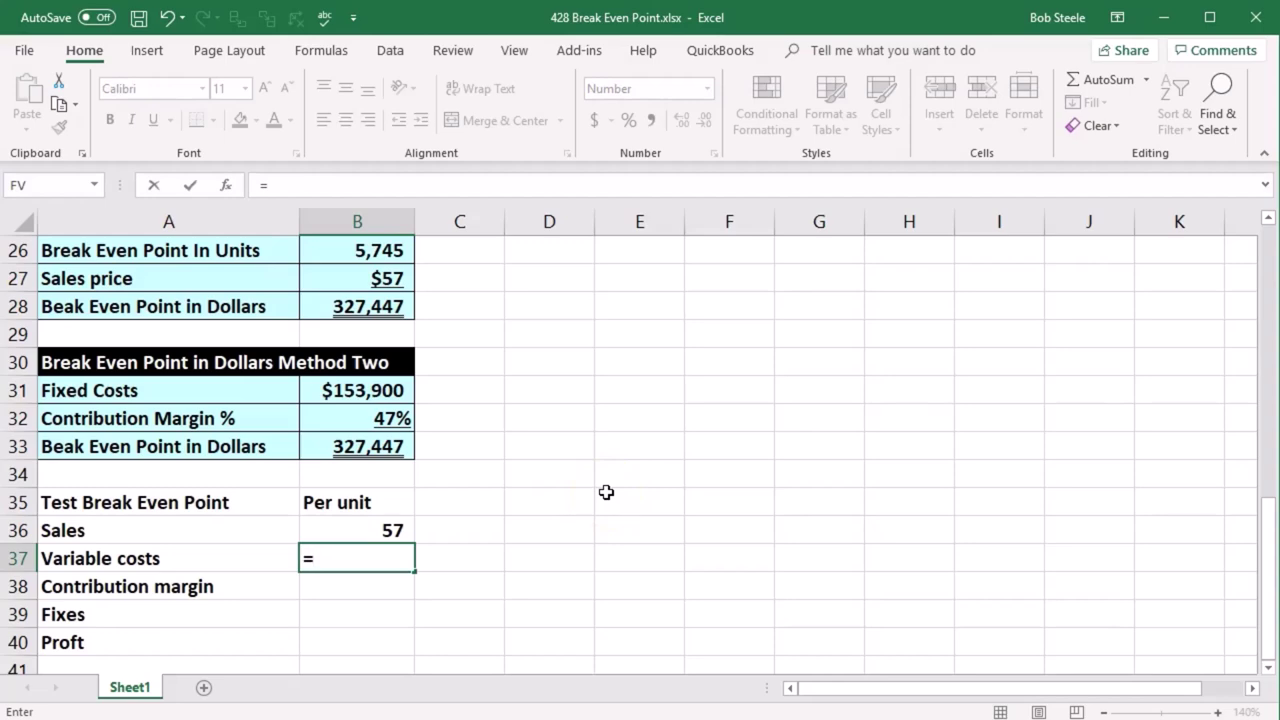
pyautogui.scroll(3, 606, 491)
pyautogui.scroll(1, 606, 466)
pyautogui.click(559, 336)
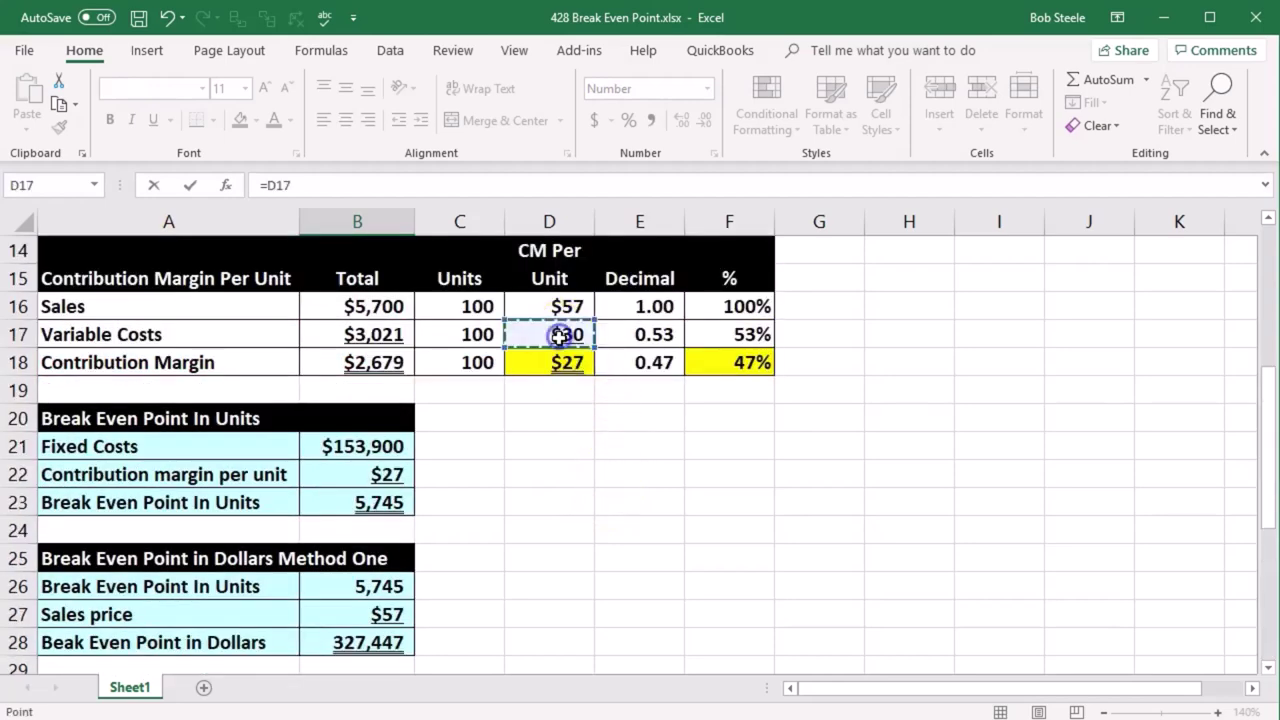
pyautogui.press('Return')
# - Calculate the per unit contribution margin in B38 as sales minus variable costs, B36-B37
pyautogui.scroll(-1, 560, 337)
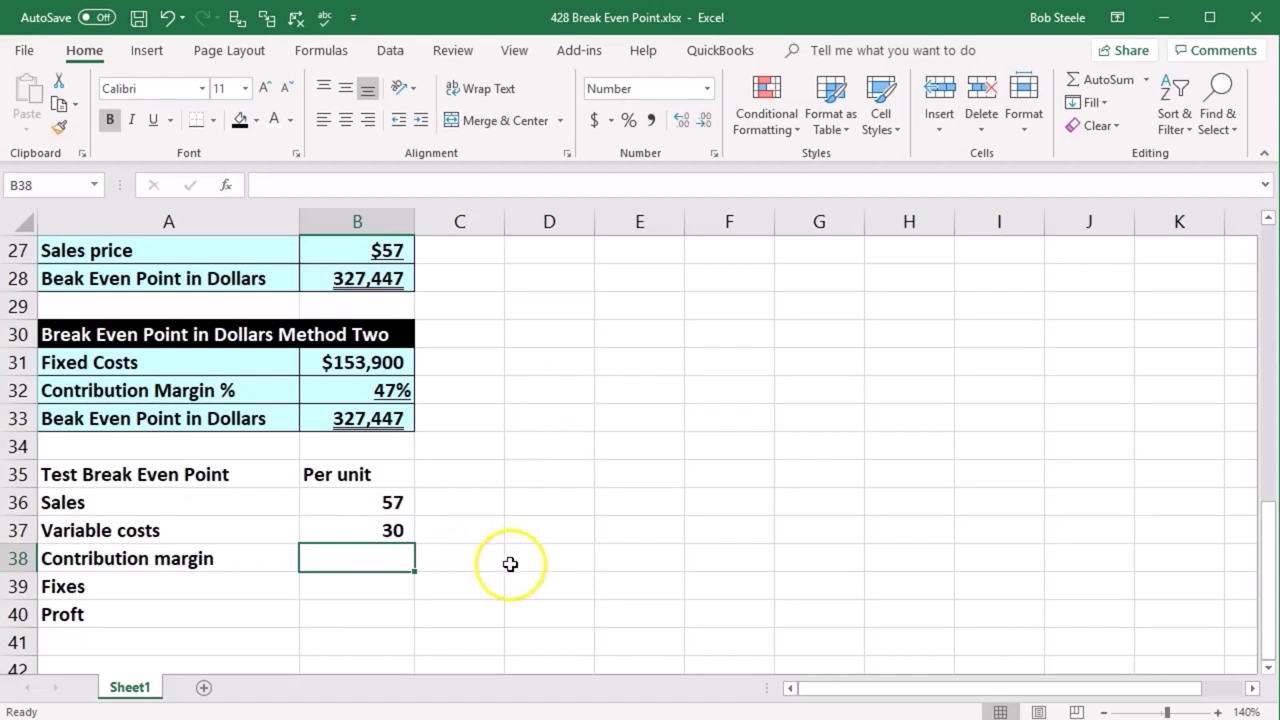
pyautogui.write('=')
pyautogui.click(388, 503)
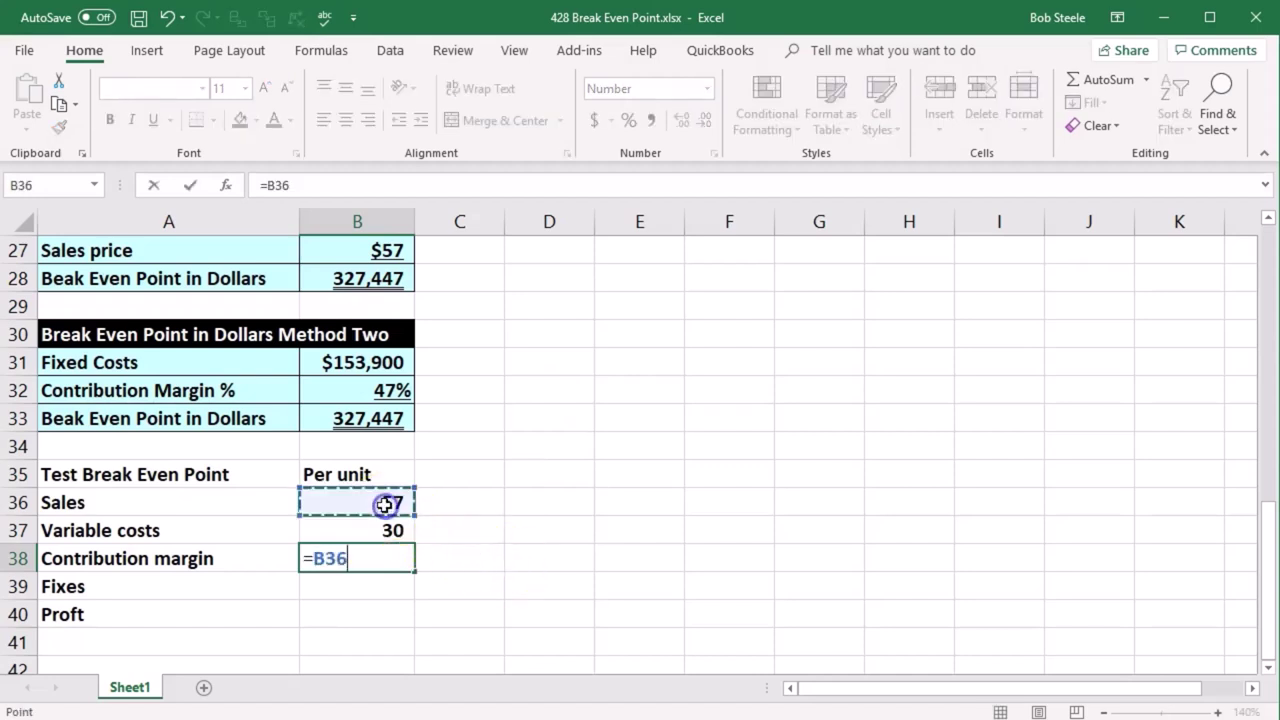
pyautogui.write('-')
pyautogui.press('Up')
pyautogui.press('Return')
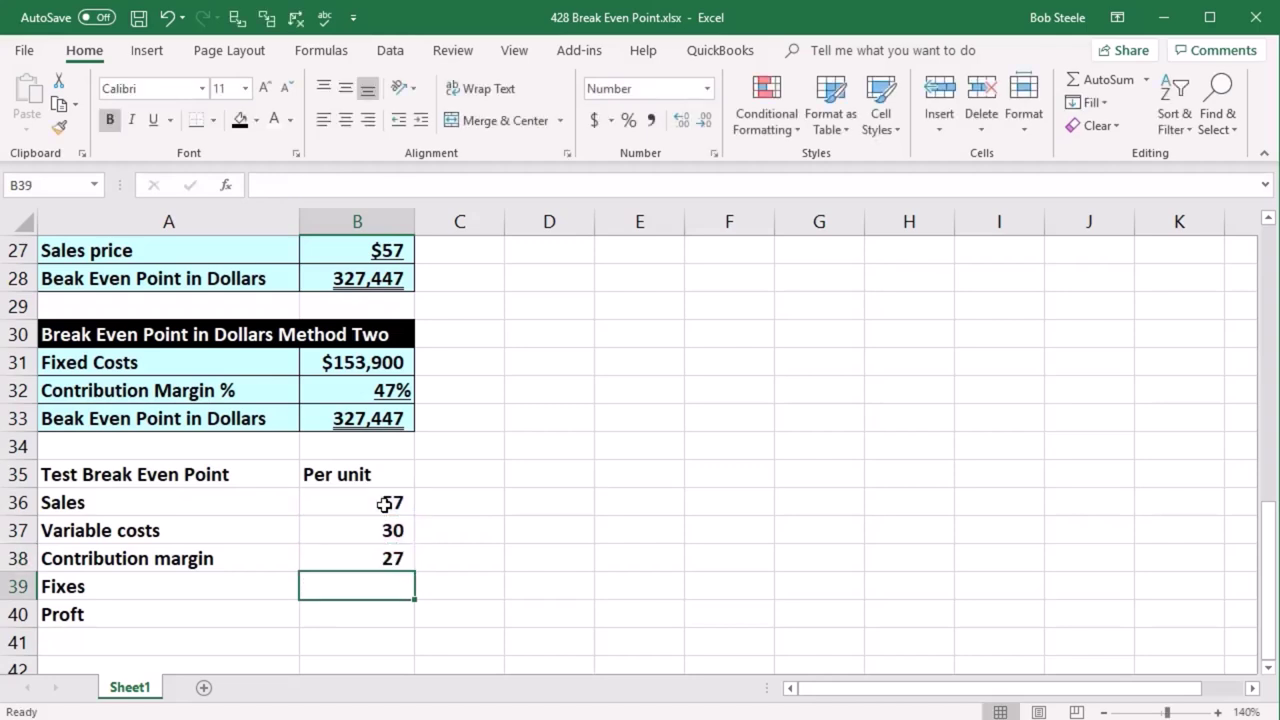
# - Enter the column heading Units in C35 of the break even test section
pyautogui.click(432, 496)
pyautogui.click(443, 474)
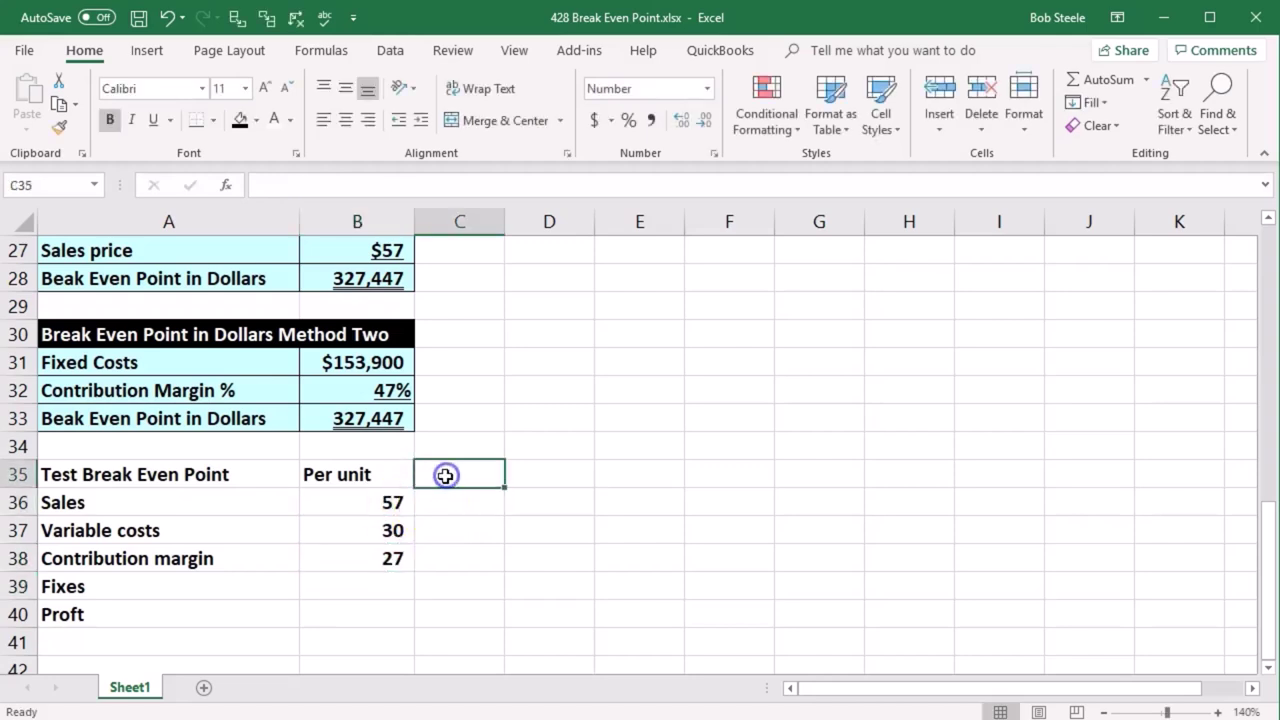
pyautogui.write('Unit')
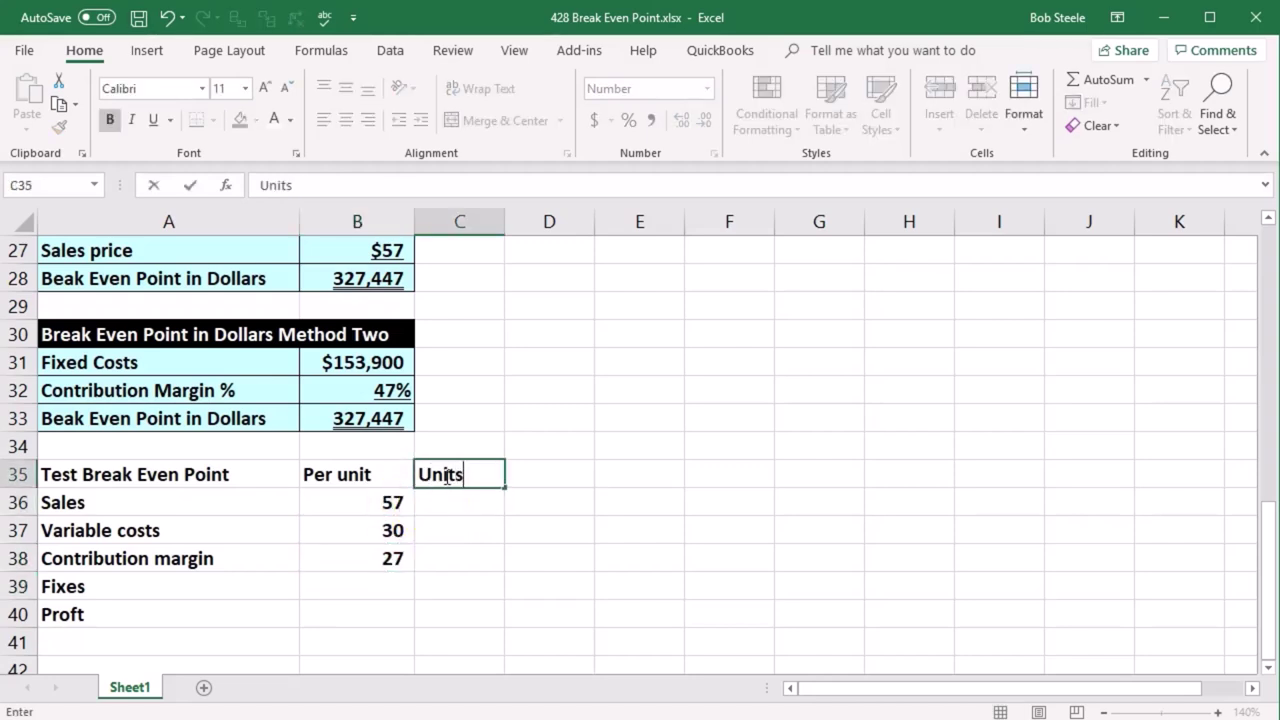
pyautogui.write('s')
pyautogui.press('Return')
# - Link the sales units in C36 of the test section to the break even point in units in B23
pyautogui.scroll(2, 484, 568)
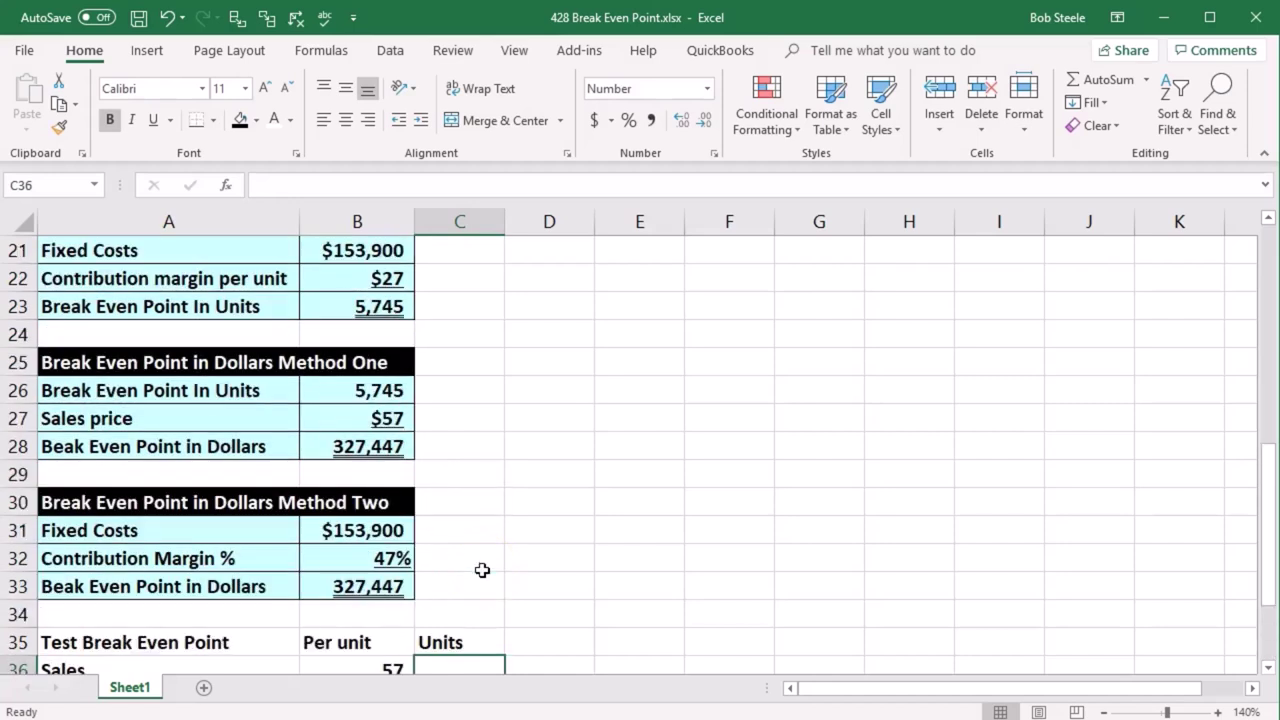
pyautogui.moveTo(357, 306); pyautogui.dragTo(357, 334)
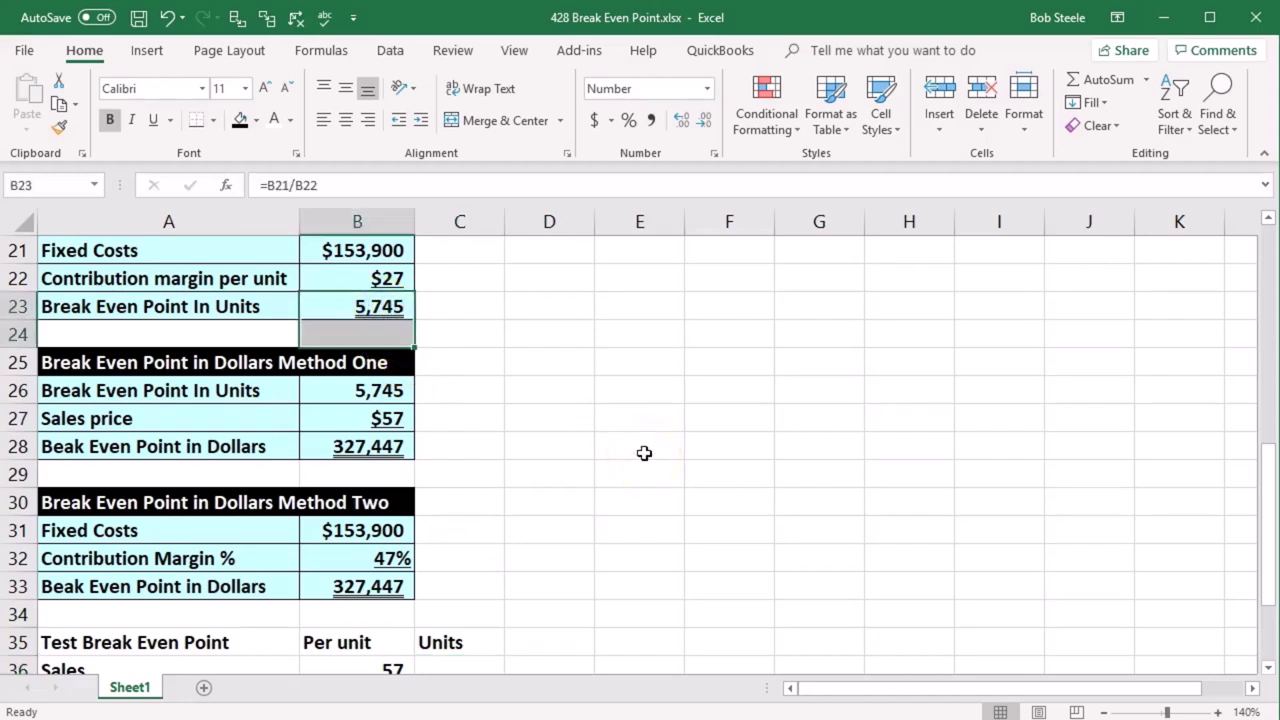
pyautogui.scroll(-1, 644, 453)
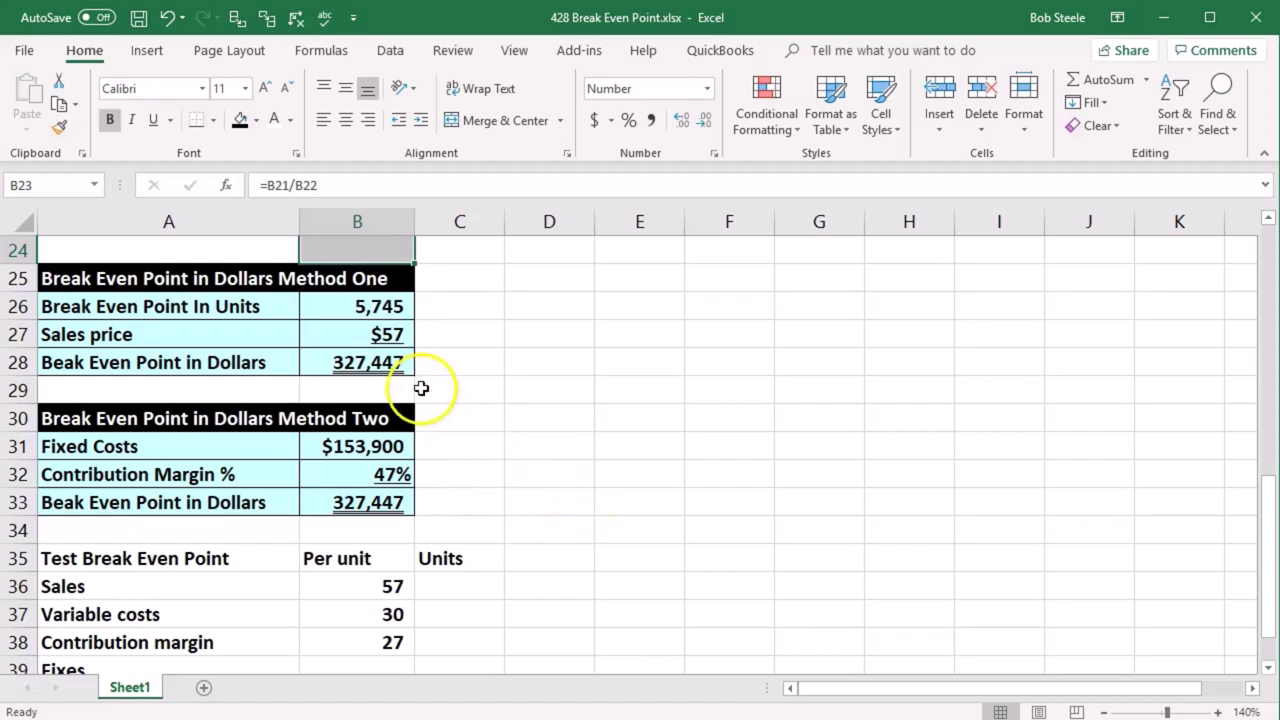
pyautogui.moveTo(398, 316); pyautogui.dragTo(397, 360)
pyautogui.hotkey('ctrl', 'v')
pyautogui.click(471, 586)
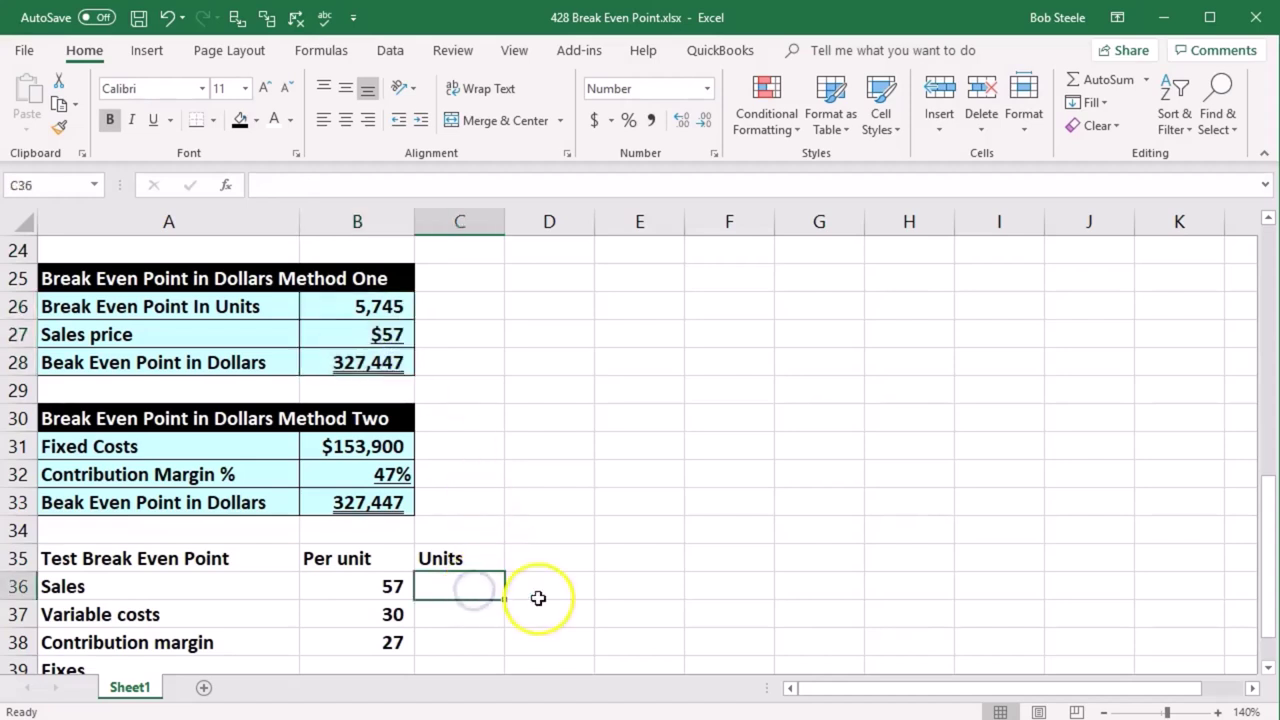
pyautogui.write('=')
pyautogui.scroll(2, 538, 598)
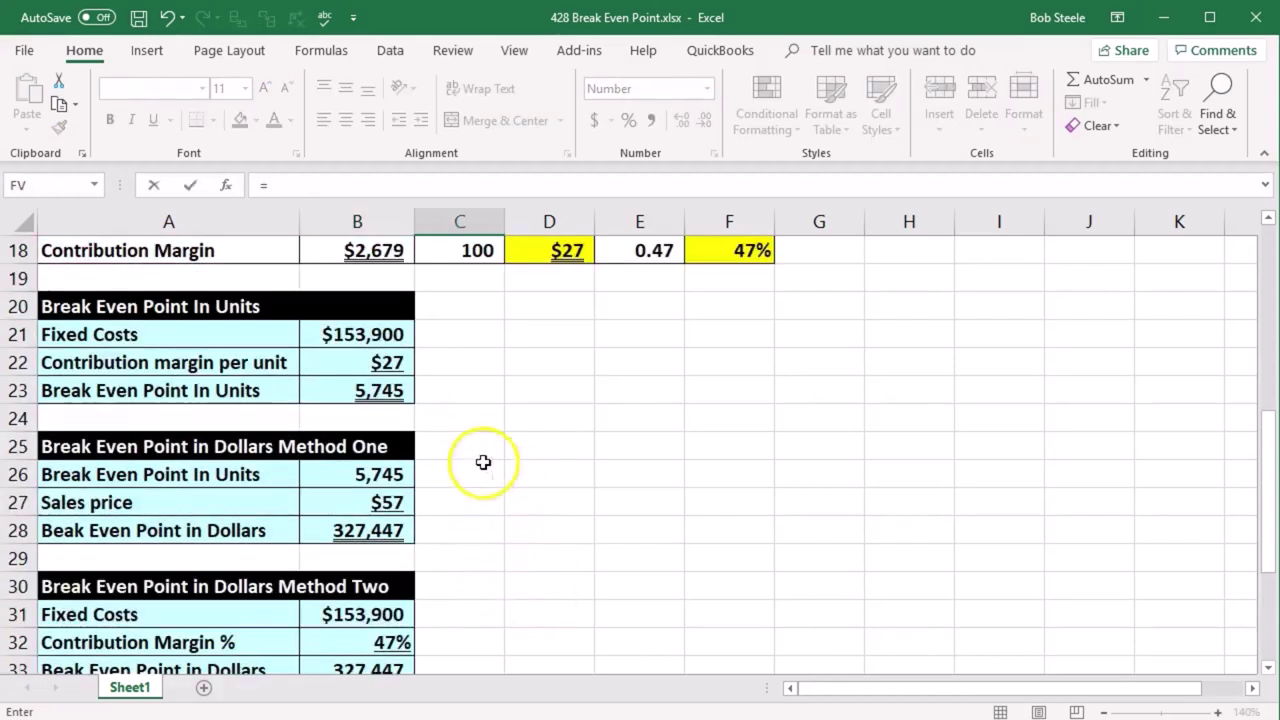
pyautogui.click(380, 392)
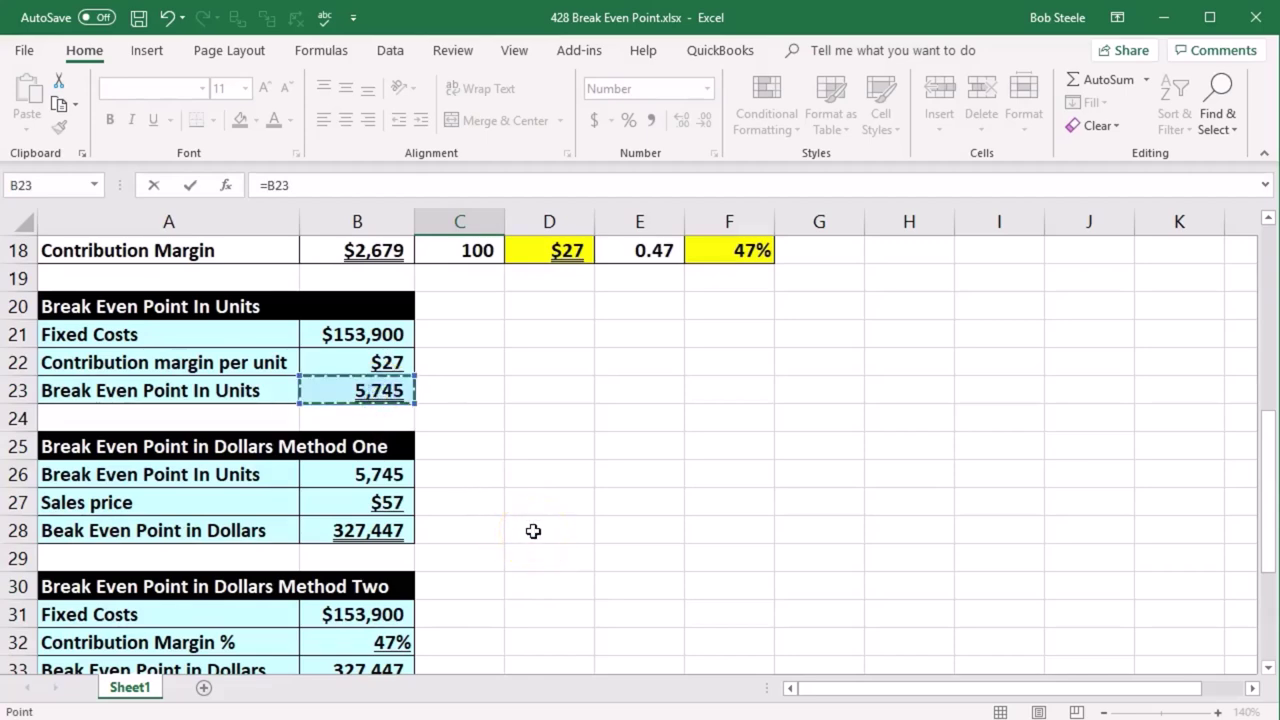
pyautogui.press('Tab')
# - Calculate total sales in D36 as B36*C36 and check it against the break even points in dollars from both methods
pyautogui.scroll(-1, 533, 532)
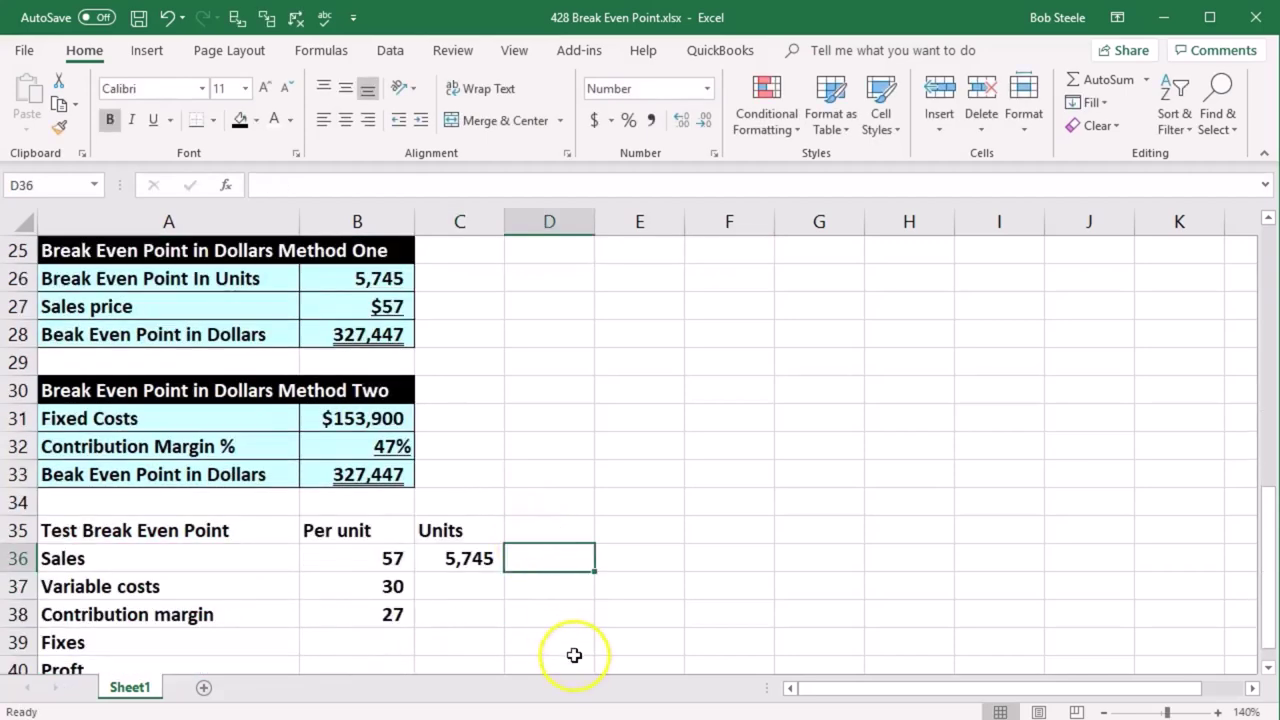
pyautogui.write('=')
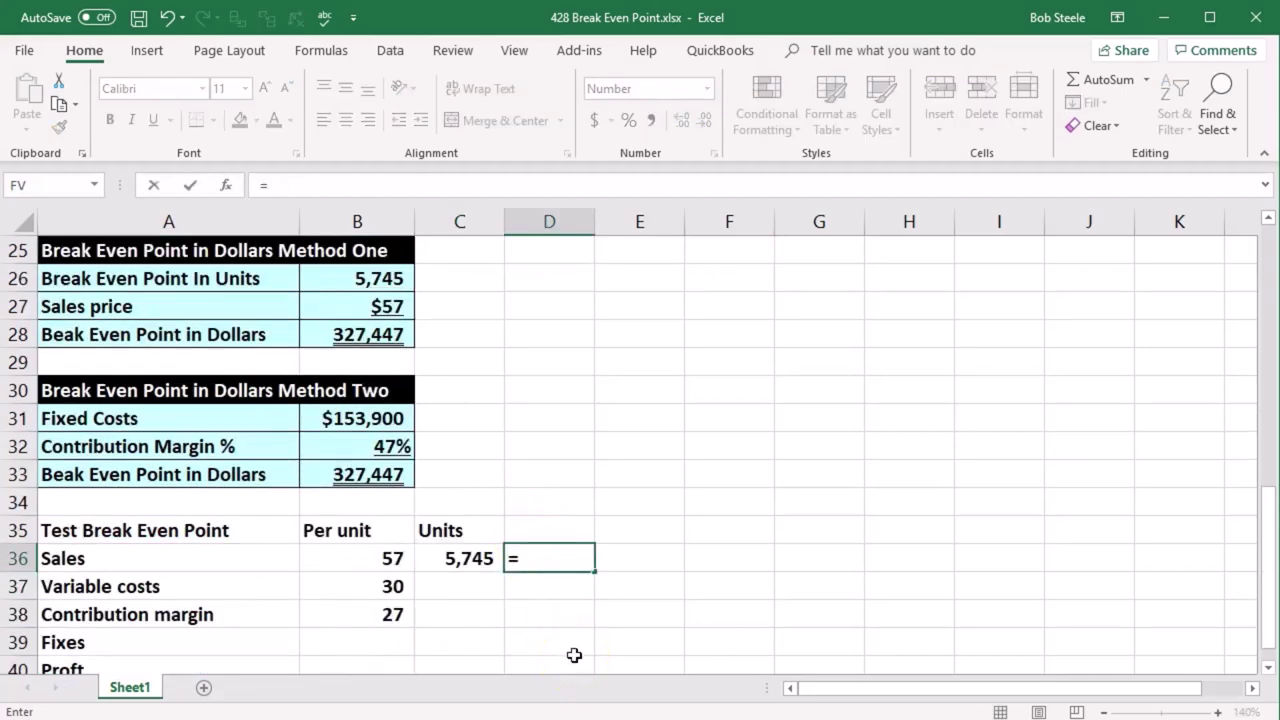
pyautogui.click(370, 556)
pyautogui.write('*')
pyautogui.click(468, 557)
pyautogui.press('Return')
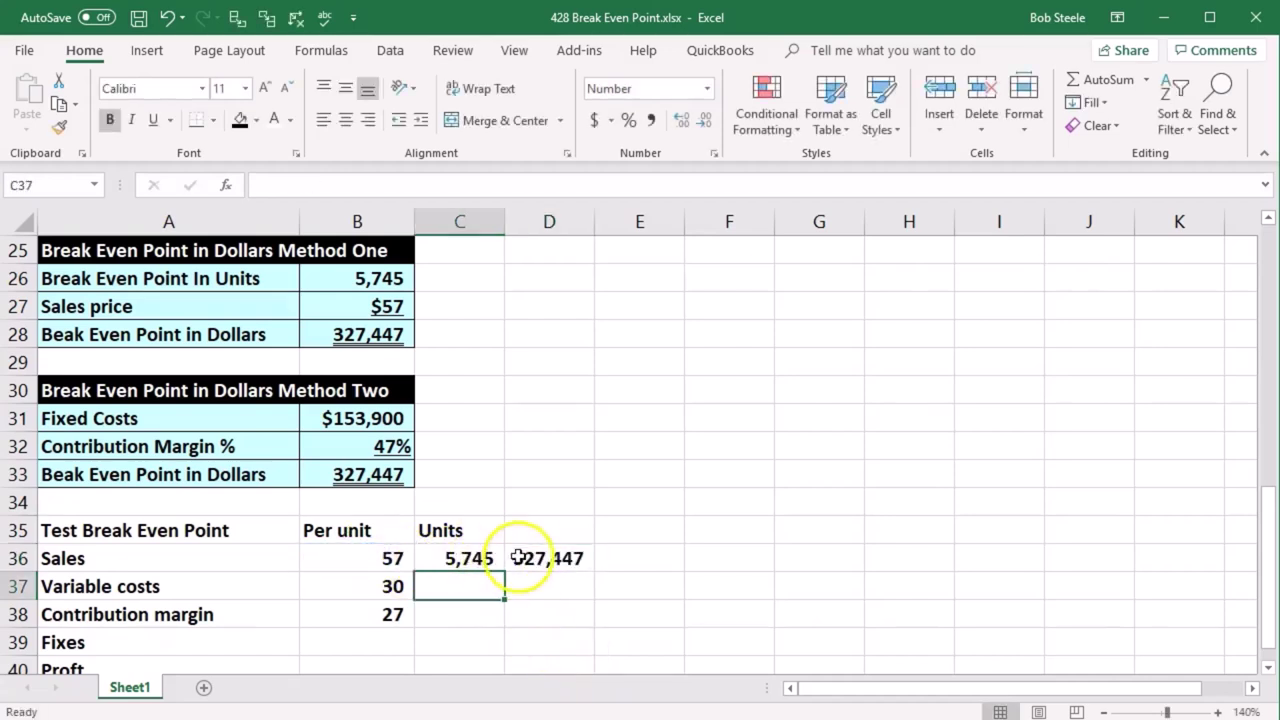
pyautogui.click(534, 531)
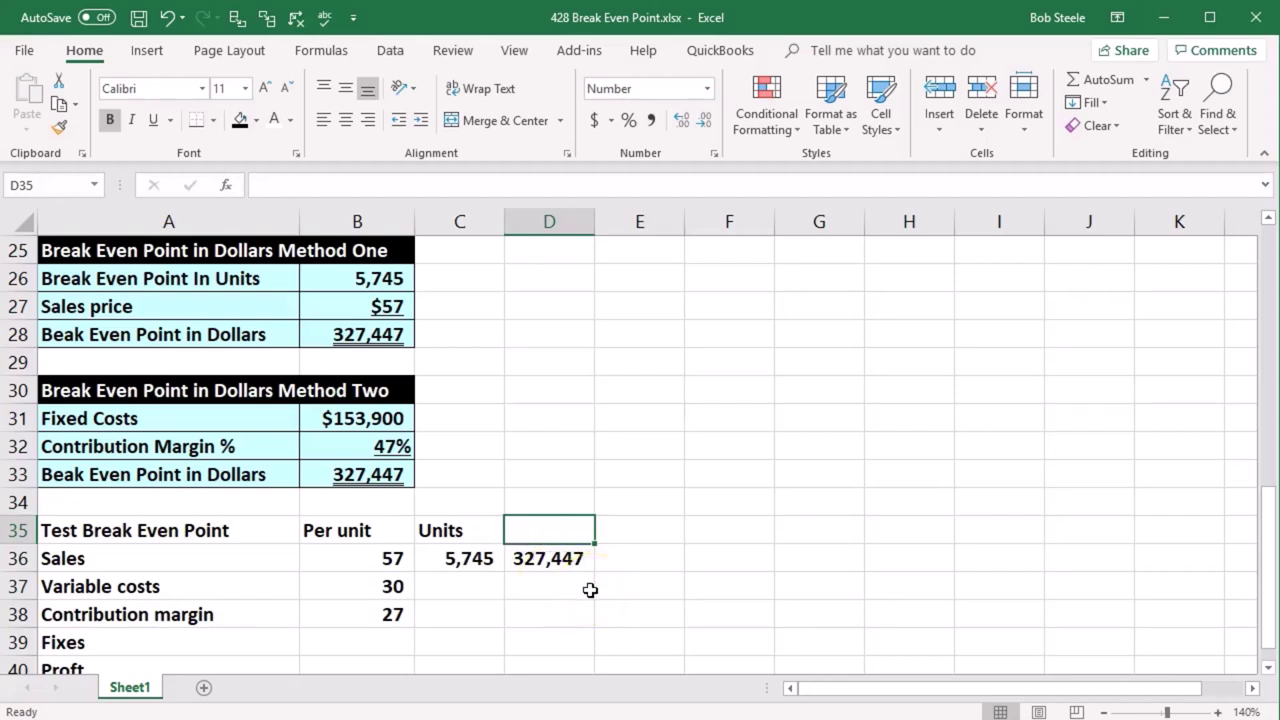
pyautogui.click(380, 474)
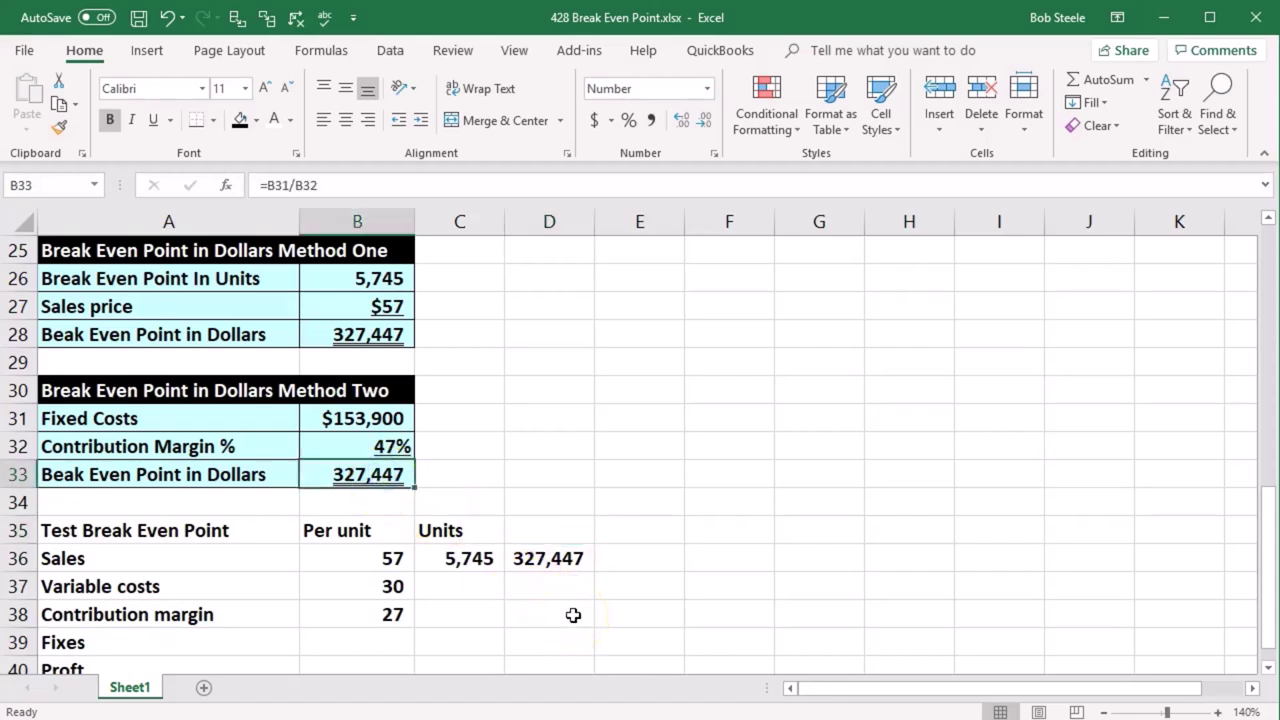
pyautogui.click(368, 334)
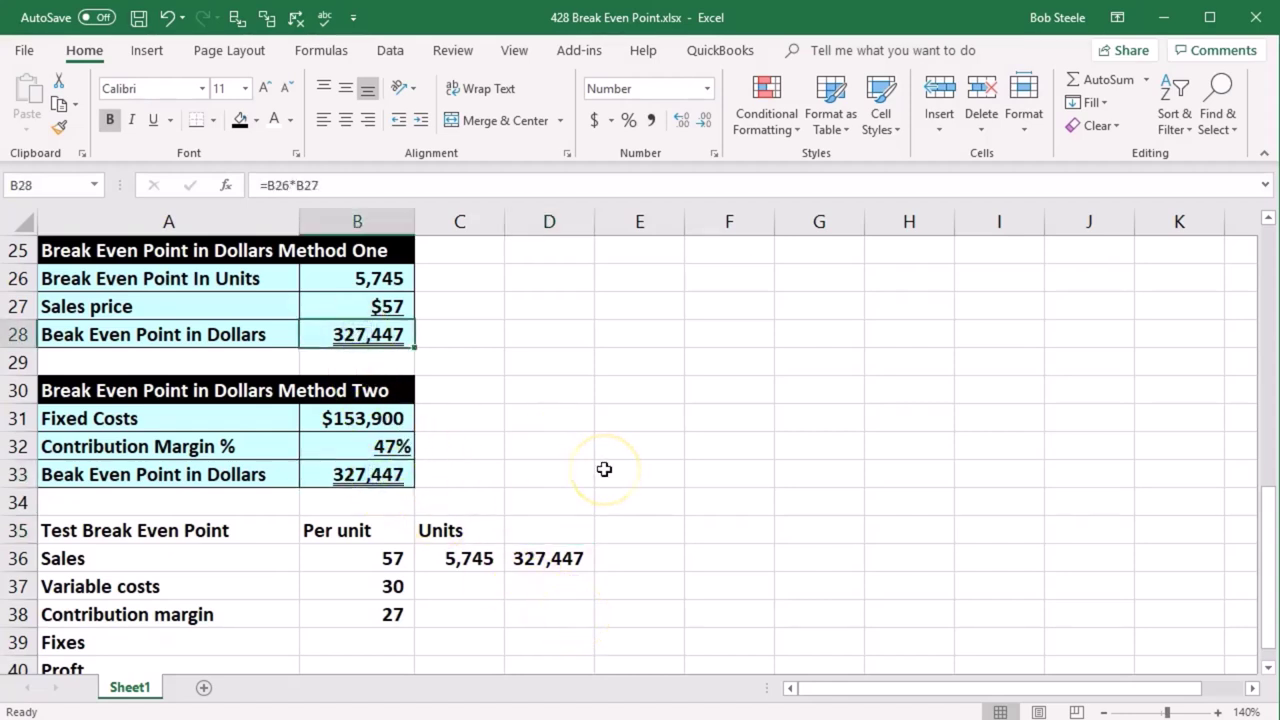
# - Format the per unit amounts in B36:B38 as Currency with the $ symbol and zero decimal places
pyautogui.moveTo(390, 558); pyautogui.dragTo(368, 614)
pyautogui.rightClick(368, 614)
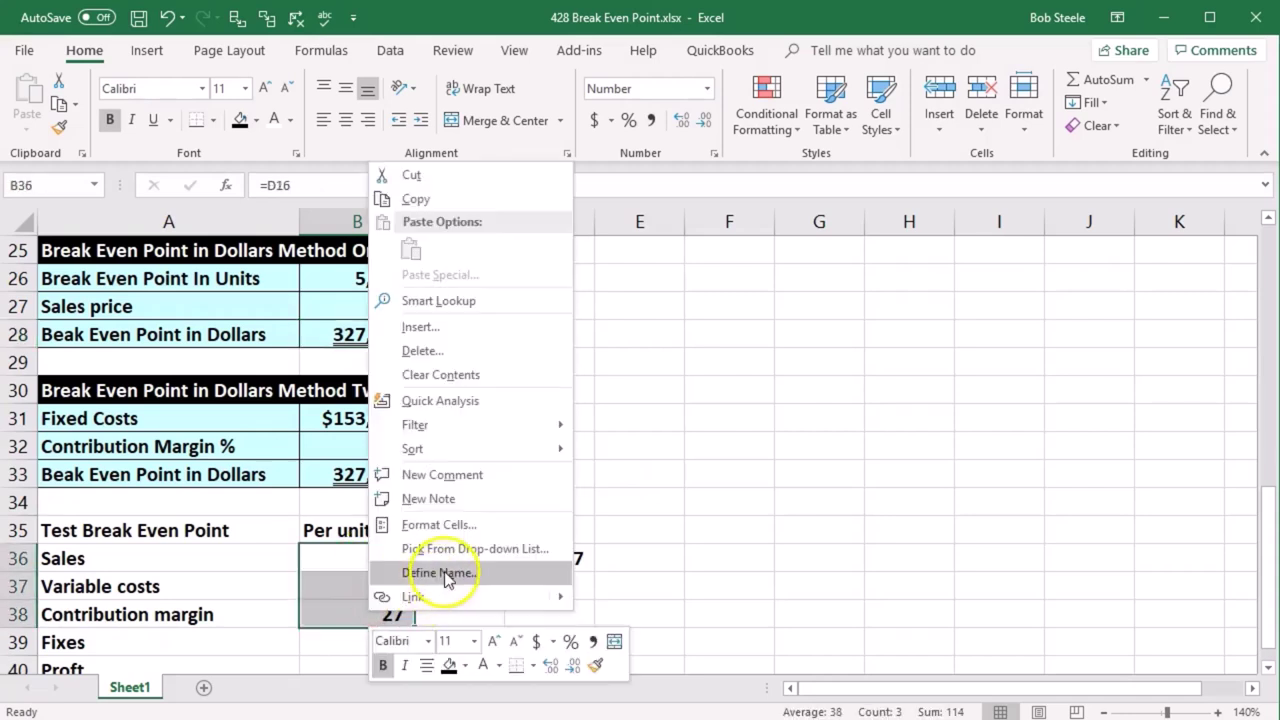
pyautogui.click(441, 525)
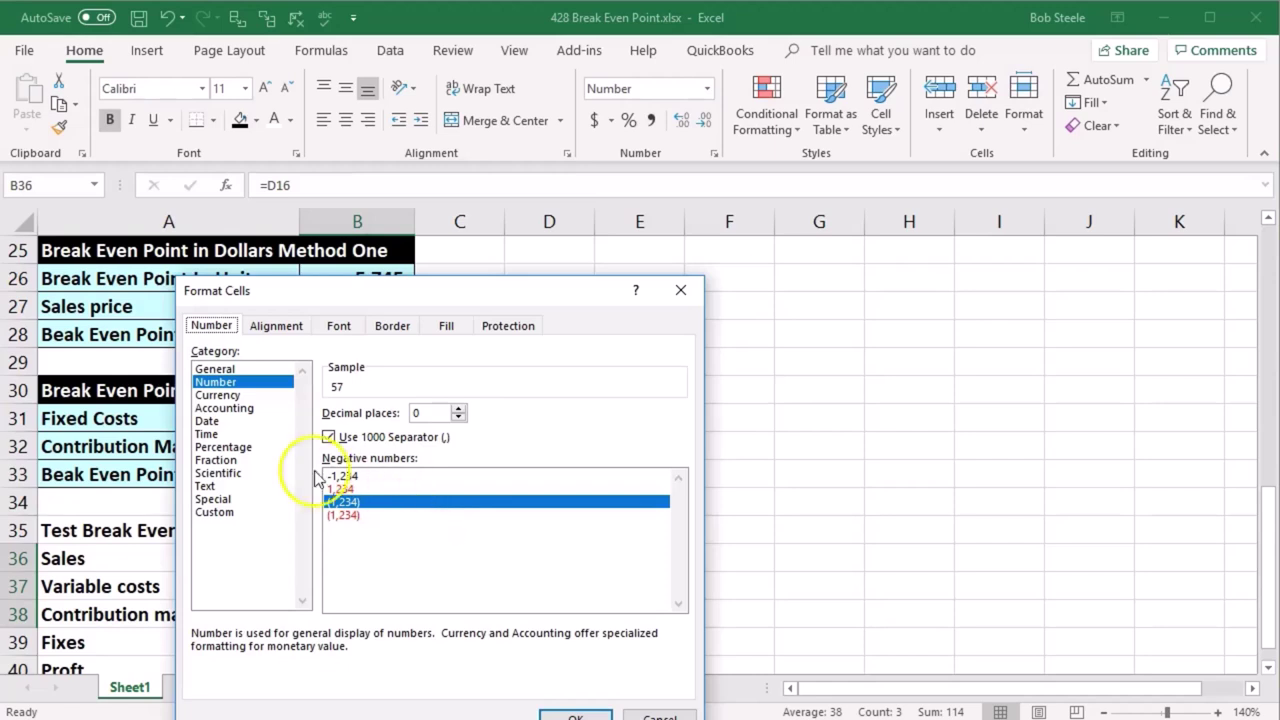
pyautogui.click(248, 396)
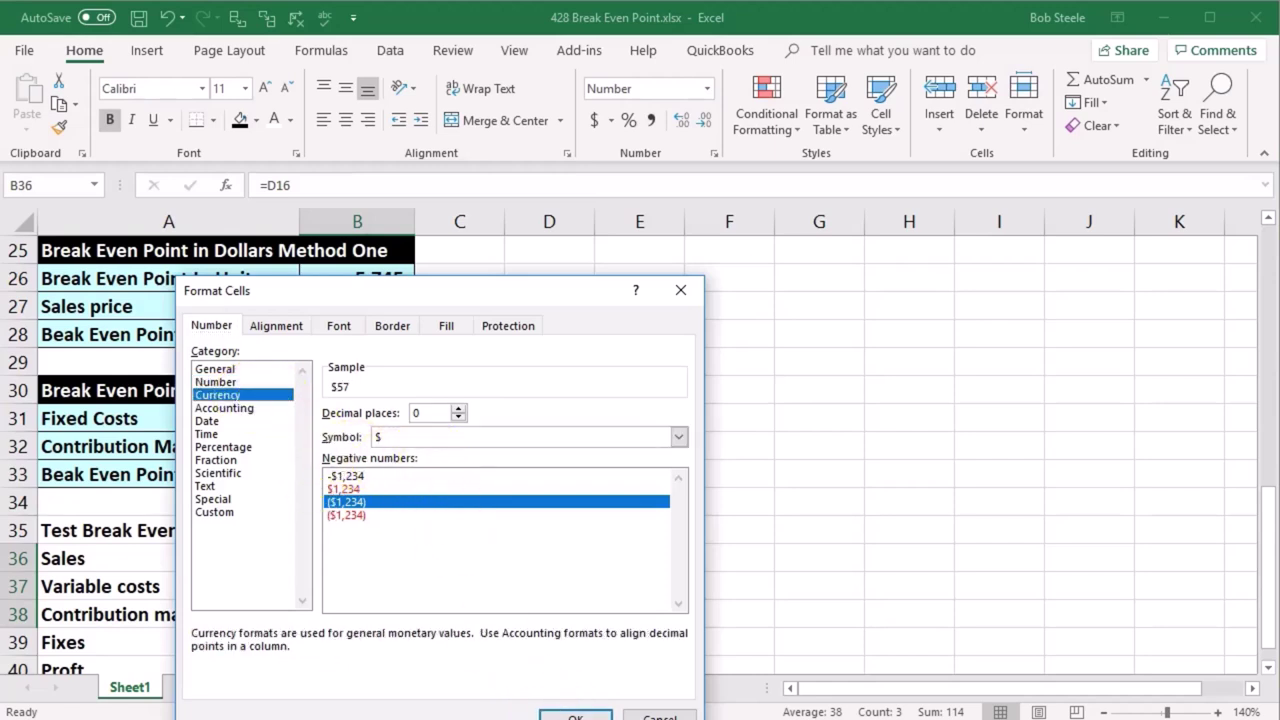
pyautogui.click(570, 714)
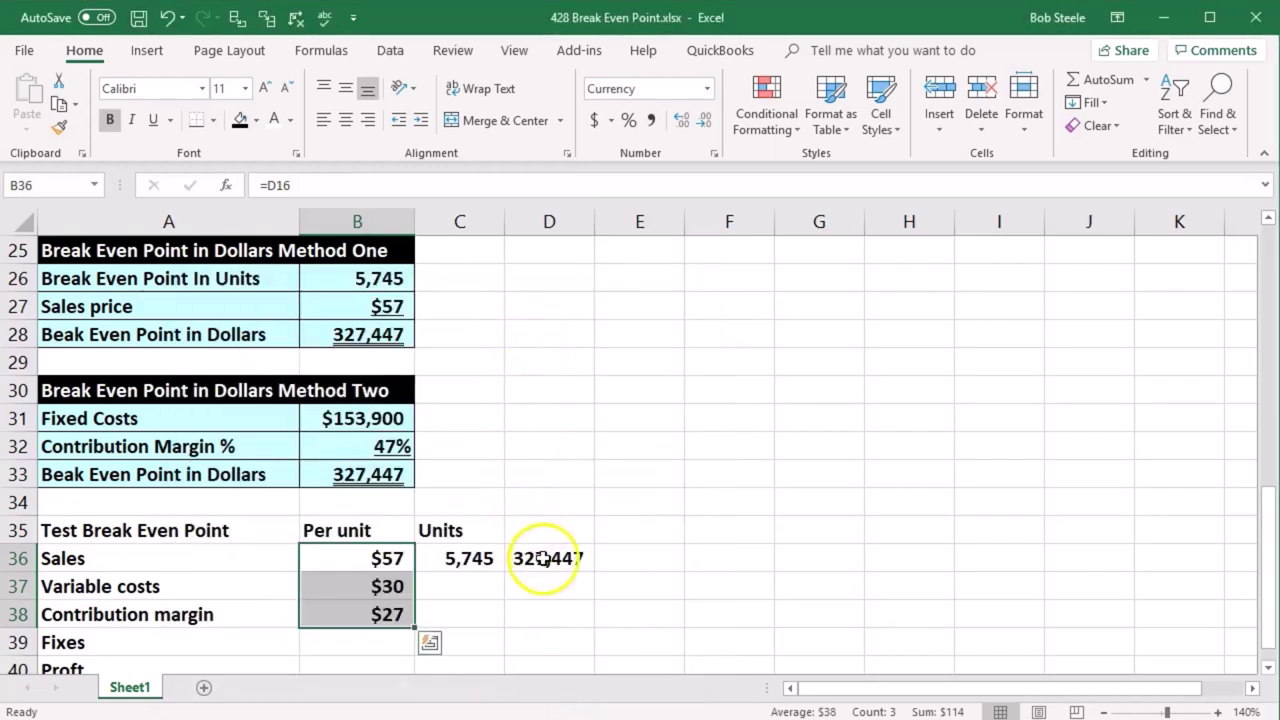
# - Format the dollar total cells D36:D38 as Currency and fit the width of column D to its contents
pyautogui.scroll(-1, 541, 558)
pyautogui.moveTo(546, 474); pyautogui.dragTo(557, 527)
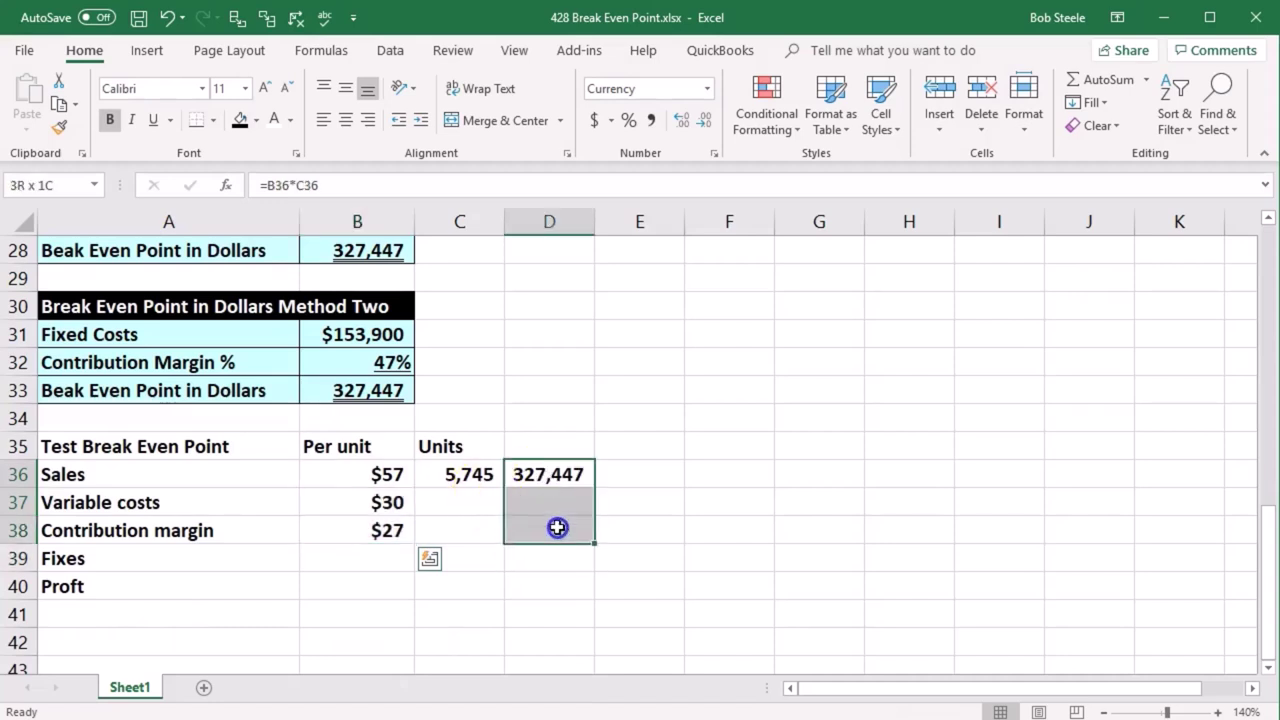
pyautogui.rightClick(557, 527)
pyautogui.moveTo(624, 376)
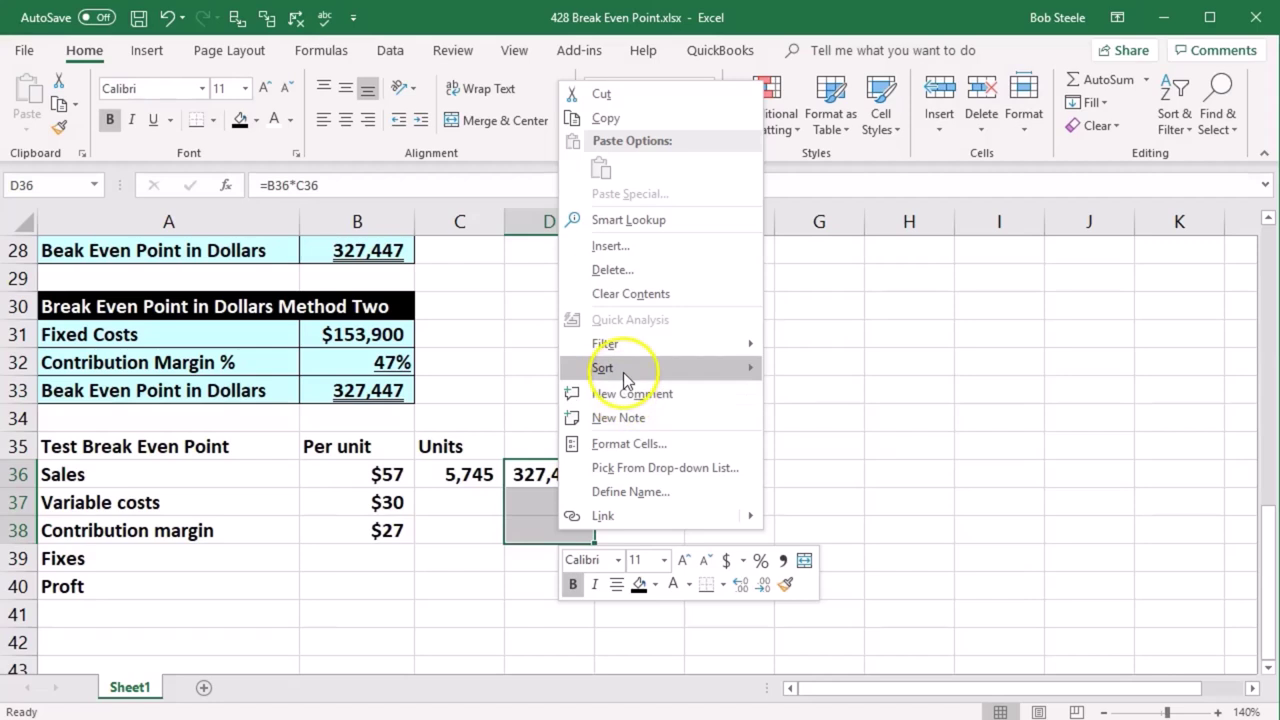
pyautogui.click(627, 443)
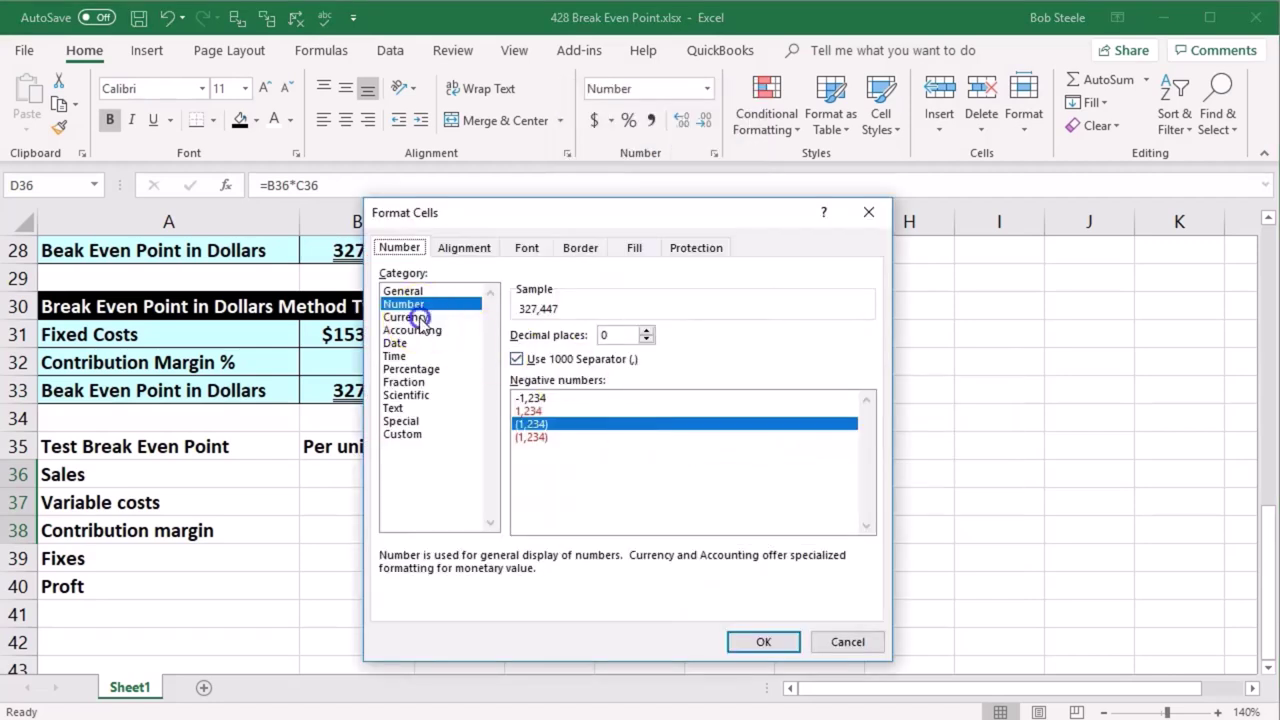
pyautogui.click(410, 318)
pyautogui.click(765, 641)
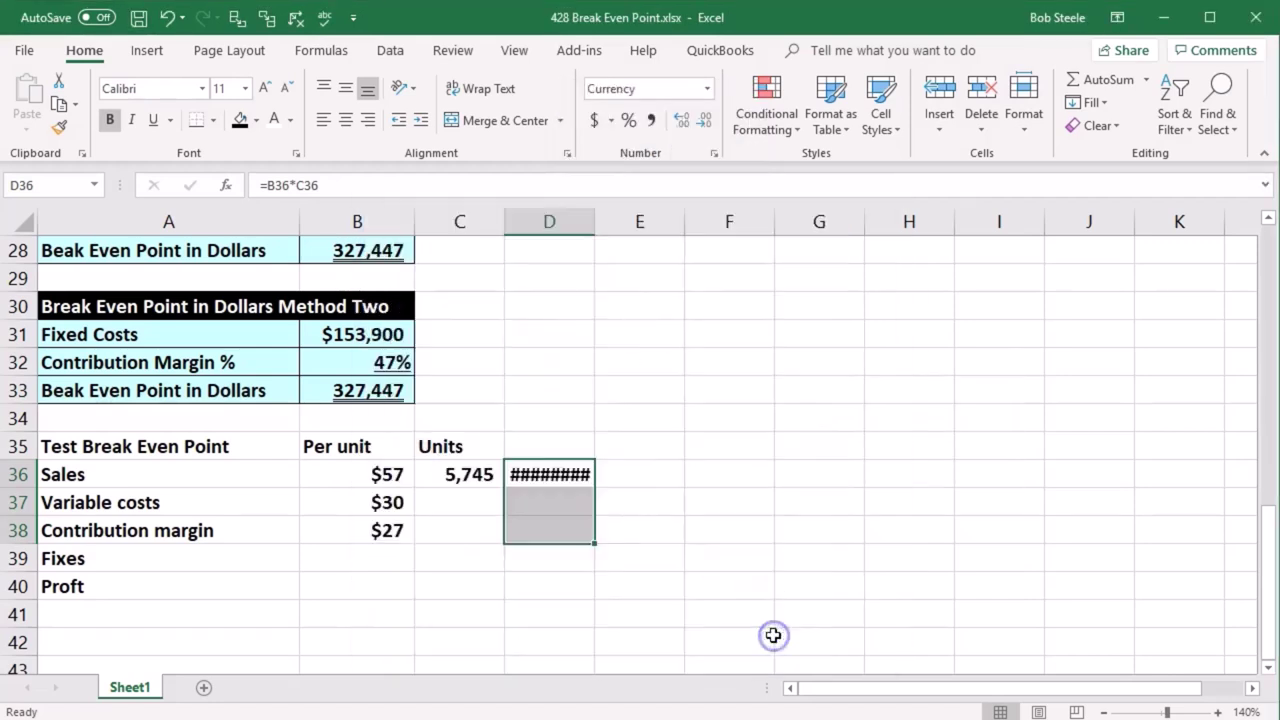
pyautogui.click(711, 531)
pyautogui.doubleClick(594, 221)
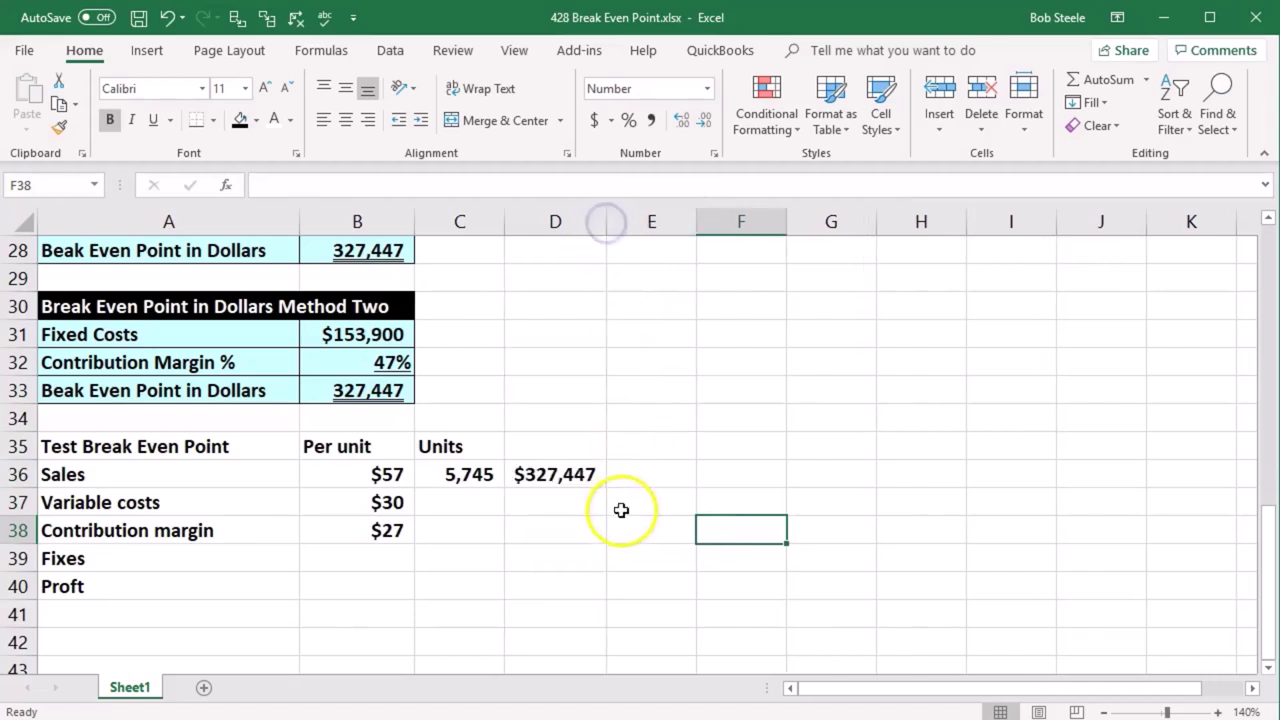
# - Link the units for variable costs in C37 and contribution margin in C38 each to the units cell directly above
pyautogui.click(562, 503)
pyautogui.click(462, 503)
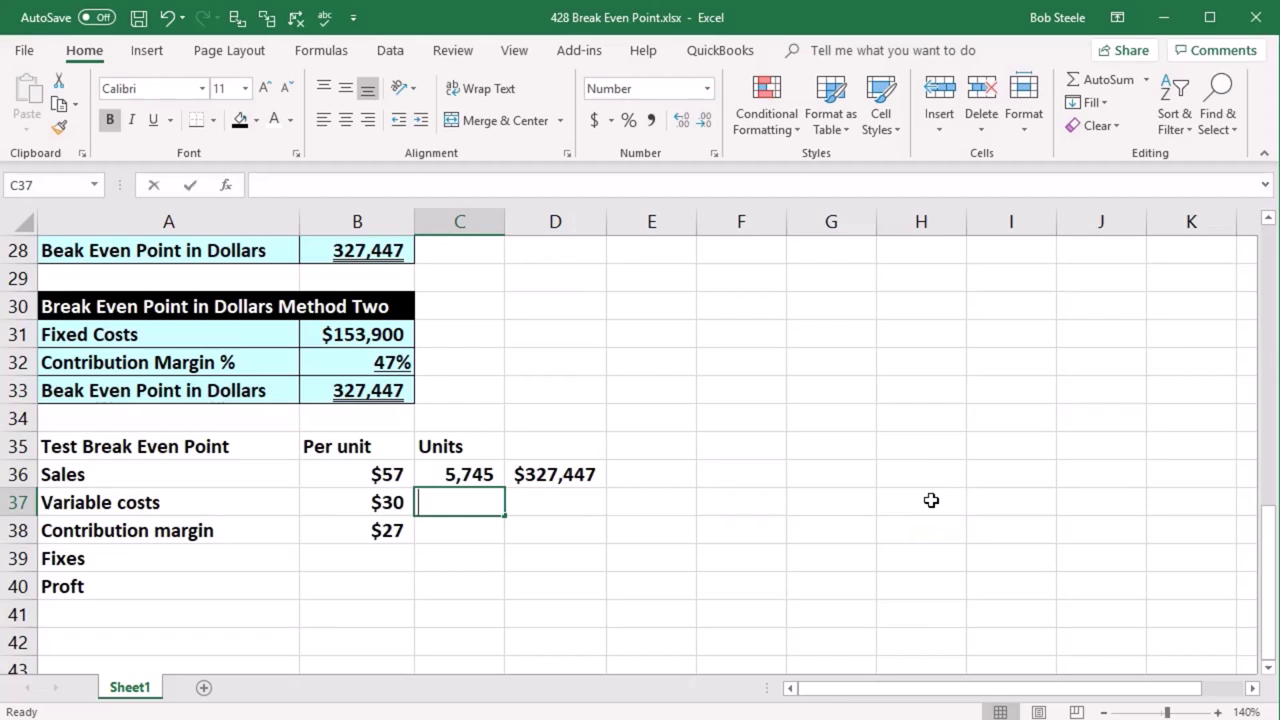
pyautogui.write('=')
pyautogui.press('Up')
pyautogui.press('Return')
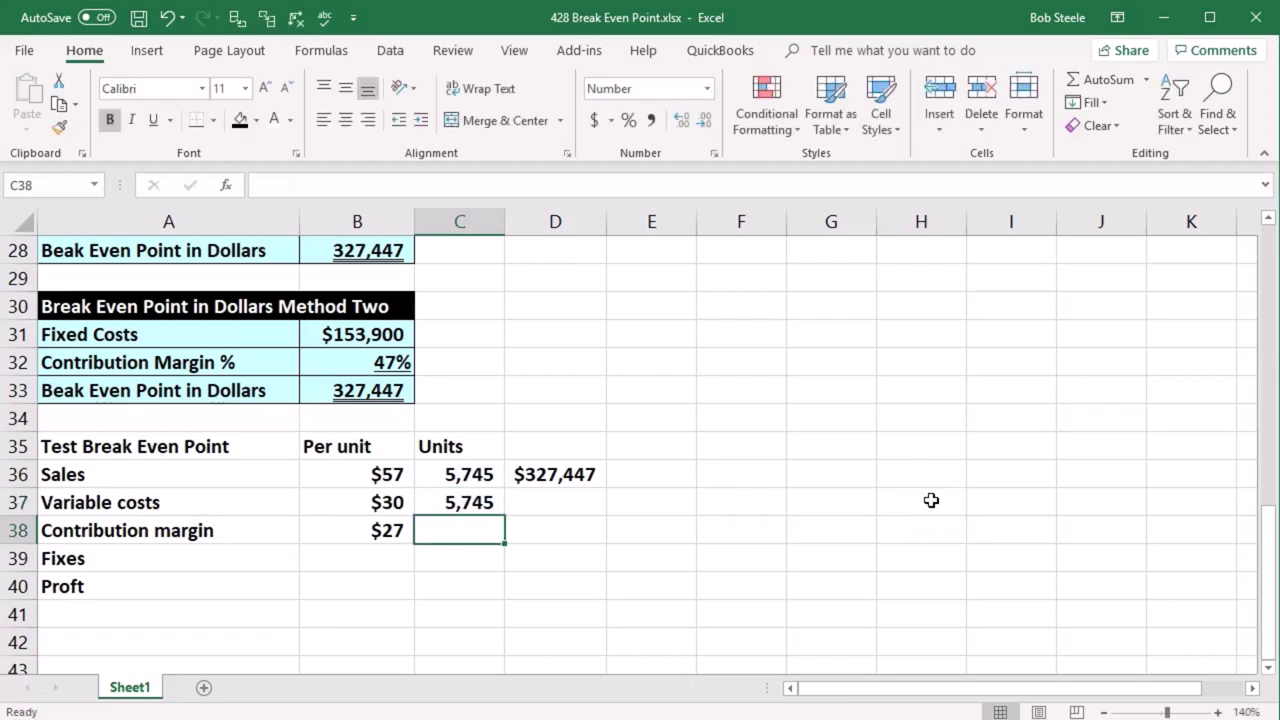
pyautogui.write('=')
pyautogui.press('Up')
pyautogui.press('Return')
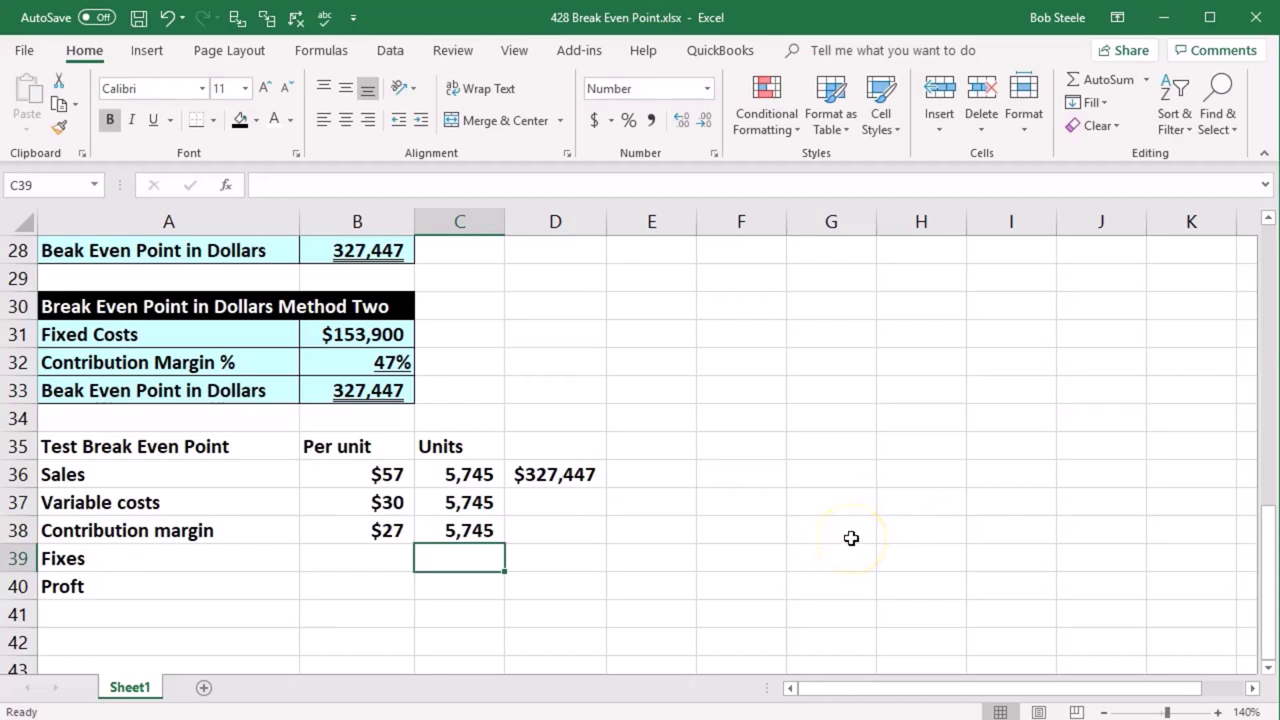
# - Calculate total variable costs in D37 as B37*C37 and widen column D to fit the amount
pyautogui.click(569, 505)
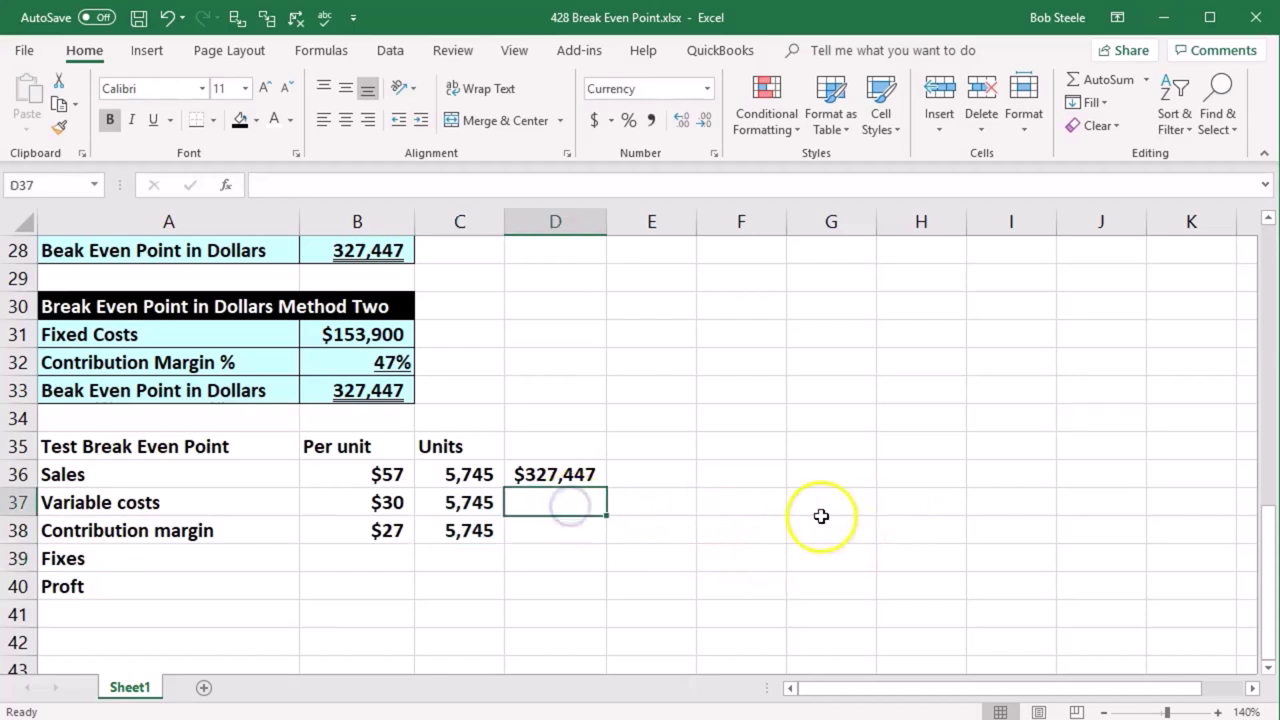
pyautogui.write('=')
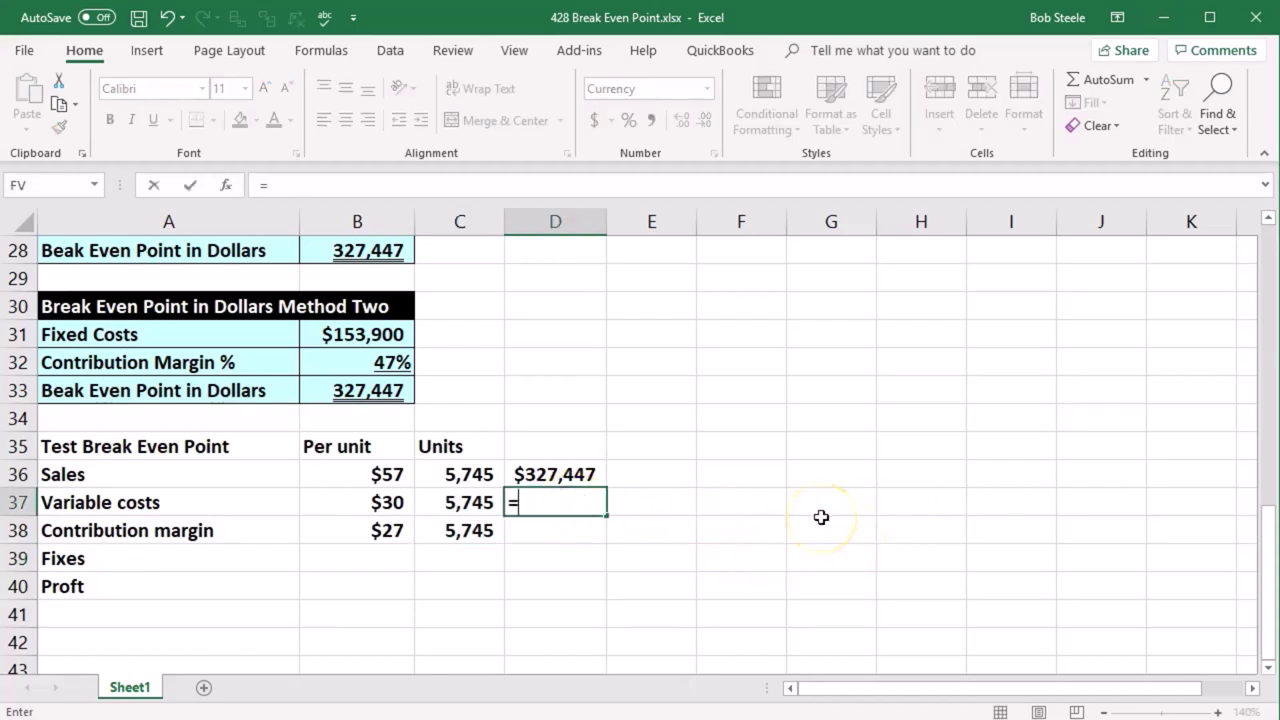
pyautogui.click(397, 508)
pyautogui.write('*')
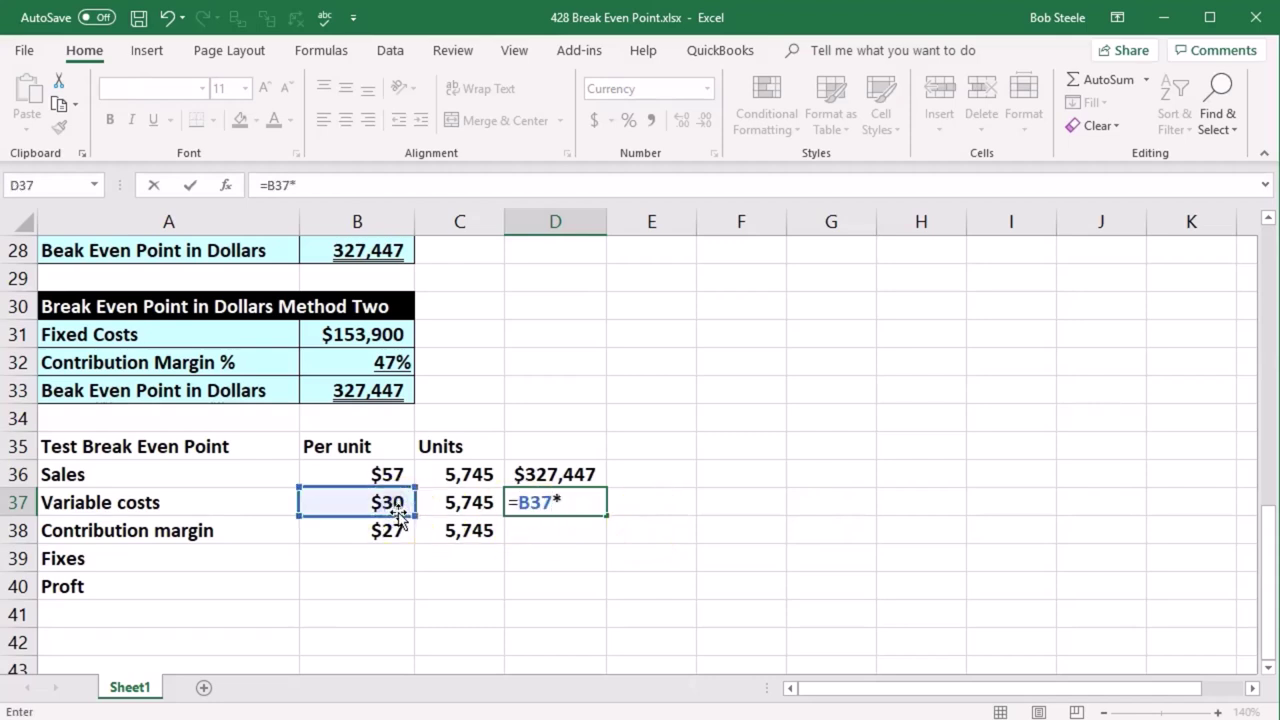
pyautogui.click(458, 506)
pyautogui.press('Return')
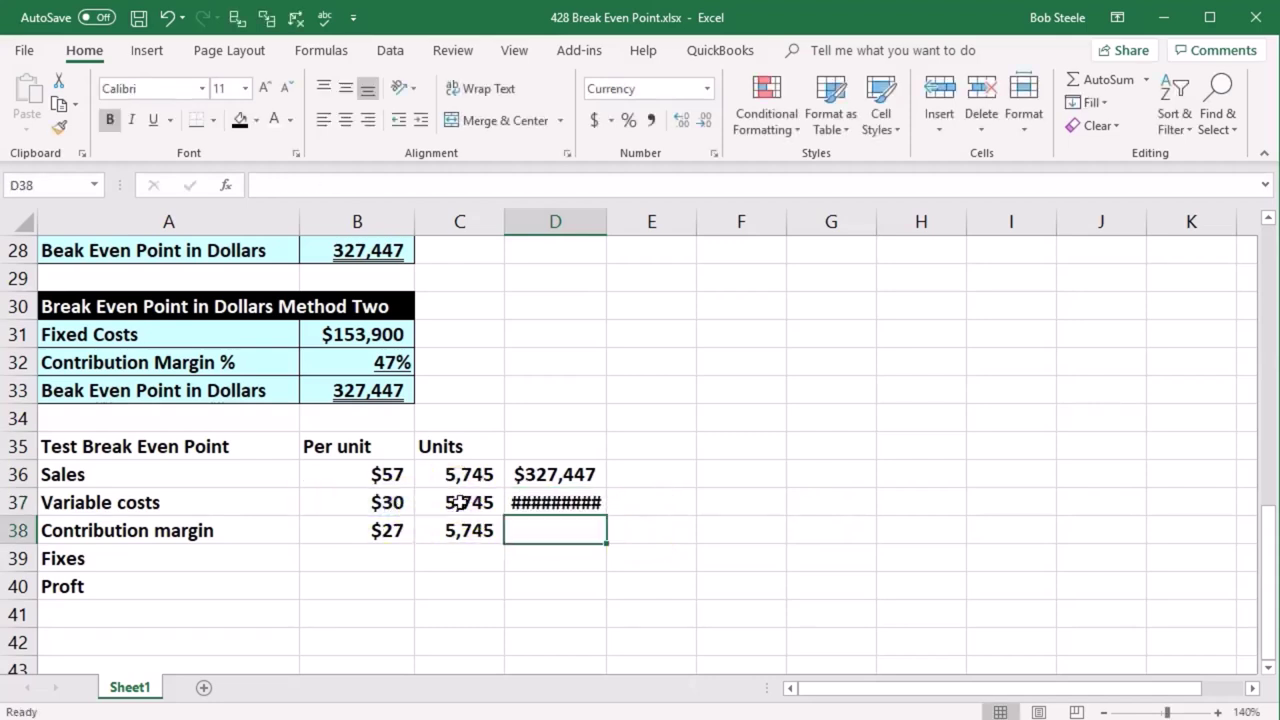
pyautogui.press('Return')
pyautogui.doubleClick(606, 221)
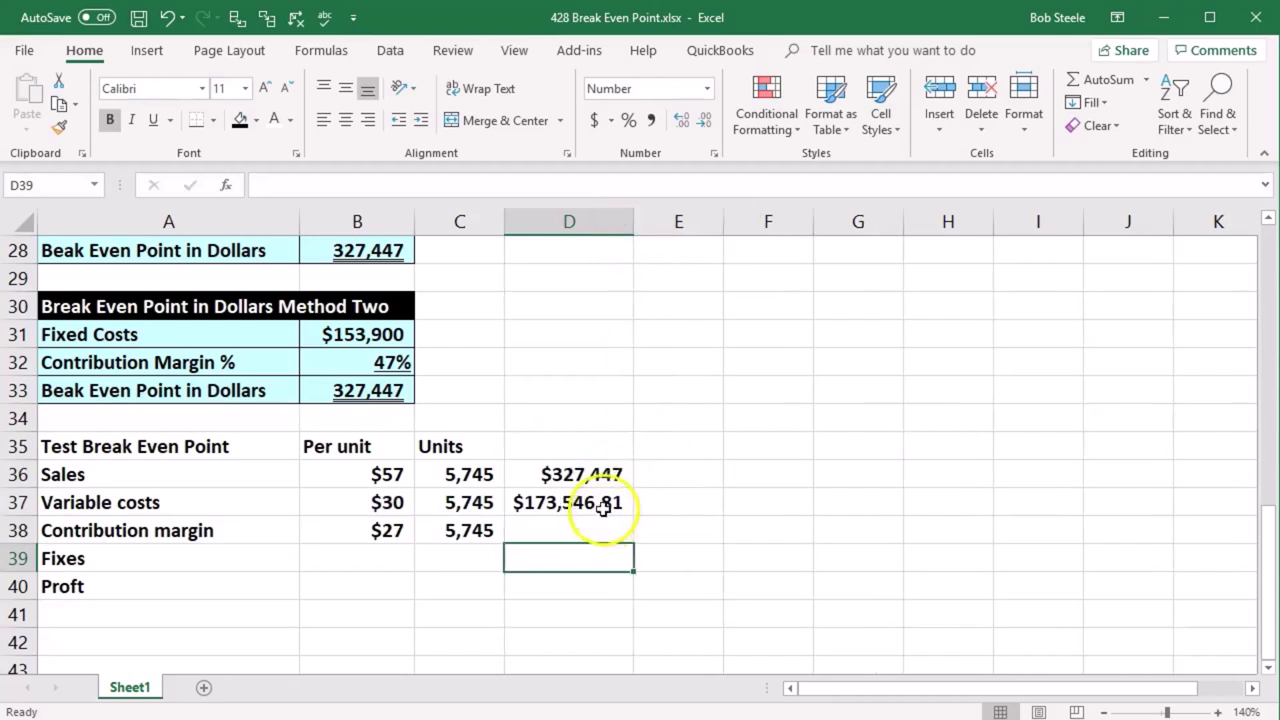
# - Reduce the total variable costs in D37 to zero decimal places
pyautogui.click(603, 508)
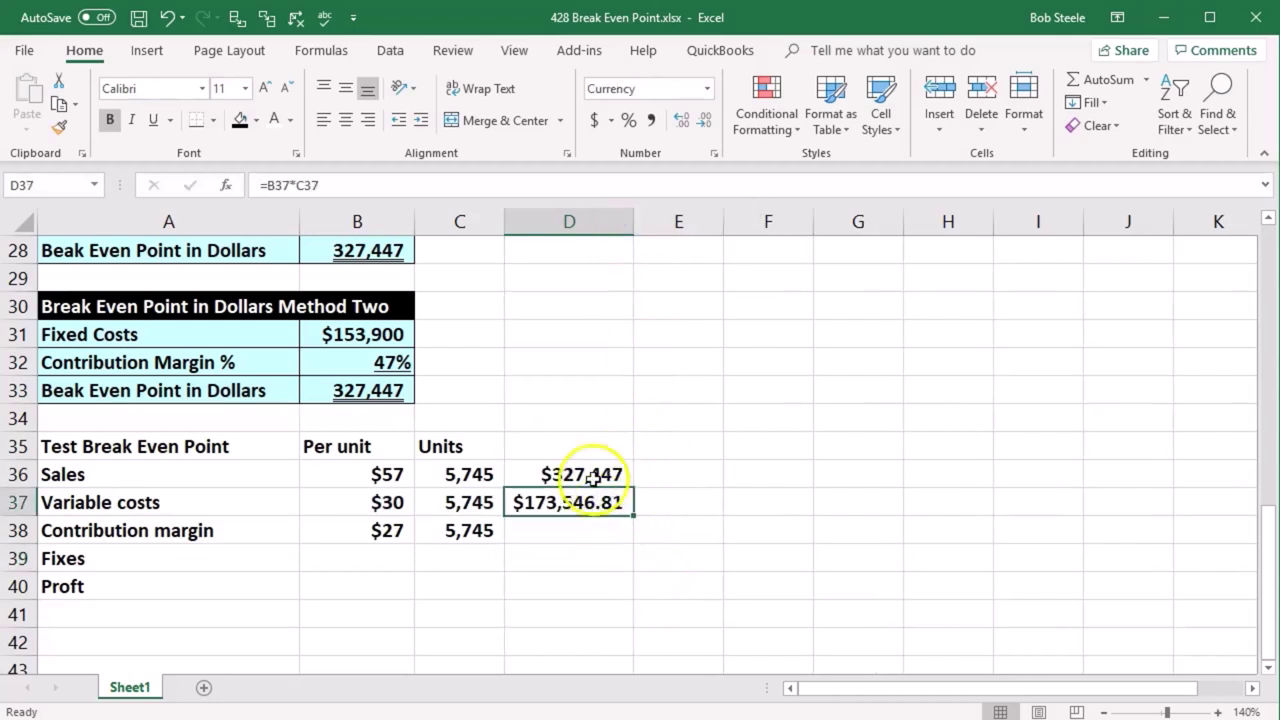
pyautogui.click(688, 120)
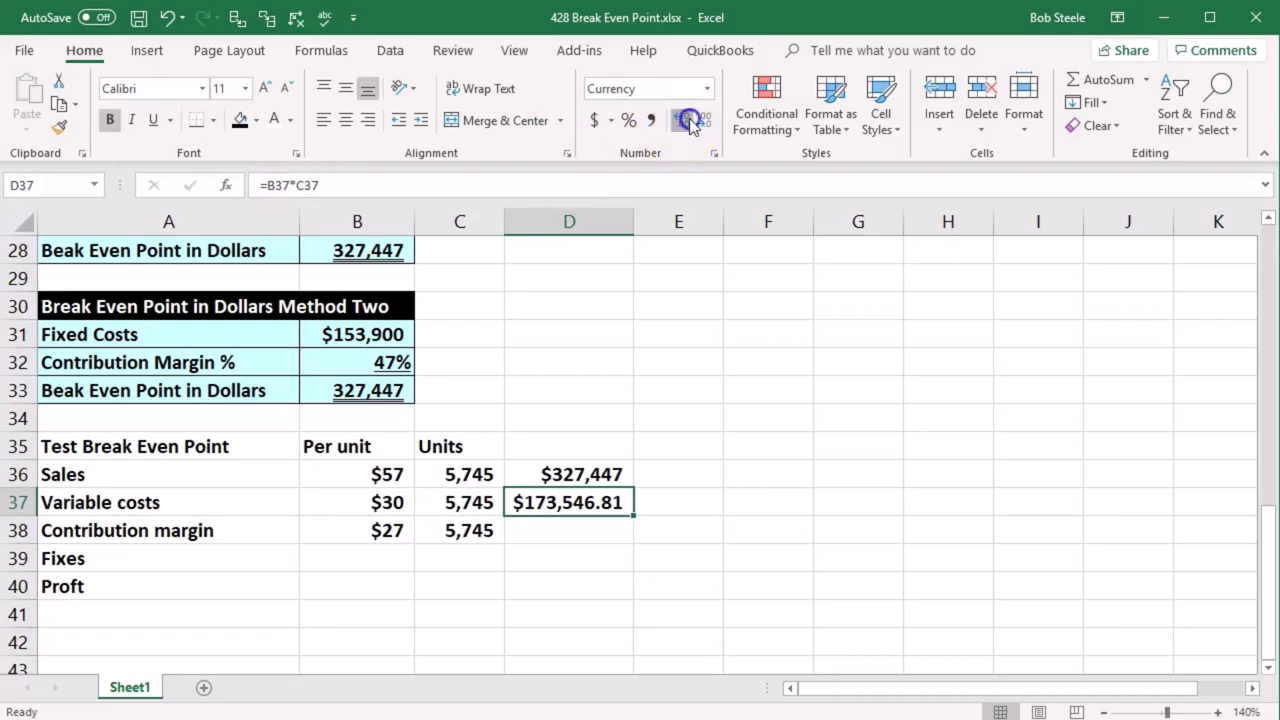
pyautogui.click(704, 120)
pyautogui.click(704, 120)
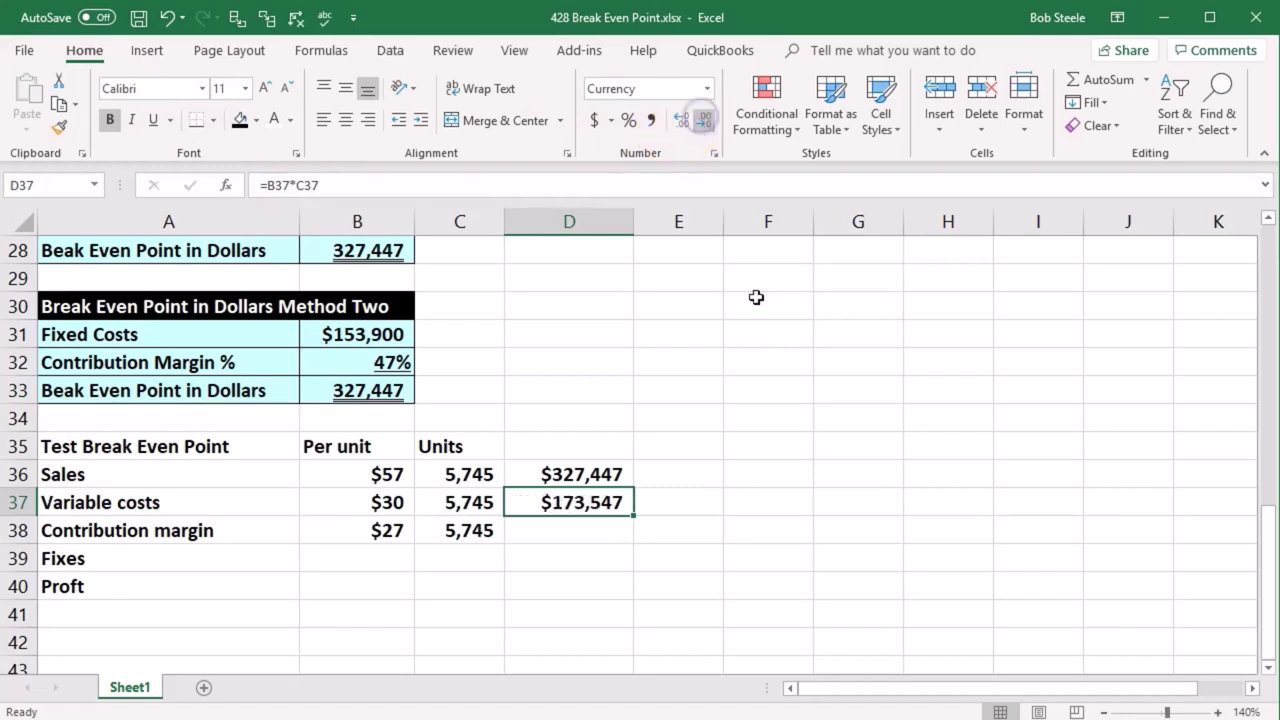
pyautogui.click(826, 440)
# - Calculate the total contribution margin in D38 as the per unit contribution margin in B38 times the units in C38
pyautogui.click(556, 530)
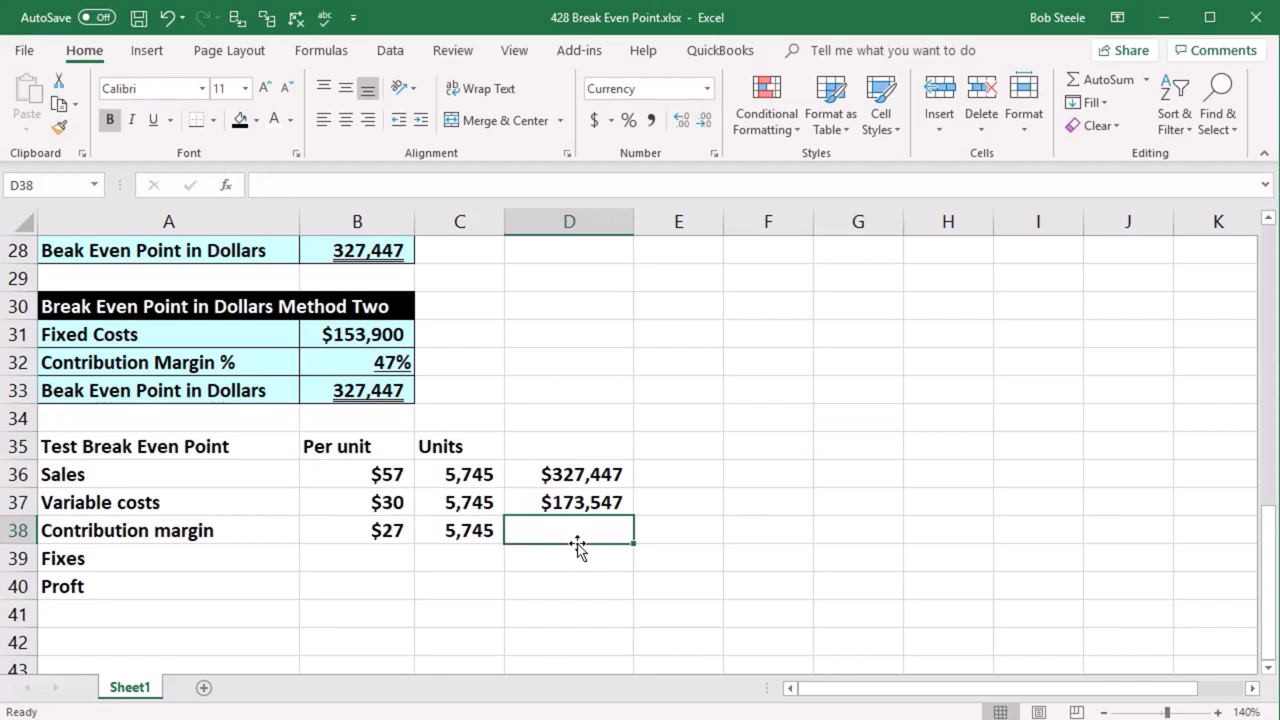
pyautogui.write('=')
pyautogui.press('Left')
pyautogui.press('Left')
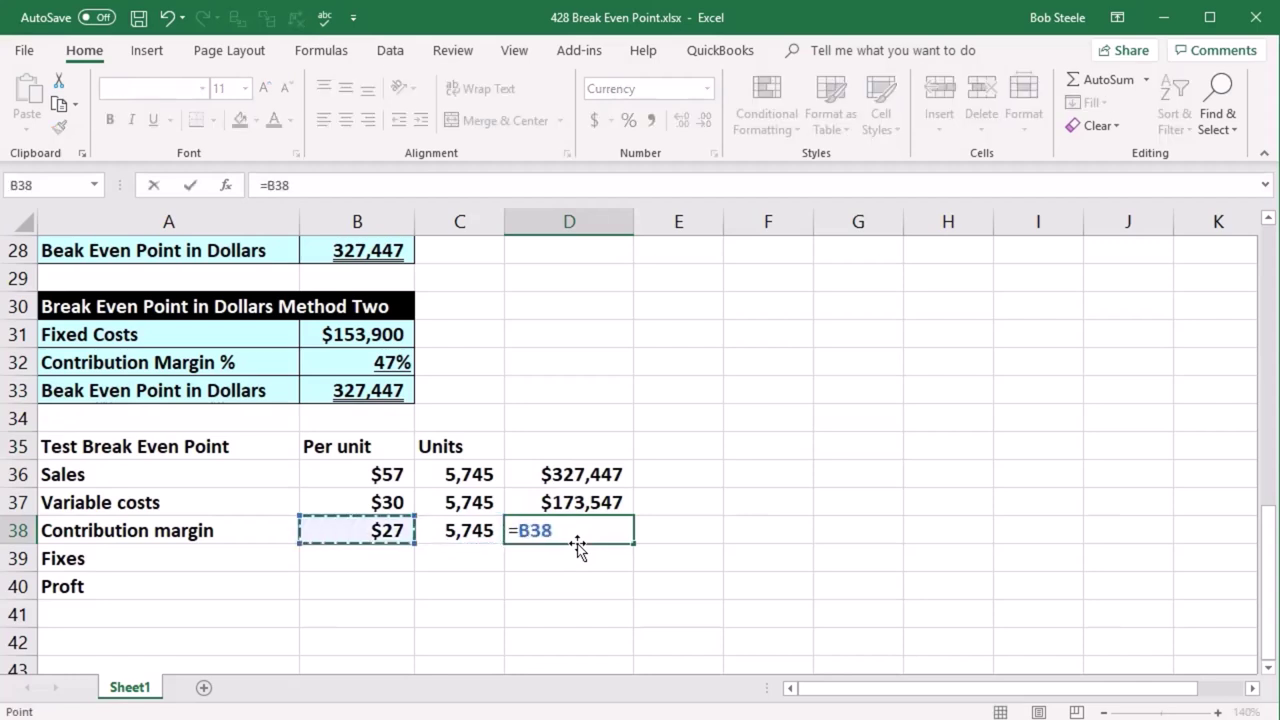
pyautogui.write('*')
pyautogui.press('Return')
pyautogui.click(583, 533)
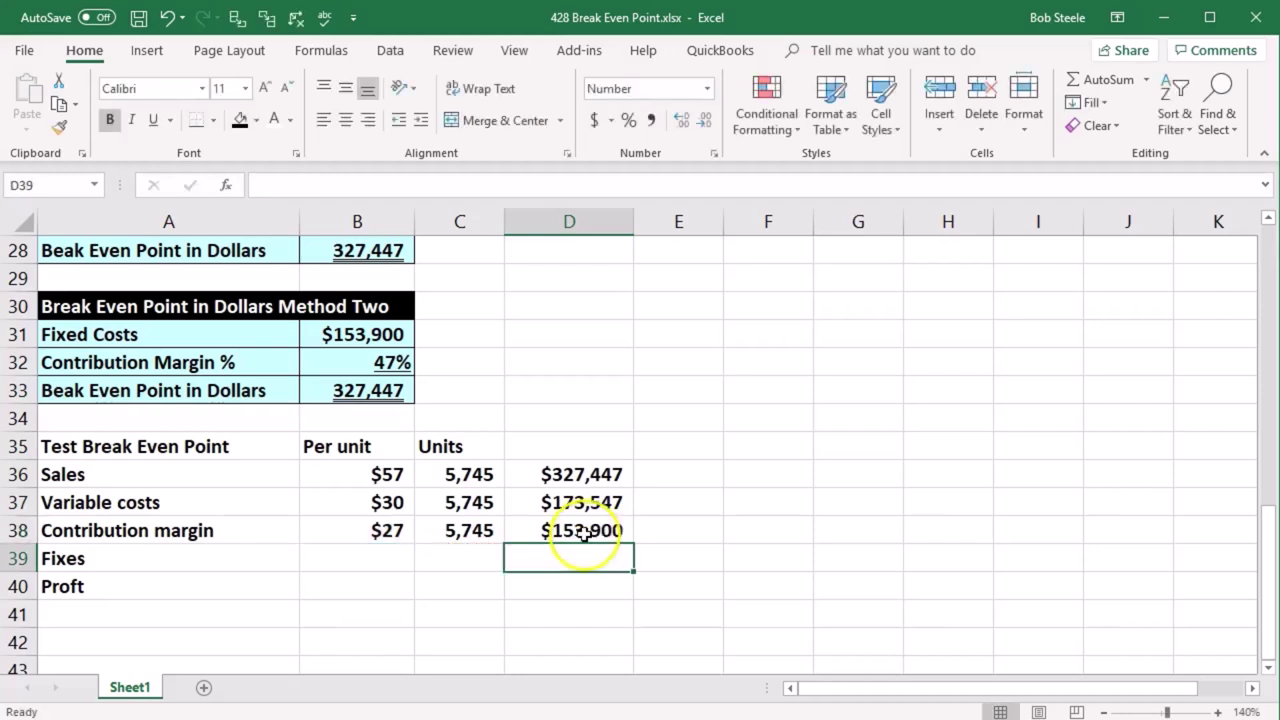
# - Check the total contribution margin with the formula =D36-D37 in E38 and clear that cell again
pyautogui.click(665, 538)
pyautogui.write('=')
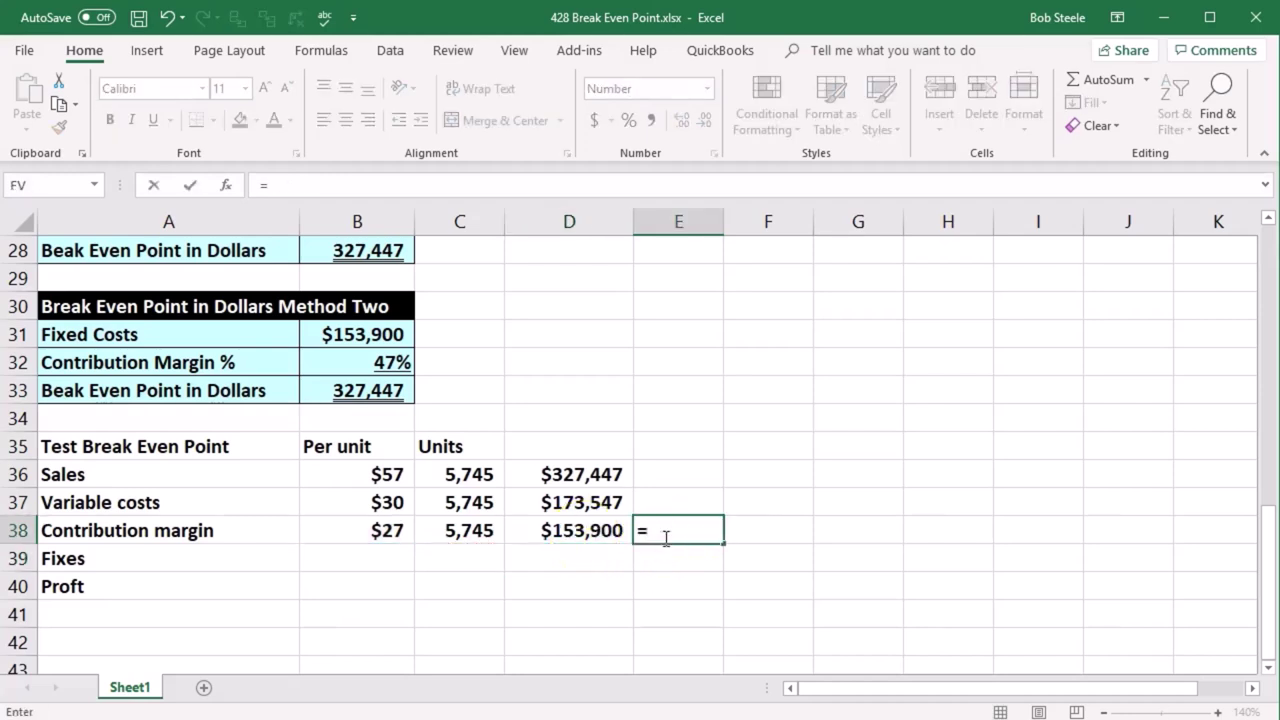
pyautogui.press('Up')
pyautogui.press('Up')
pyautogui.press('Left')
pyautogui.write('-')
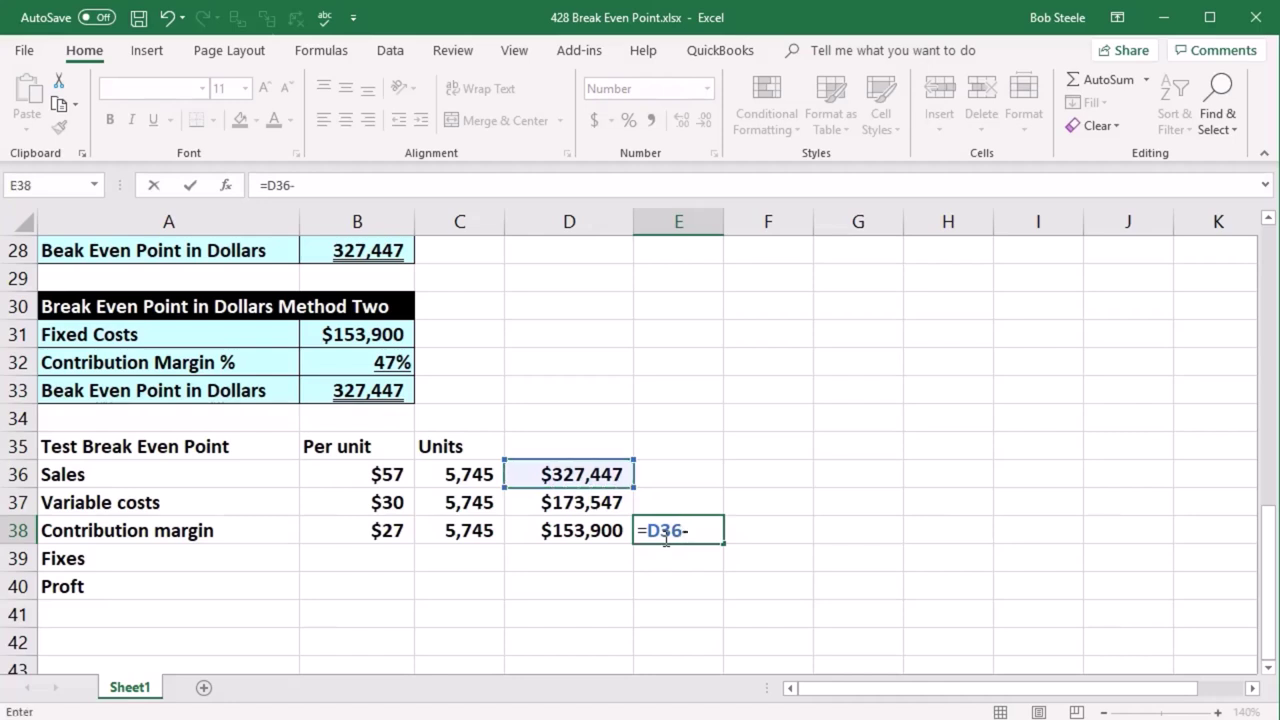
pyautogui.press('Up')
pyautogui.press('Left')
pyautogui.press('Return')
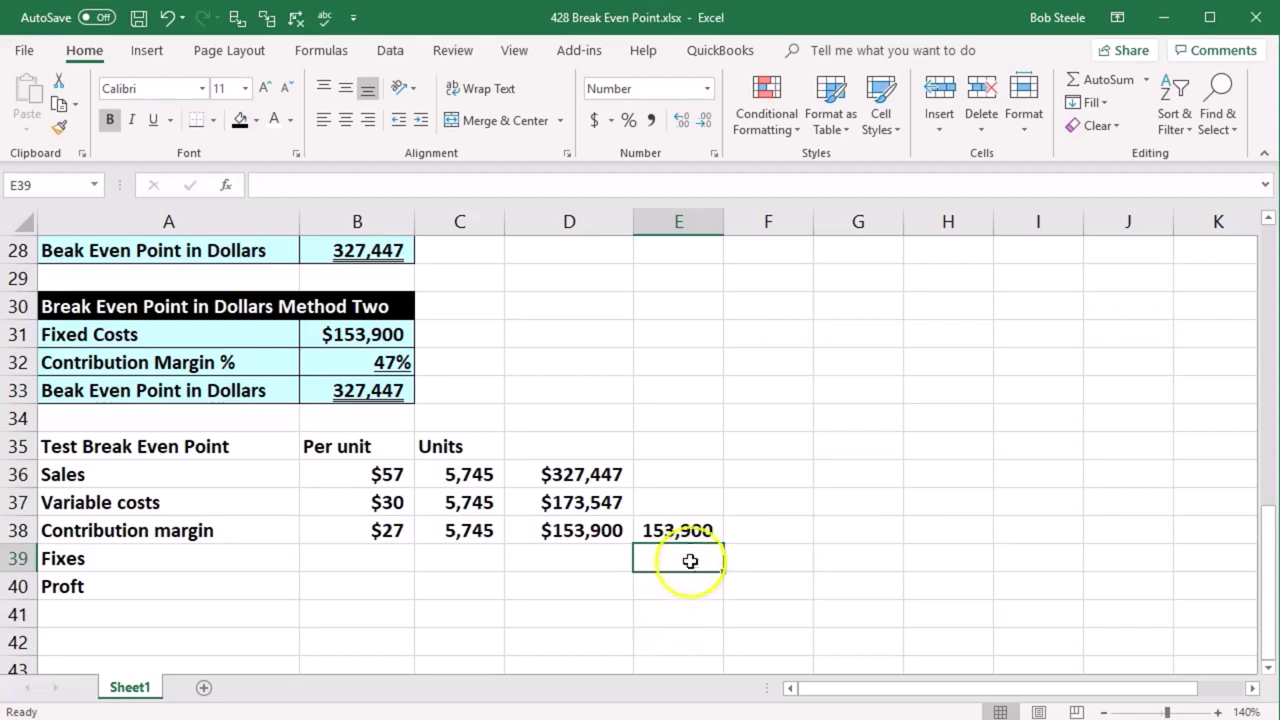
pyautogui.click(697, 531)
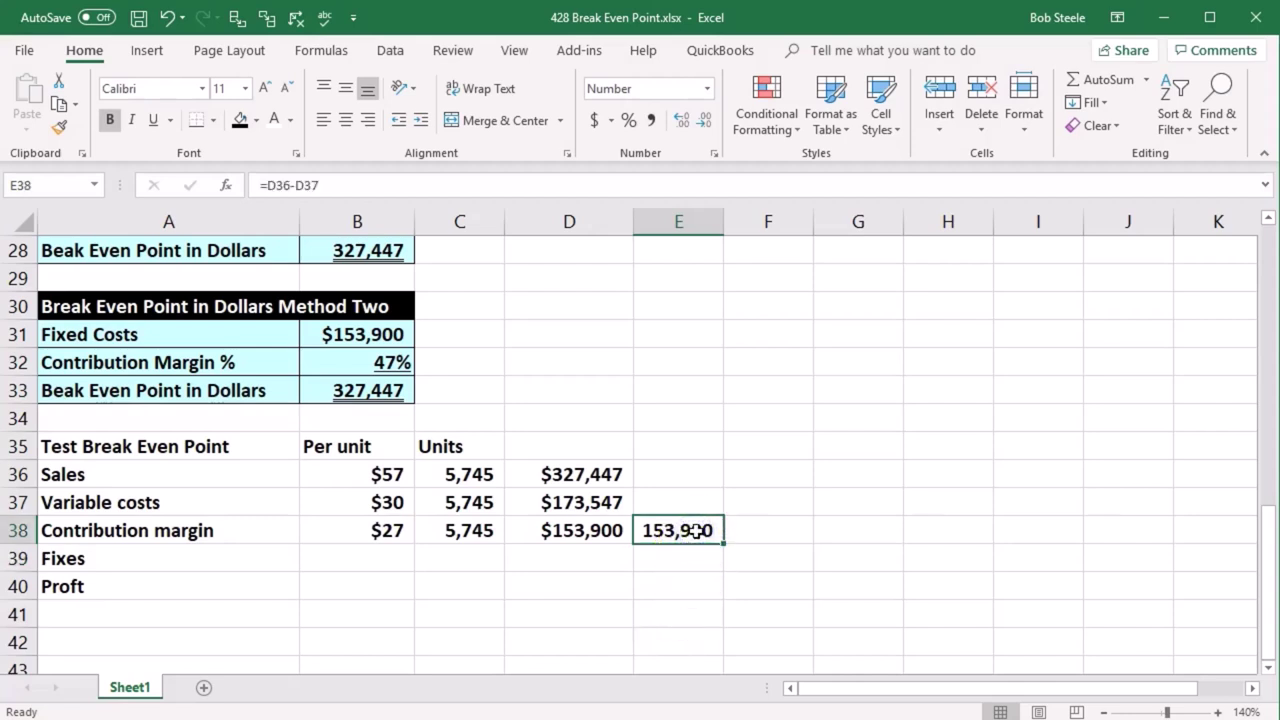
# - Correct the misspelled label in A39 to Fixed Costs
pyautogui.click(189, 557)
pyautogui.doubleClick(154, 557)
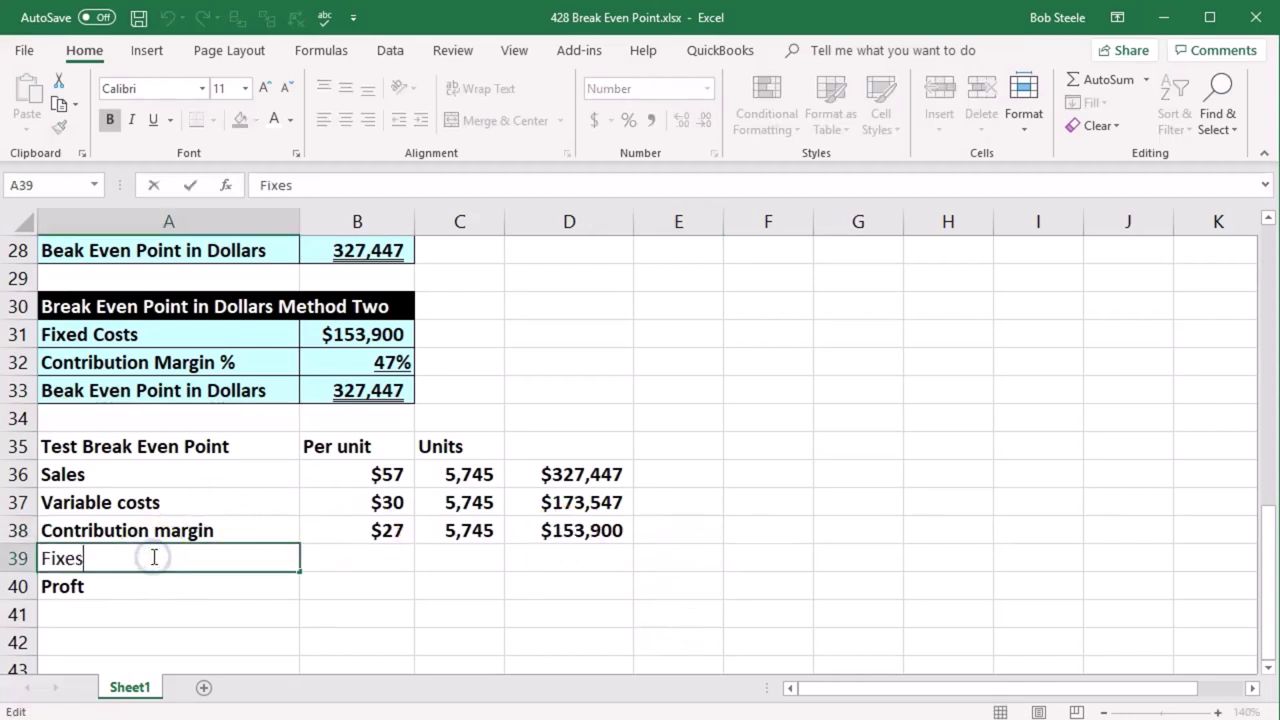
pyautogui.write('d')
pyautogui.press('Return')
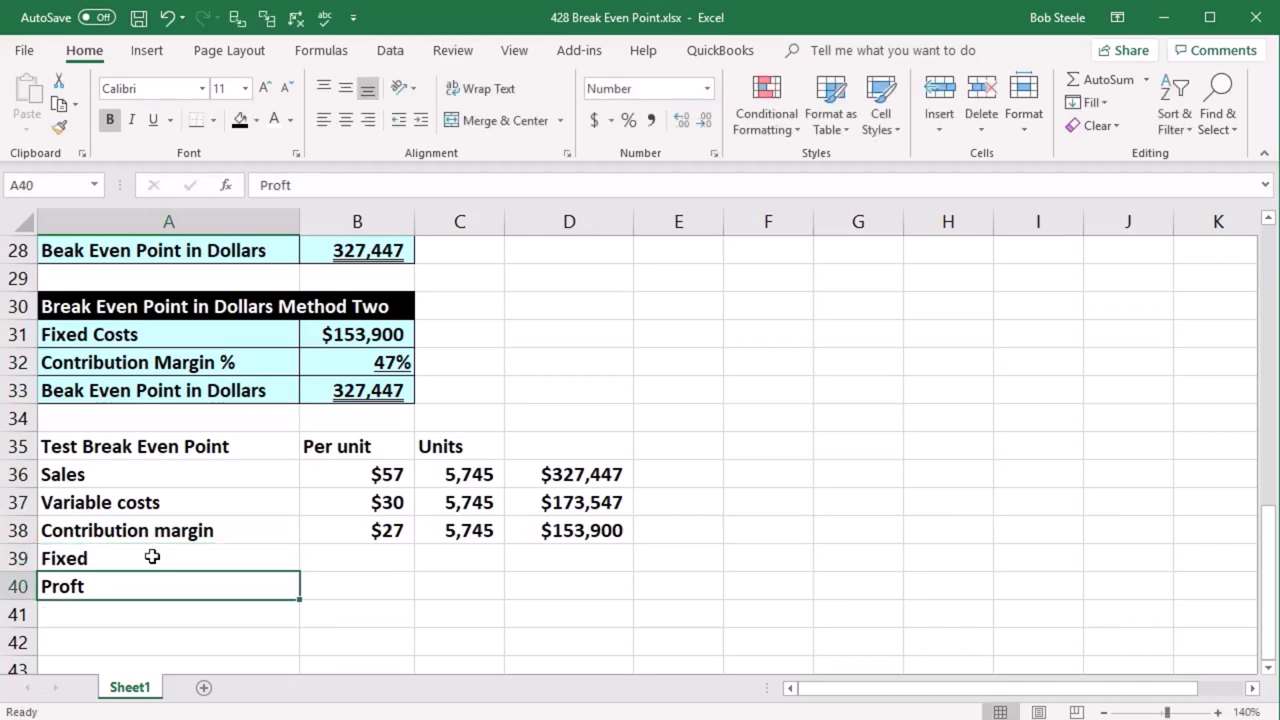
pyautogui.click(152, 557)
pyautogui.doubleClick(154, 557)
pyautogui.write('Costs')
pyautogui.press('Tab')
# - Link the fixed costs amount in D39 to the fixed costs input in B6
pyautogui.press('Tab')
pyautogui.press('Tab')
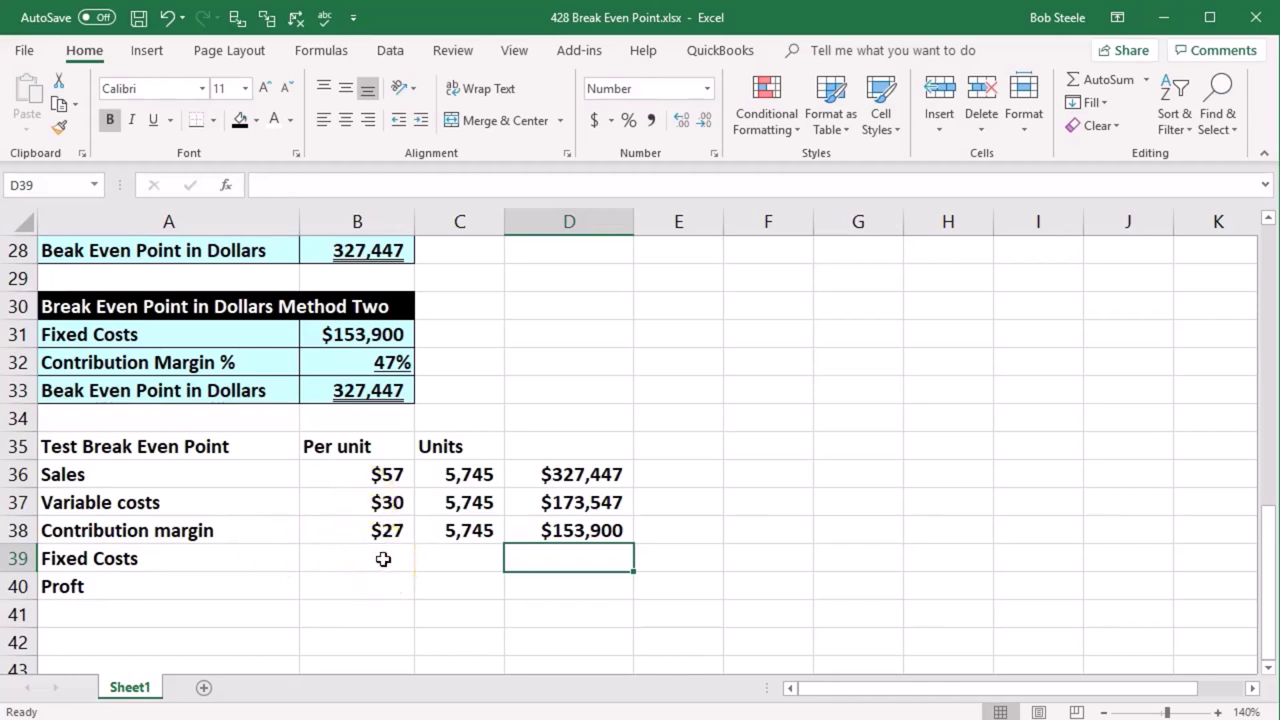
pyautogui.write('=')
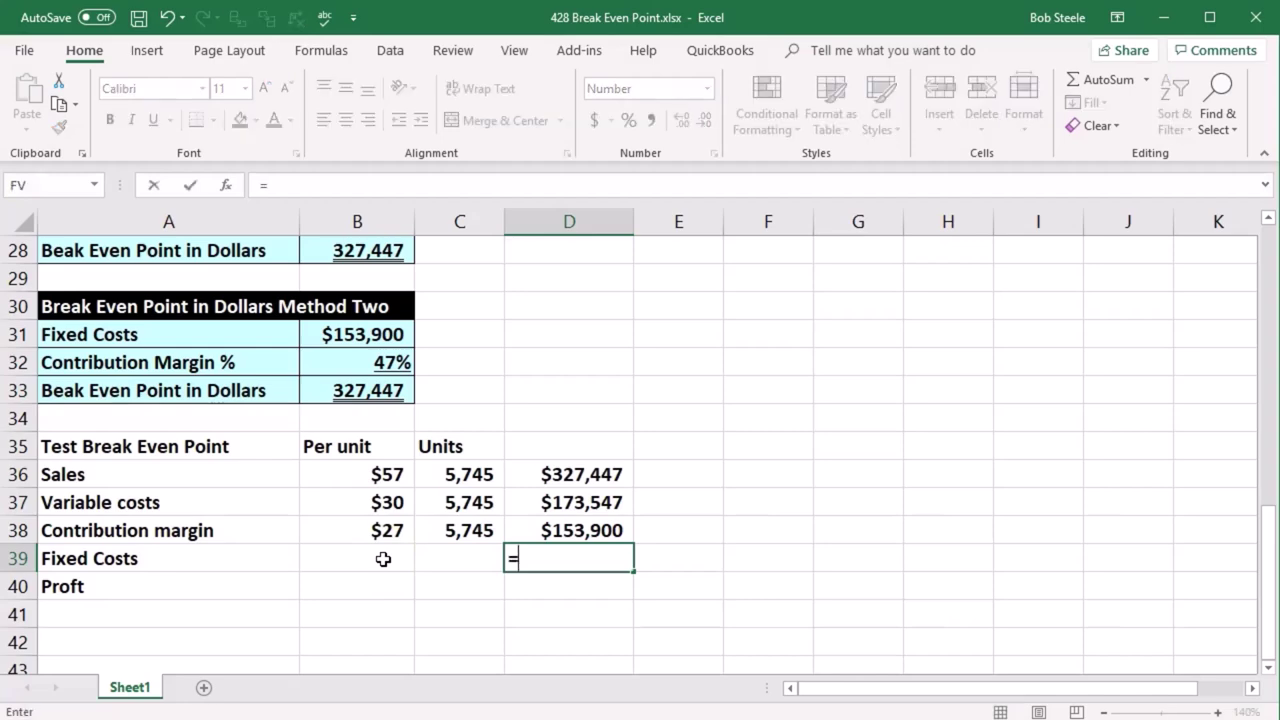
pyautogui.scroll(9, 383, 559)
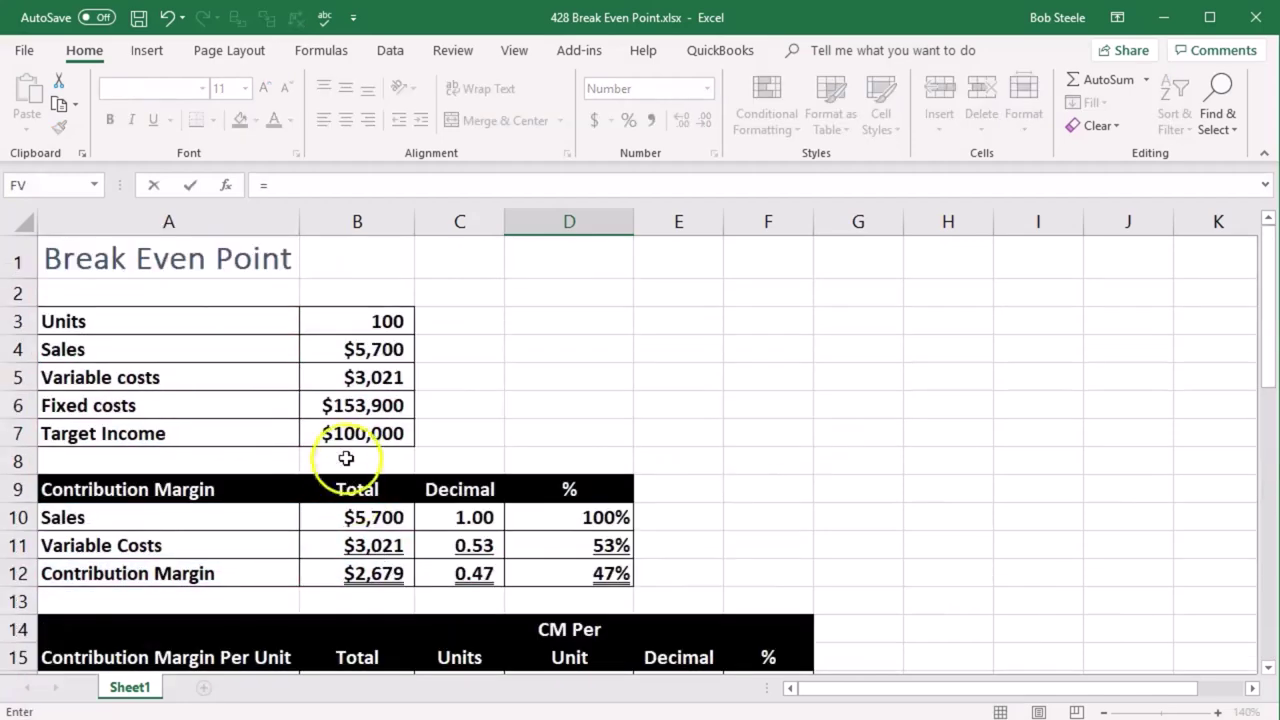
pyautogui.click(349, 405)
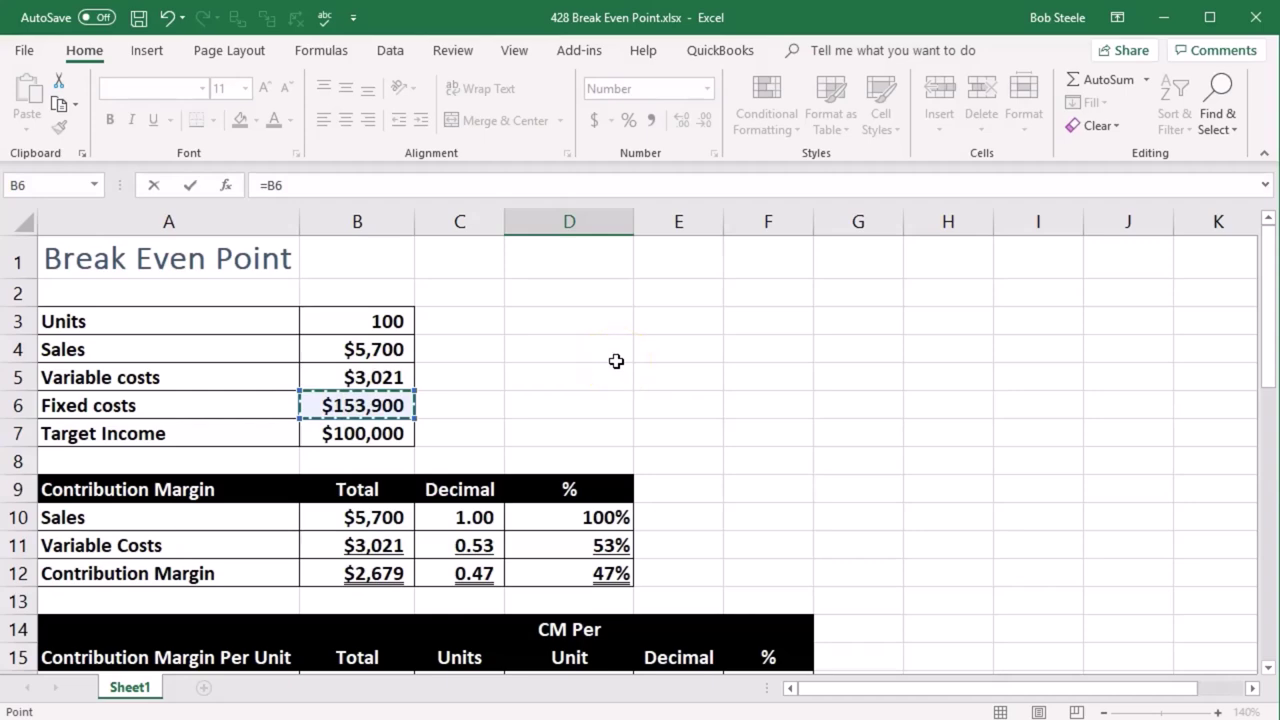
pyautogui.press('Return')
# - Calculate the profit in D40 as contribution margin less fixed costs, =D38-D39
pyautogui.scroll(-1, 616, 361)
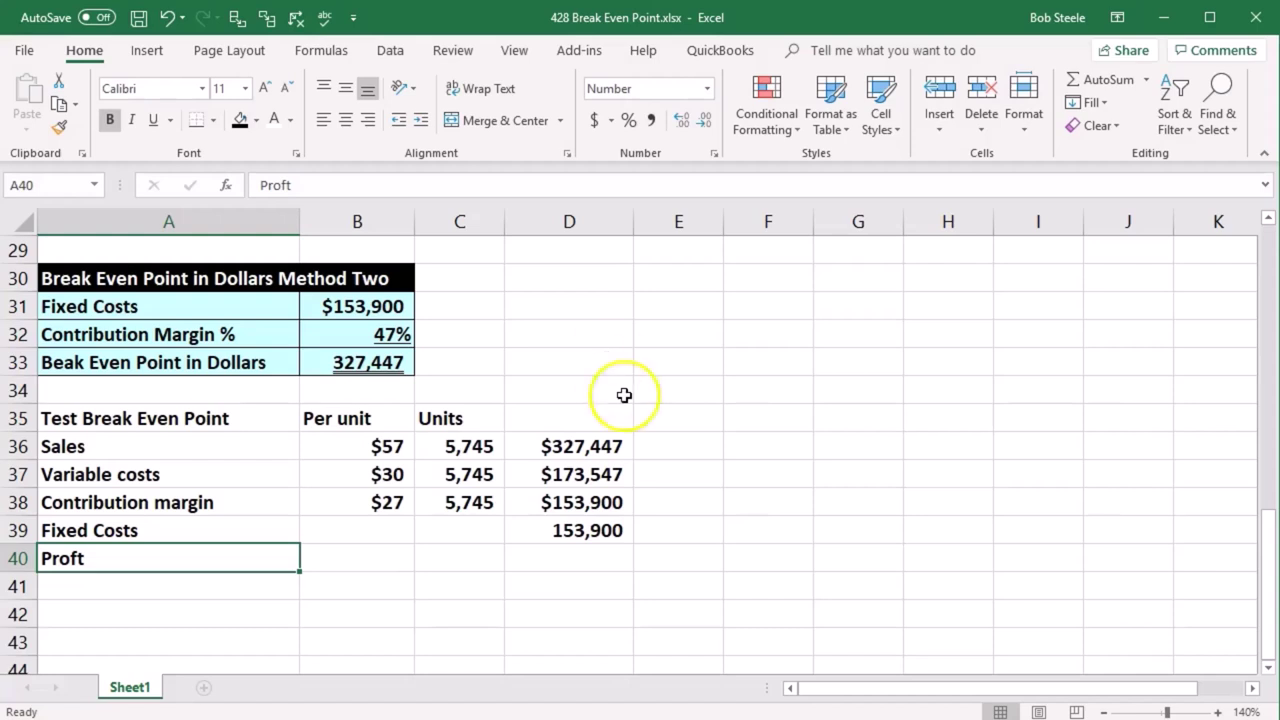
pyautogui.click(630, 502)
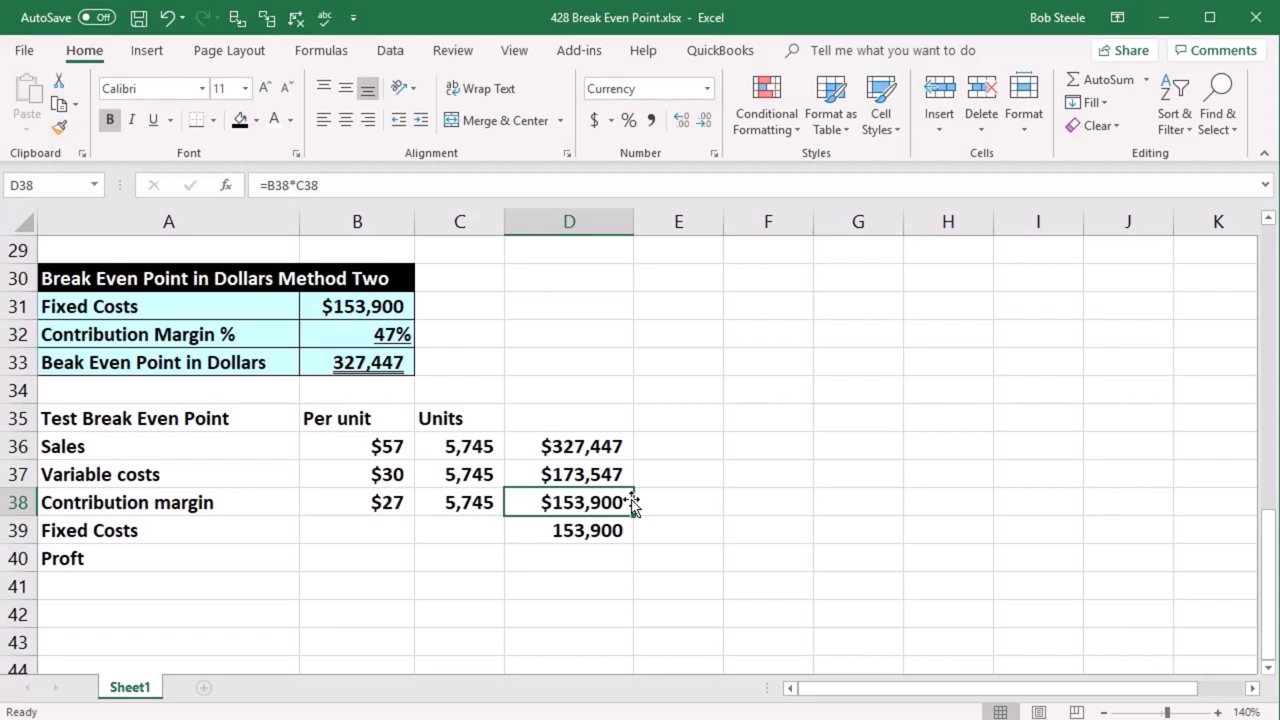
pyautogui.press('Down')
pyautogui.press('Down')
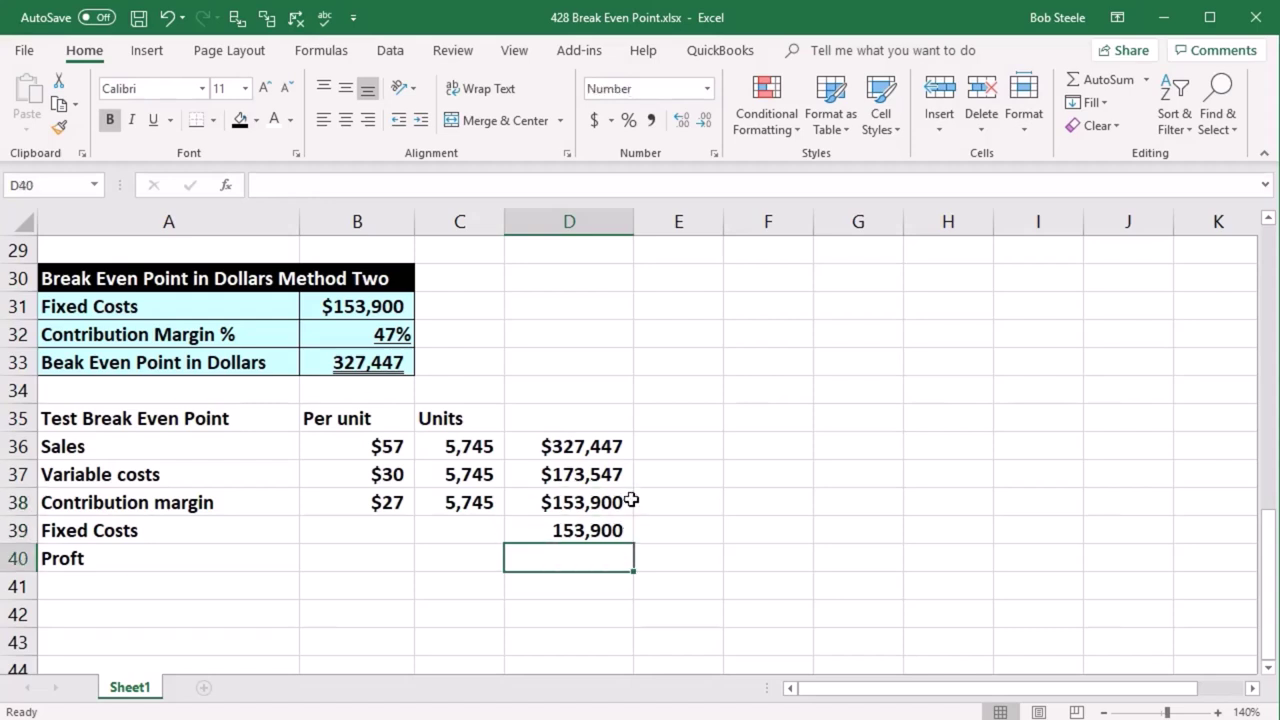
pyautogui.write('=')
pyautogui.click(592, 495)
pyautogui.write('-')
pyautogui.press('Up')
pyautogui.press('Return')
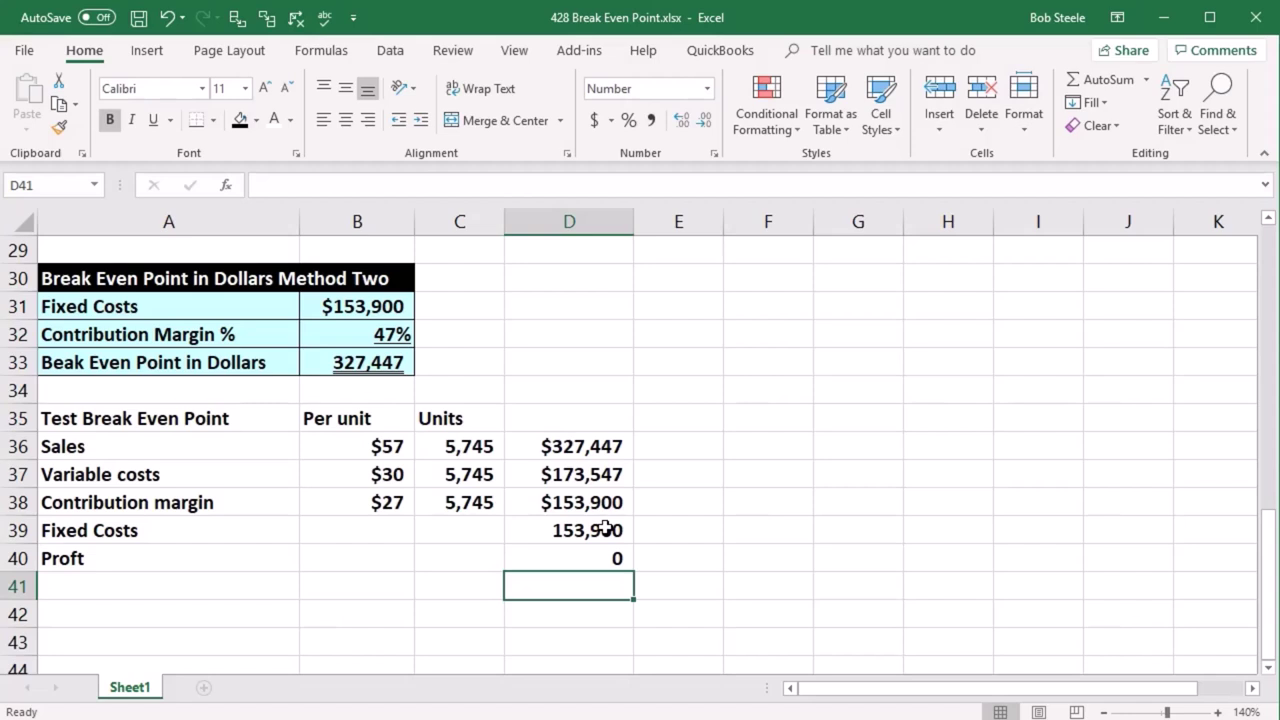
# - Compare the test's sales and units in row 36 with the break even point in dollars and in units calculated above
pyautogui.click(578, 449)
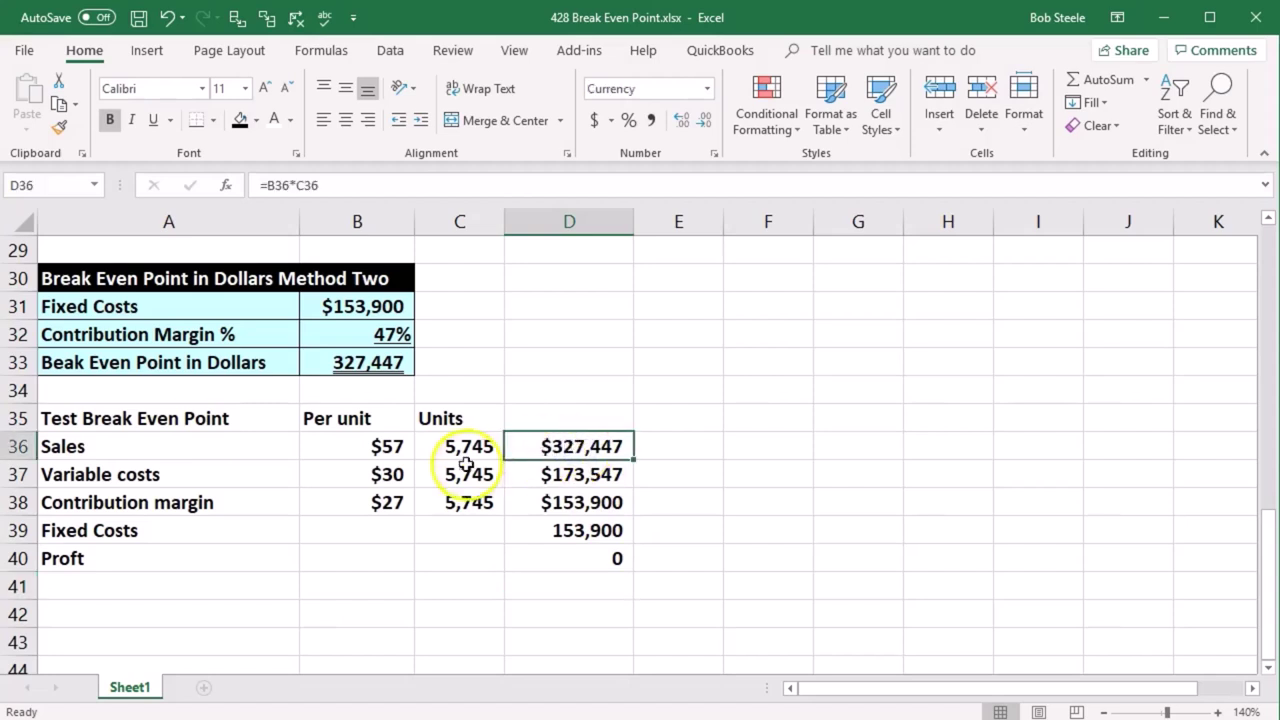
pyautogui.click(458, 442)
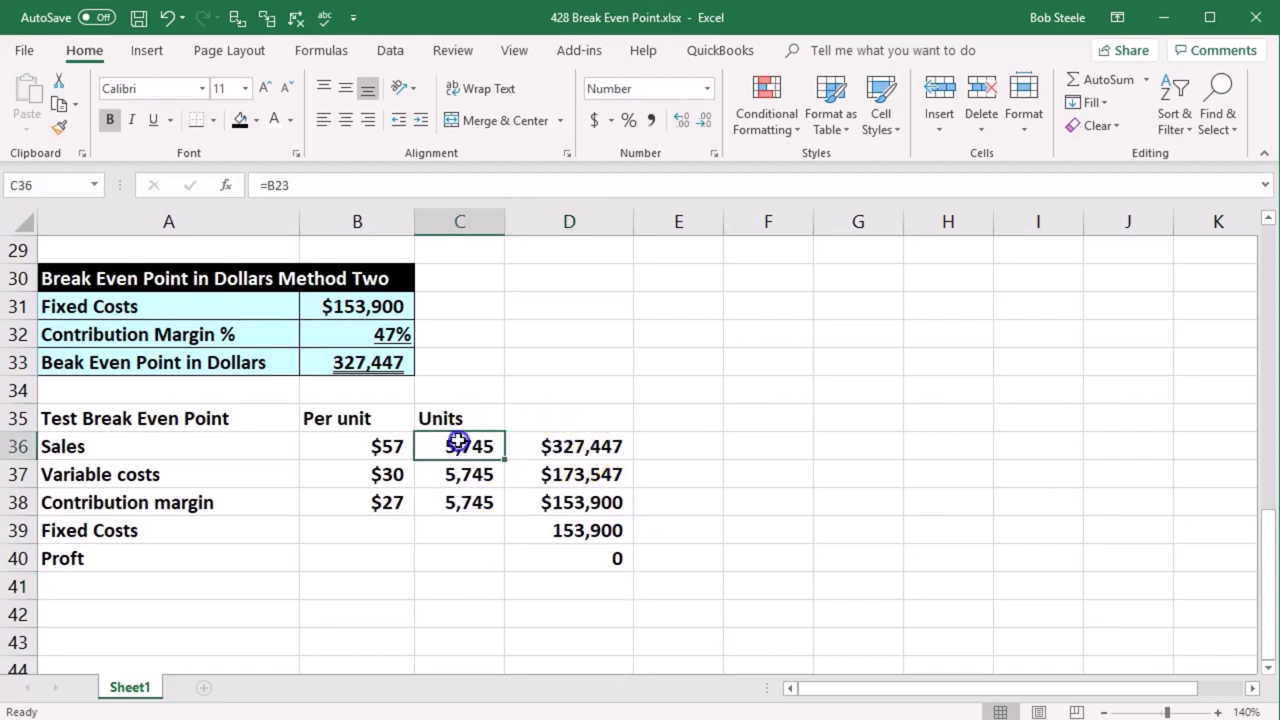
pyautogui.click(598, 445)
pyautogui.click(382, 360)
pyautogui.click(448, 440)
pyautogui.scroll(4, 451, 445)
pyautogui.click(393, 419)
pyautogui.scroll(-4, 464, 441)
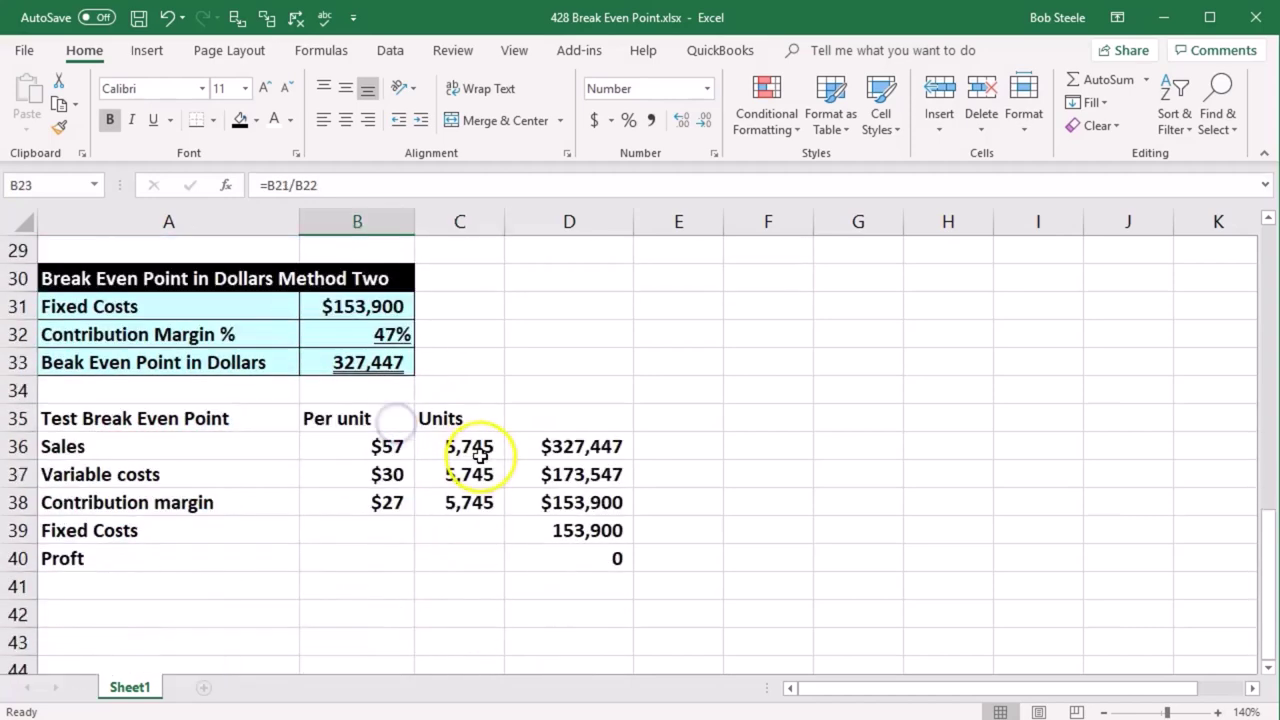
pyautogui.click(514, 500)
# - Give the test table range A36:D40 the recent light blue fill and borders around all cells
pyautogui.moveTo(240, 450); pyautogui.dragTo(571, 546)
pyautogui.rightClick(572, 547)
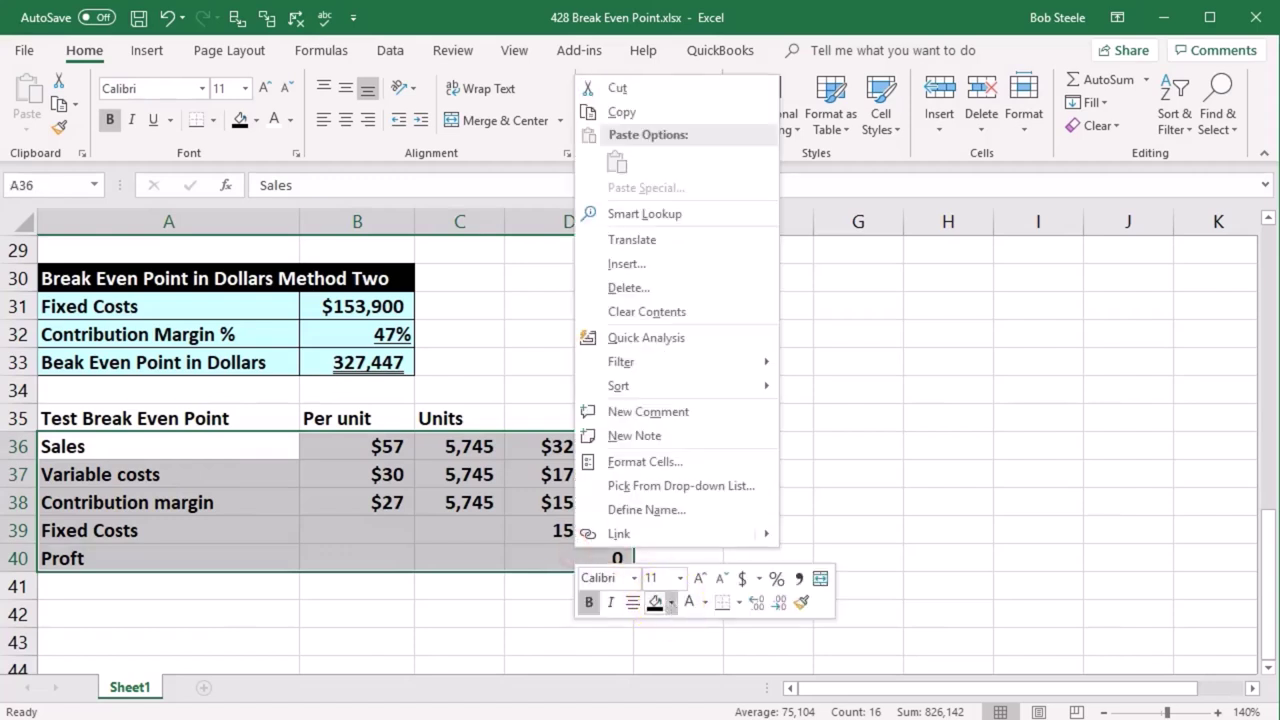
pyautogui.click(668, 602)
pyautogui.click(651, 533)
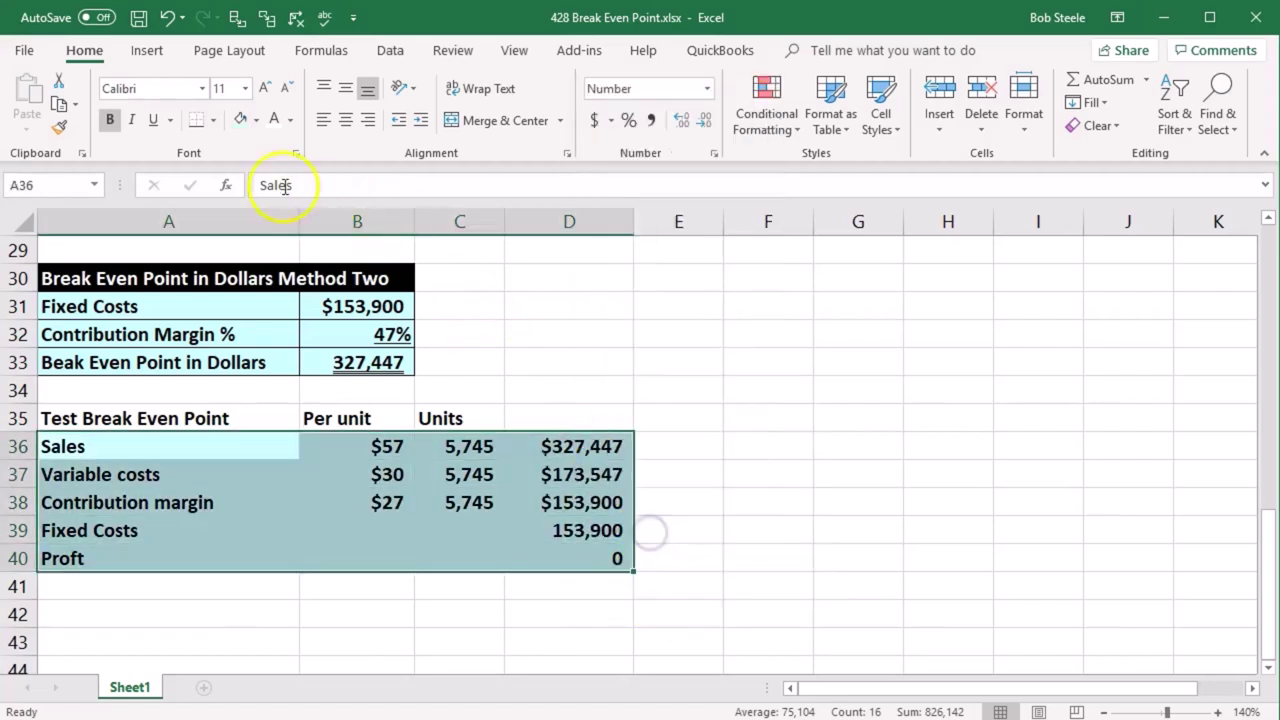
pyautogui.click(211, 120)
pyautogui.click(240, 291)
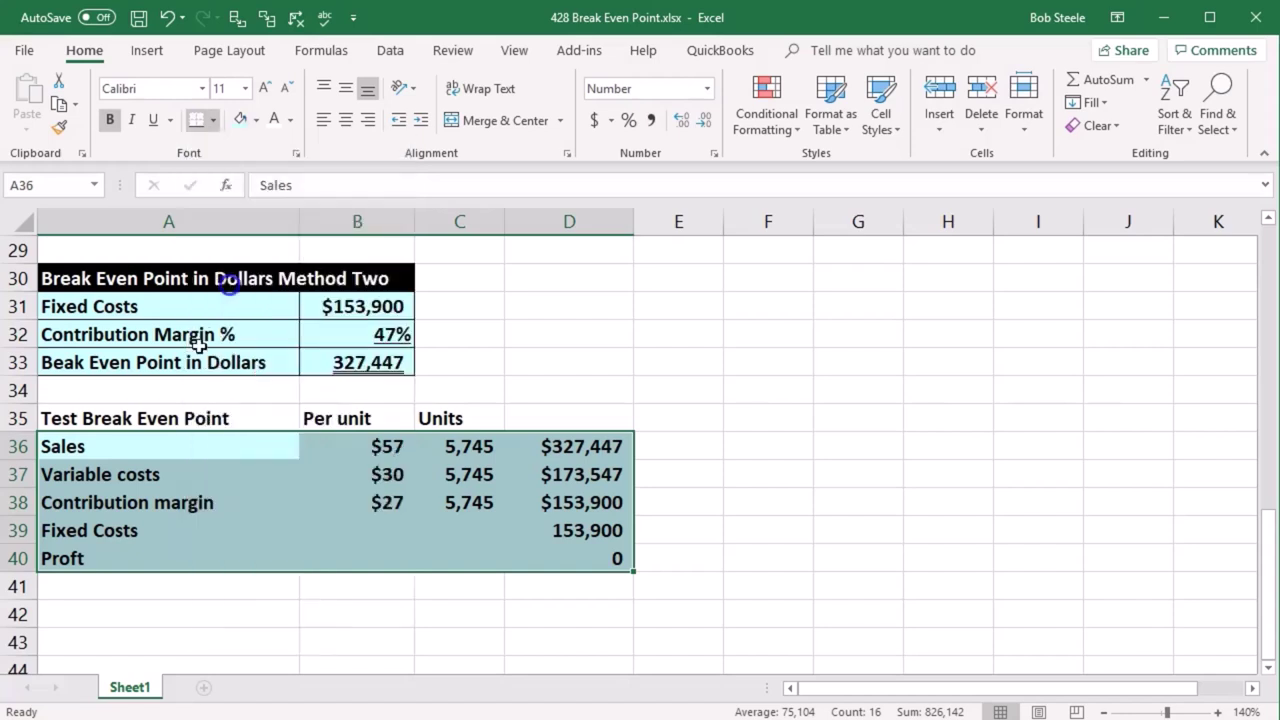
# - Format the test table's header row A35:D35 with a black fill and white font
pyautogui.click(171, 438)
pyautogui.moveTo(171, 420); pyautogui.dragTo(560, 417)
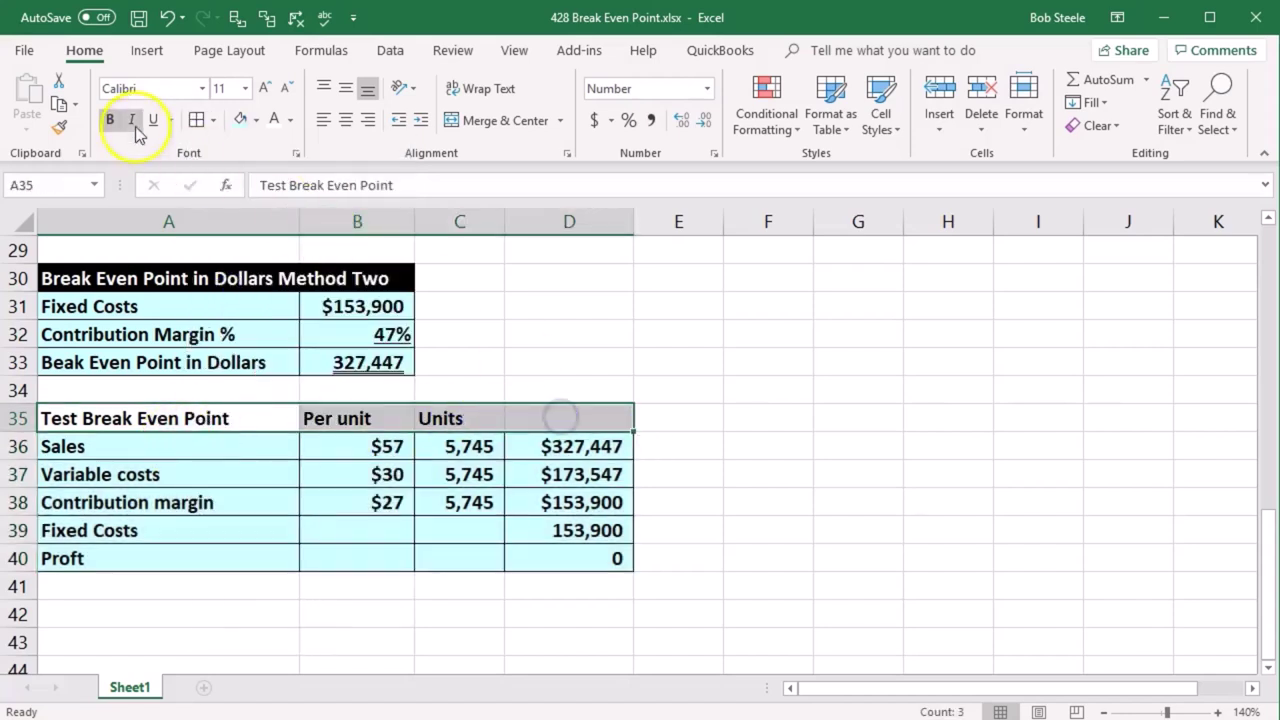
pyautogui.click(290, 119)
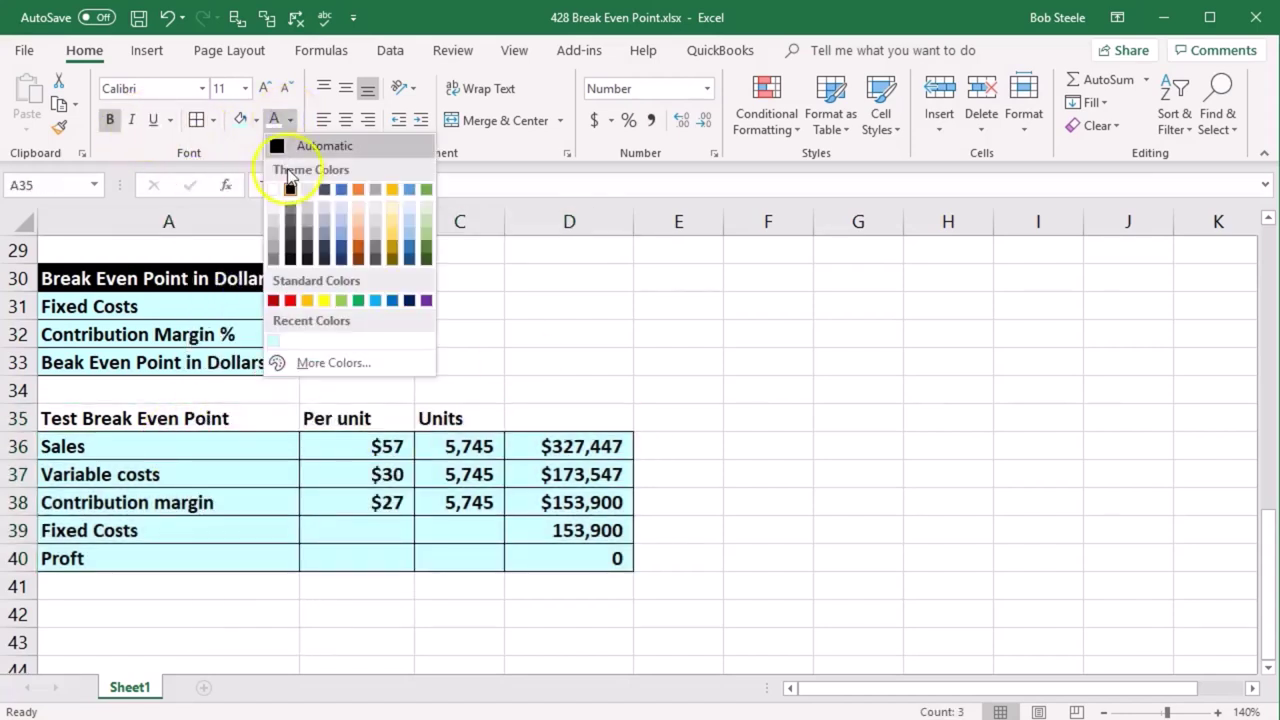
pyautogui.click(243, 119)
pyautogui.click(257, 124)
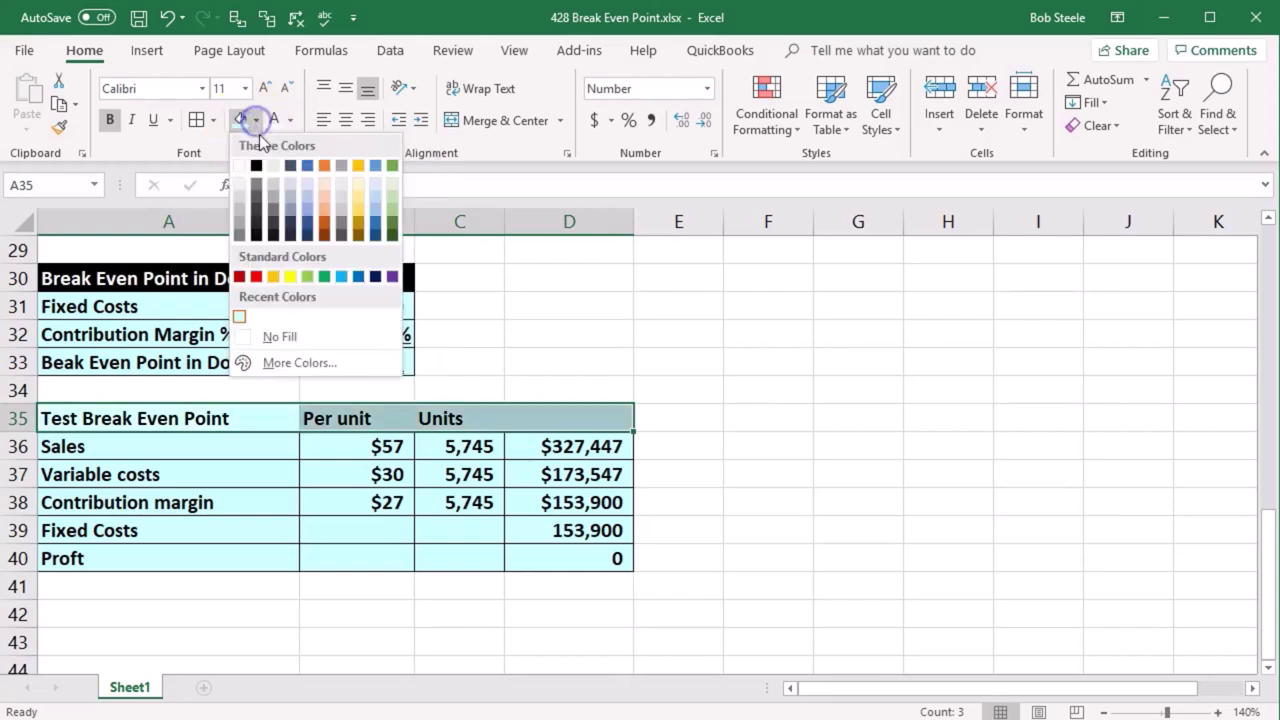
pyautogui.click(262, 163)
pyautogui.click(275, 119)
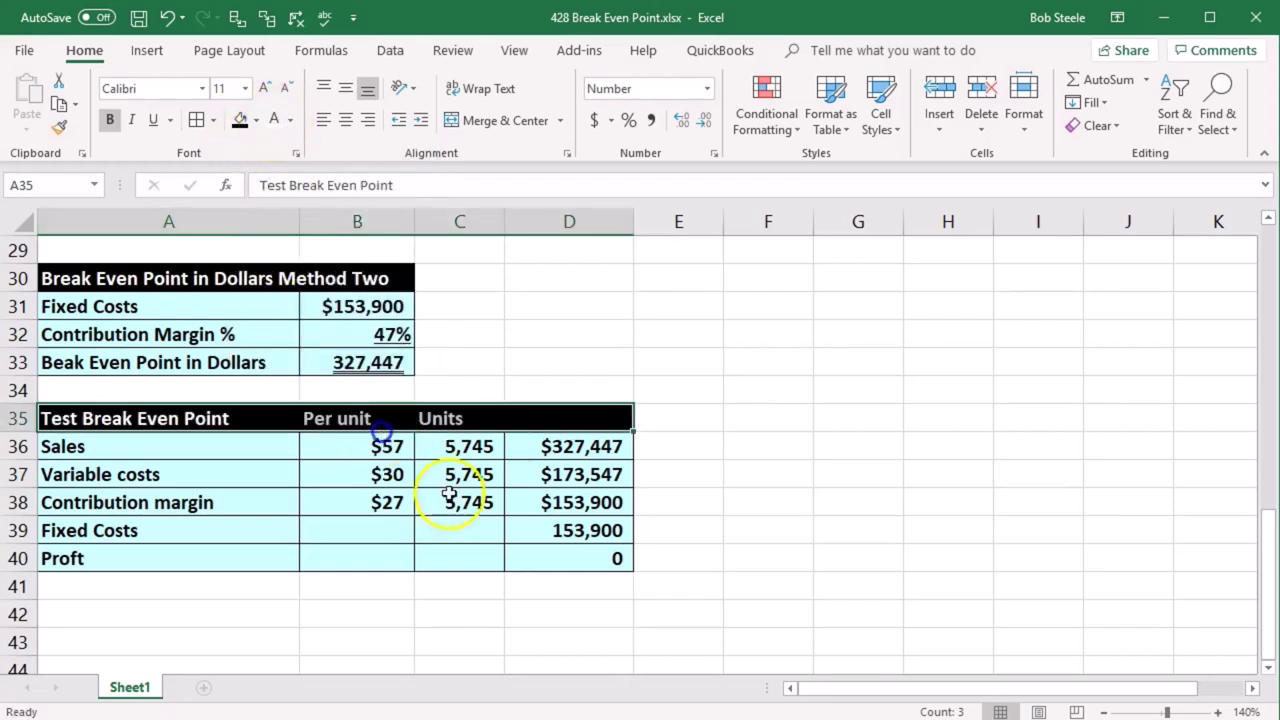
# - Underline the variable costs in B37 and D37 and the fixed costs in D39
pyautogui.click(568, 474)
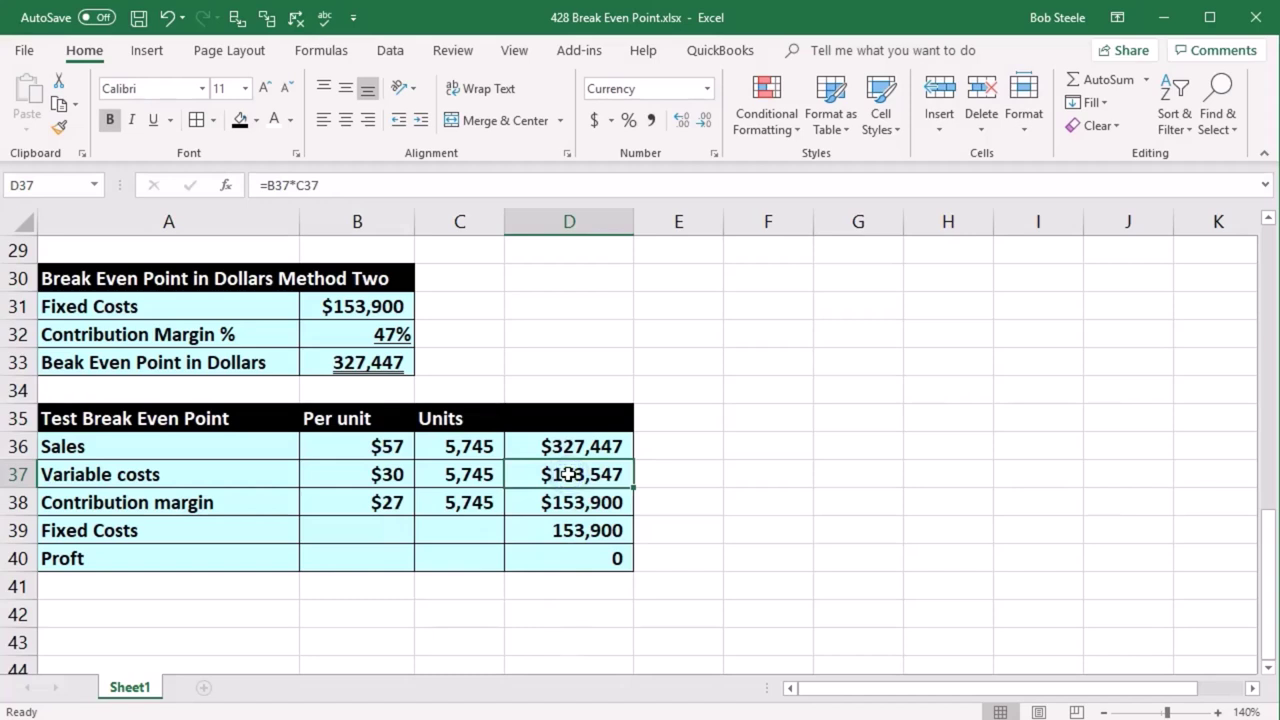
pyautogui.click(392, 470)
pyautogui.keyDown('ctrl'); pyautogui.click(567, 476); pyautogui.keyUp('ctrl')
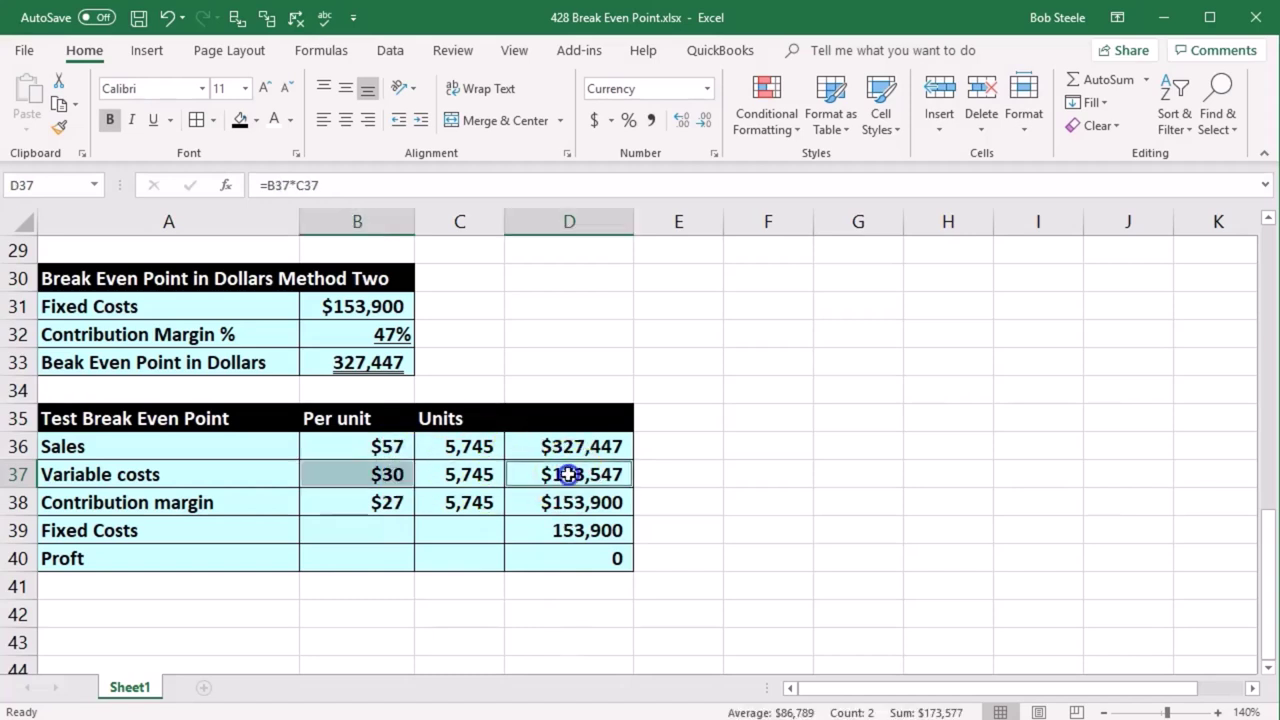
pyautogui.click(155, 119)
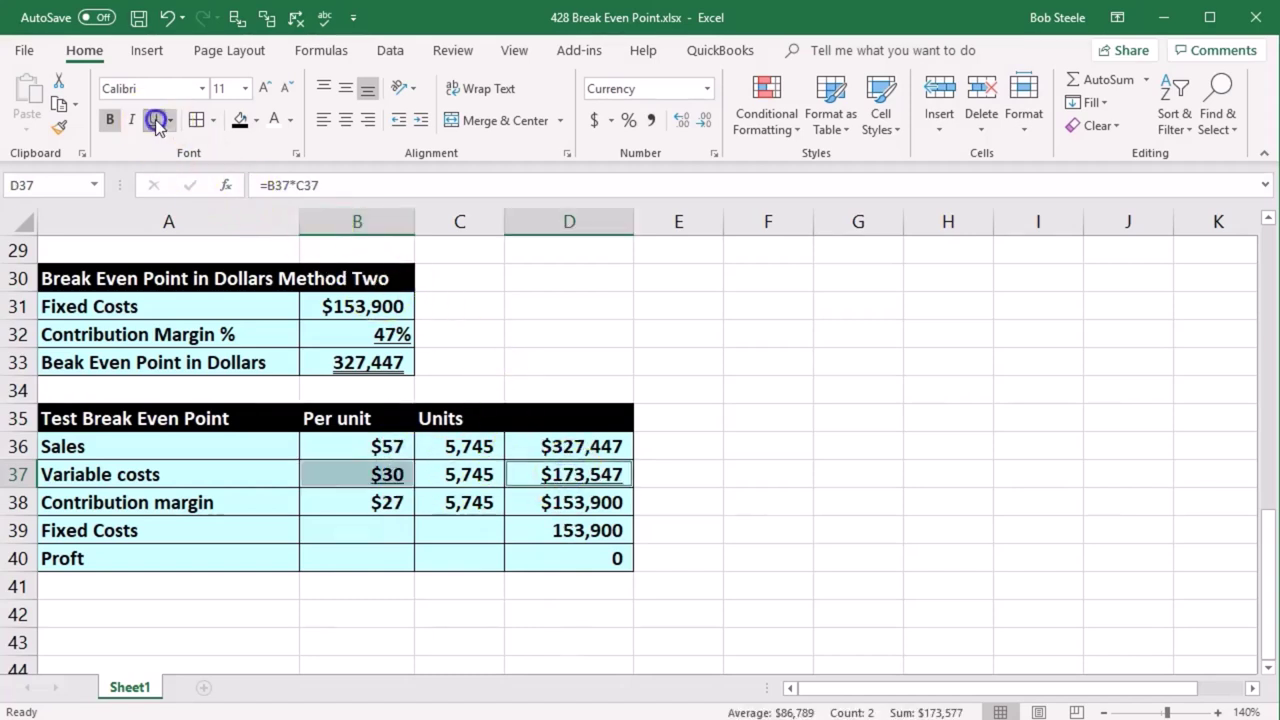
pyautogui.click(355, 504)
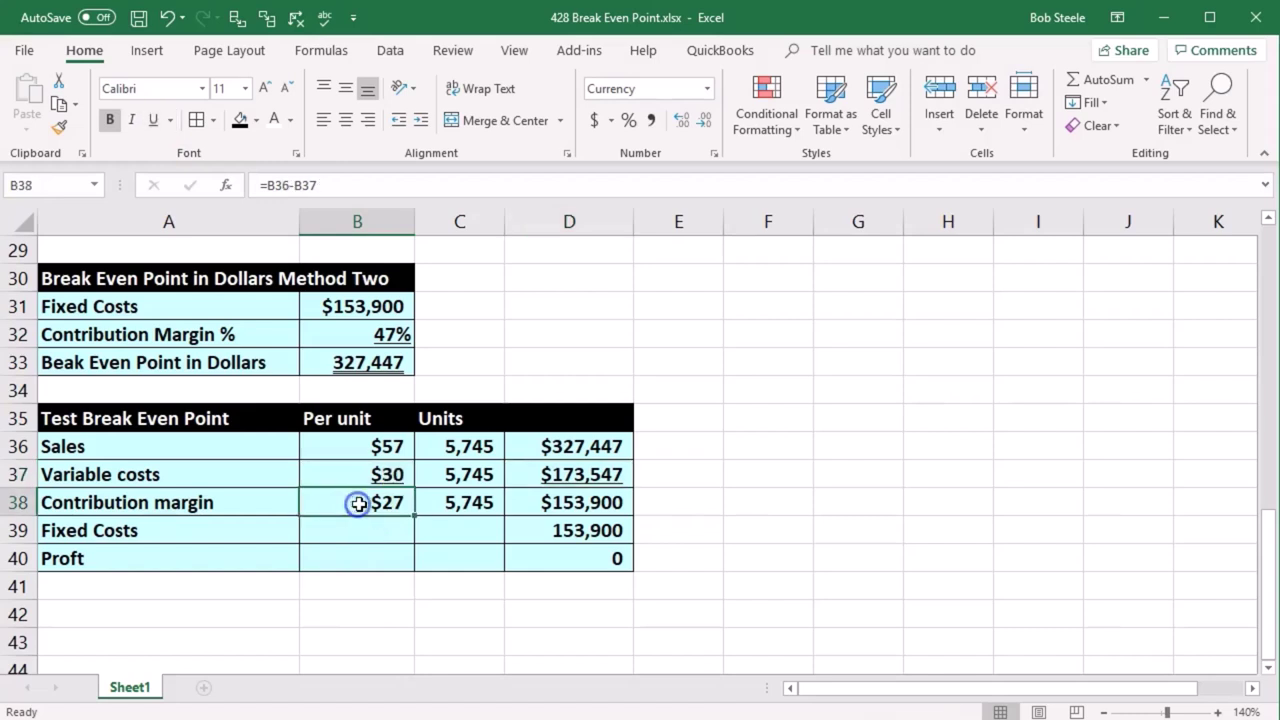
pyautogui.click(560, 530)
pyautogui.click(157, 119)
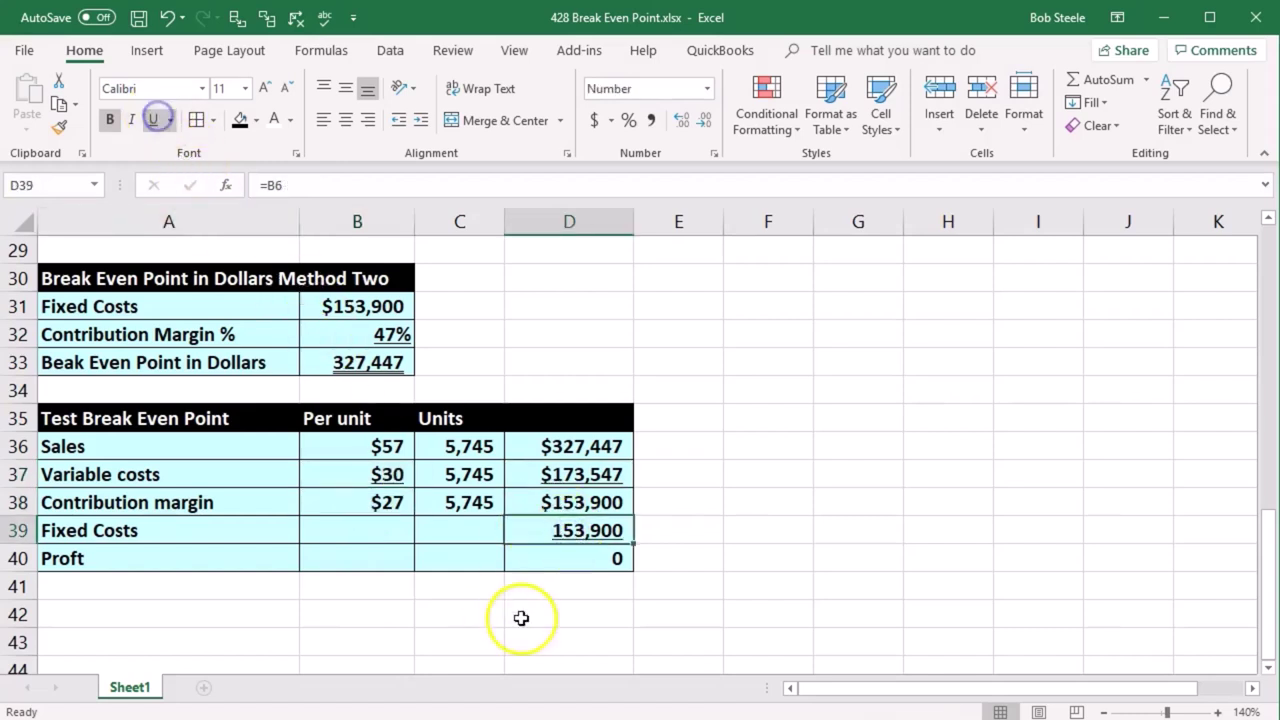
# - Apply a double underline to the profit in D40
pyautogui.click(577, 557)
pyautogui.click(171, 120)
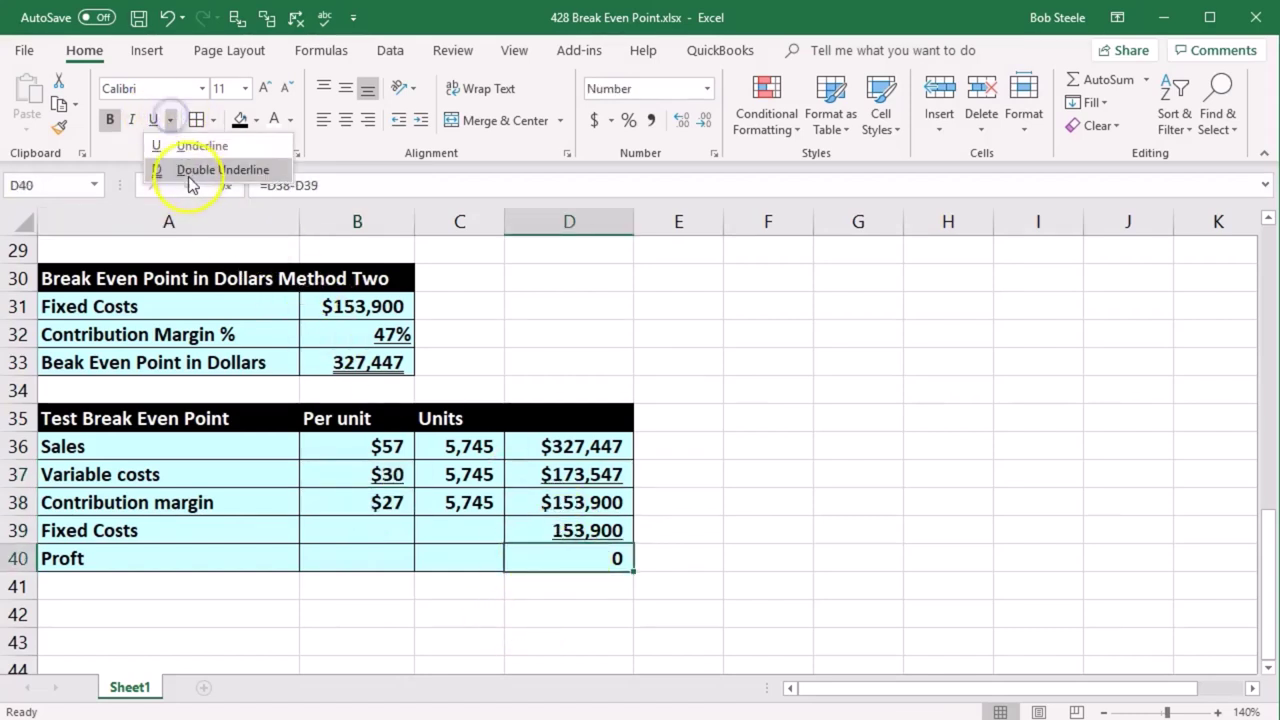